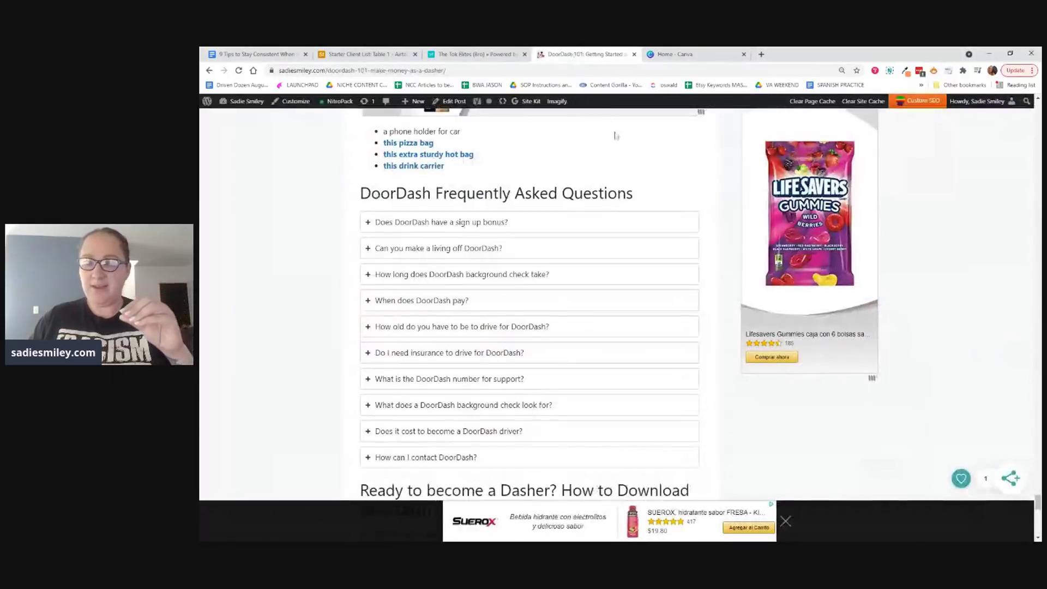
Step: Look through the DoorDash 101 blog post, from the FAQ and earnings sections back to its title and introduction
scroll(638, 200, up, 10)
scroll(622, 206, down, 3)
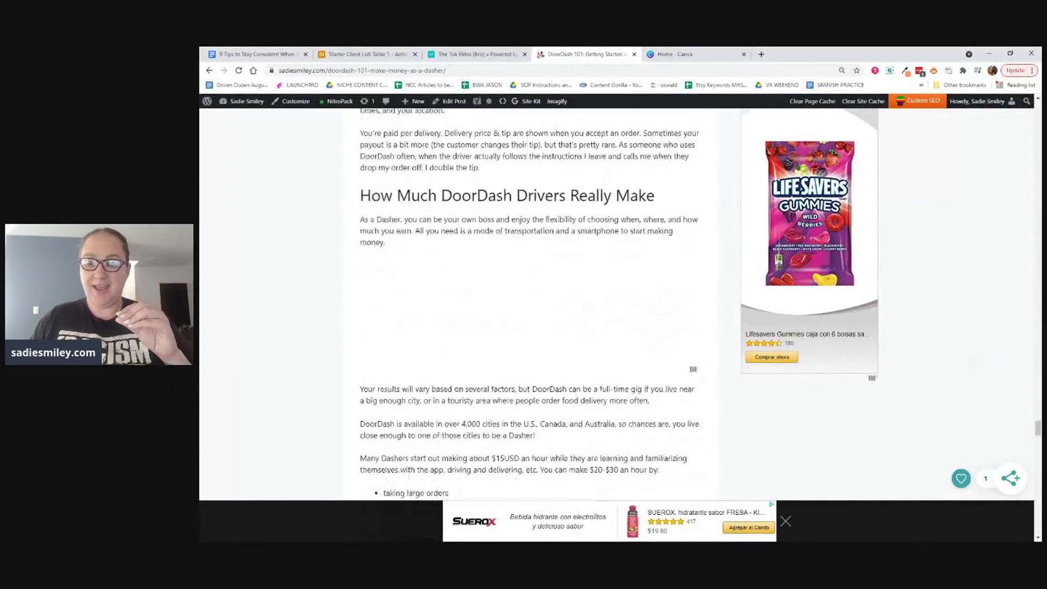
drag(1037, 428, 1038, 108)
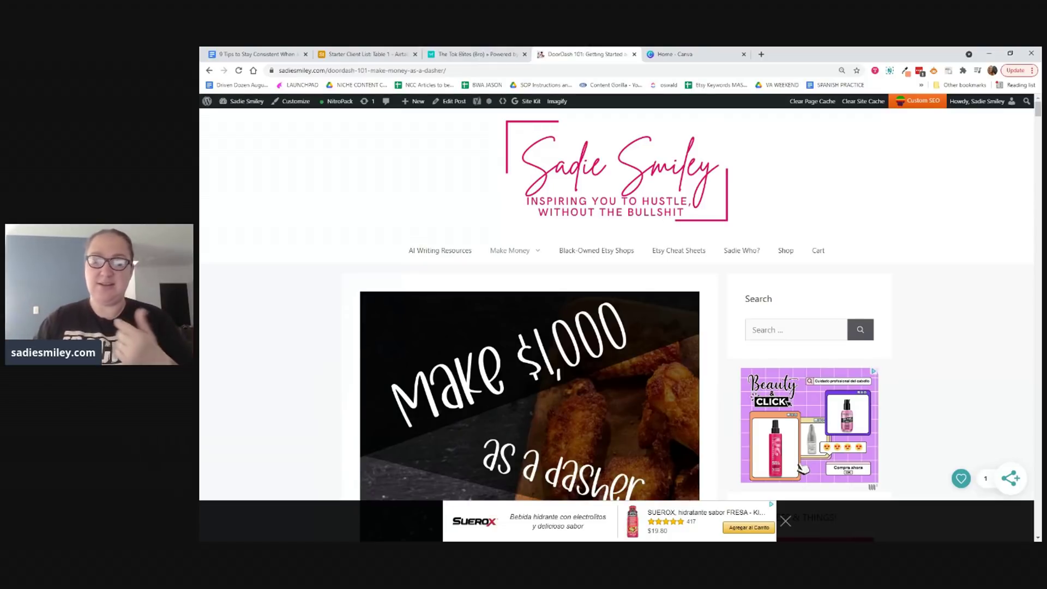
scroll(316, 360, down, 8)
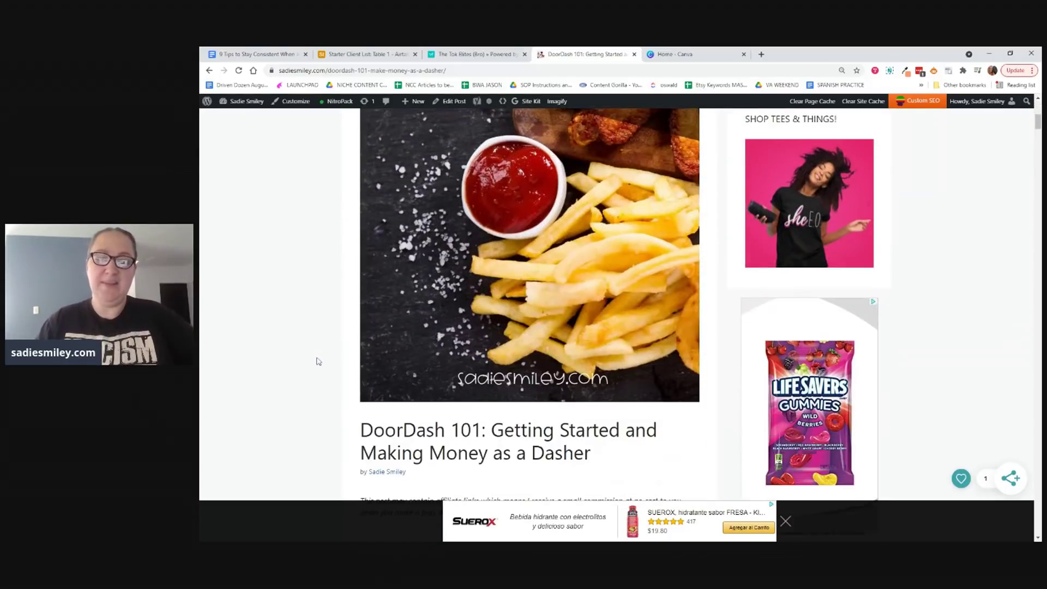
scroll(319, 361, down, 6)
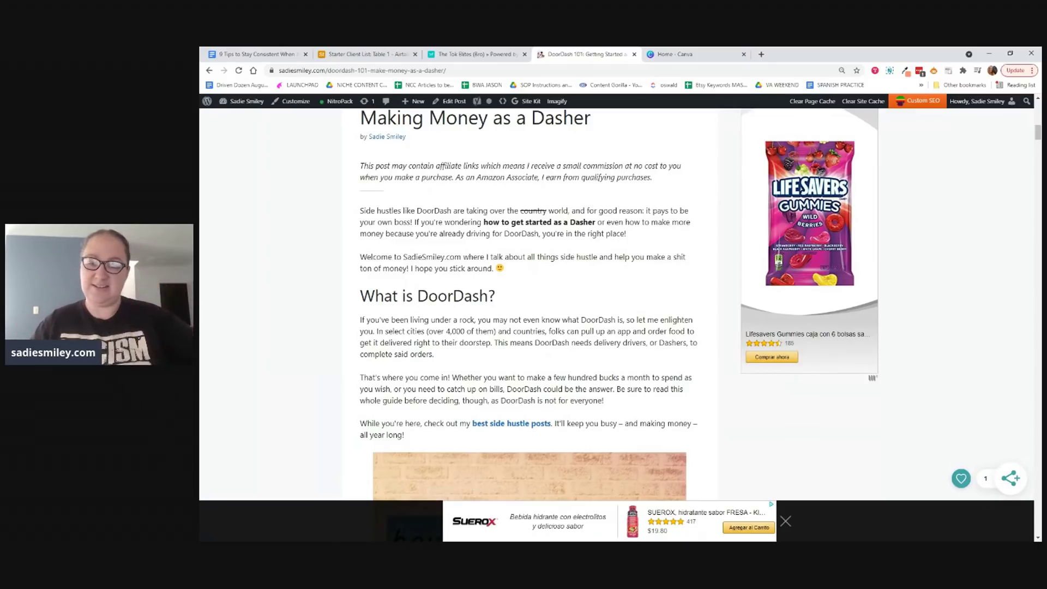
Step: Switch to Canva and search its templates for "workbook"
click(691, 54)
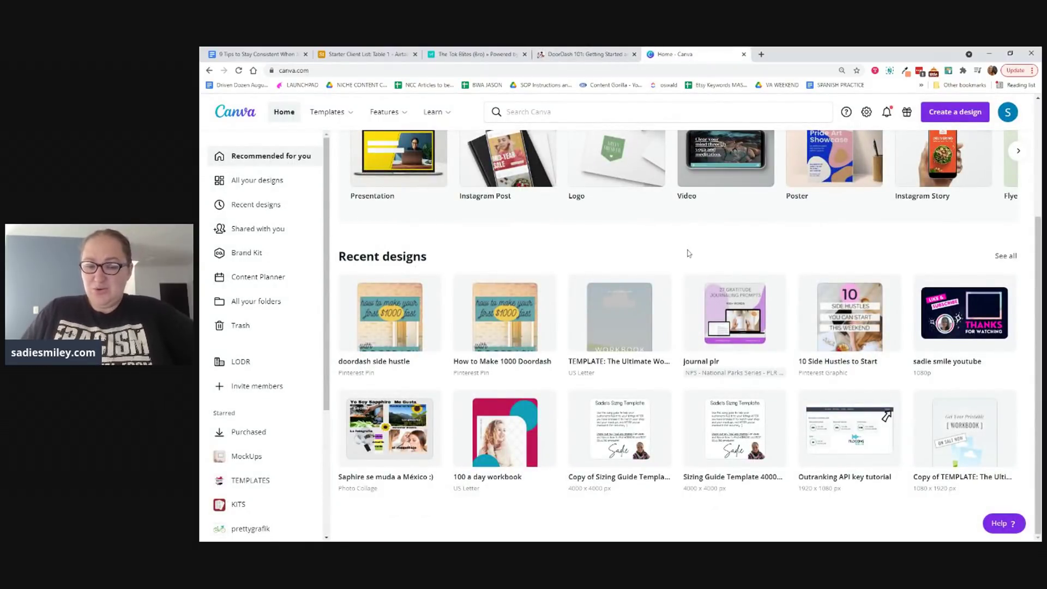
scroll(688, 253, up, 3)
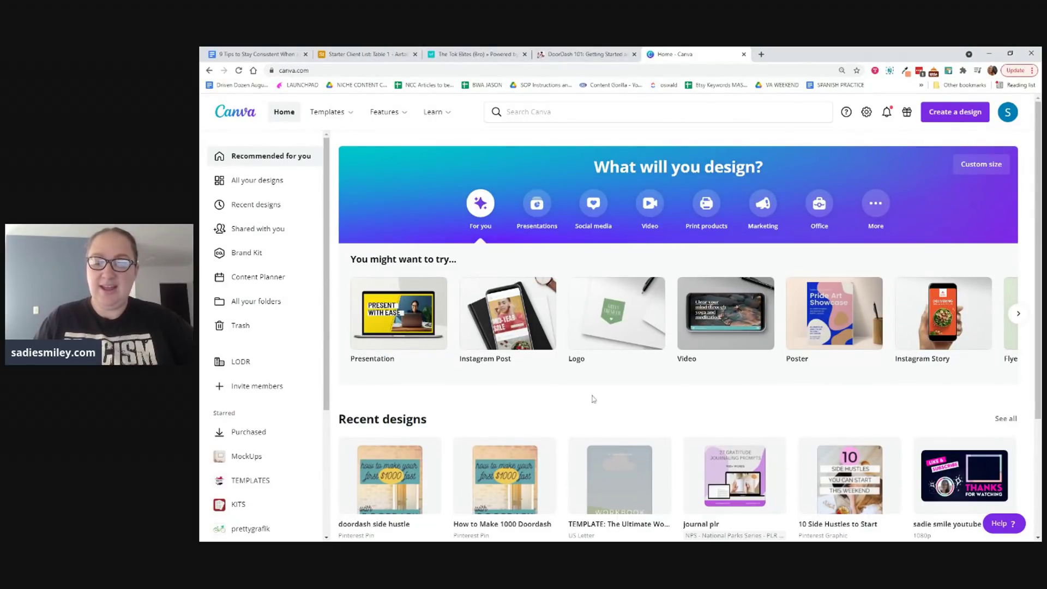
scroll(593, 399, down, 3)
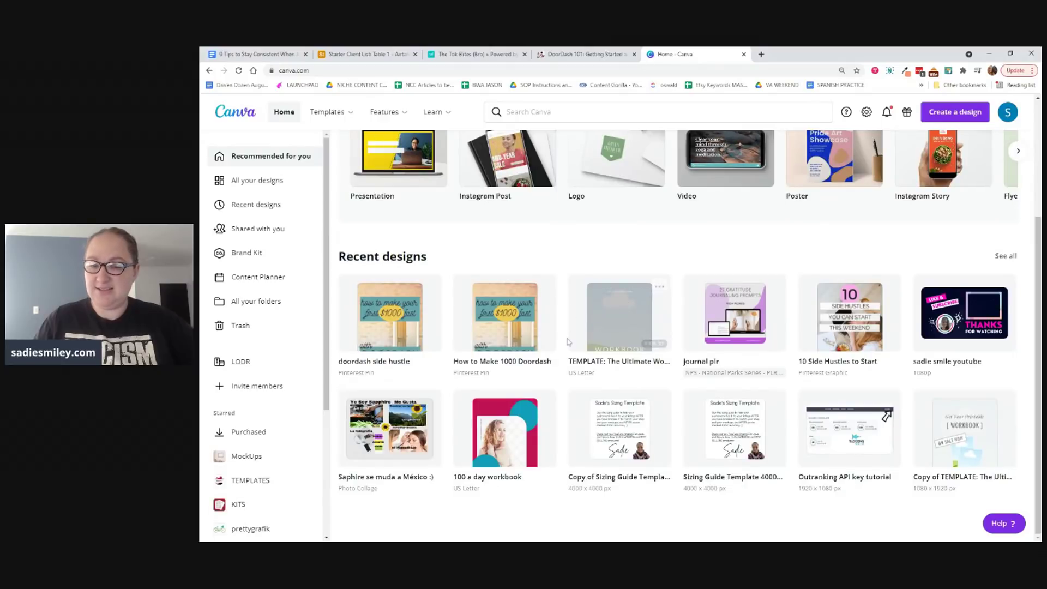
scroll(567, 342, up, 3)
mouse_move(347, 120)
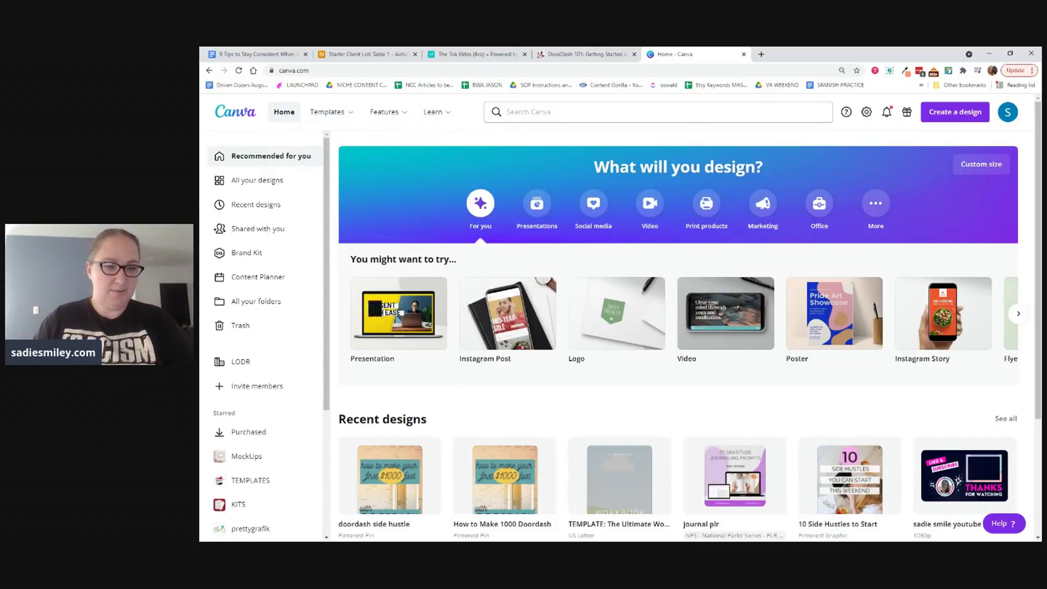
click(545, 111)
text(workbook)
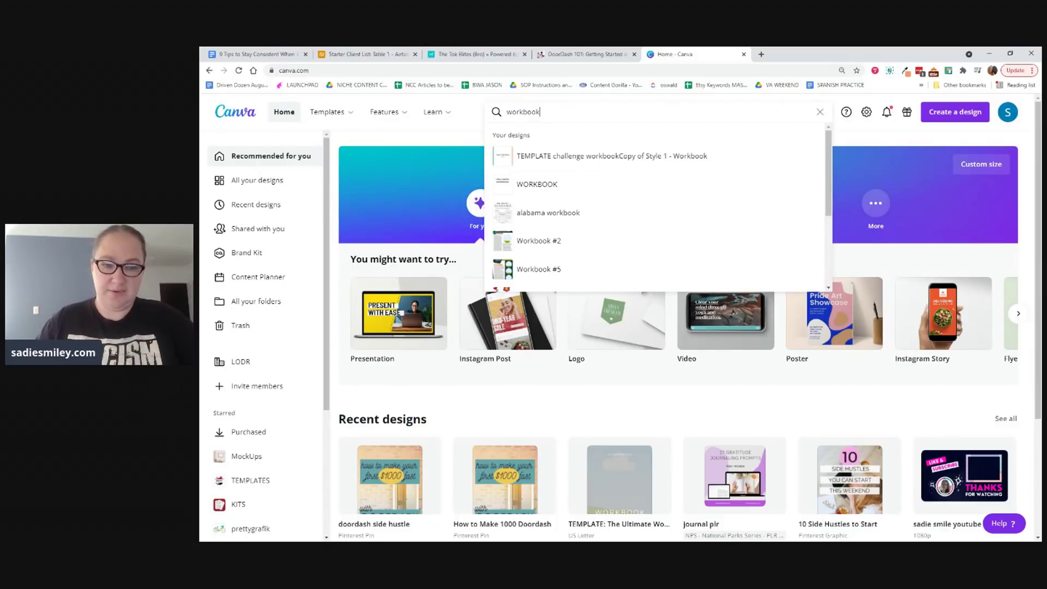
key(Return)
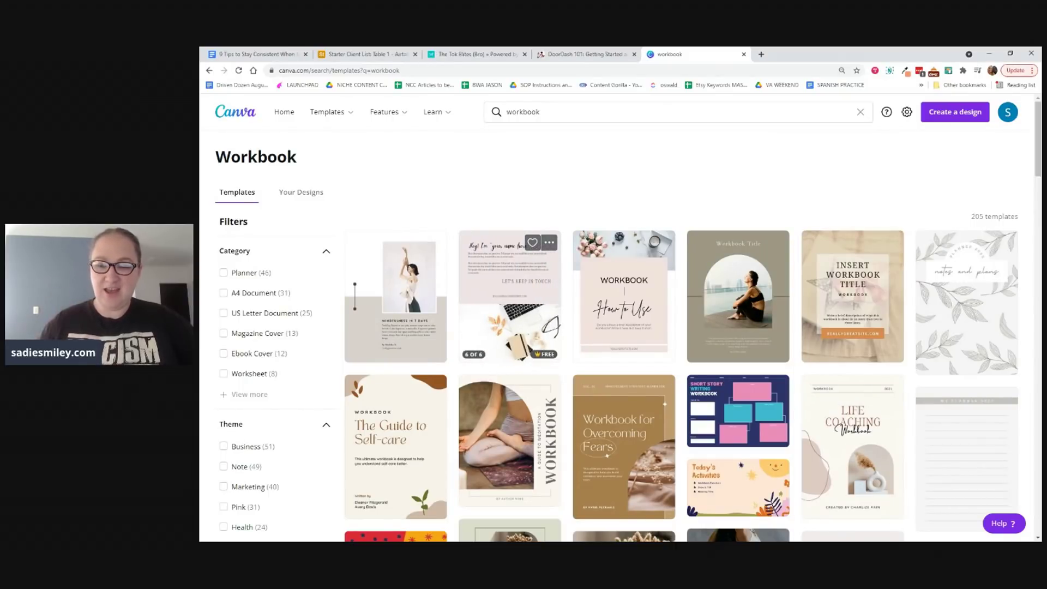
Step: Browse the workbook templates, open the 18-page Society Workbook for Bloggers and Coaches, and close the search results page
scroll(498, 305, down, 3)
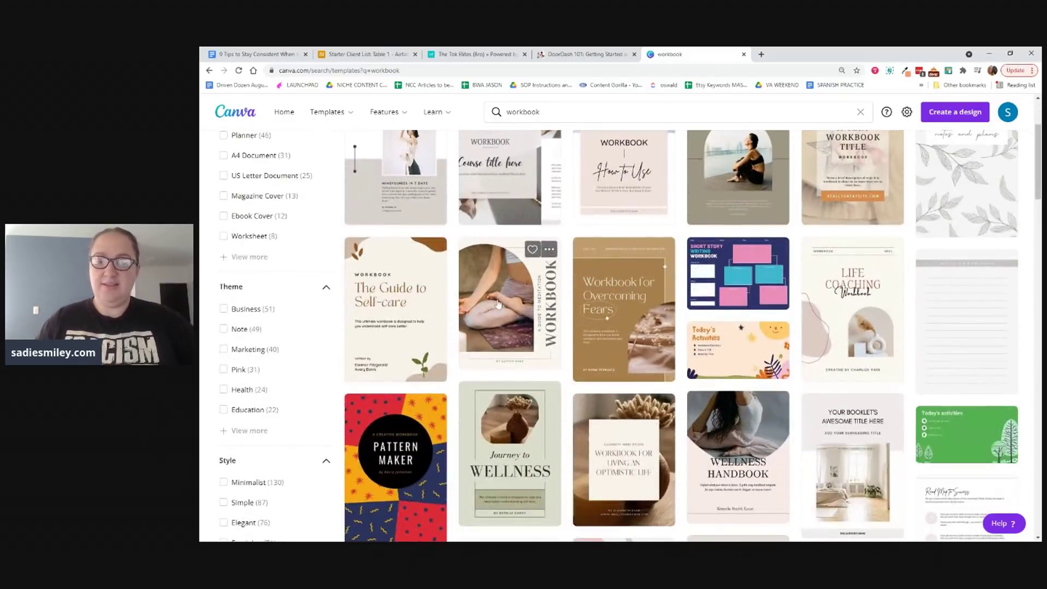
scroll(498, 304, down, 3)
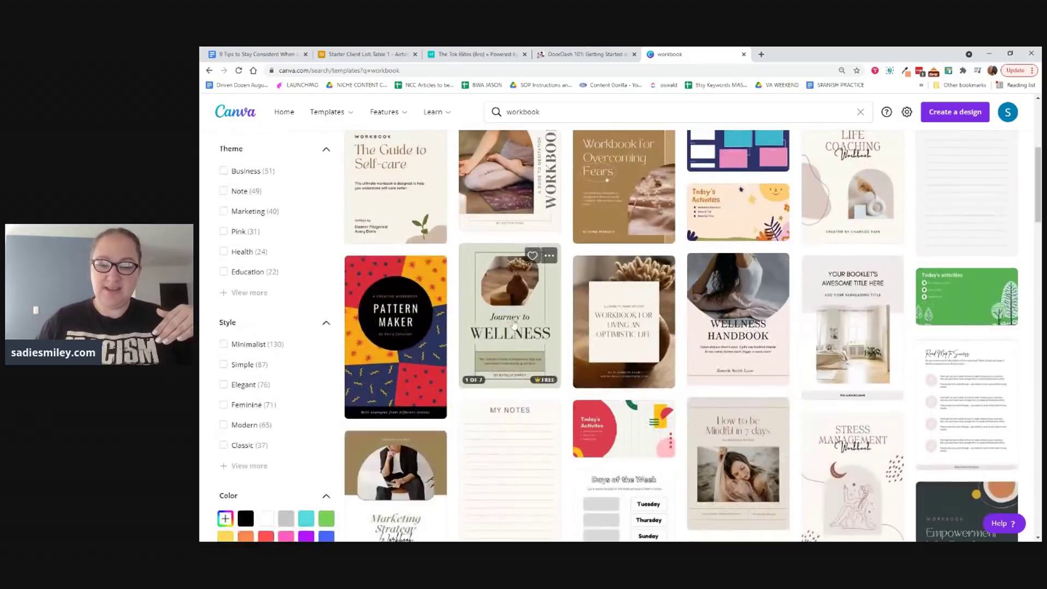
scroll(513, 323, down, 2)
scroll(545, 164, up, 7)
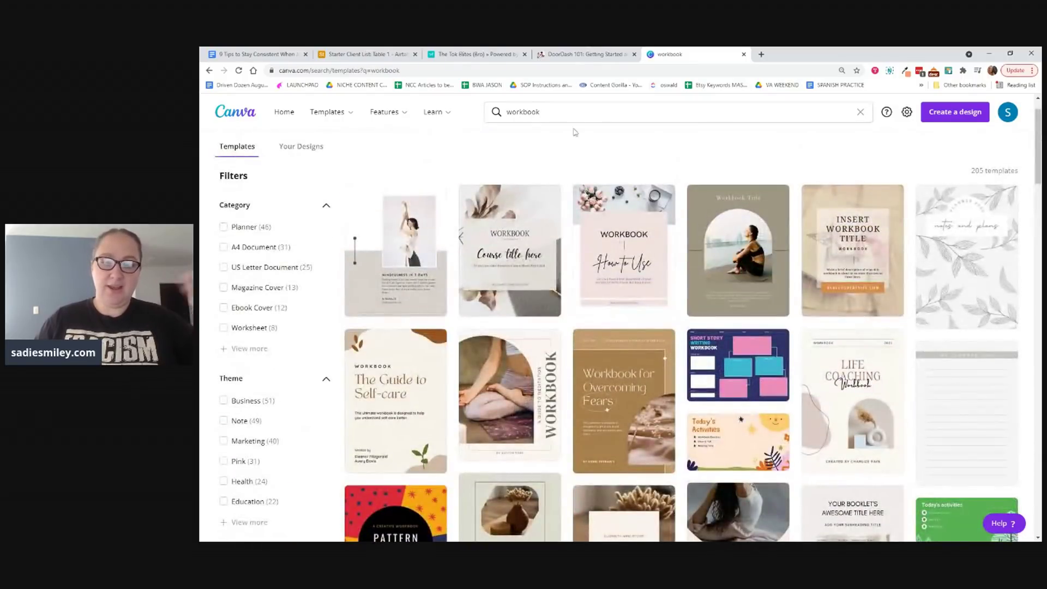
scroll(525, 342, down, 1)
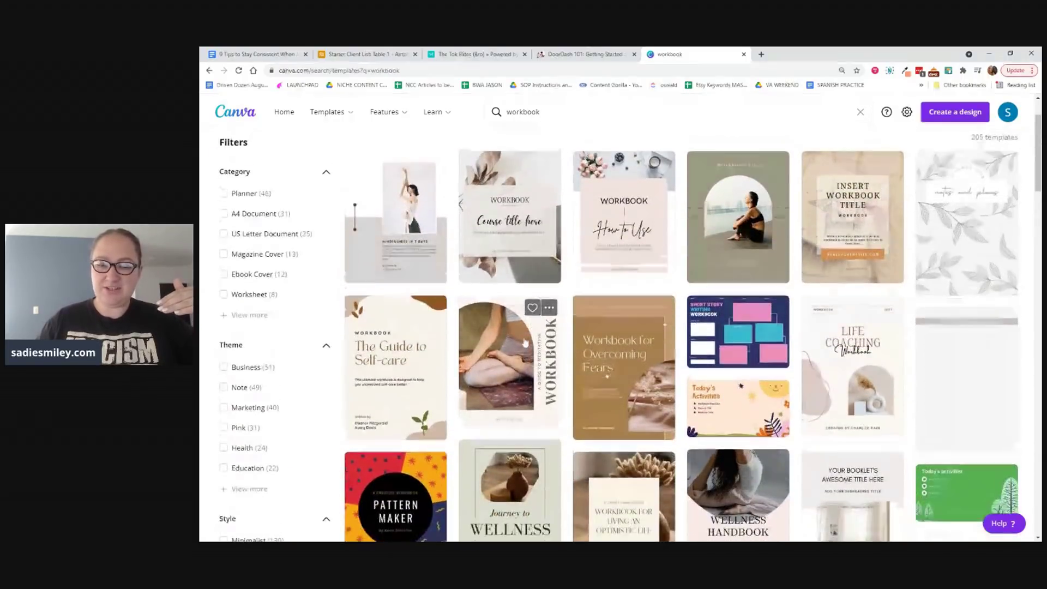
scroll(524, 342, up, 2)
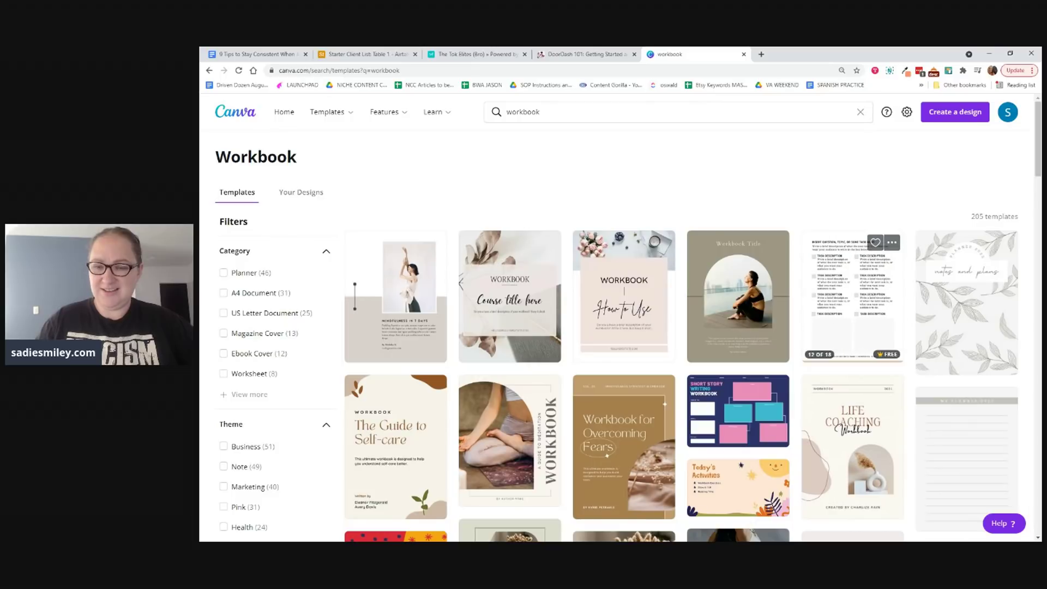
click(828, 308)
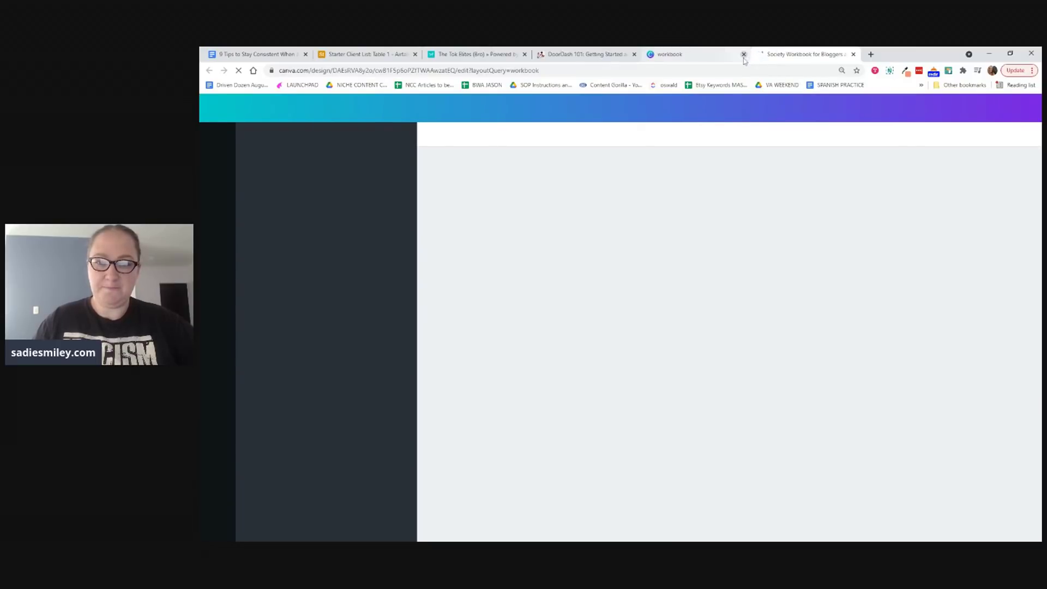
click(744, 55)
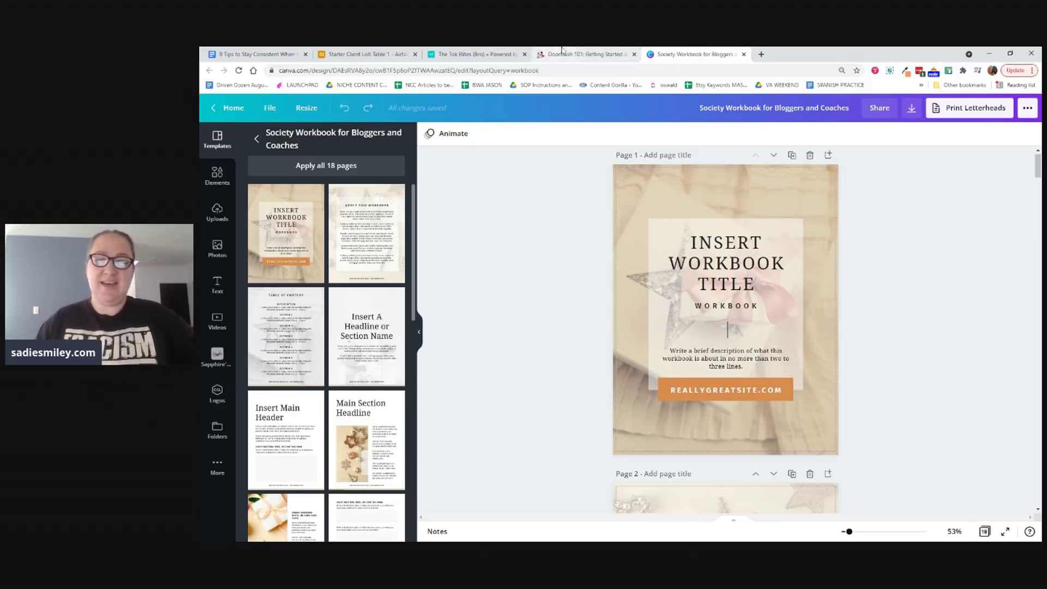
Step: Review the DoorDash blog post's sections on driver requirements and becoming a Dasher
click(584, 54)
scroll(542, 353, down, 14)
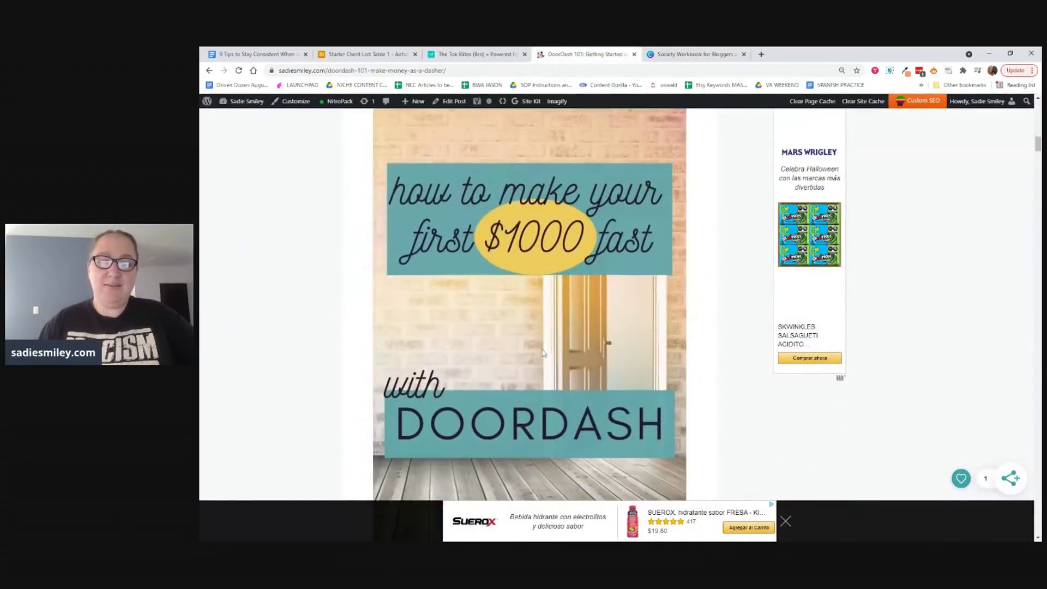
scroll(543, 353, down, 1)
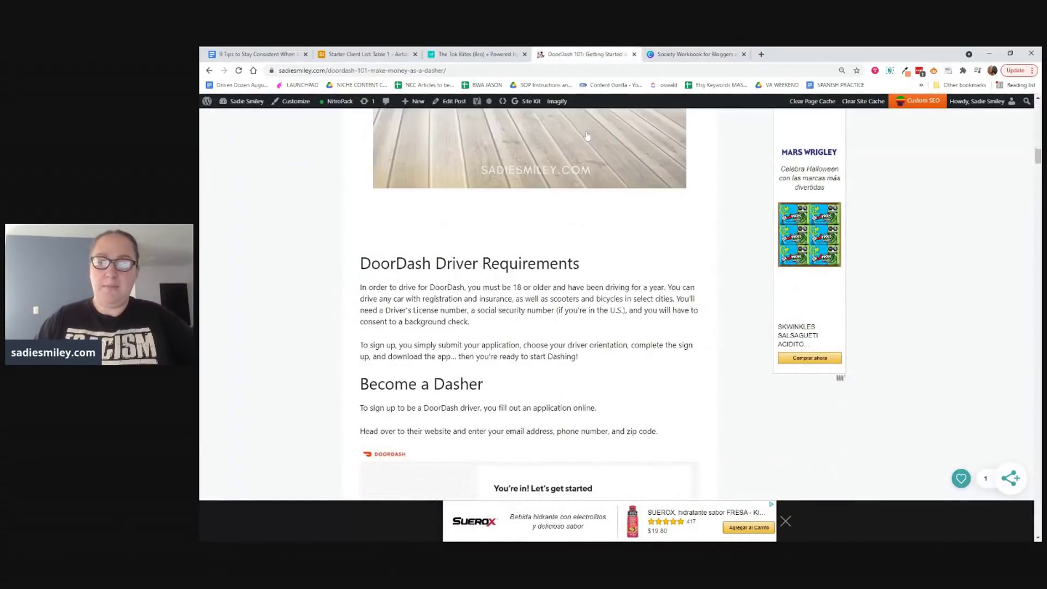
Step: Return to the Canva workbook and replace the cover title with "QUICK START GUIDE"
click(669, 55)
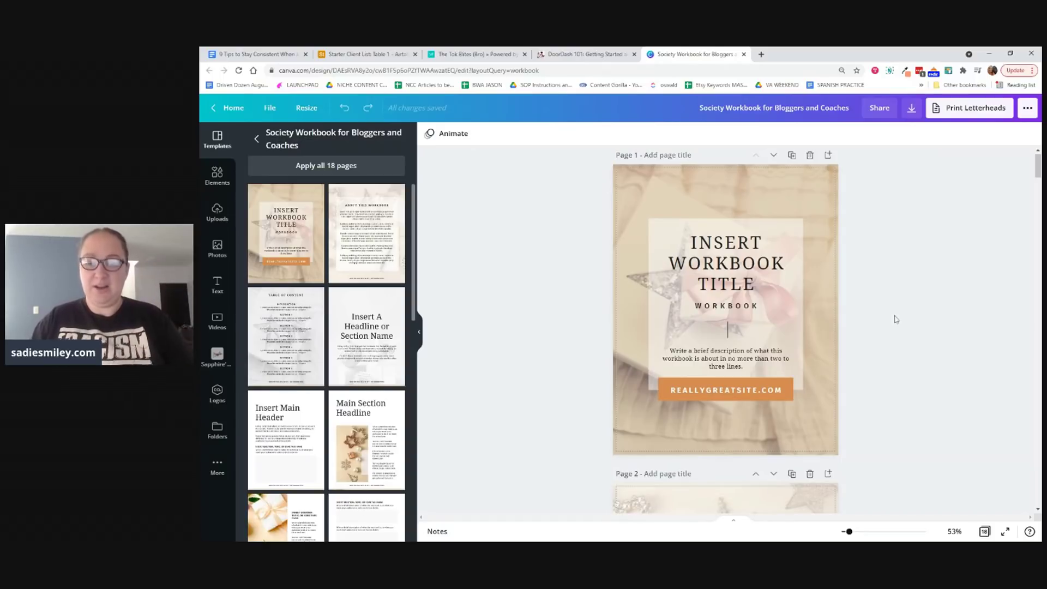
click(718, 268)
click(690, 254)
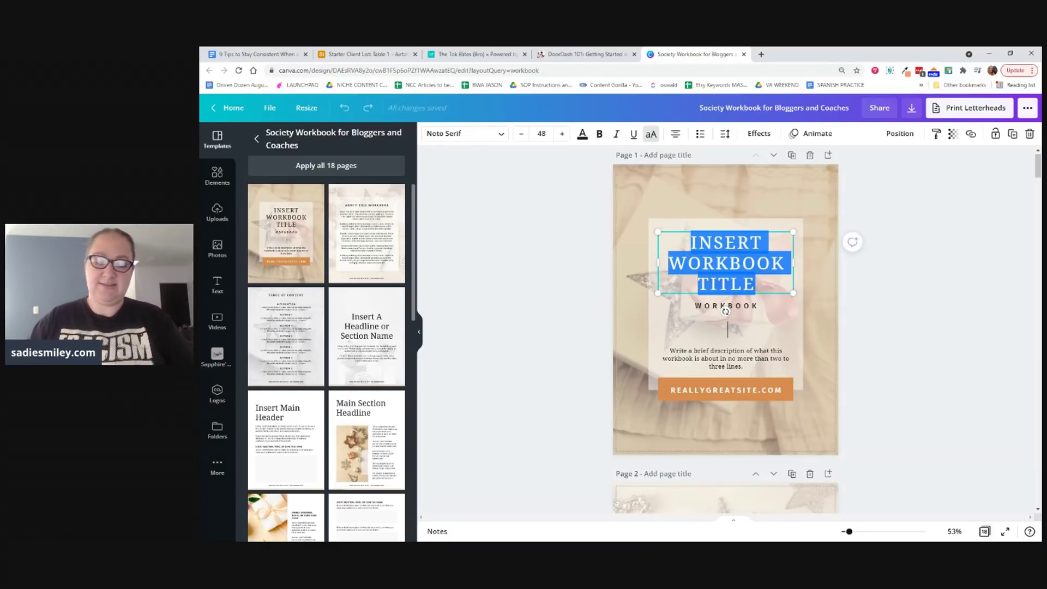
text(DOORDASH)
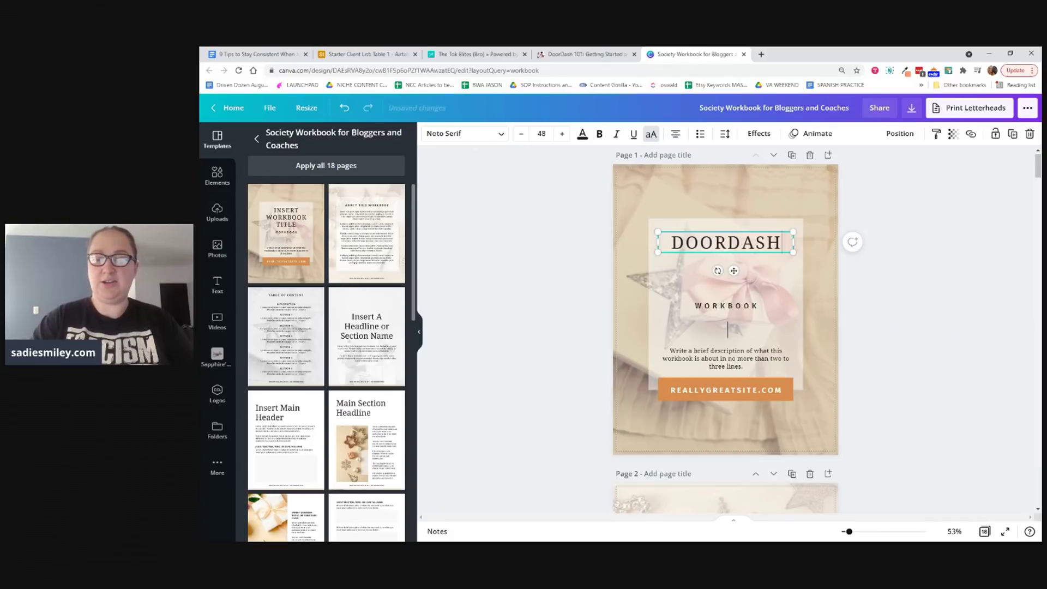
text( QUICK START GUIDE)
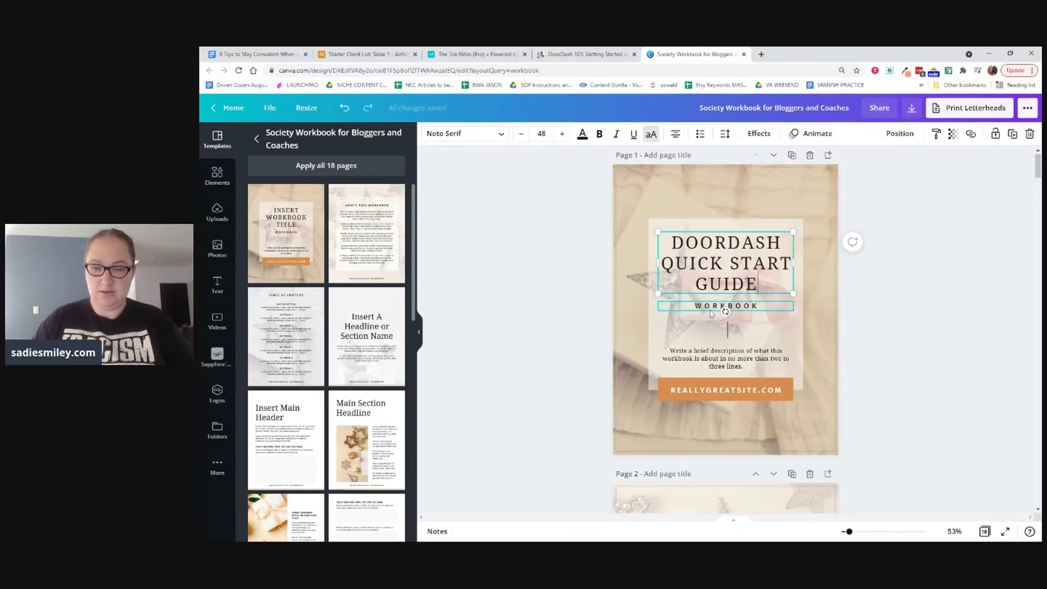
key(ctrl+a)
text(QUICK START GUIDE)
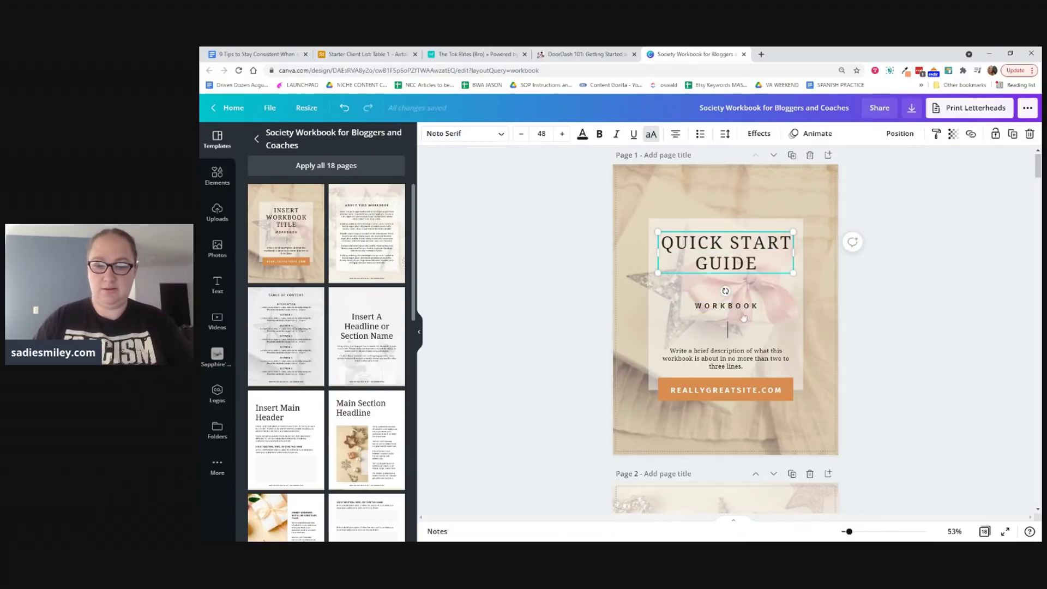
Step: Replace the "WORKBOOK" subtitle on the cover with "MAKE YOUR FIRST $1,000 AS A DASHER"
click(707, 307)
double_click(707, 307)
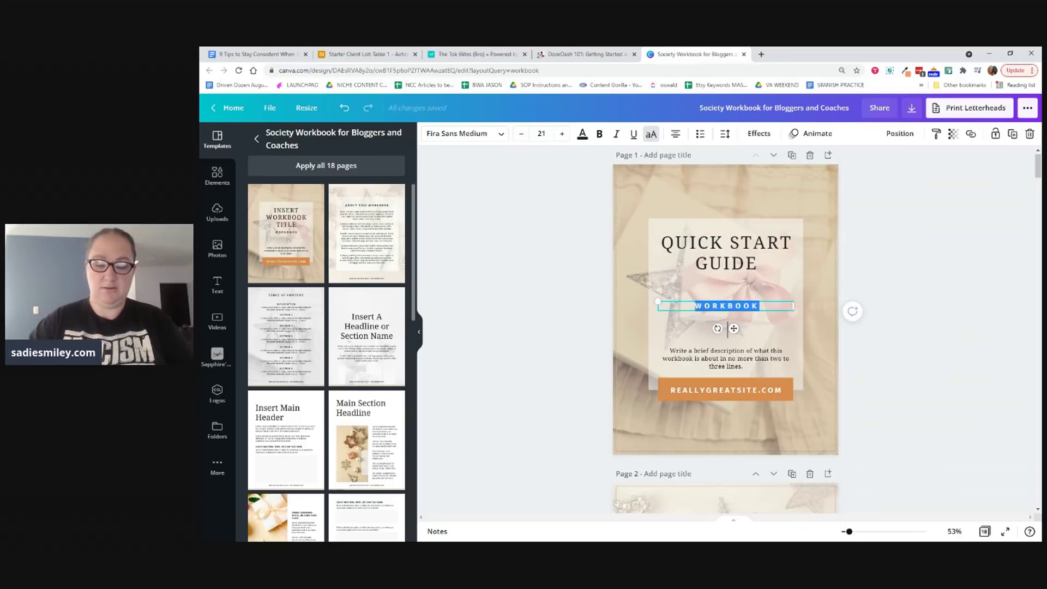
text(MAKE YOUR FIRST $1)
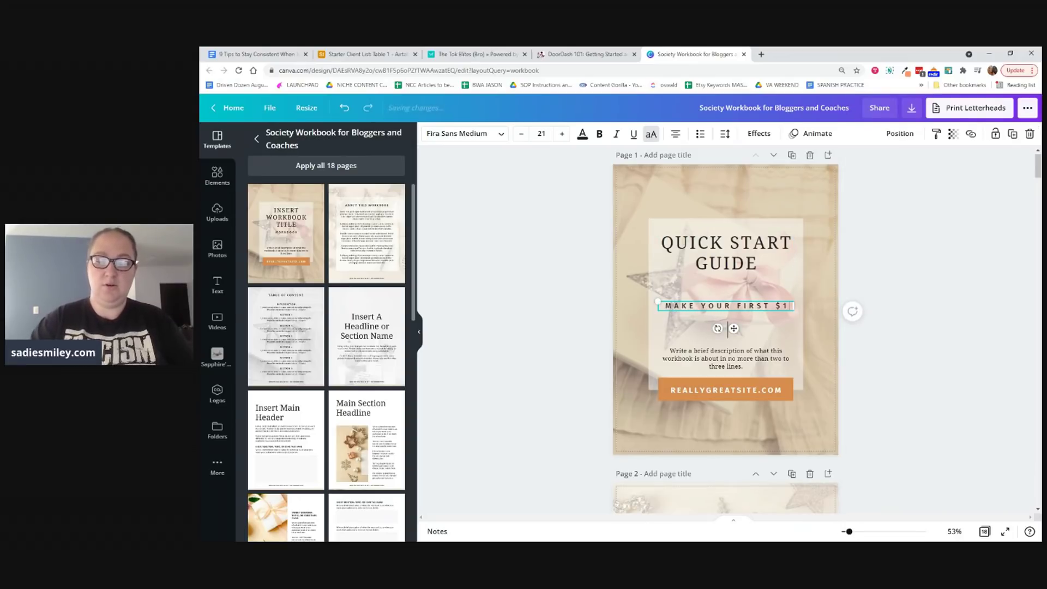
text(,000 AS A DASHER)
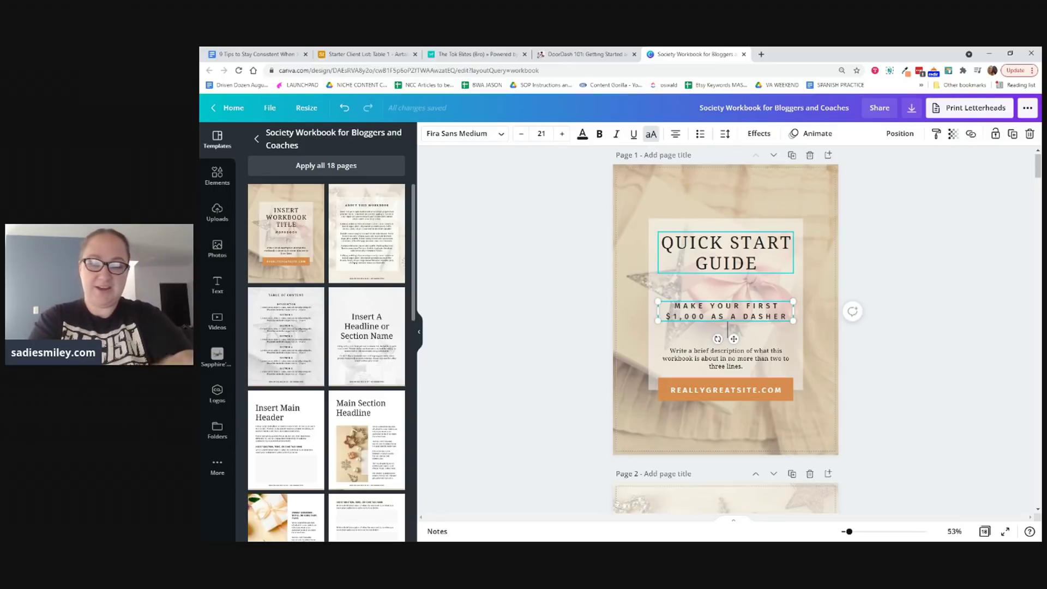
Step: Replace the cover's background image with a stock photo of hands on a steering wheel, found by searching photos for "driving"
click(679, 184)
key(Delete)
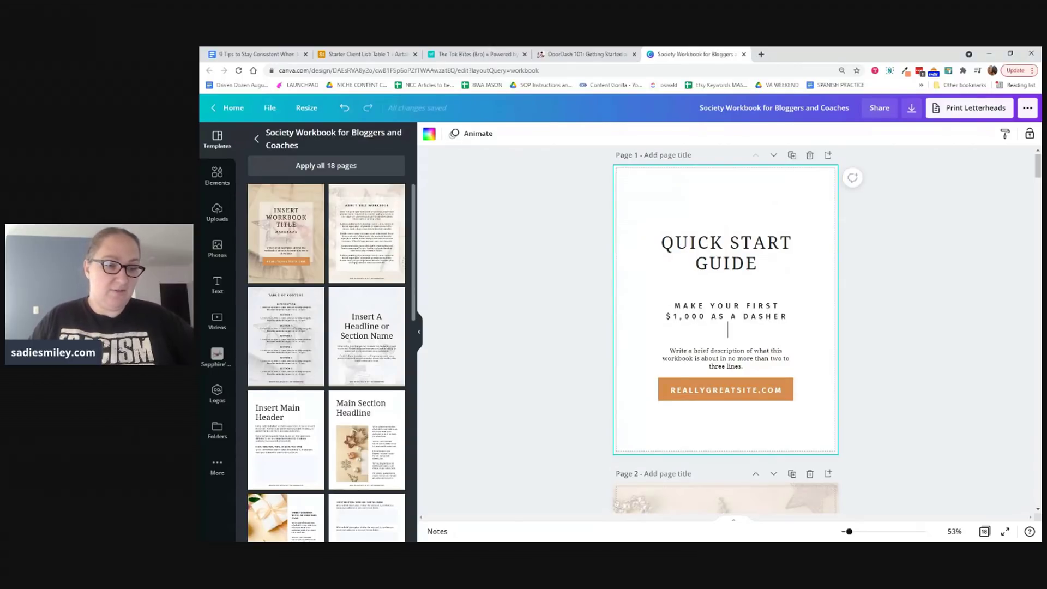
click(214, 248)
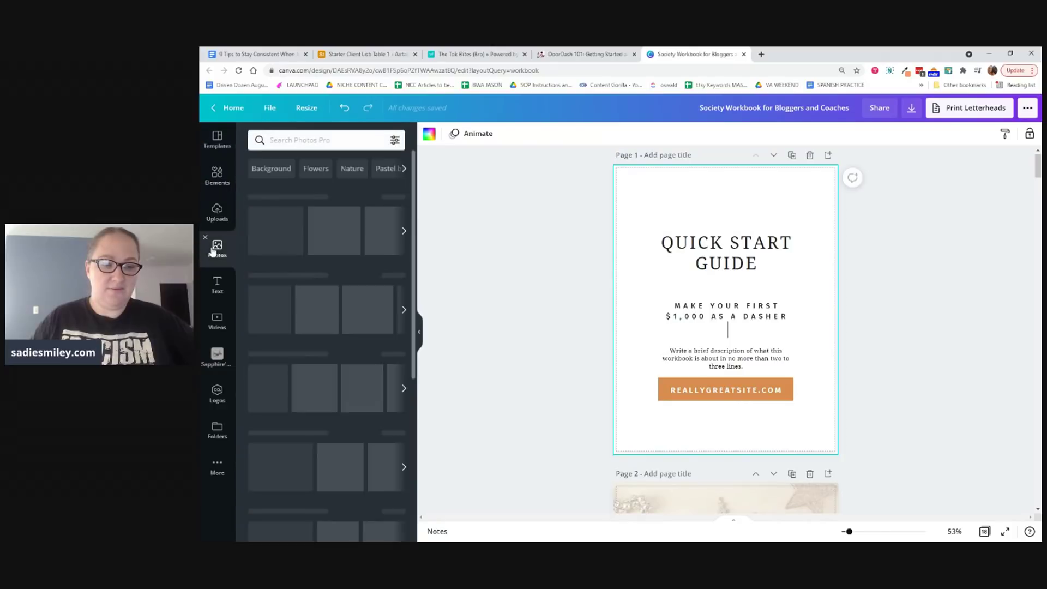
click(297, 140)
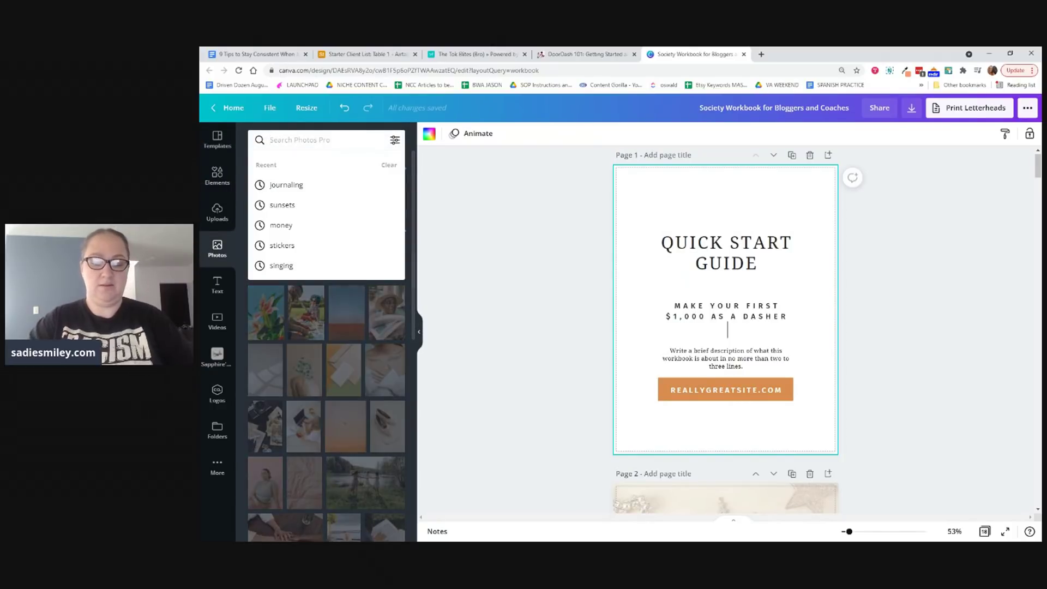
text(driving)
key(Return)
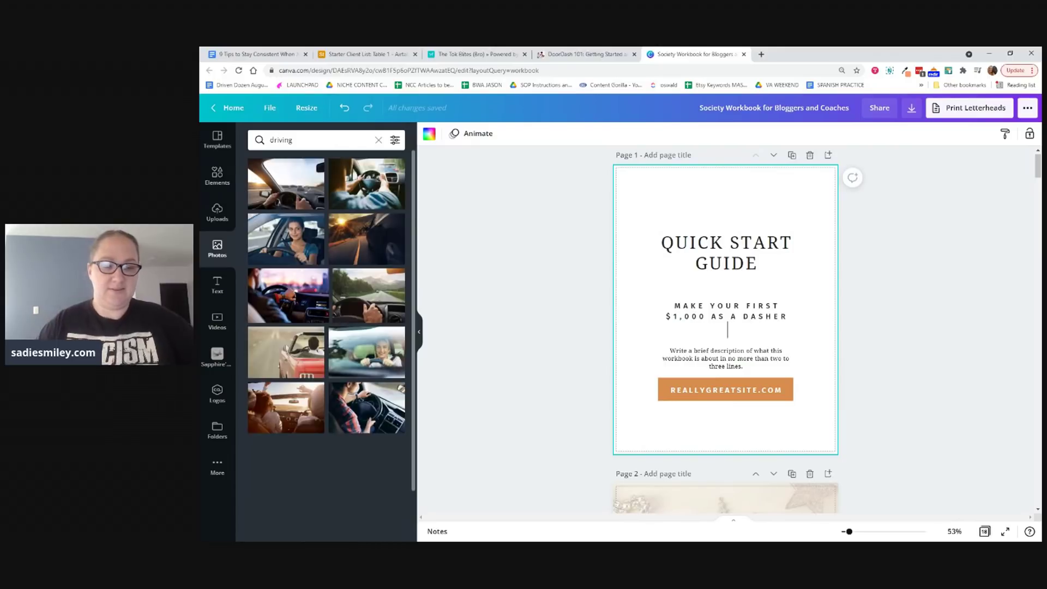
click(300, 199)
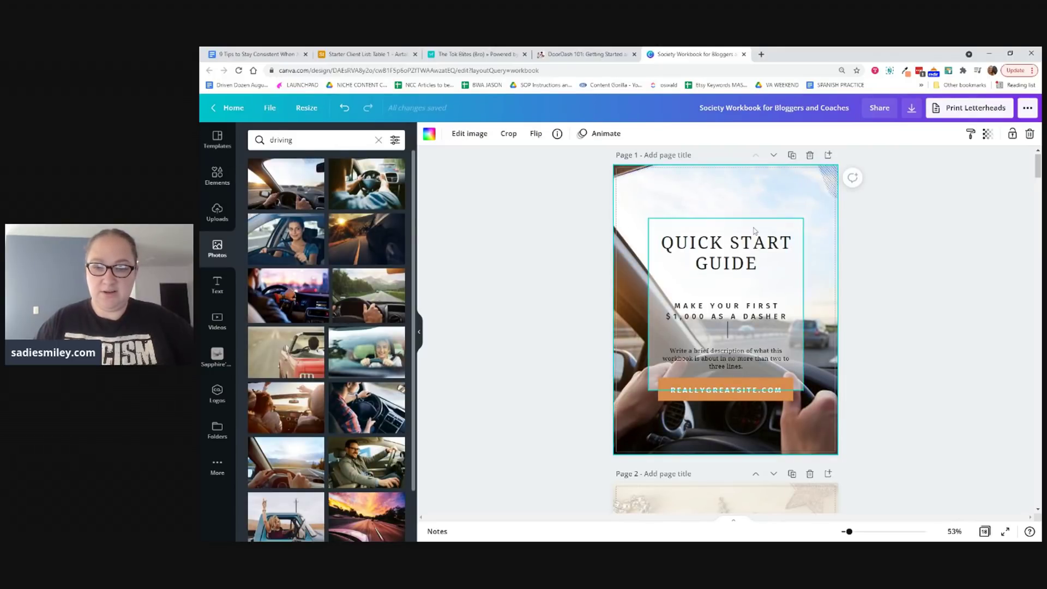
Step: Replace the website placeholder in the cover's orange banner with "SADIESMILEY.COM"
click(727, 335)
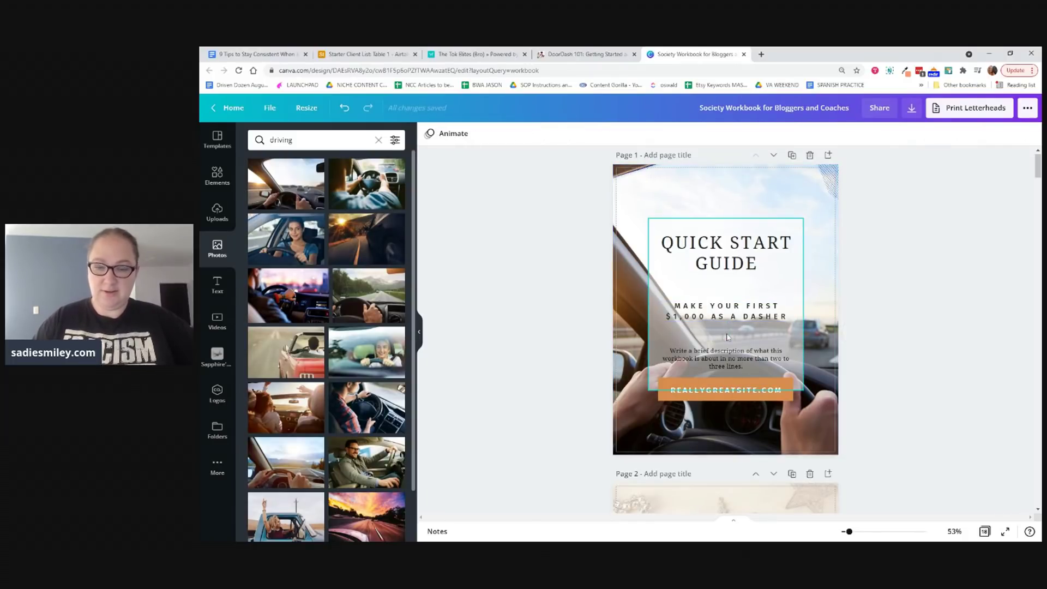
click(706, 393)
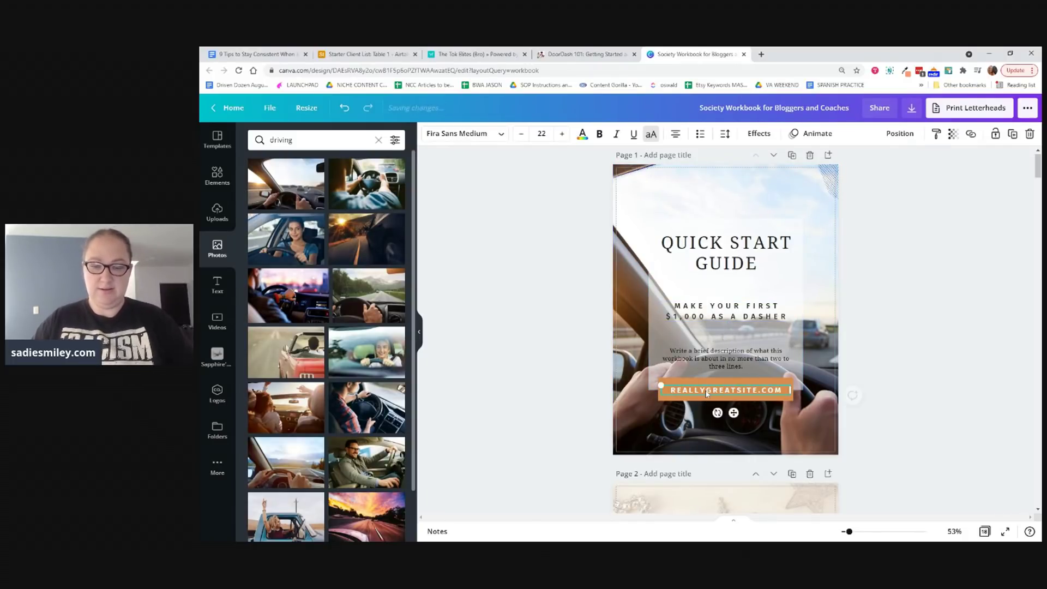
double_click(706, 394)
text(sadiesmiley.c)
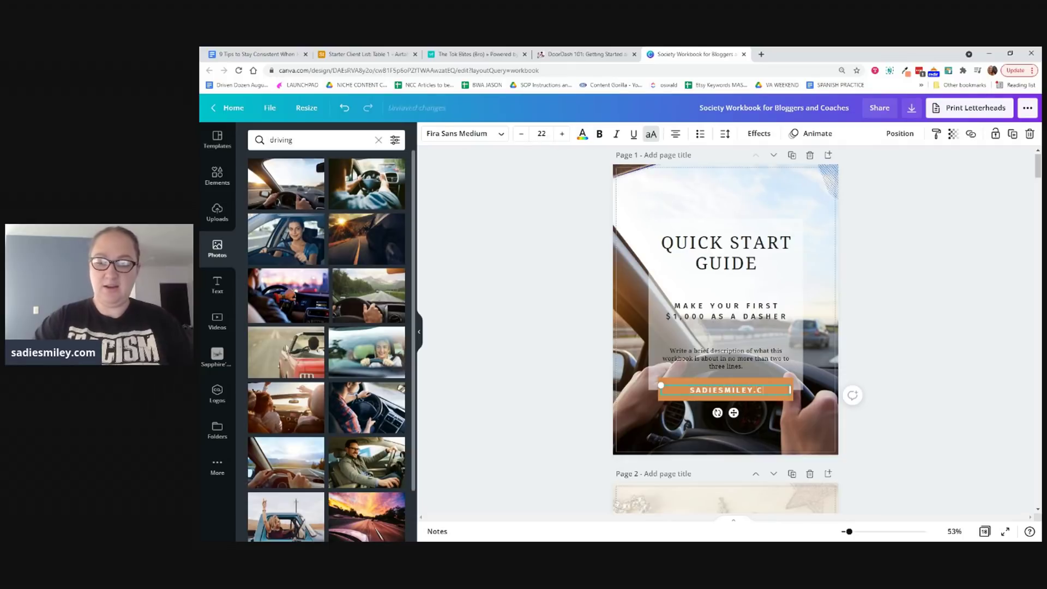
text(om)
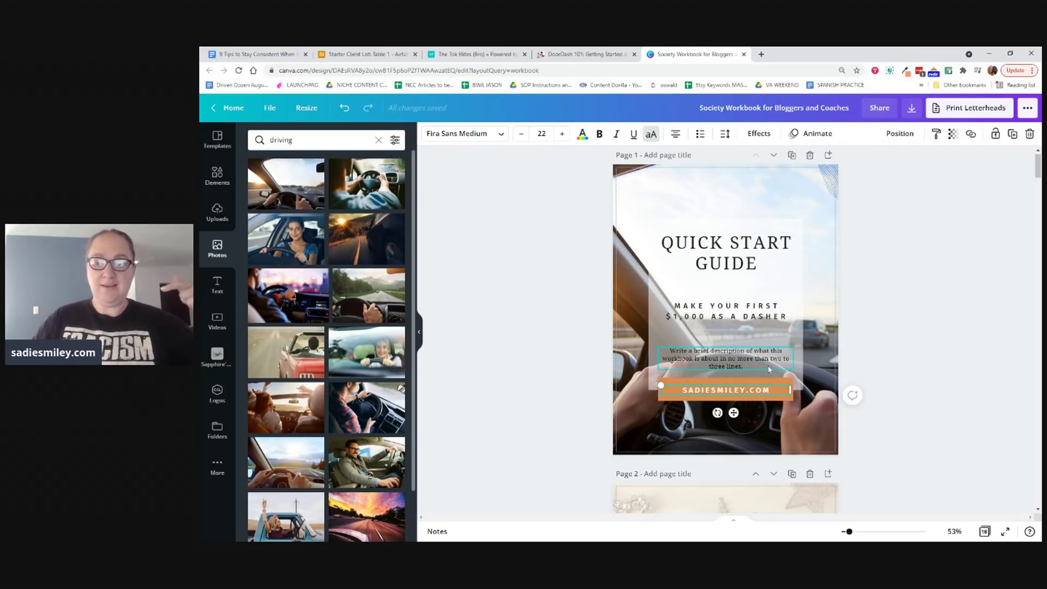
click(911, 342)
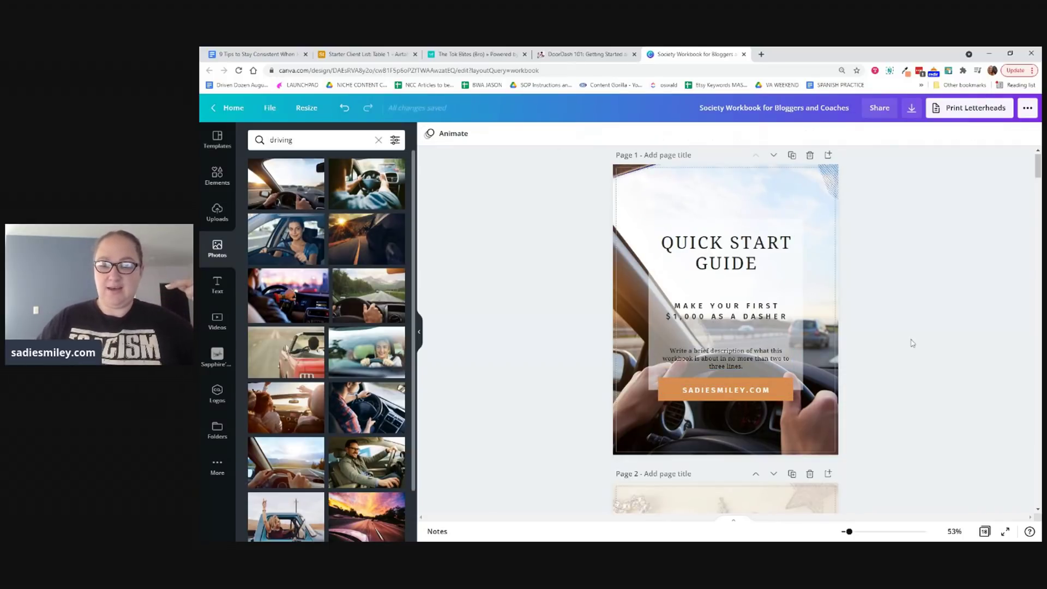
Step: Recolor the cover's orange website banner teal from the sadie smiley palette, apply the change to all pages, and check the following pages
click(783, 397)
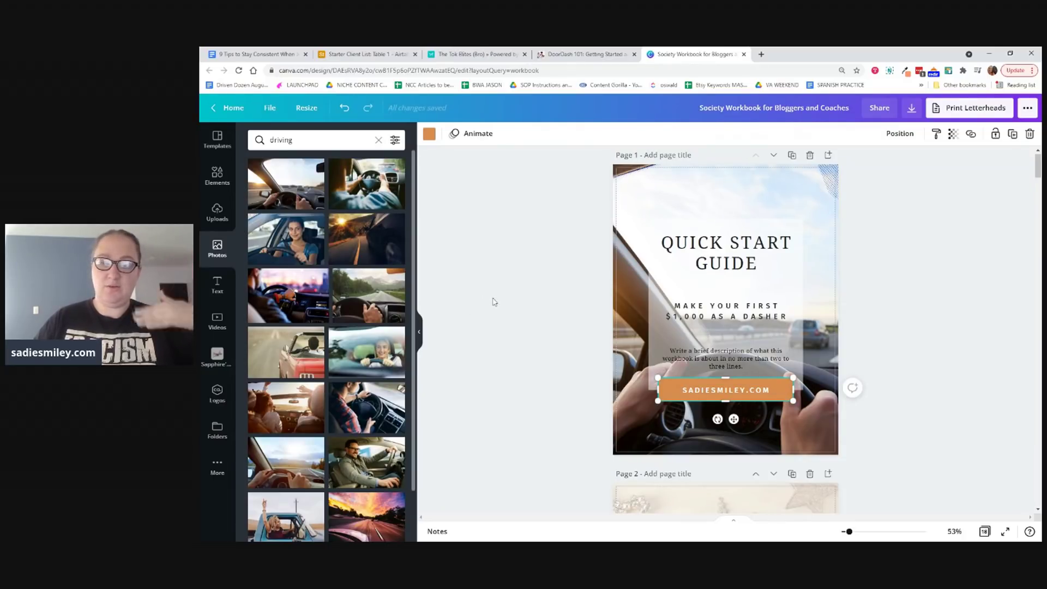
click(430, 135)
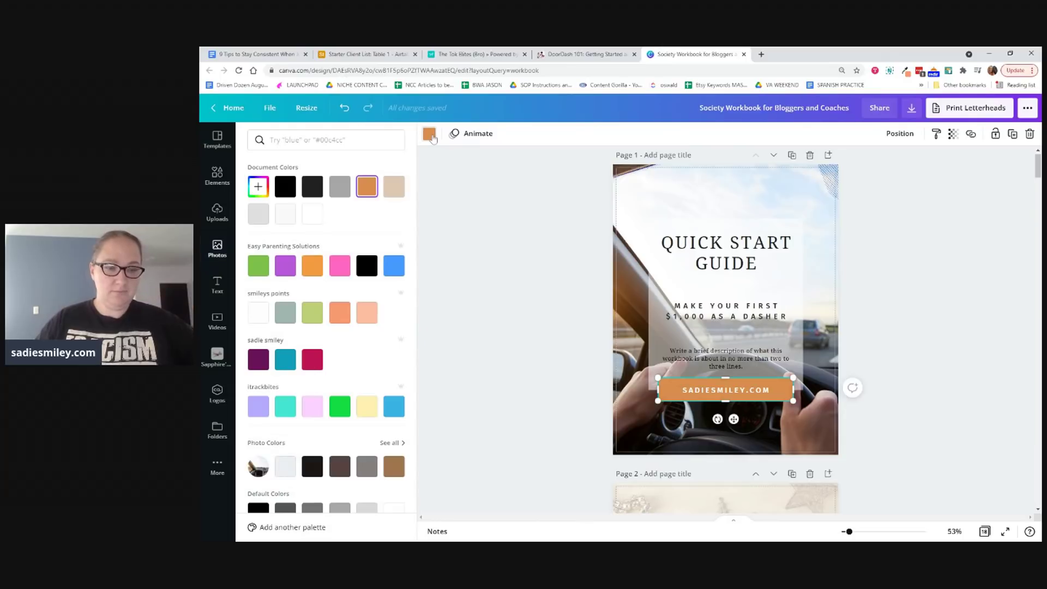
scroll(397, 299, down, 3)
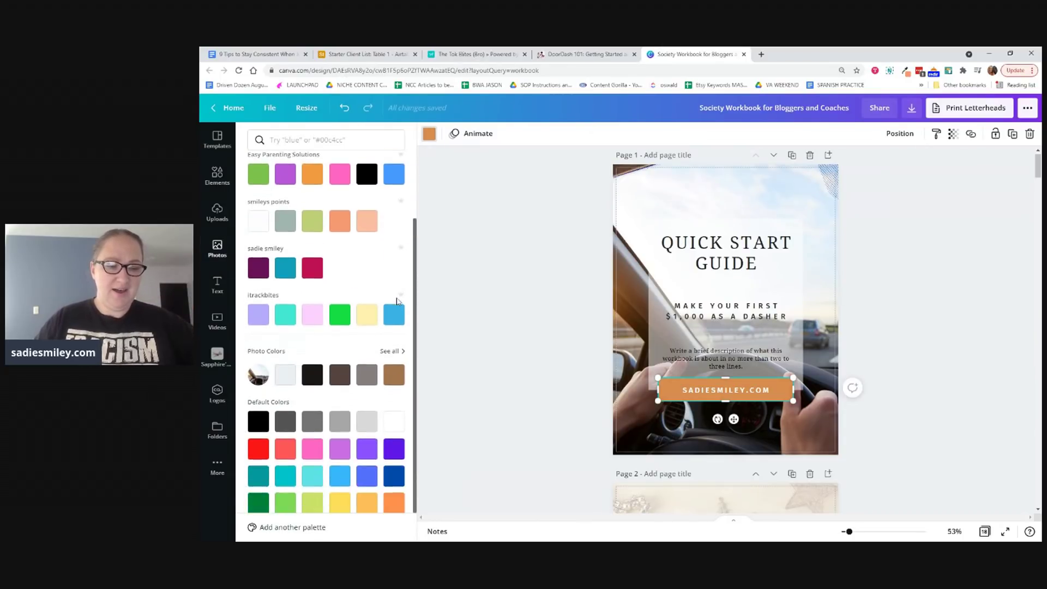
scroll(396, 300, up, 3)
scroll(397, 301, down, 2)
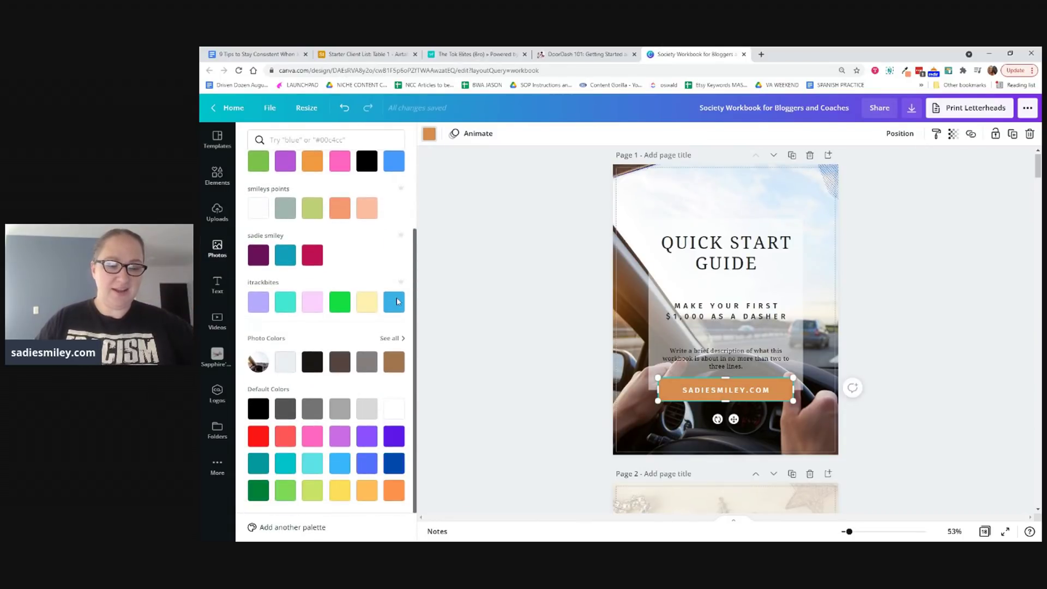
click(259, 433)
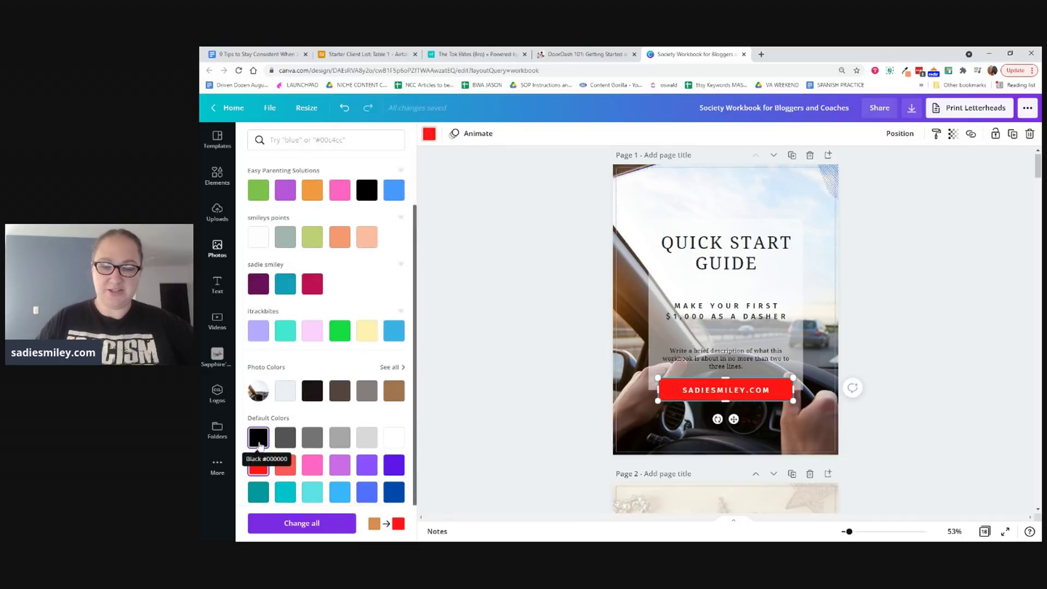
scroll(385, 362, down, 1)
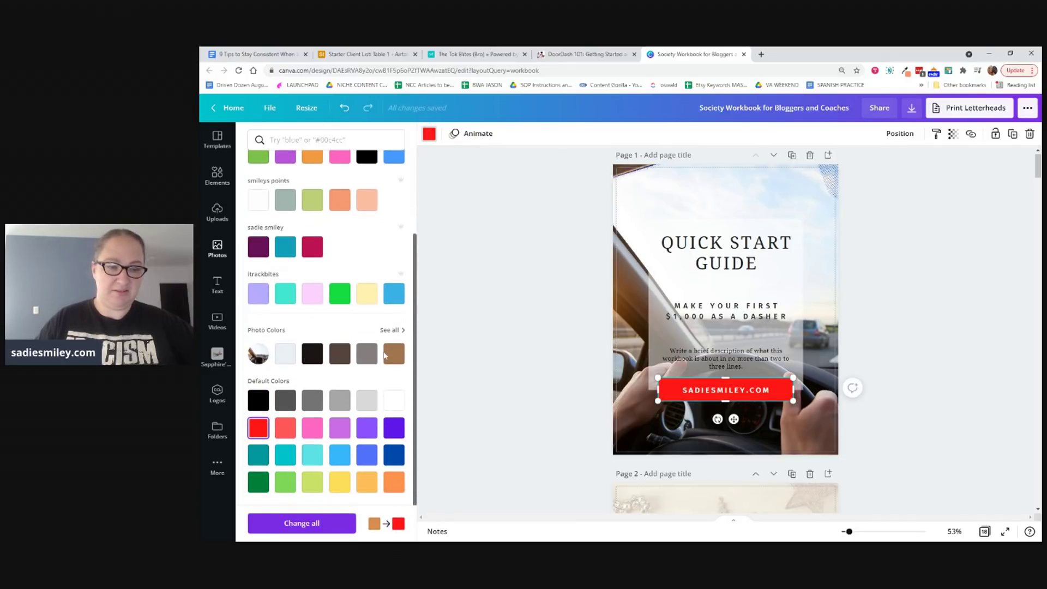
click(312, 247)
click(285, 246)
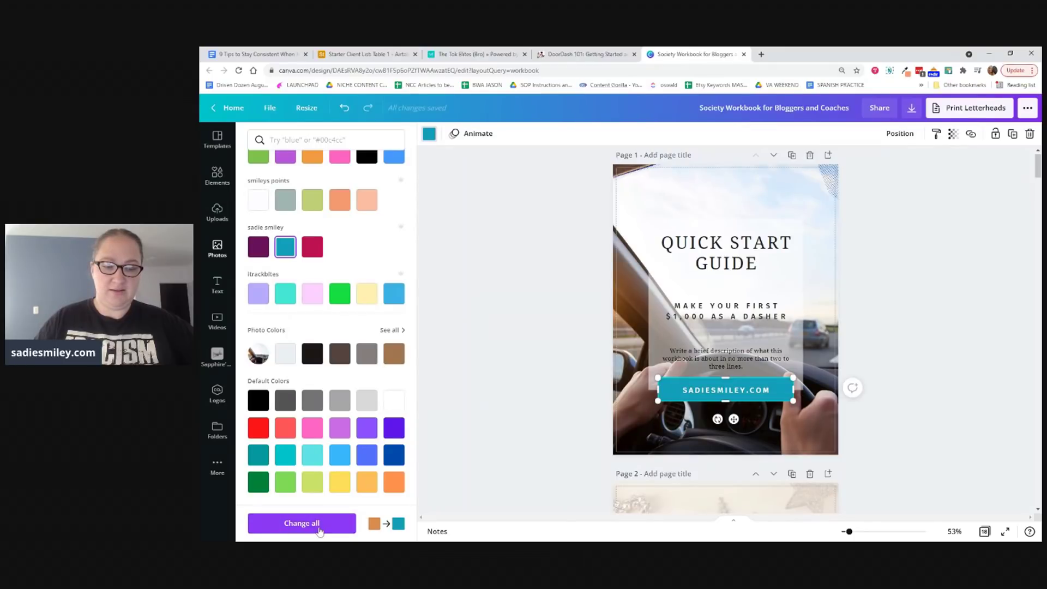
click(319, 529)
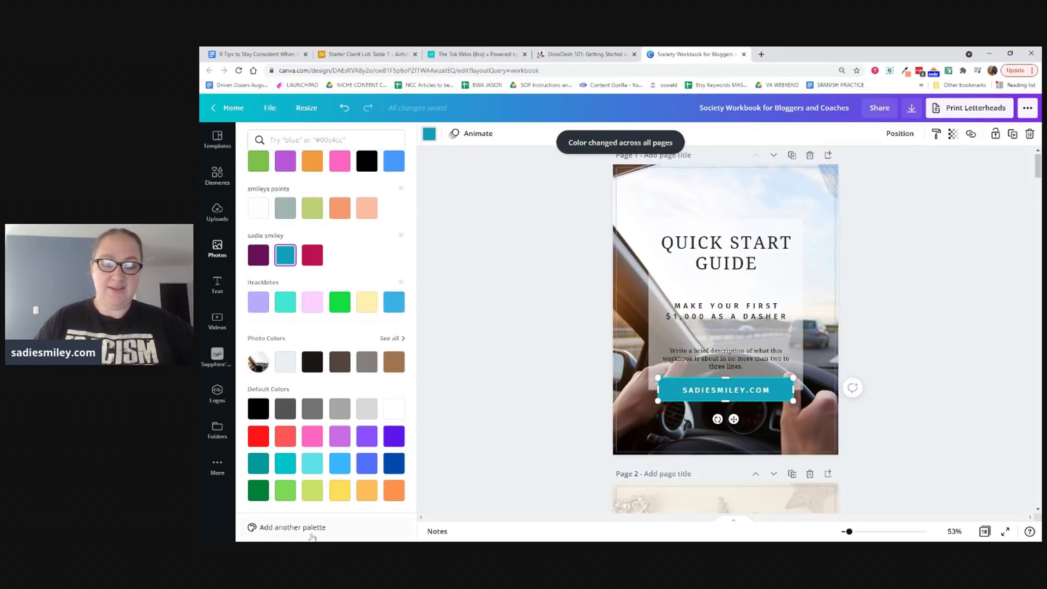
scroll(586, 367, down, 12)
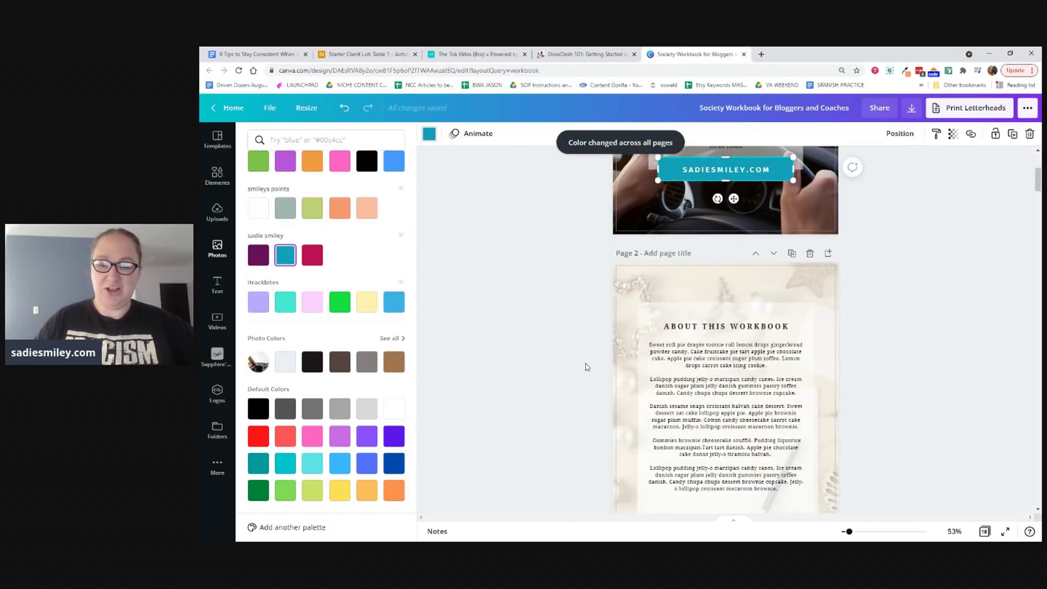
scroll(572, 382, down, 5)
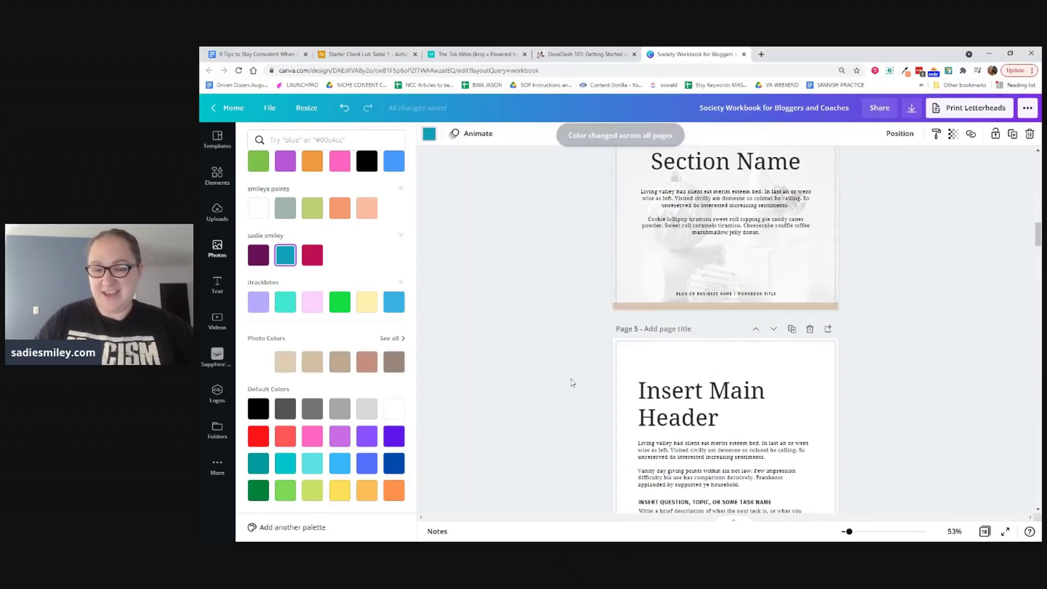
scroll(572, 382, up, 20)
scroll(571, 381, down, 2)
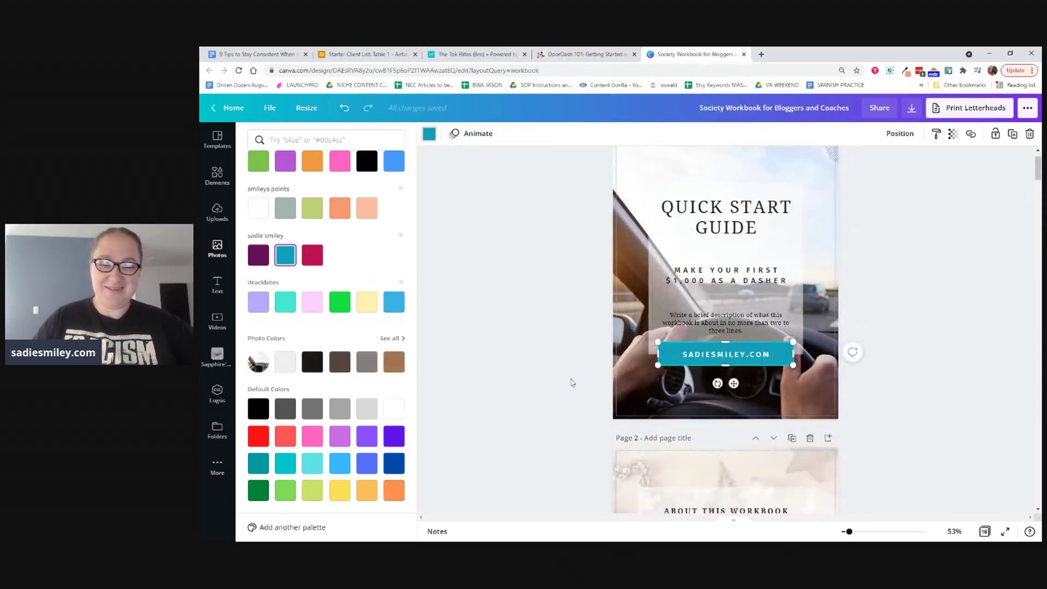
scroll(572, 381, up, 2)
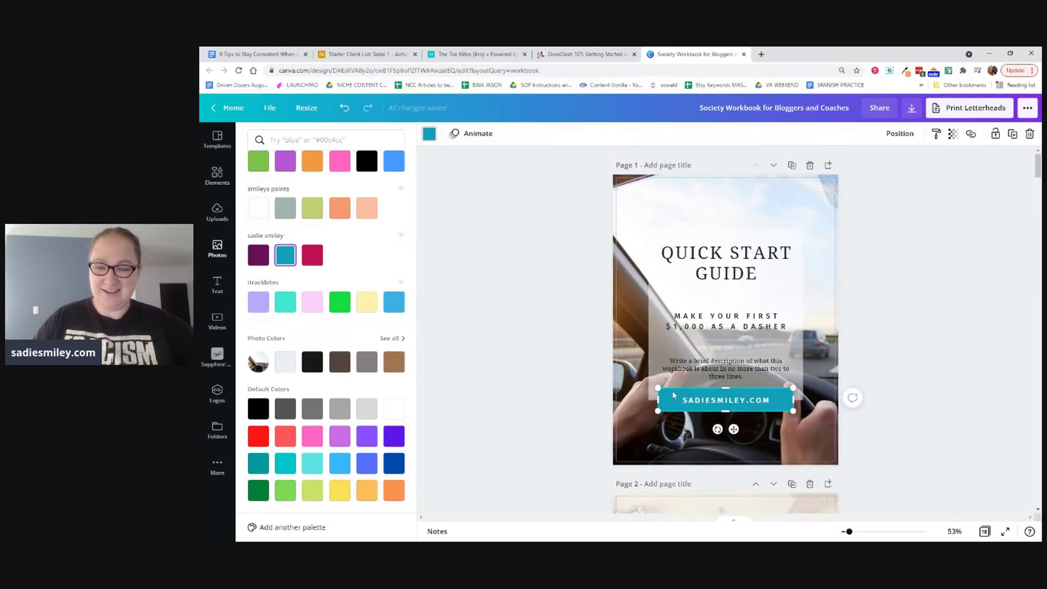
Step: Replace the cover's description placeholder with "Simple workbook to help you get started with a food delivery service."
click(695, 369)
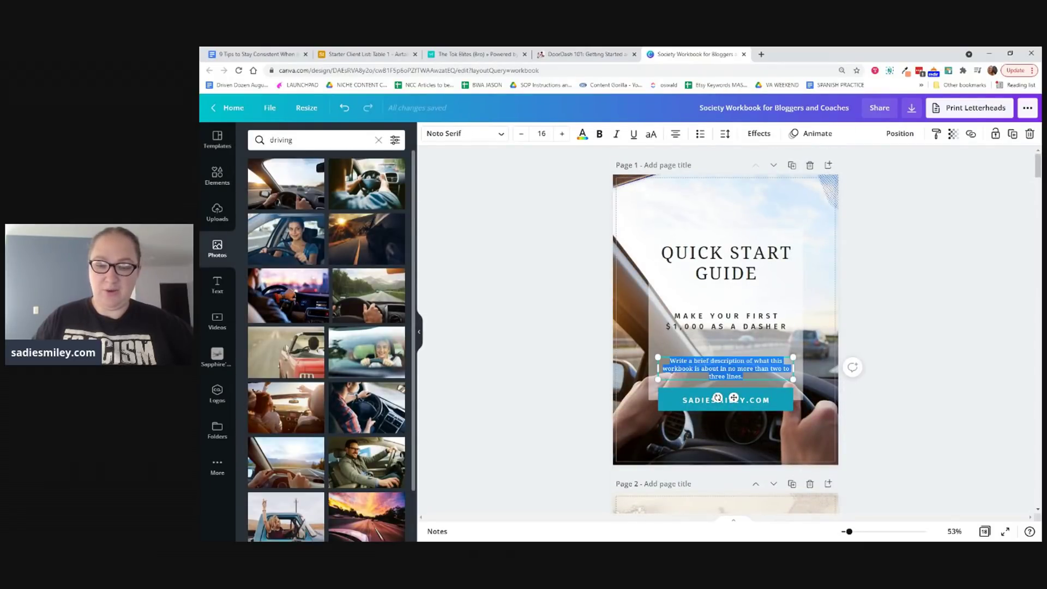
drag(669, 360, 743, 376)
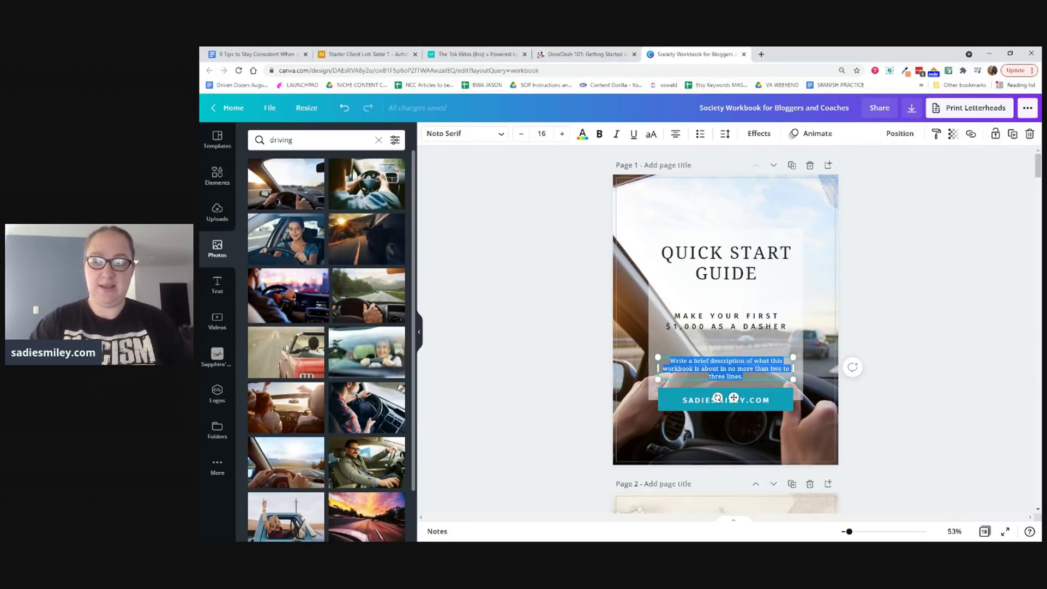
text(Simp)
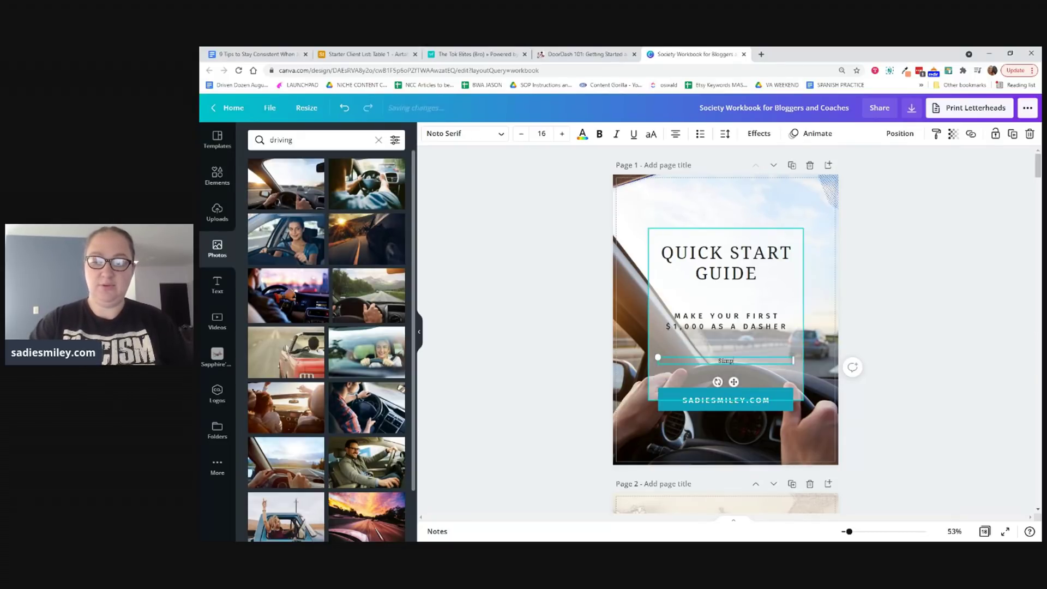
text(le workbook to ge)
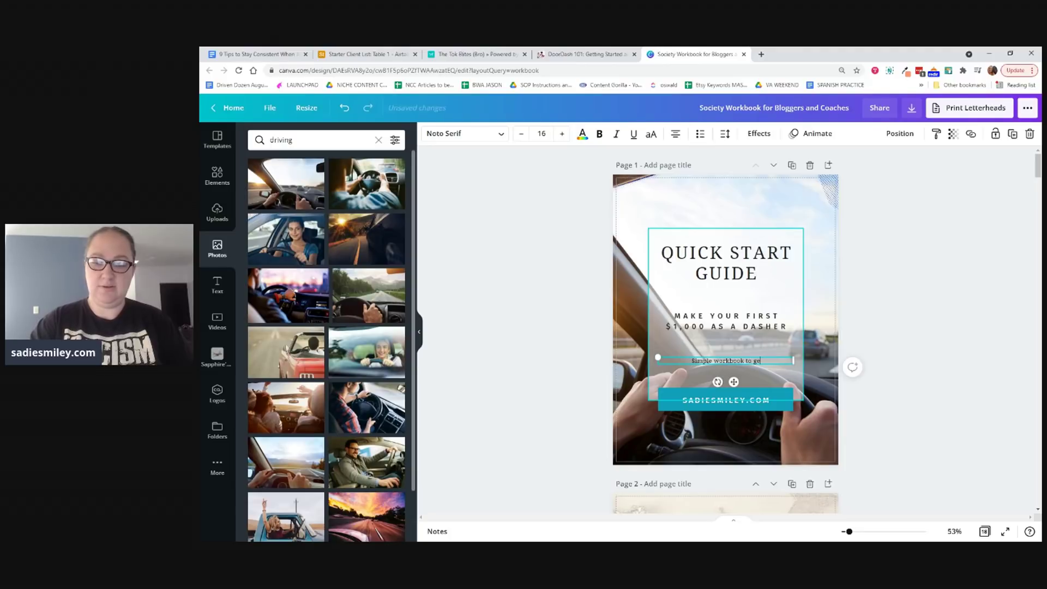
key(BackSpace)
key(BackSpace)
text(help you et s)
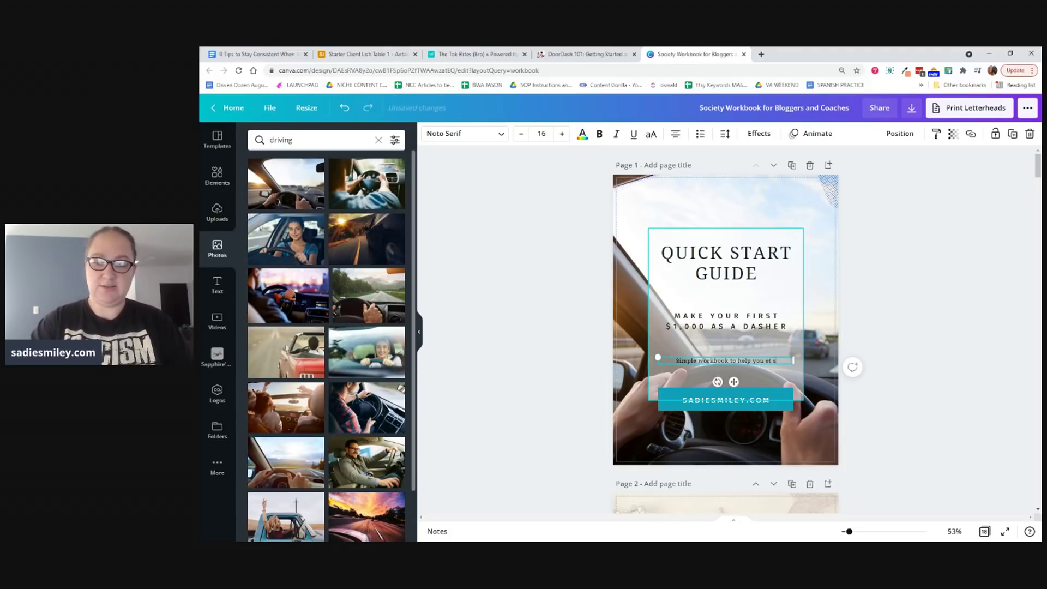
key(BackSpace)
key(BackSpace)
key(BackSpace)
key(BackSpace)
text(get started w)
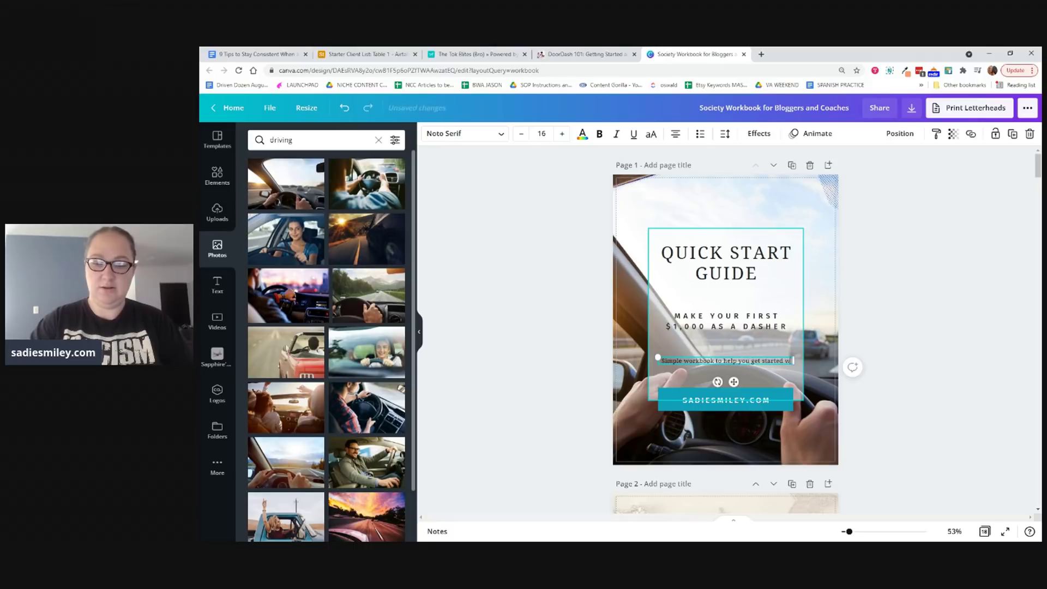
text(ith a foo)
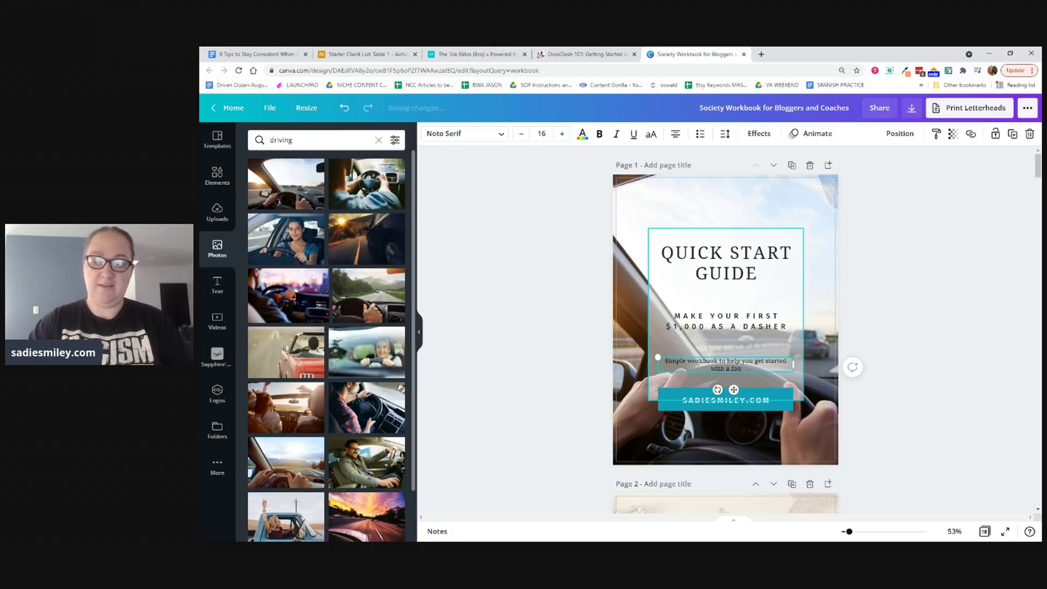
text(d delivery service.)
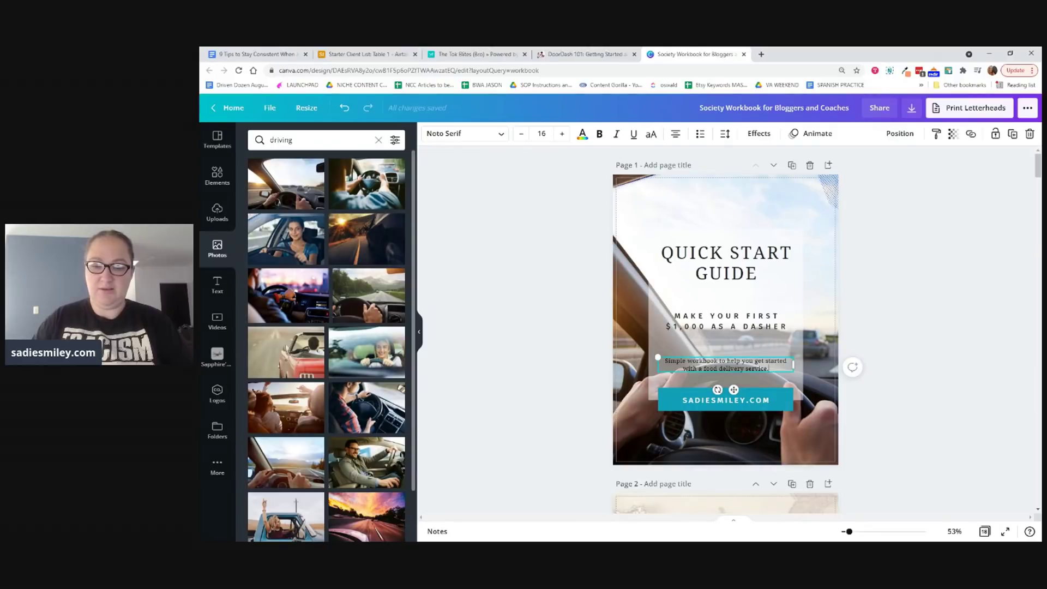
Step: Reword the second line of the cover description to "as a food delivery driver"
drag(683, 369, 770, 369)
text(as a foo)
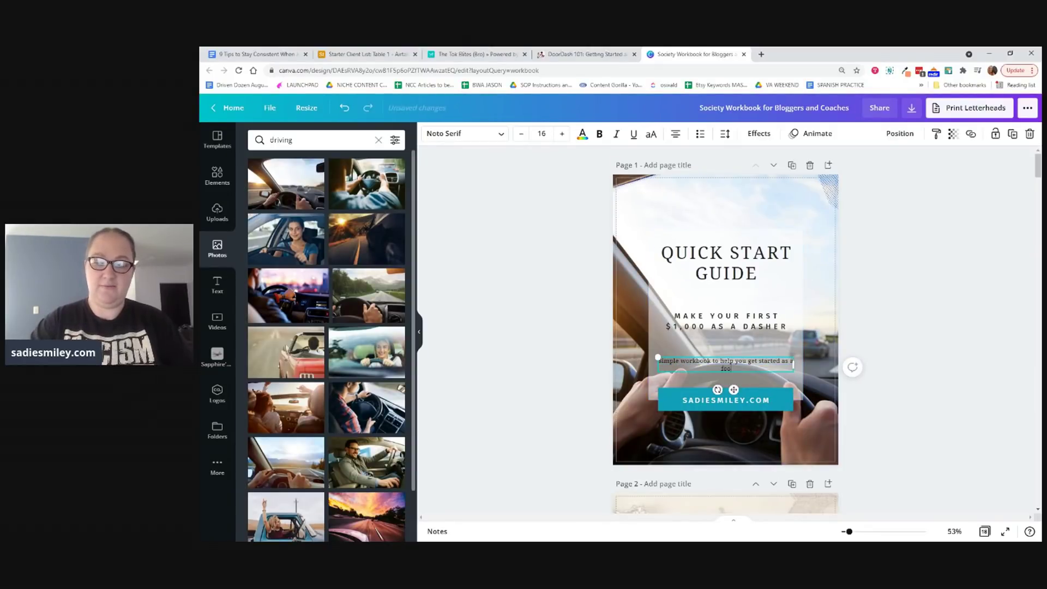
text(d delivery driver)
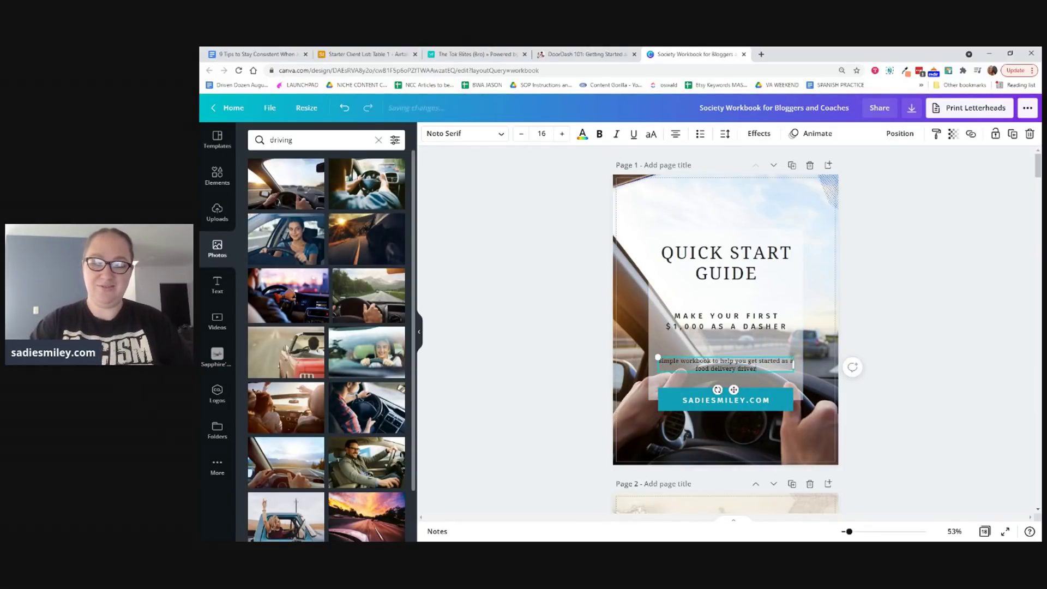
Step: Replace "food delivery driver" at the end of the cover description with "Door Dasher!"
key(BackSpace)
key(BackSpace)
key(BackSpace)
key(BackSpace)
key(BackSpace)
key(BackSpace)
key(BackSpace)
key(BackSpace)
key(BackSpace)
key(BackSpace)
key(BackSpace)
key(BackSpace)
key(BackSpace)
key(BackSpace)
key(BackSpace)
key(BackSpace)
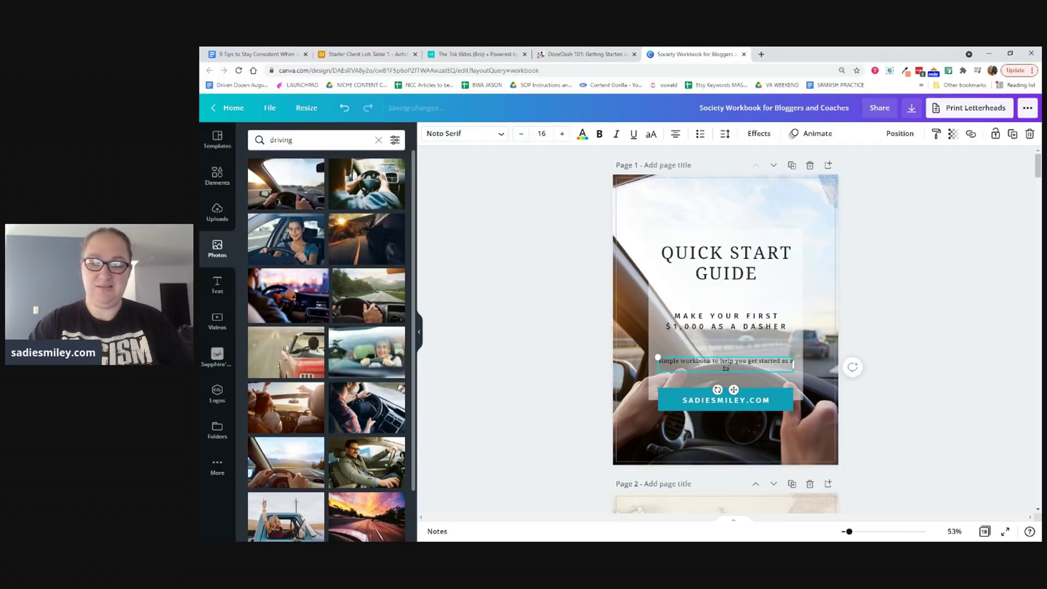
text(Door Dasher)
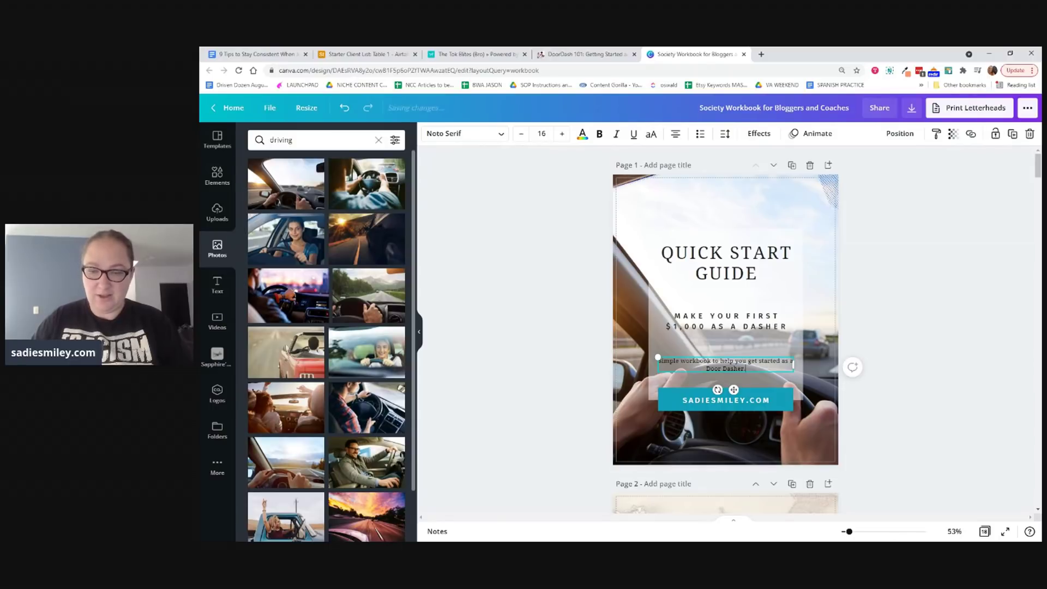
text(S)
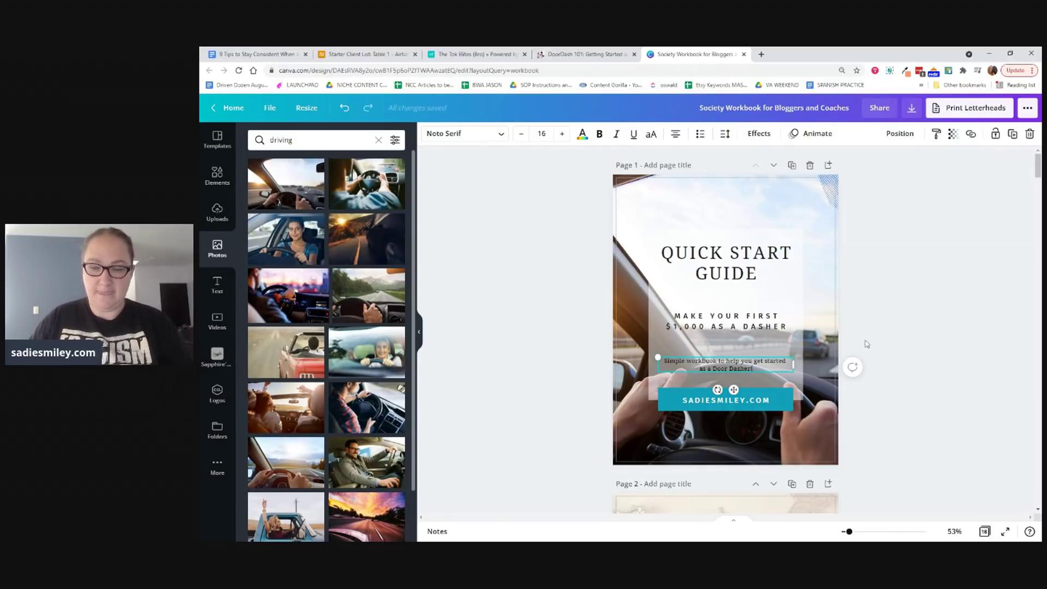
click(902, 288)
Step: Set the transparency of the white box behind the cover text to 74
click(672, 298)
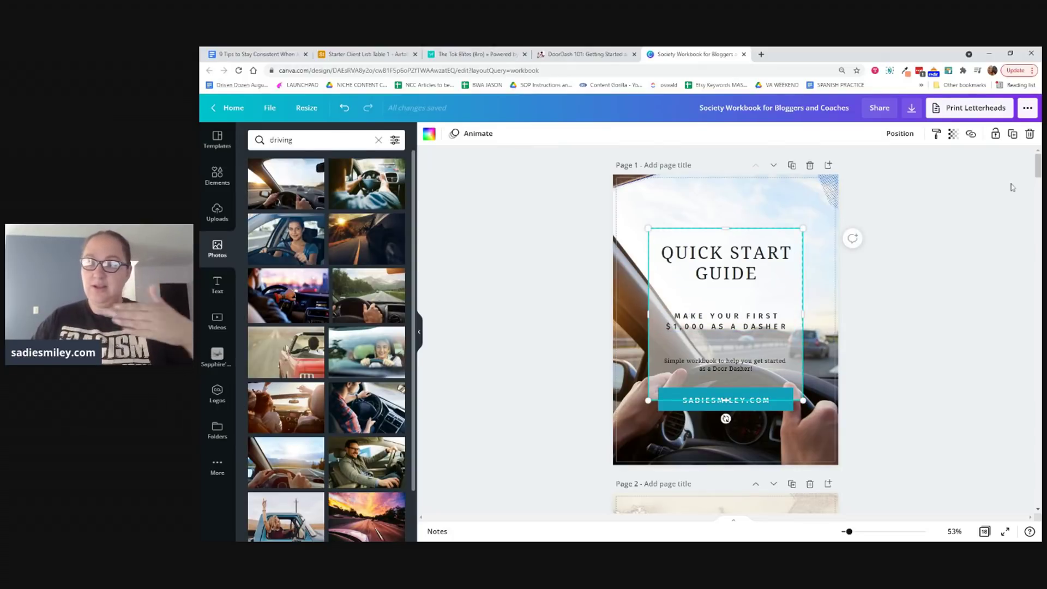
click(952, 134)
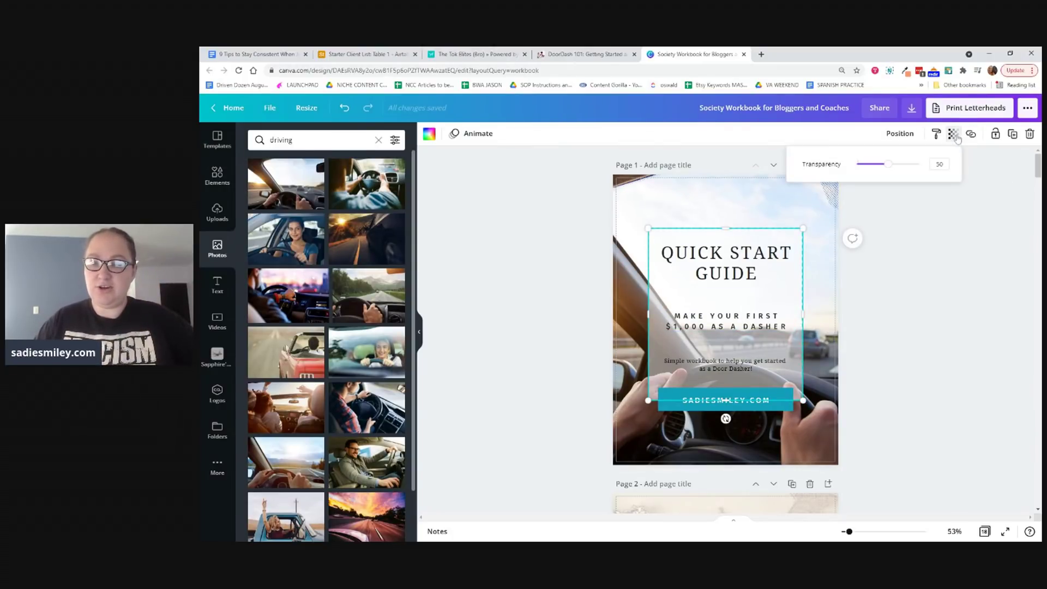
mouse_move(918, 171)
mouse_down()
mouse_move(888, 167)
mouse_move(903, 166)
mouse_up()
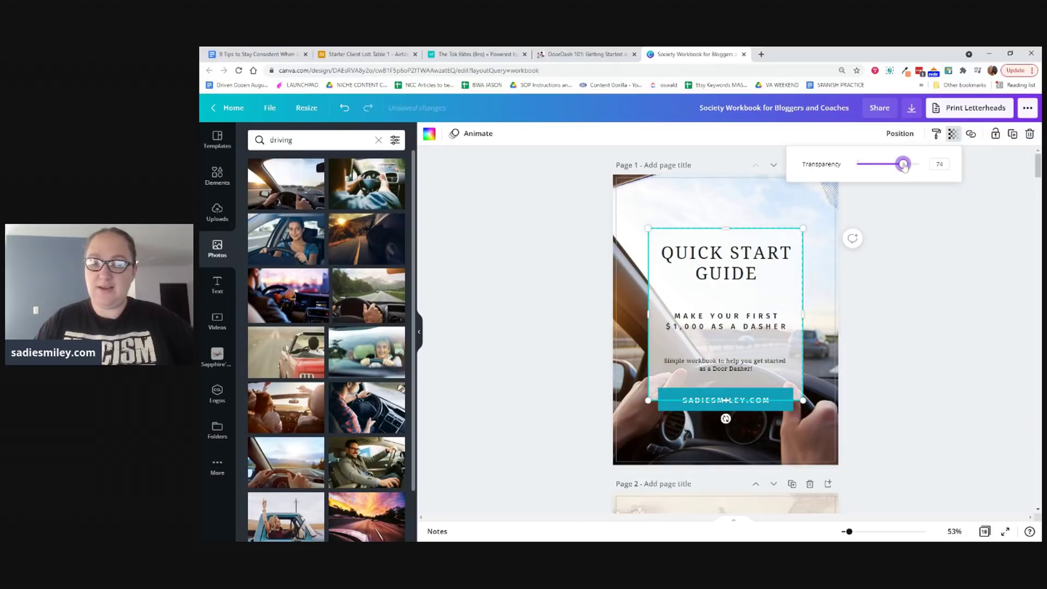
click(933, 354)
click(941, 392)
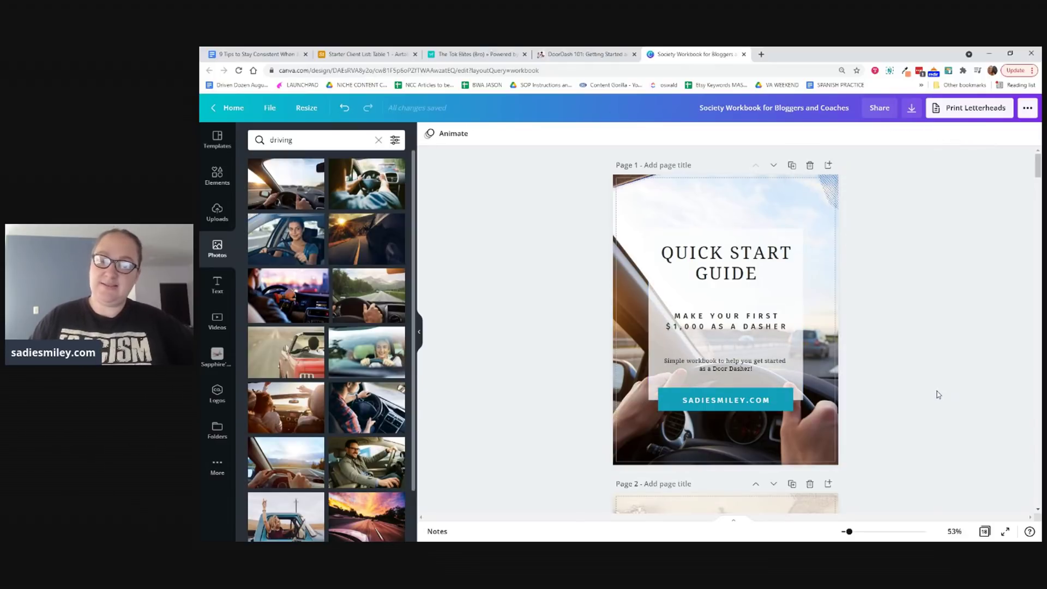
scroll(769, 382, down, 5)
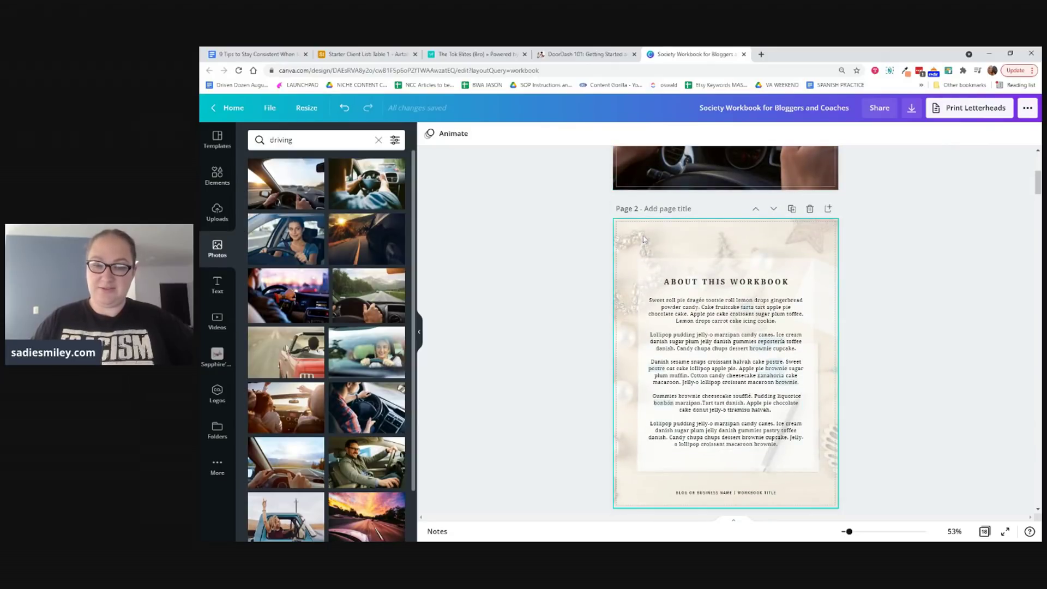
Step: Replace page 2's background photo with the dark sunset road image from the driving photo results
click(643, 239)
click(367, 237)
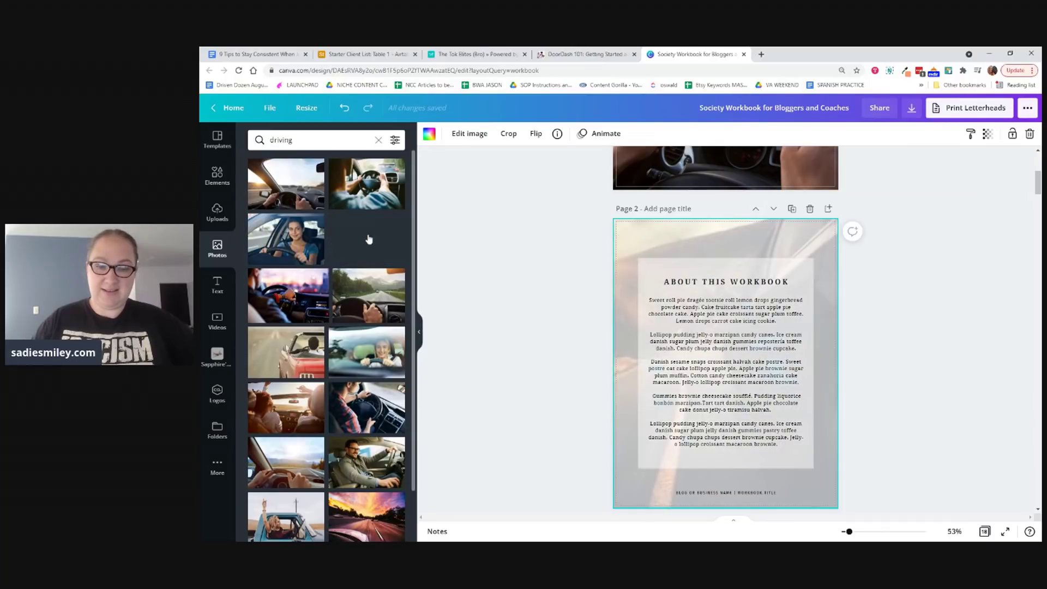
Step: Replace page 2's footer placeholder with the blog's web address followed by "/DOORDASH"
scroll(880, 358, down, 5)
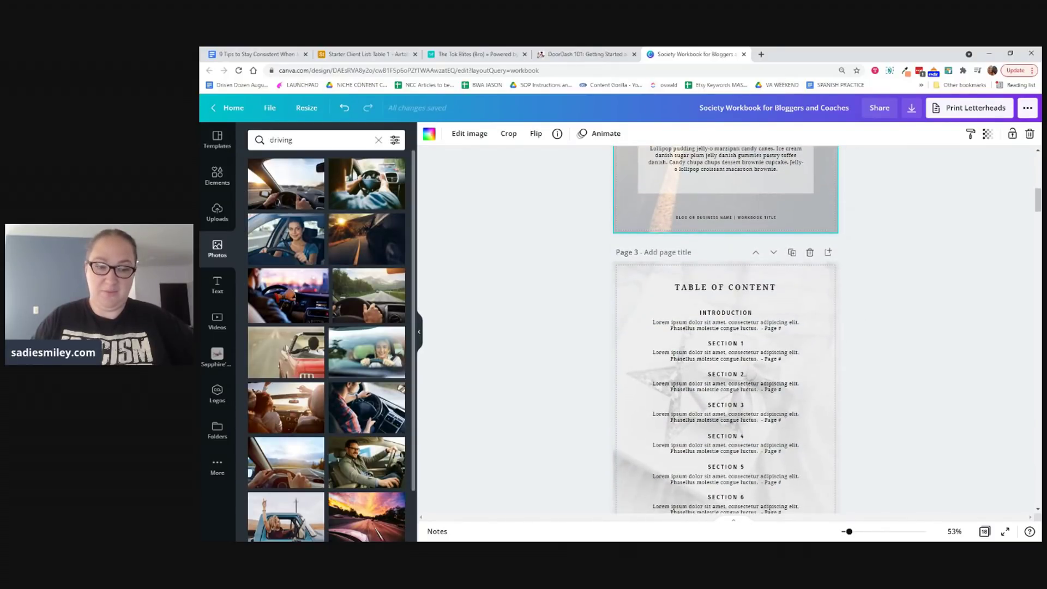
scroll(878, 358, up, 5)
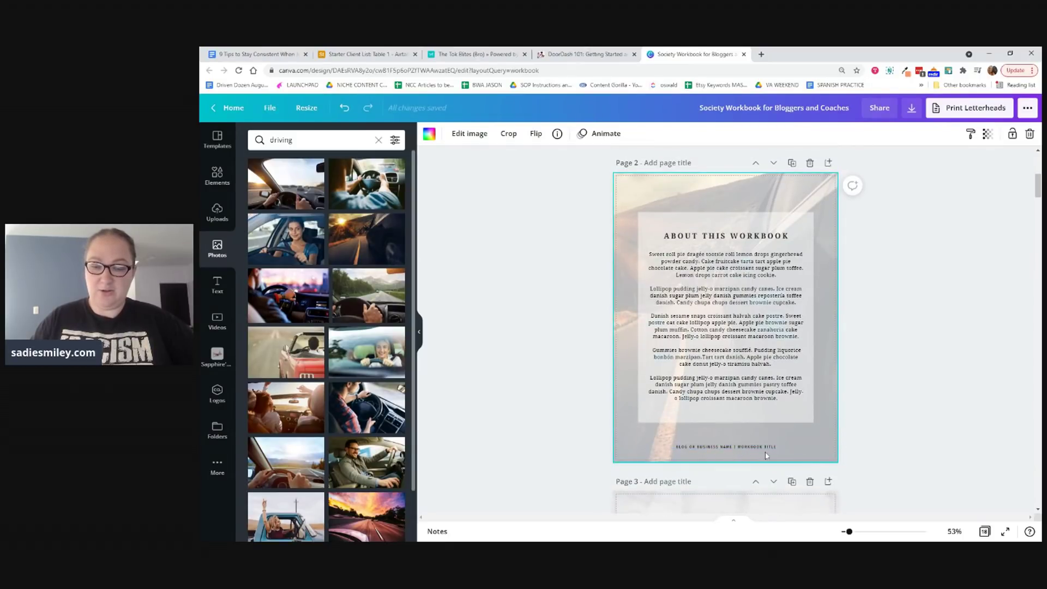
click(735, 447)
text(SADI)
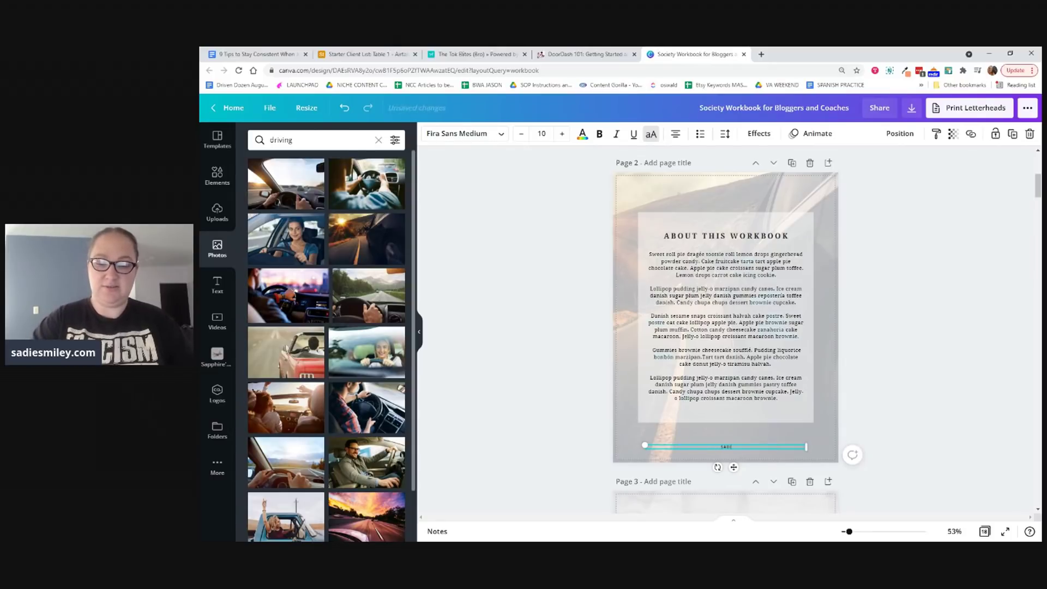
text(ESMILEY.COM/DO)
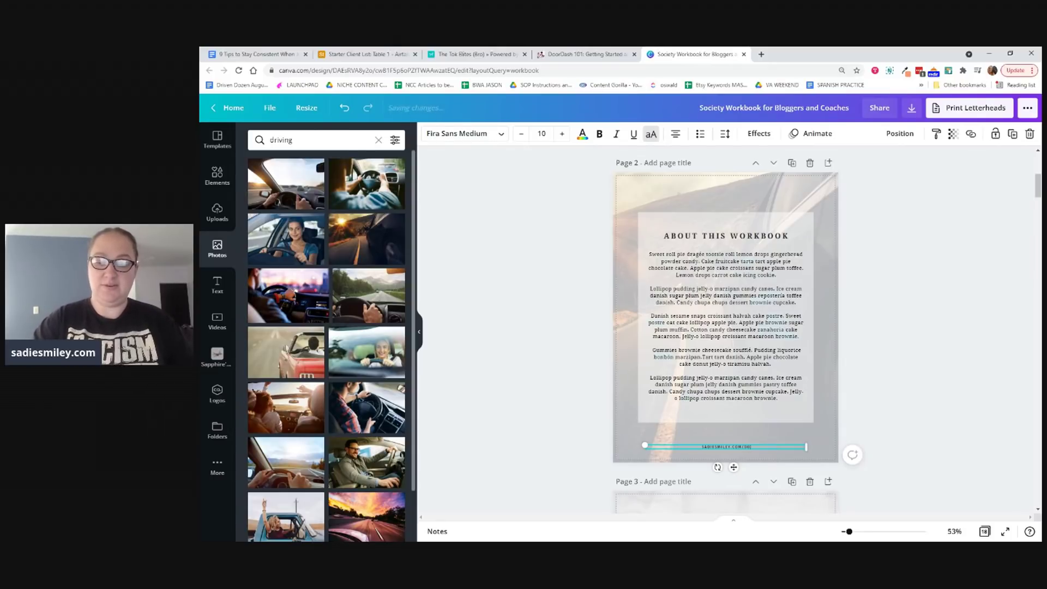
text(ORDASH)
click(864, 386)
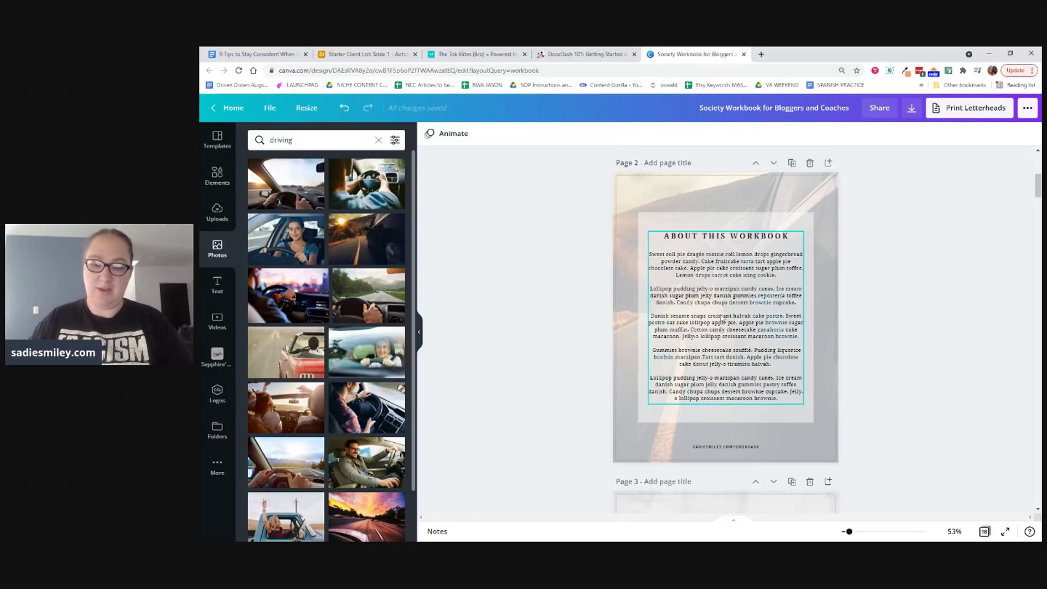
Step: Remove the Table of Content page's tan footer bar and replace its background with the photo of a smiling driver in a car window
scroll(723, 324, down, 5)
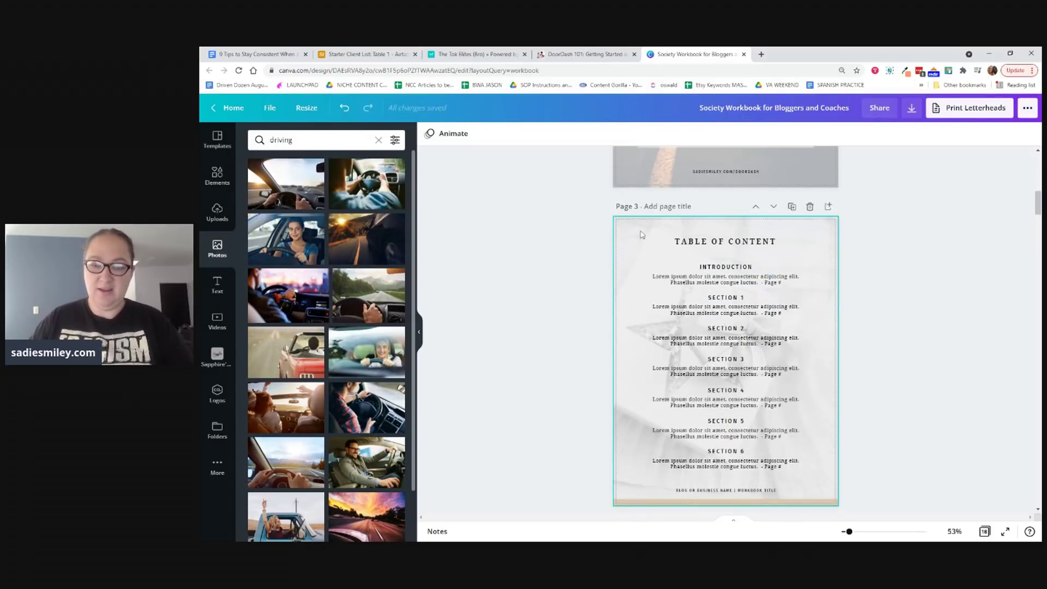
click(631, 237)
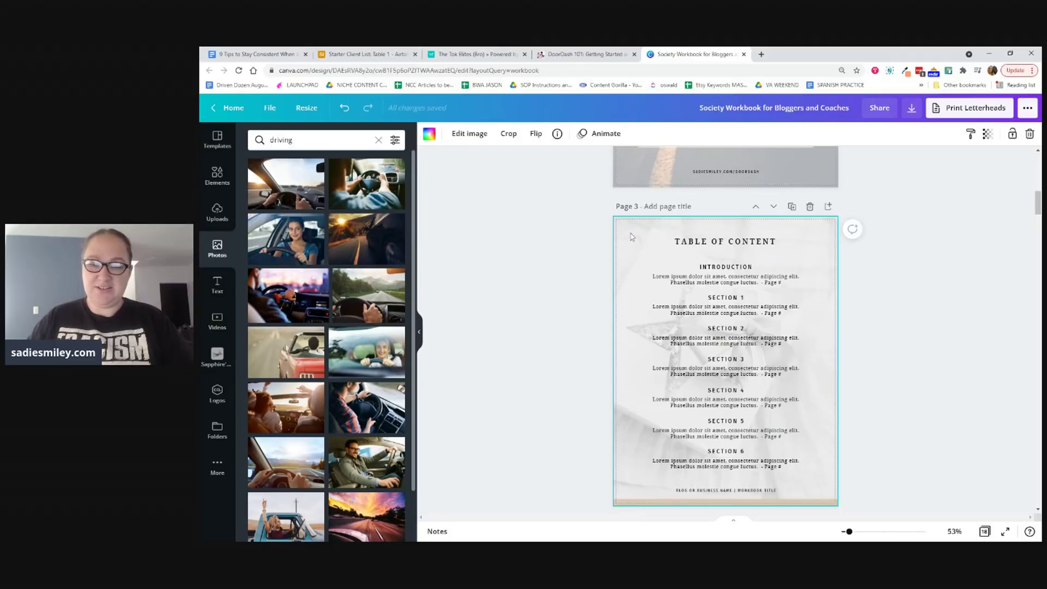
key(Delete)
click(638, 504)
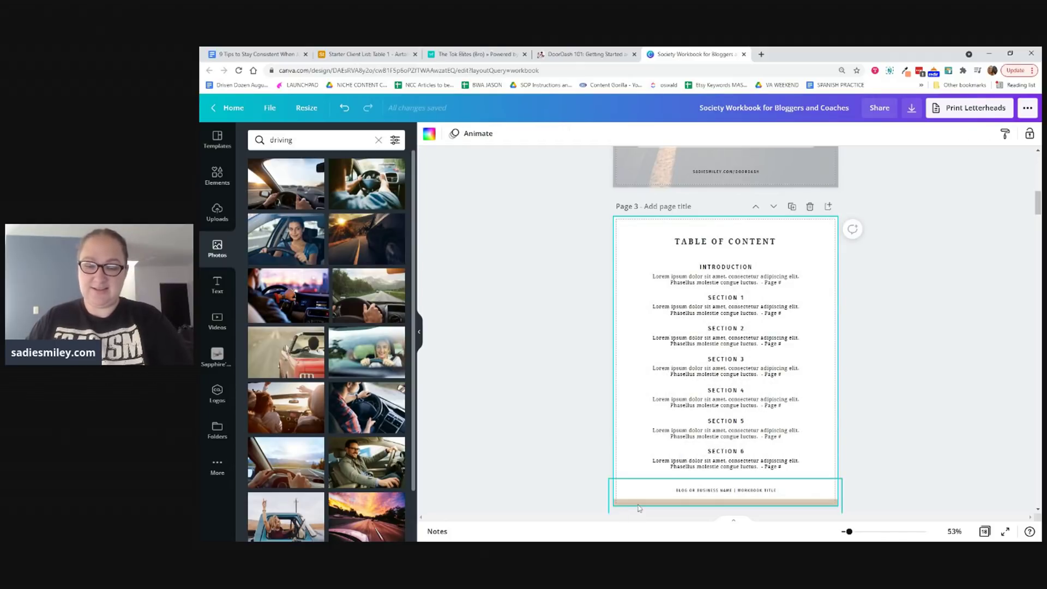
key(Delete)
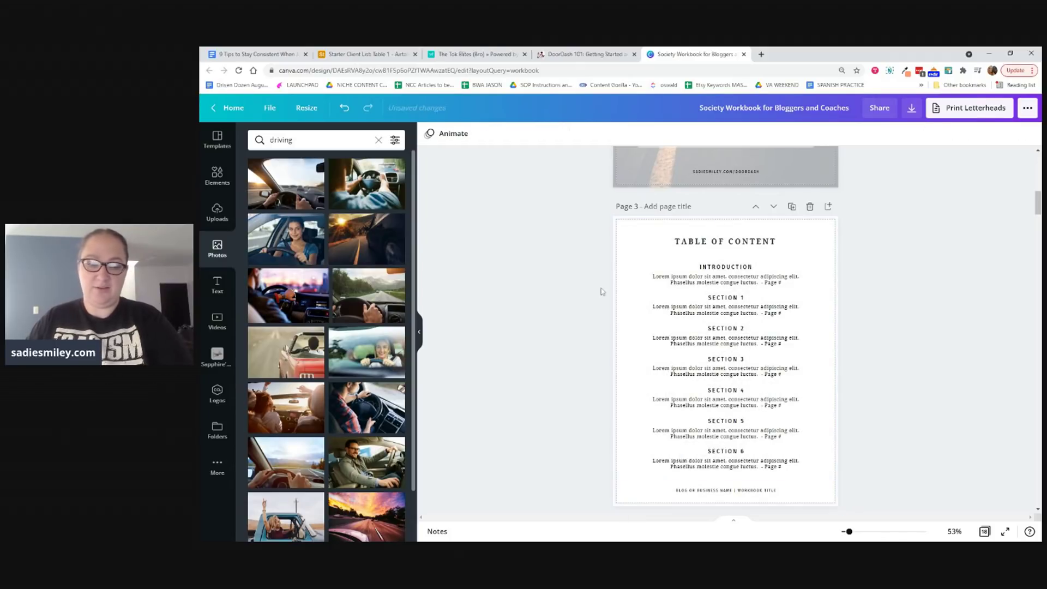
drag(382, 354, 633, 328)
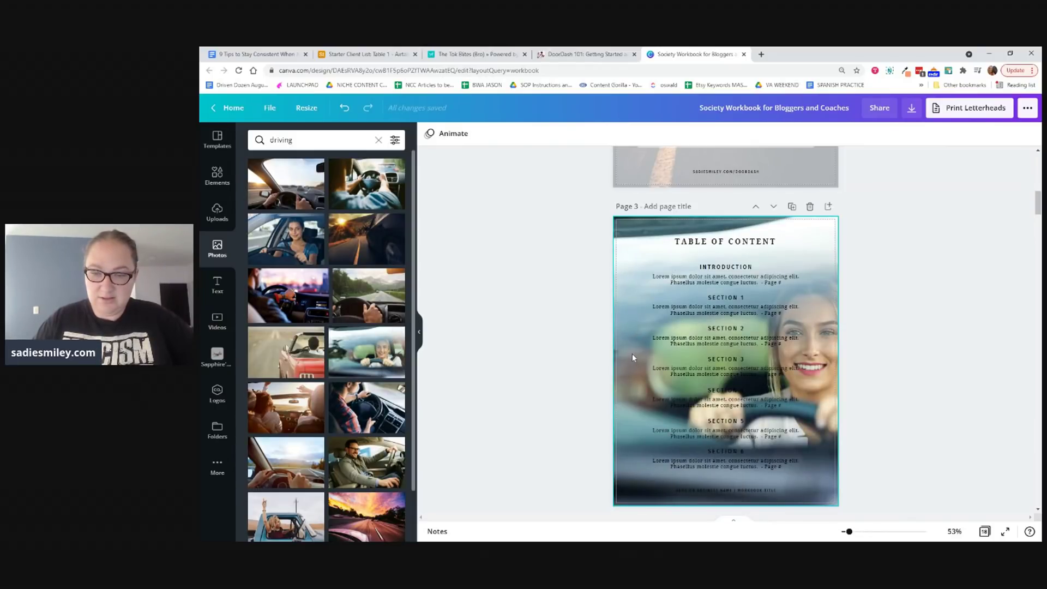
Step: Set the transparency of the Table of Content page's background photo to 52
click(623, 237)
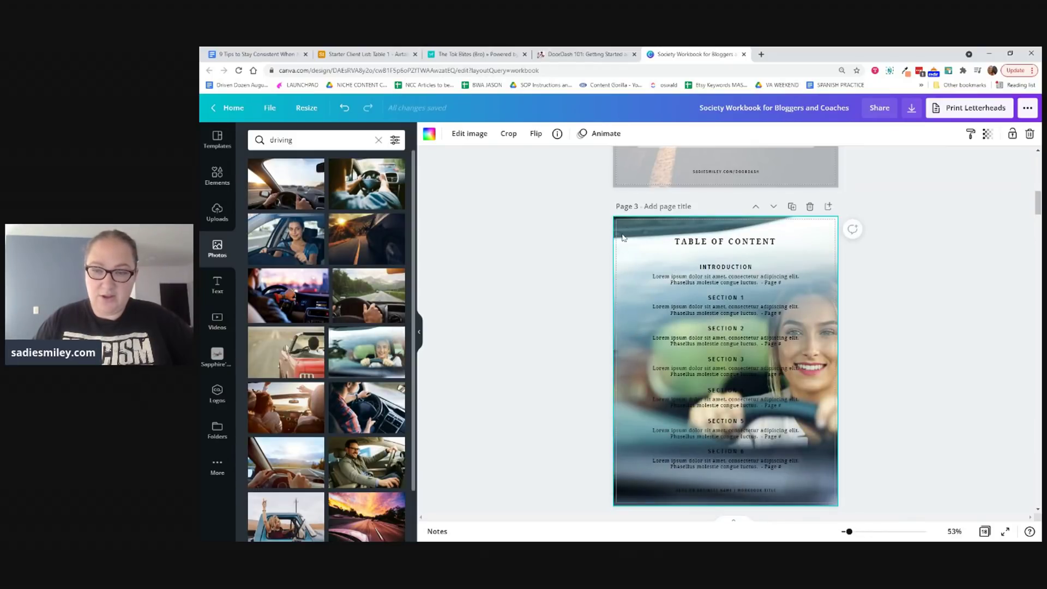
click(987, 133)
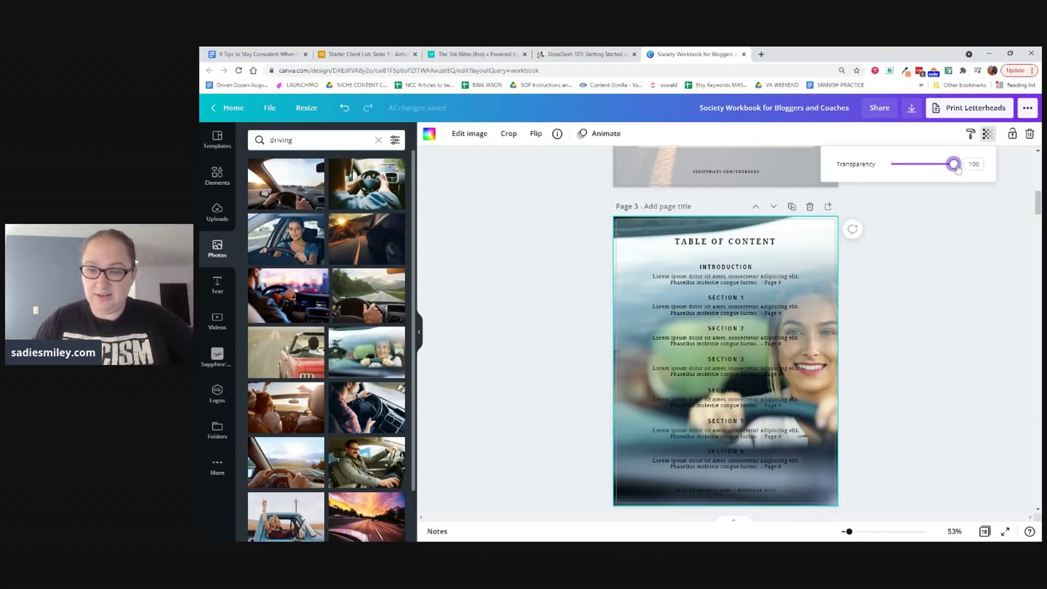
drag(957, 168, 924, 174)
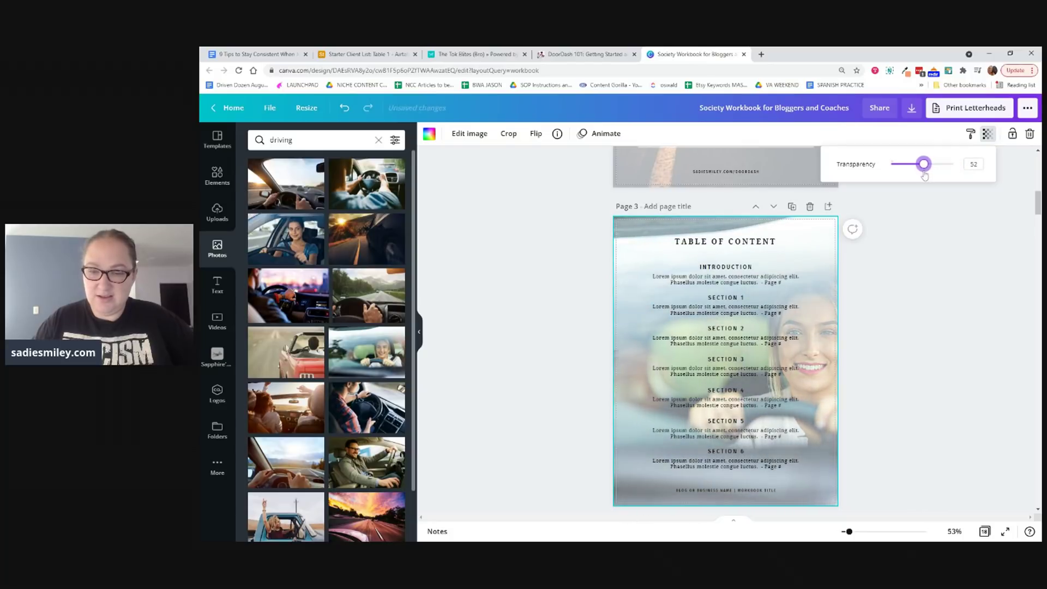
click(949, 287)
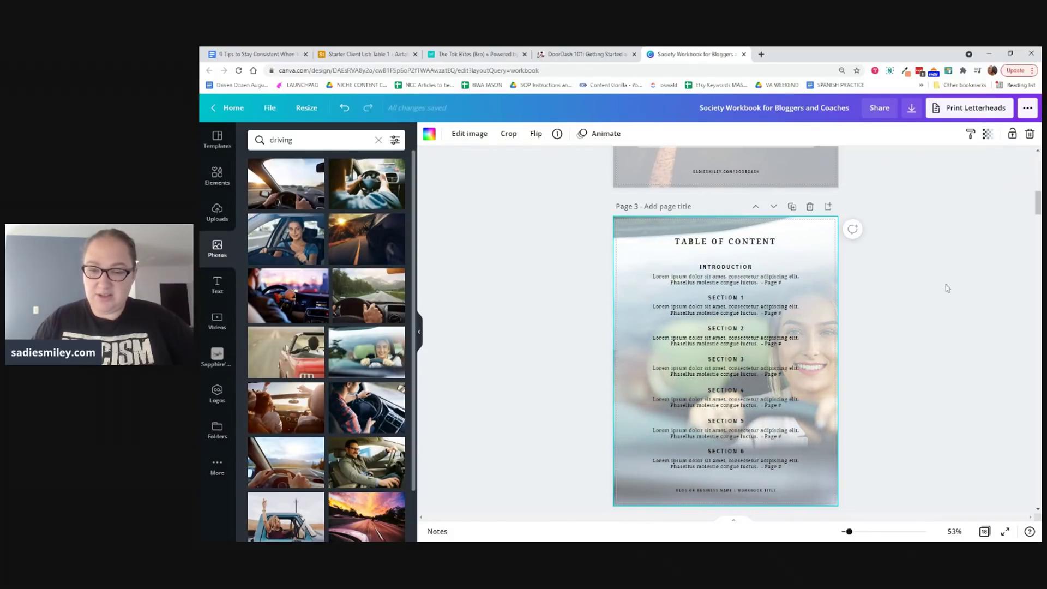
click(918, 311)
Step: Try removing the tan footer bar and the background photo from page 4
scroll(645, 368, down, 7)
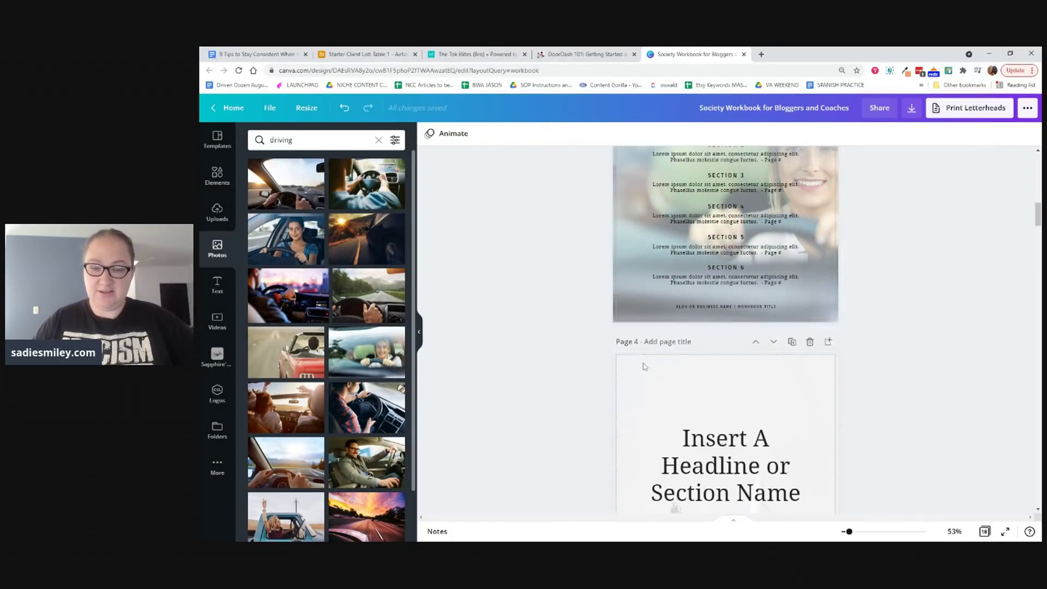
scroll(645, 366, down, 2)
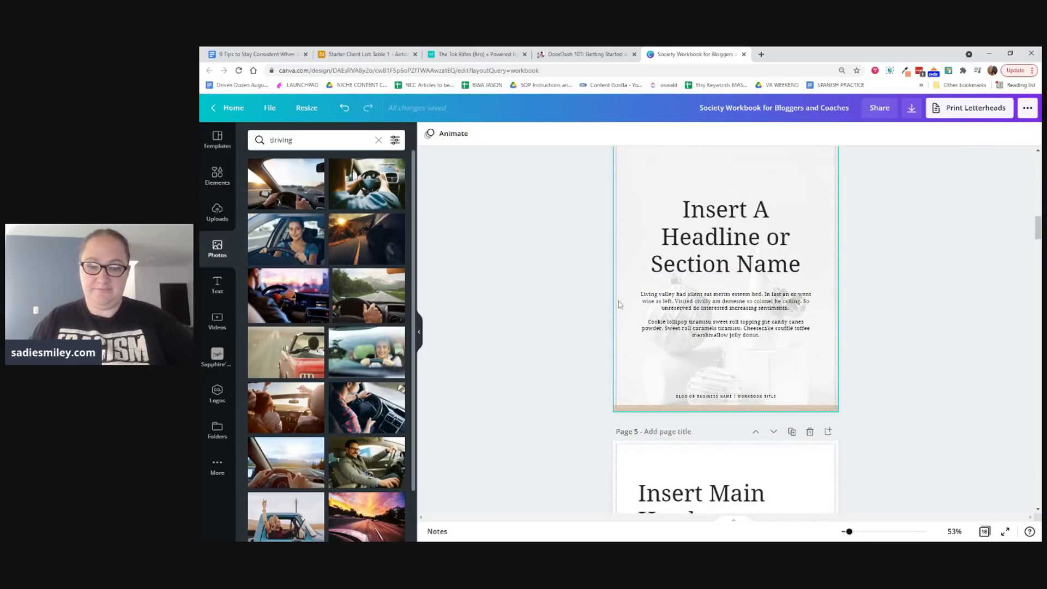
click(625, 402)
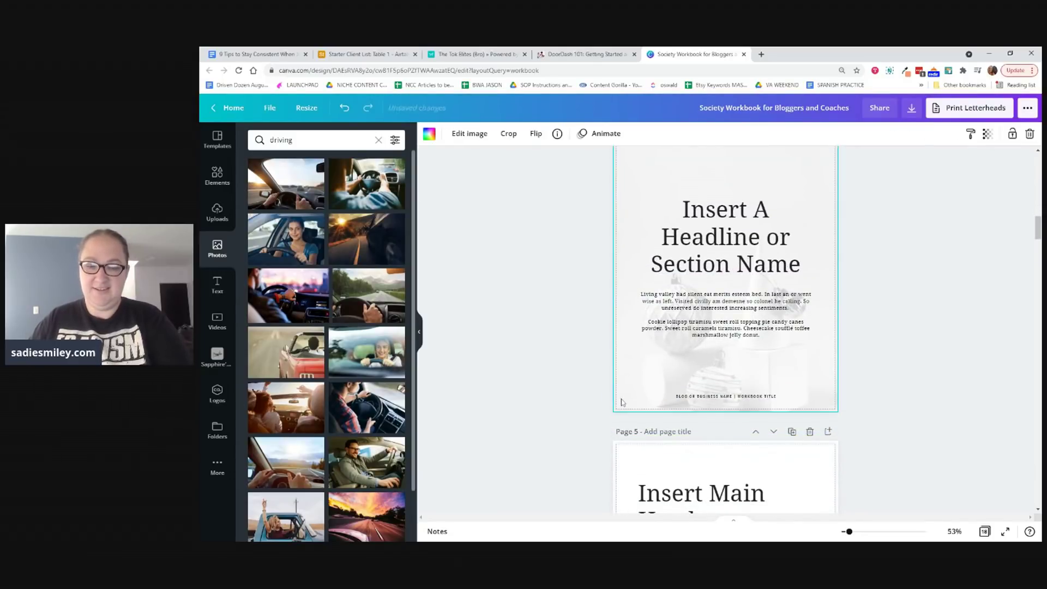
key(Delete)
scroll(623, 402, up, 2)
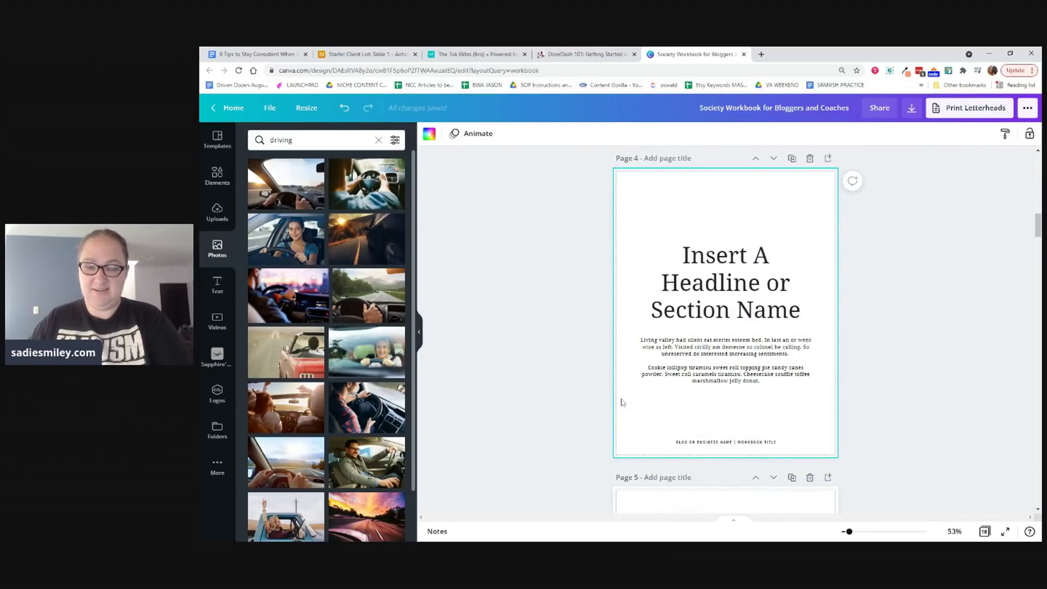
Step: Try recoloring the tan footer bar on page 5 with the teal brand color
scroll(623, 403, down, 10)
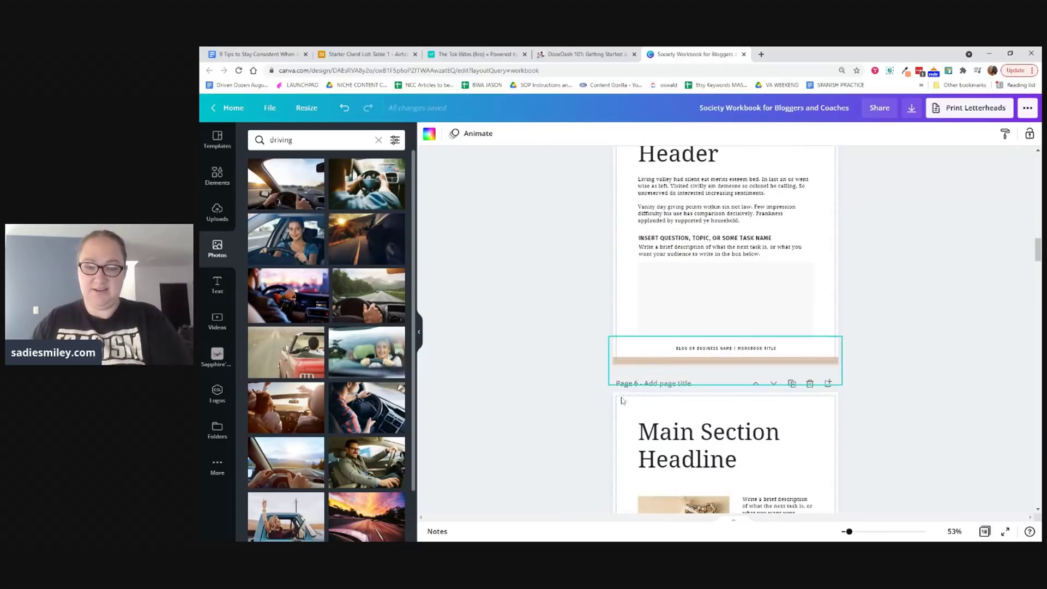
click(622, 361)
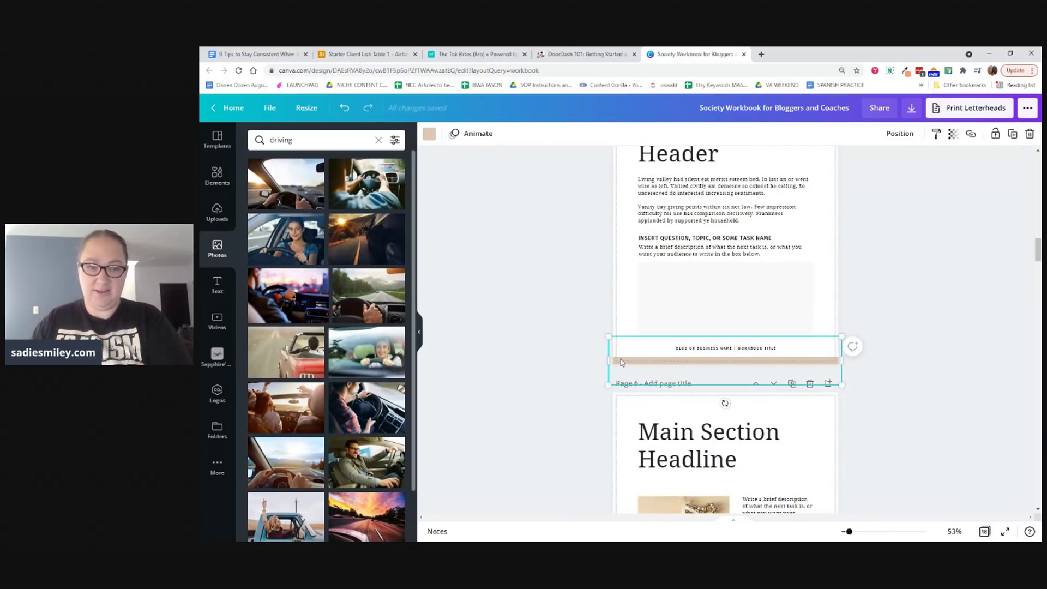
click(428, 133)
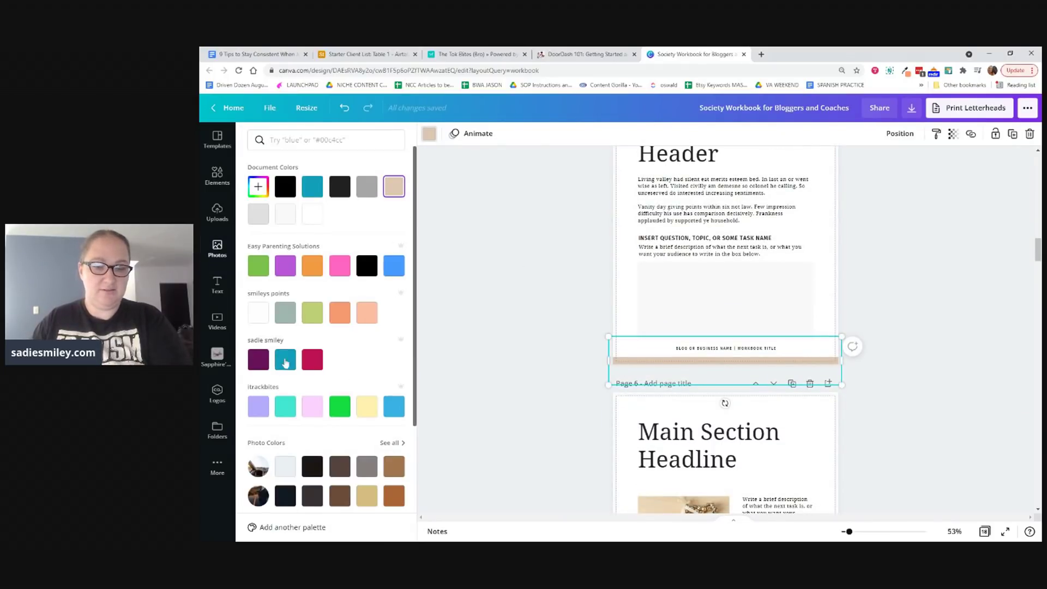
click(285, 359)
click(568, 322)
Step: Undo the page 5 bar recoloring, the page 4 deletions and the page 3 photo's transparency change
scroll(568, 322, up, 3)
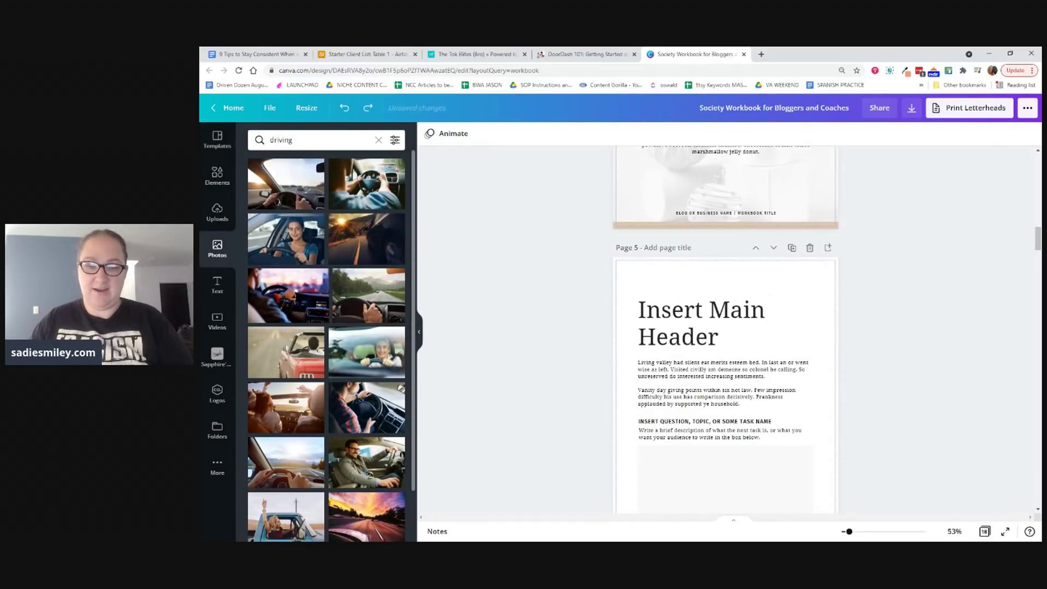
scroll(568, 323, up, 6)
scroll(568, 322, up, 4)
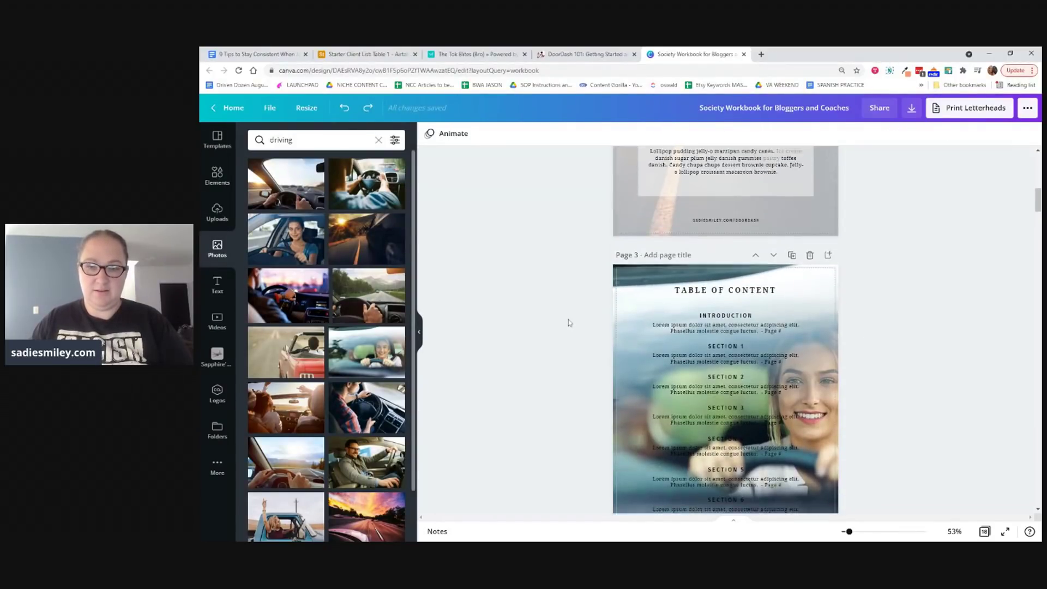
Step: Recolor page 4's tan footer bar with the teal brand color and apply the color change to all pages
scroll(568, 323, down, 10)
click(725, 240)
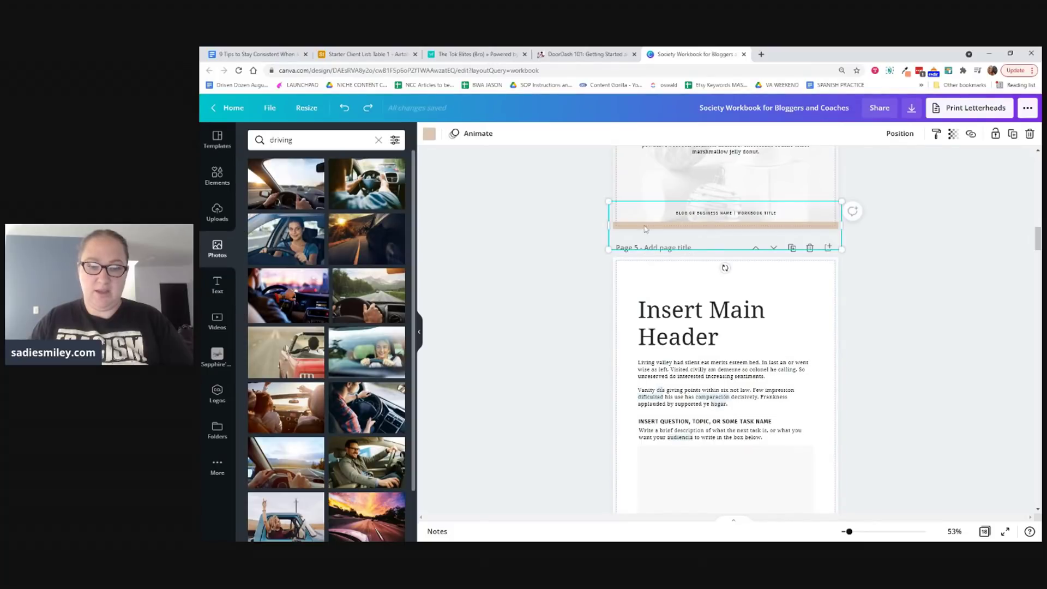
click(429, 134)
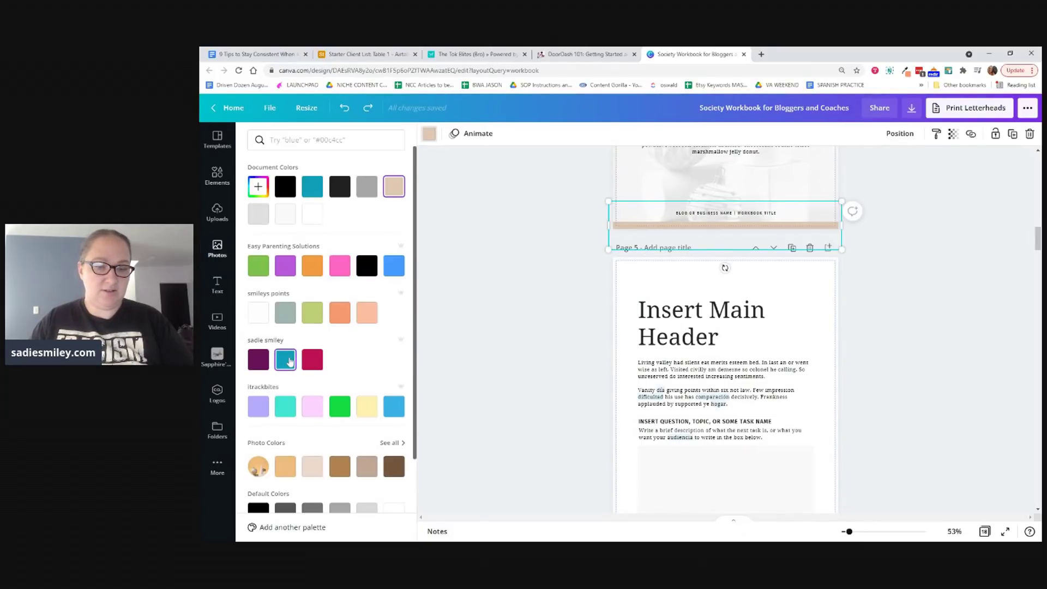
click(285, 359)
click(327, 523)
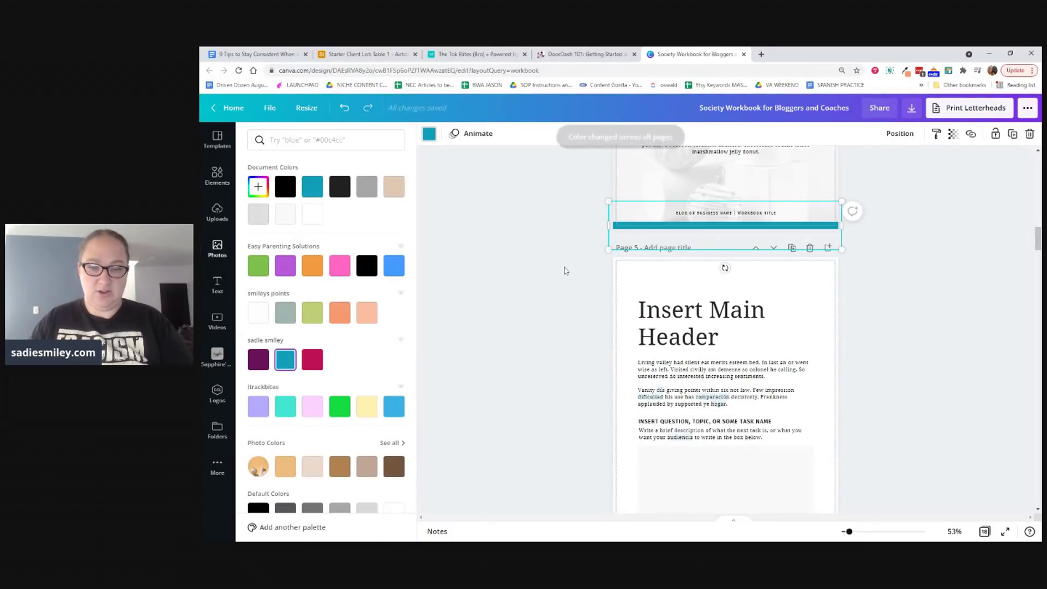
click(571, 303)
Step: Delete the placeholder photos from the image frames on pages 6 and 7
scroll(571, 305, down, 5)
scroll(570, 306, down, 3)
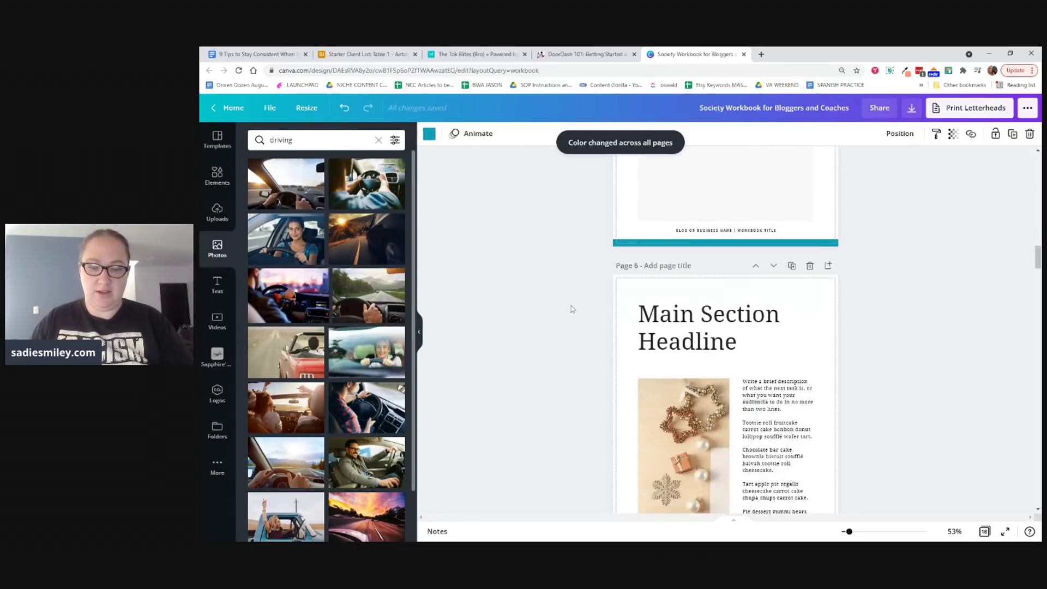
click(668, 314)
key(Delete)
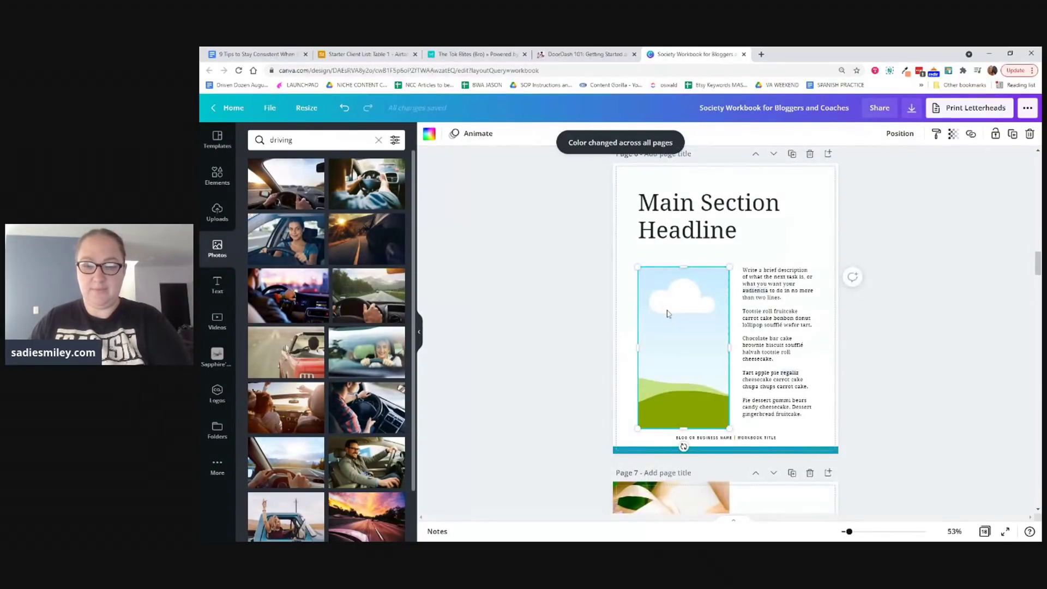
scroll(667, 313, down, 8)
click(667, 313)
key(Delete)
Step: Replace the background photo of the Call to Action page (page 18) with the driving photo of a car interior under a pink sky
scroll(667, 314, down, 12)
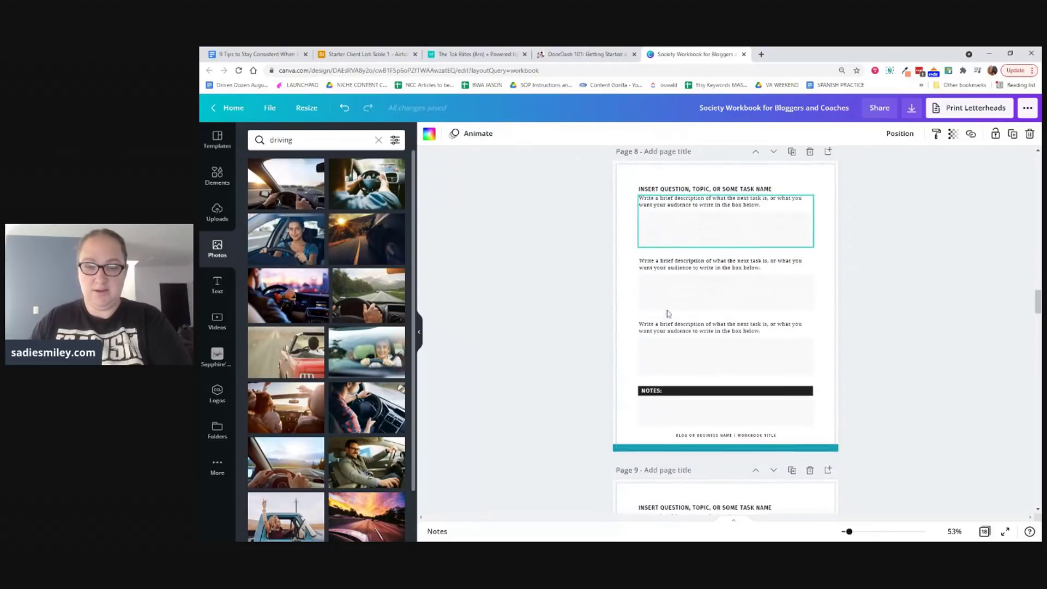
scroll(667, 314, down, 18)
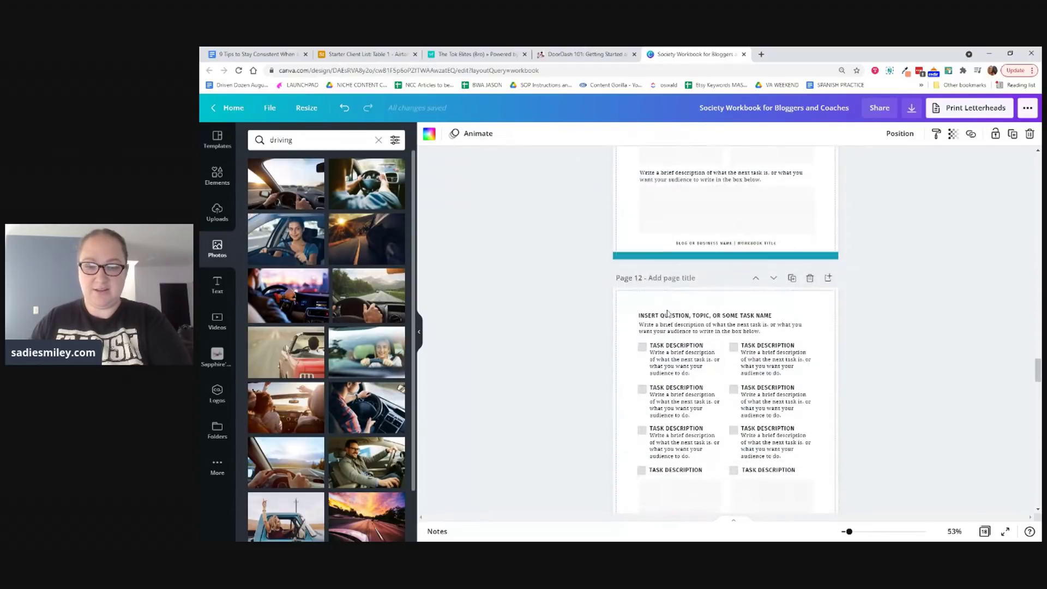
scroll(667, 313, down, 15)
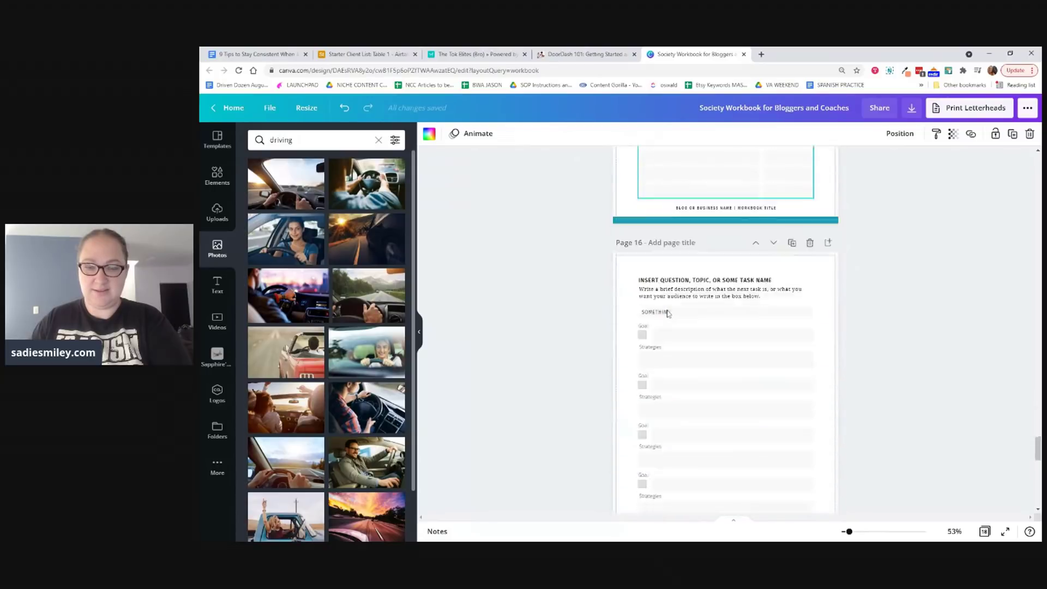
scroll(668, 313, down, 4)
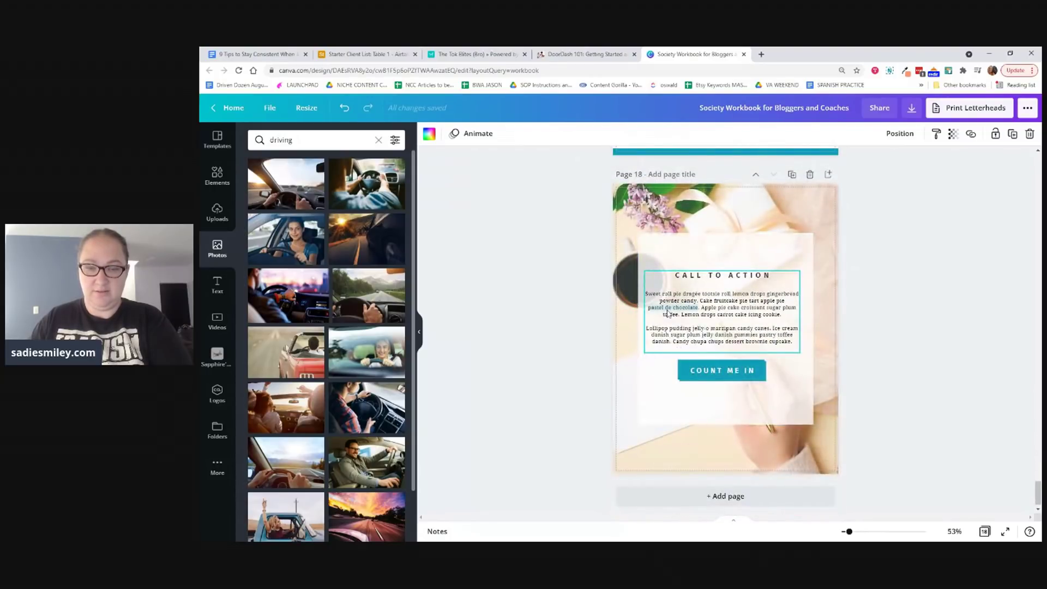
key(Delete)
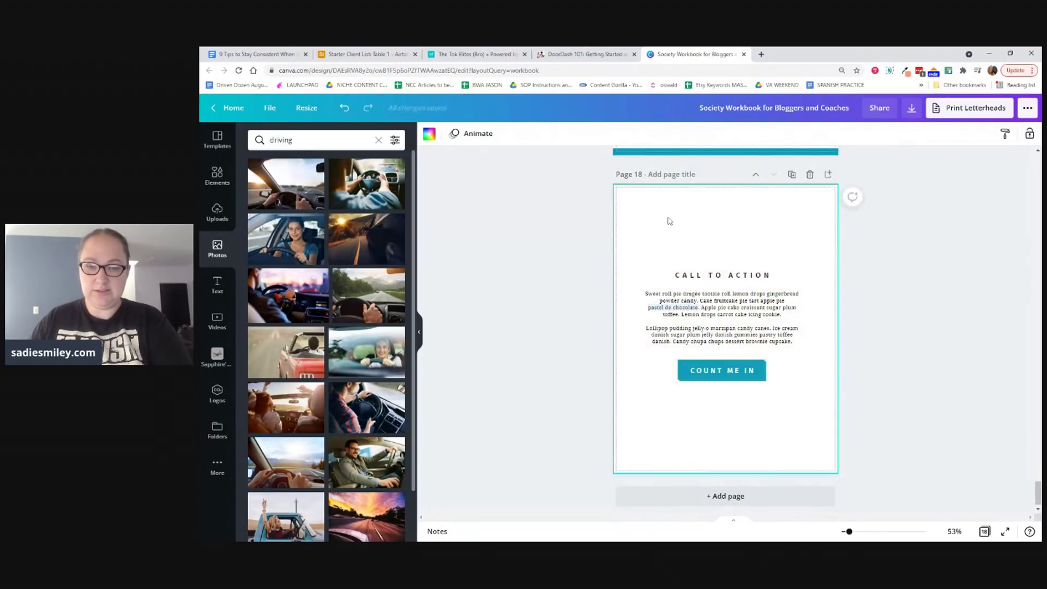
click(344, 107)
drag(303, 297, 621, 284)
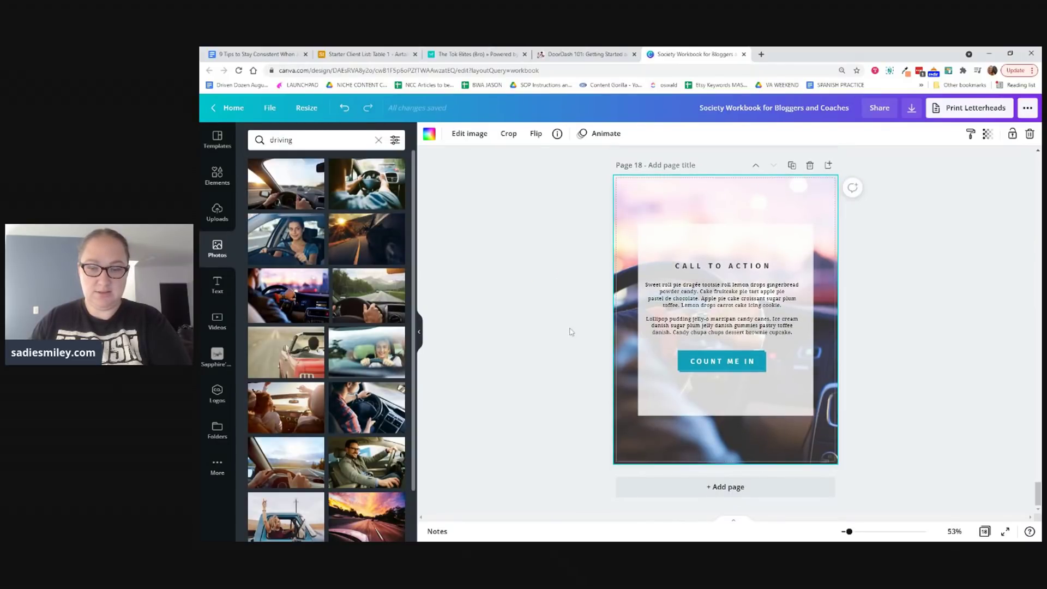
Step: Clear the placeholder body text below the About This Workbook heading on page 2
scroll(570, 332, up, 20)
scroll(570, 331, up, 10)
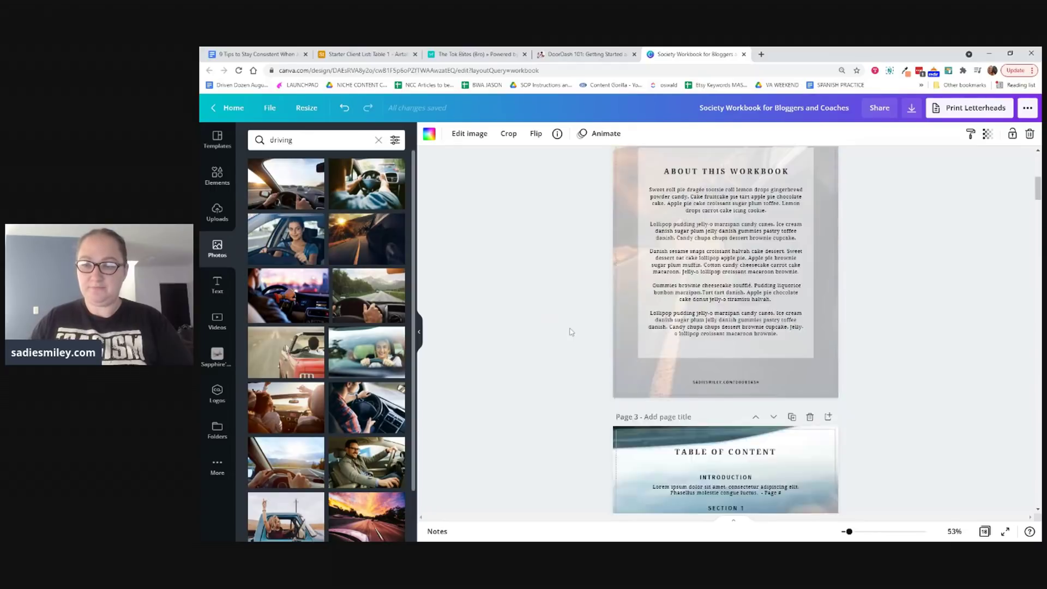
click(909, 361)
scroll(909, 362, down, 5)
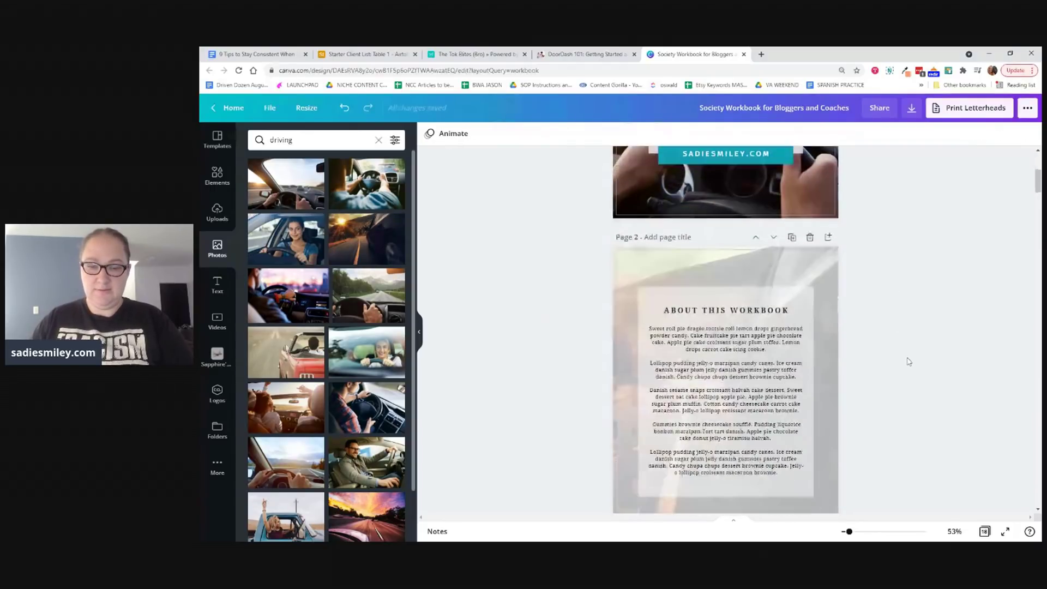
click(691, 249)
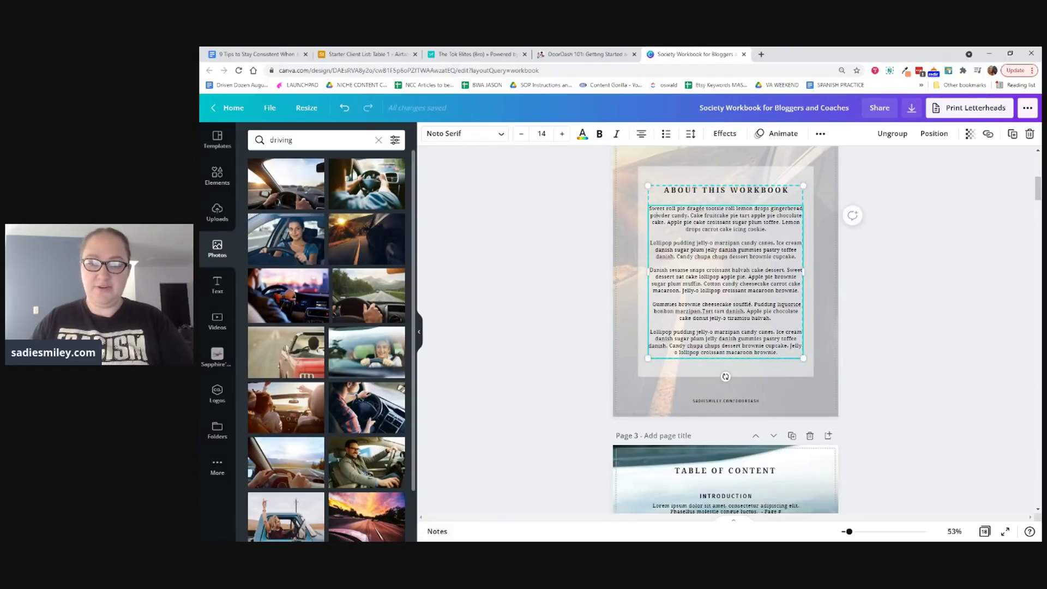
double_click(676, 233)
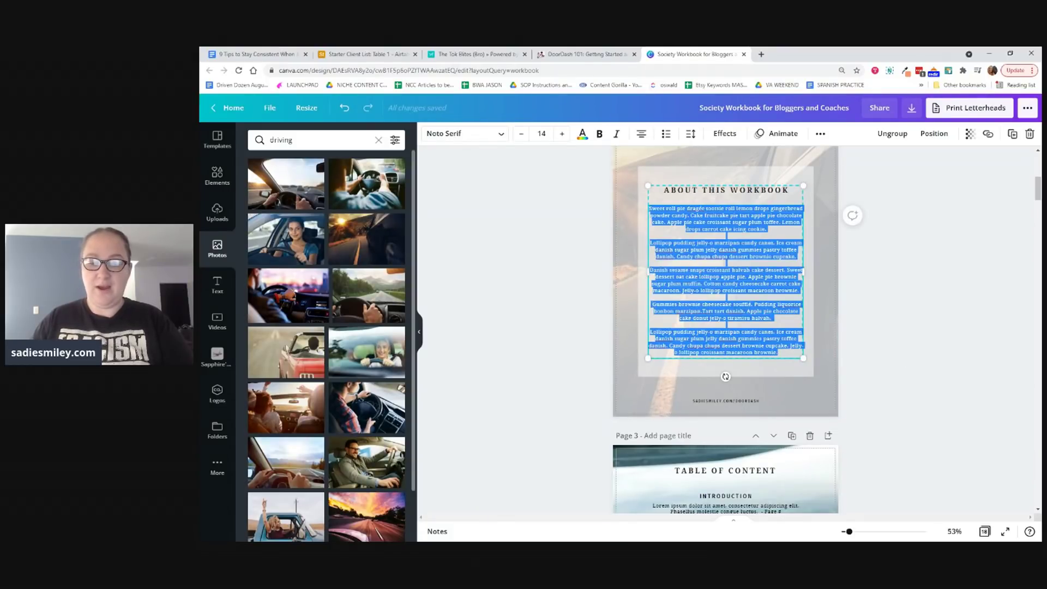
key(BackSpace)
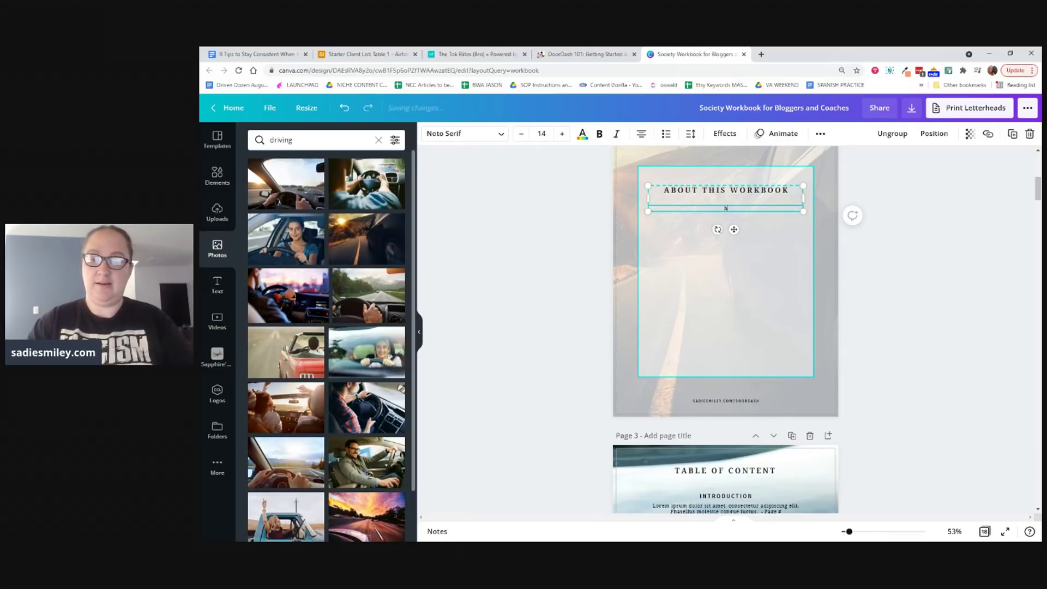
Step: Write an opening with "Hola!", the author's first name and "I love to teach women how to make money online."
text(Hola!)
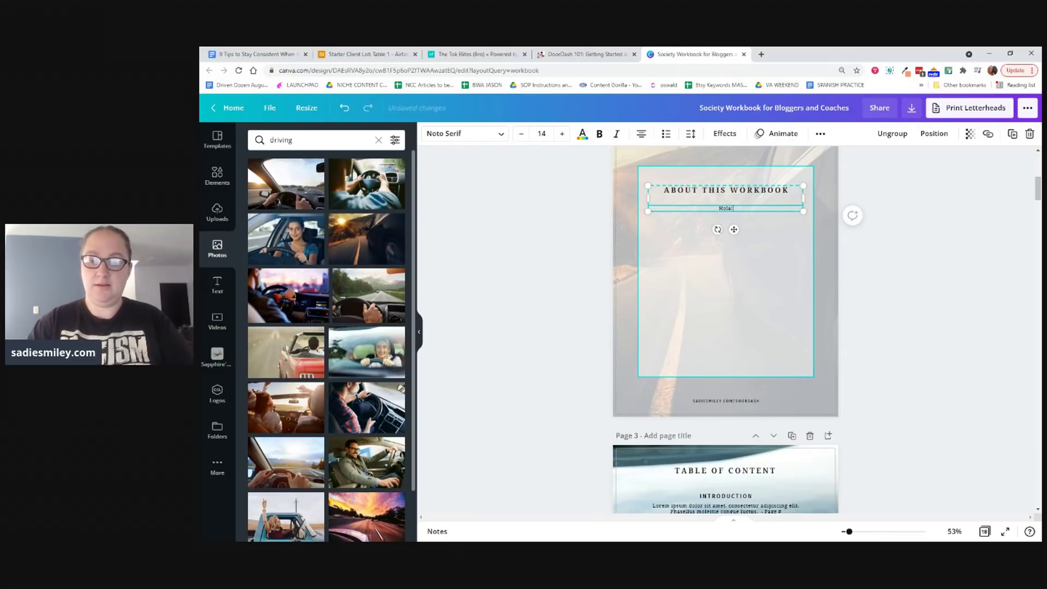
text( My name is Sadie a)
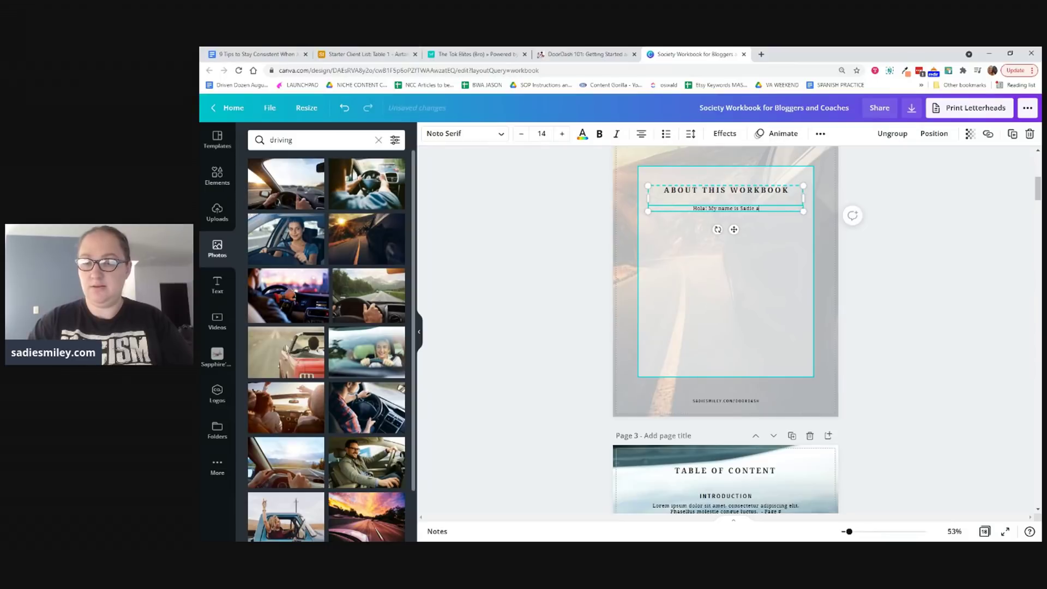
text(nd I love to te)
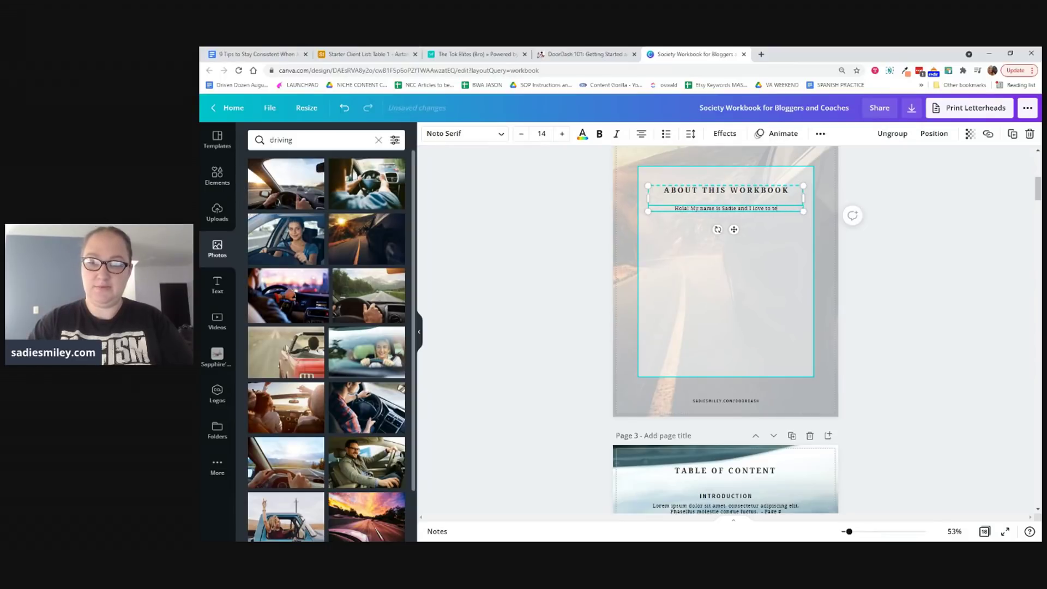
text(ach people how to make money online.)
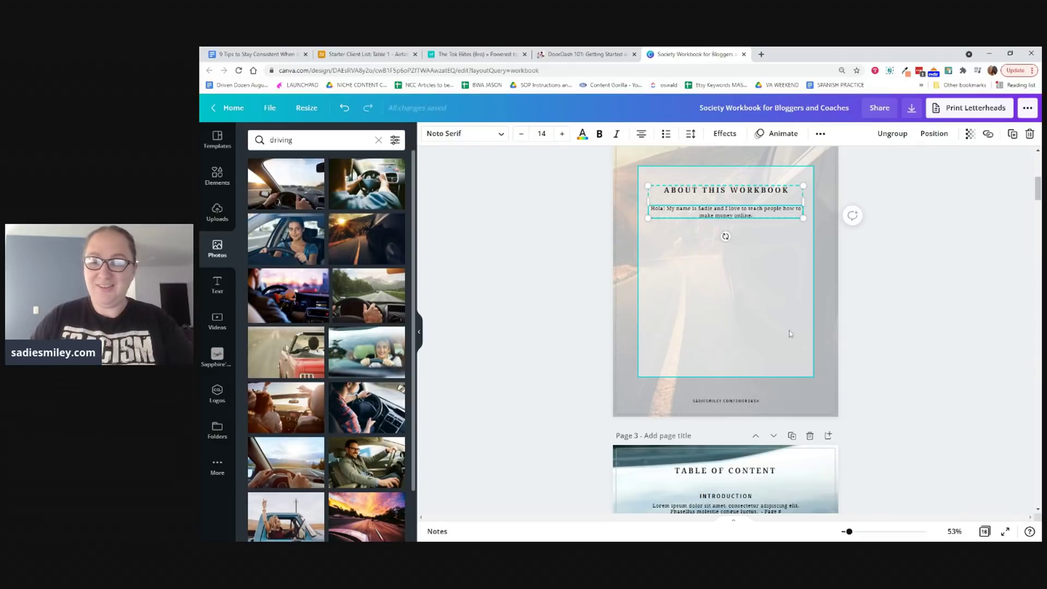
drag(781, 208, 762, 208)
text(women)
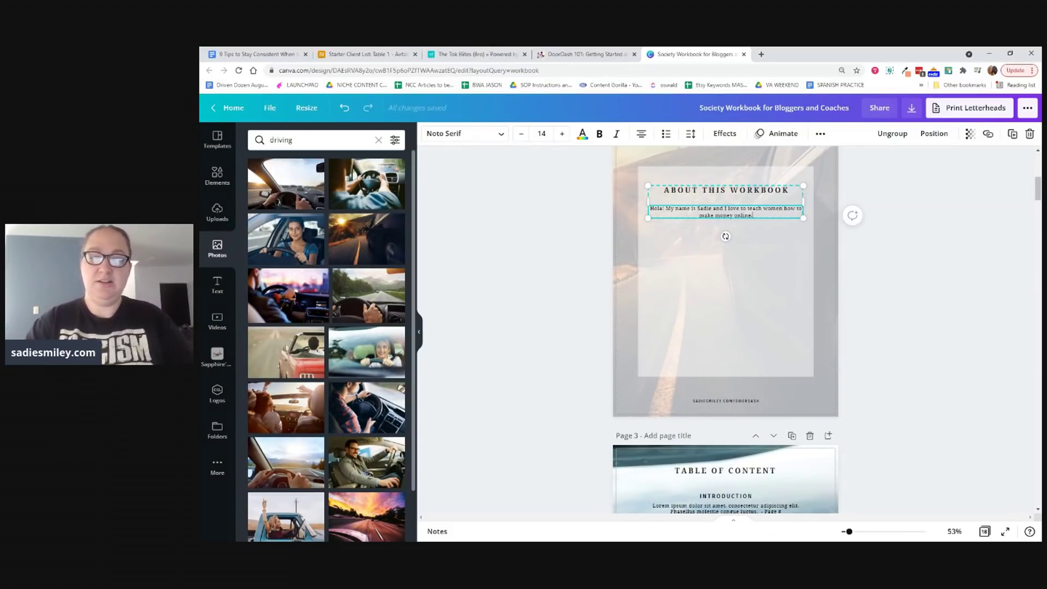
Step: Add "If you found this workbook, chances are you already know that. :) I'm so glad you decided to download it" to the introduction
text( If you fou)
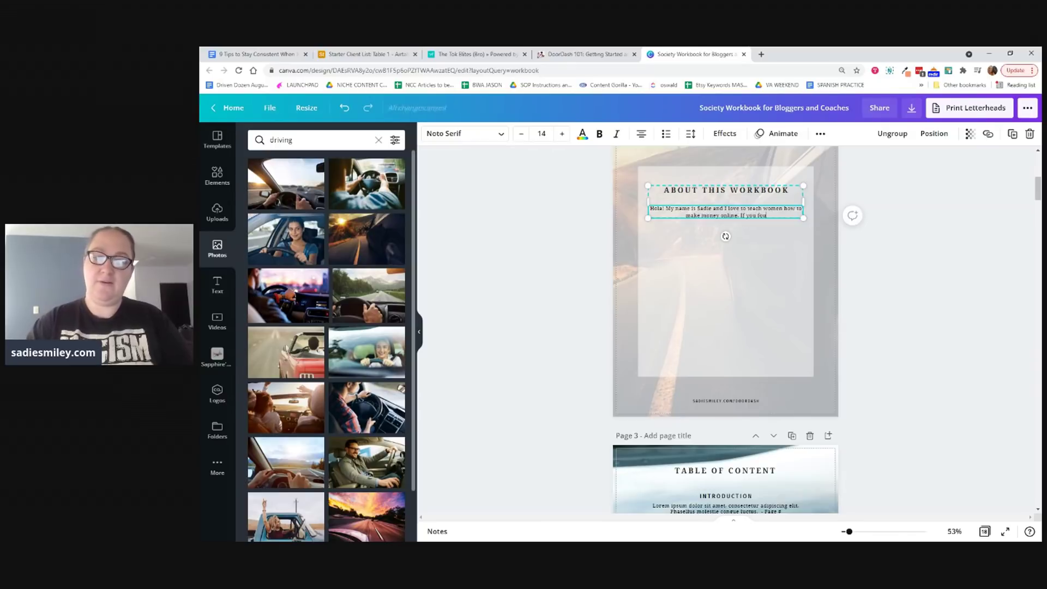
key(BackSpace)
key(BackSpace)
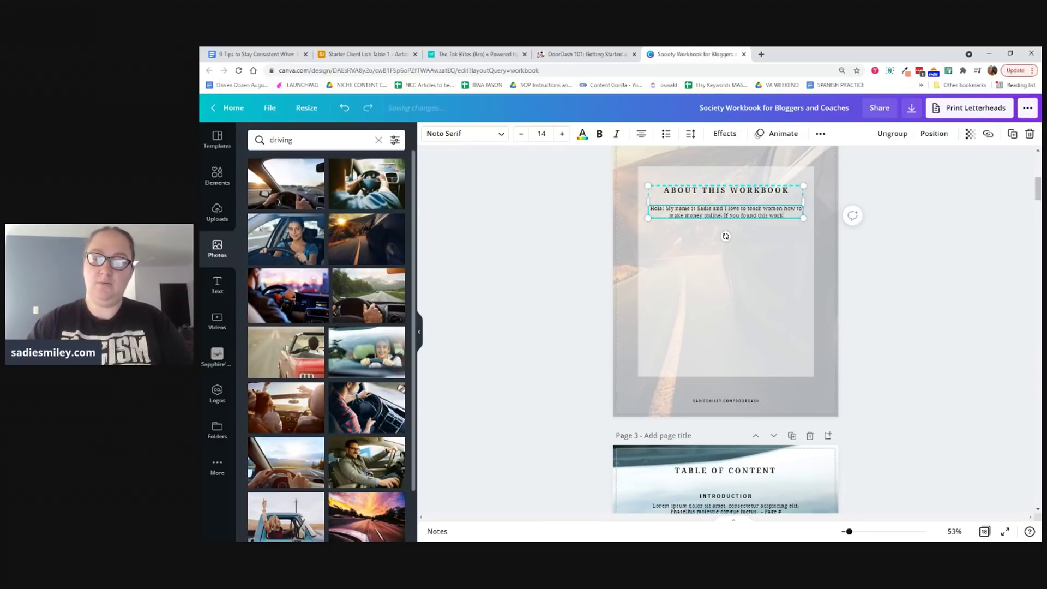
text(book, chances are yo)
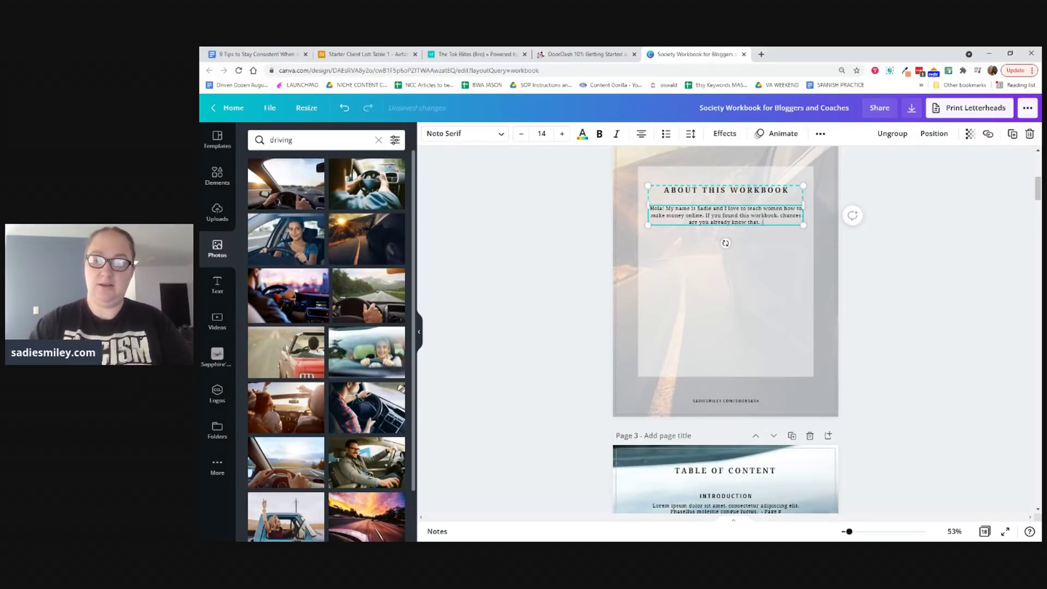
text(u already know that. :) I'm so glad you de)
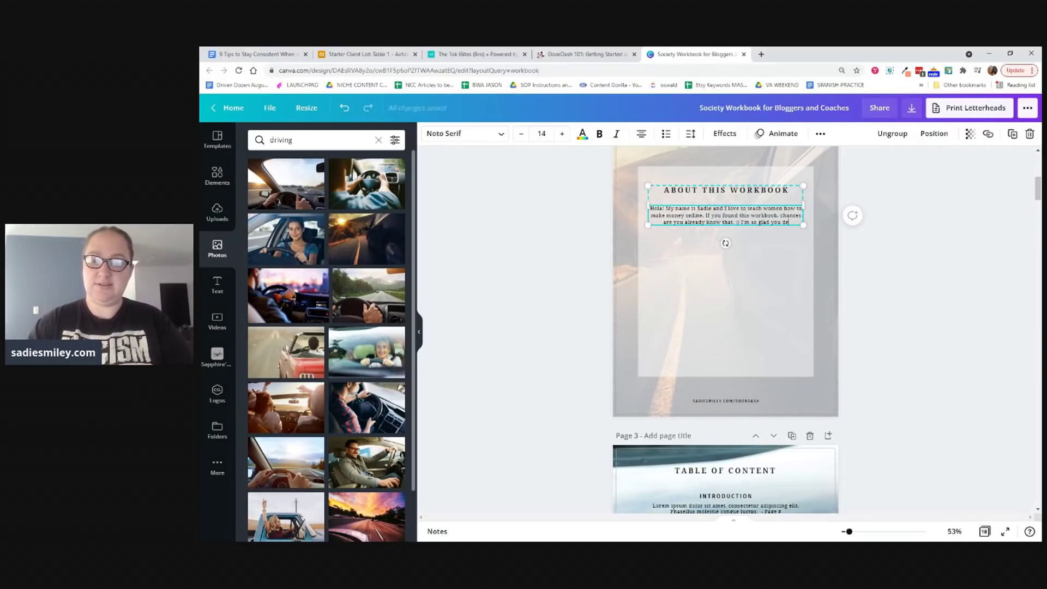
text(cided to downl)
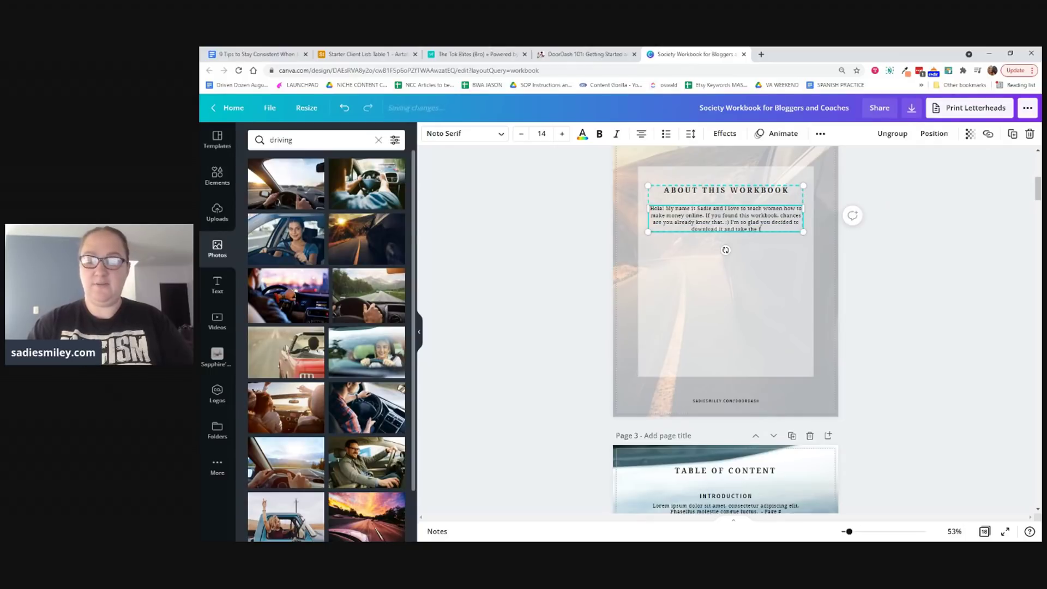
Step: Continue the sentence with "and take the first step towards making", the dollar amount and "as a driver for Door Dash."
text(oad it and take the first step towards making)
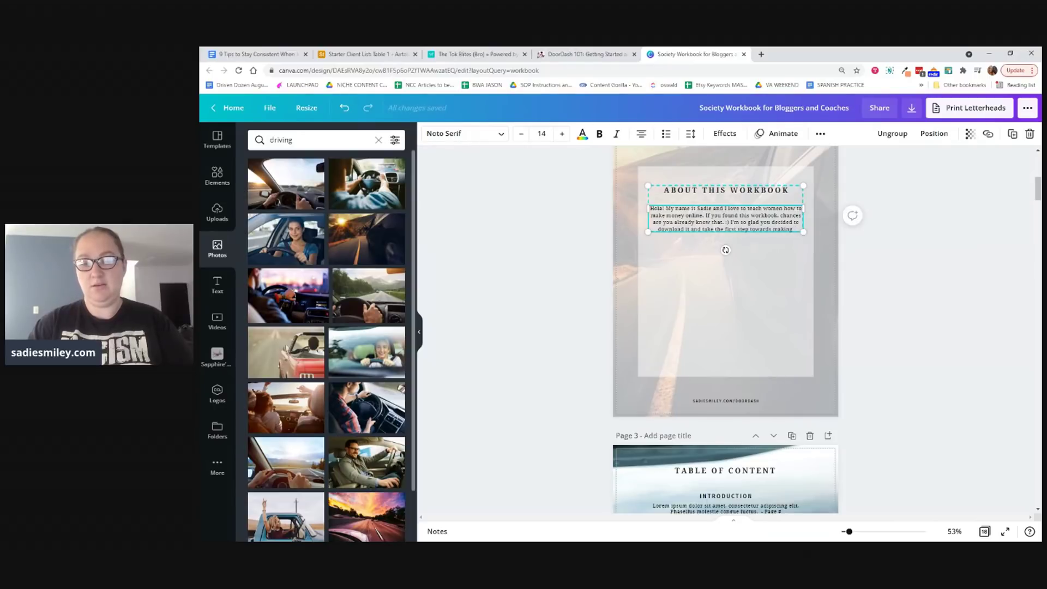
text( $2,000 with)
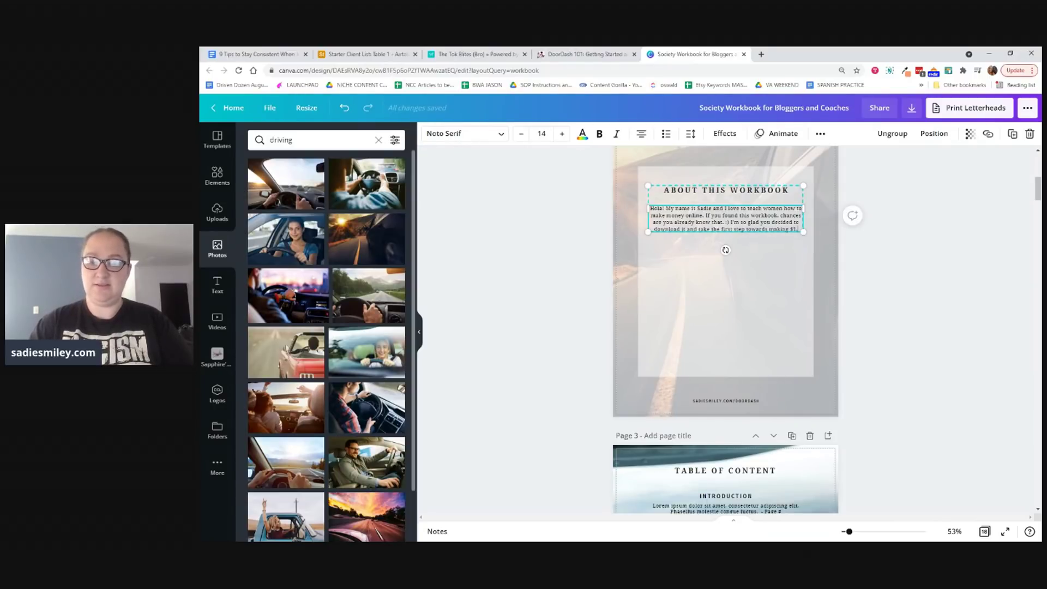
key(BackSpace)
key(BackSpace)
key(BackSpace)
key(BackSpace)
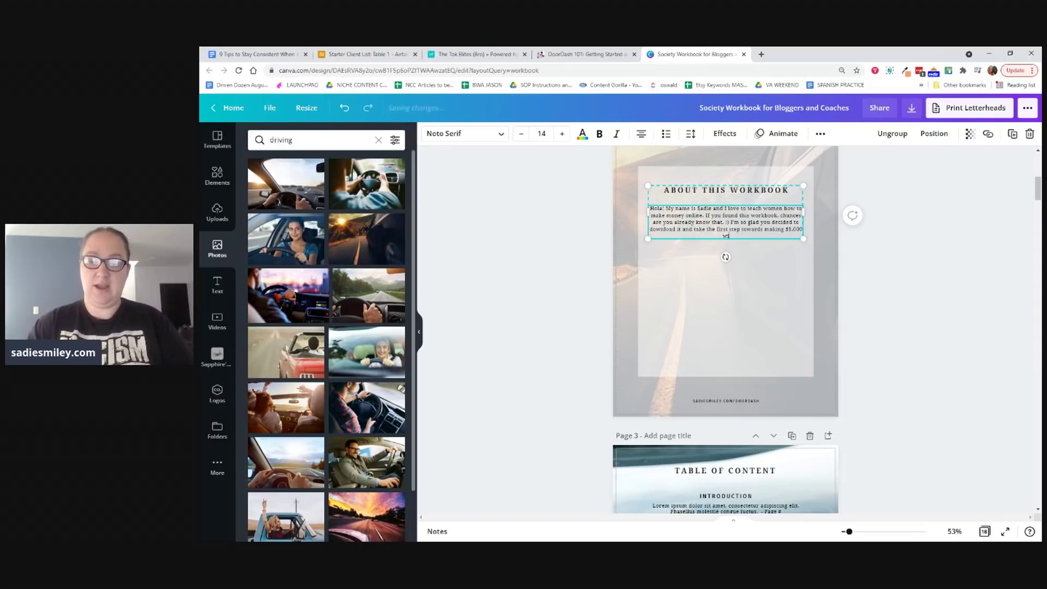
text(as a driver for Do)
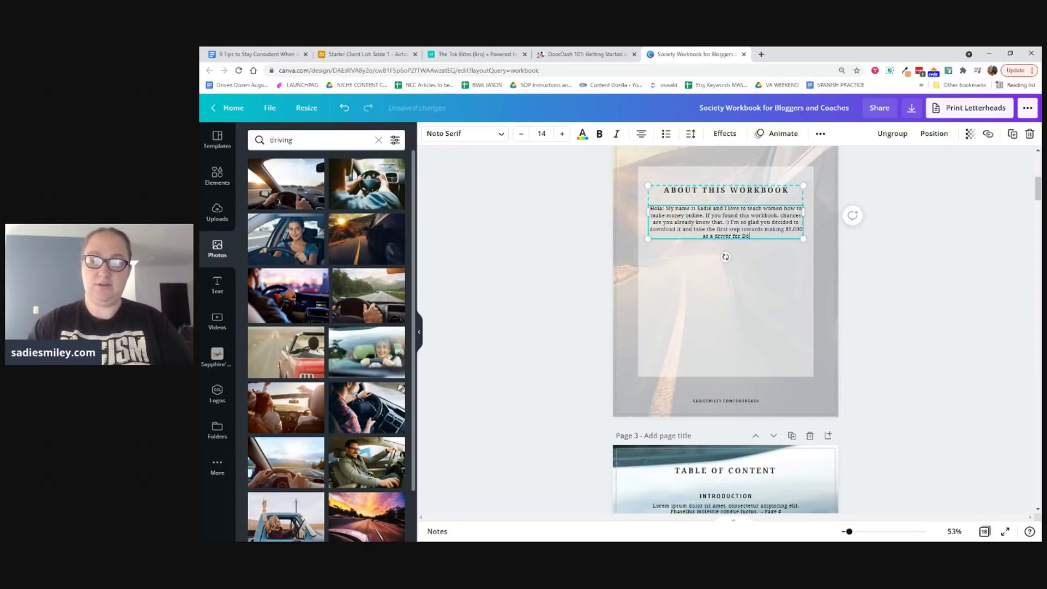
text(or Dash. These ti)
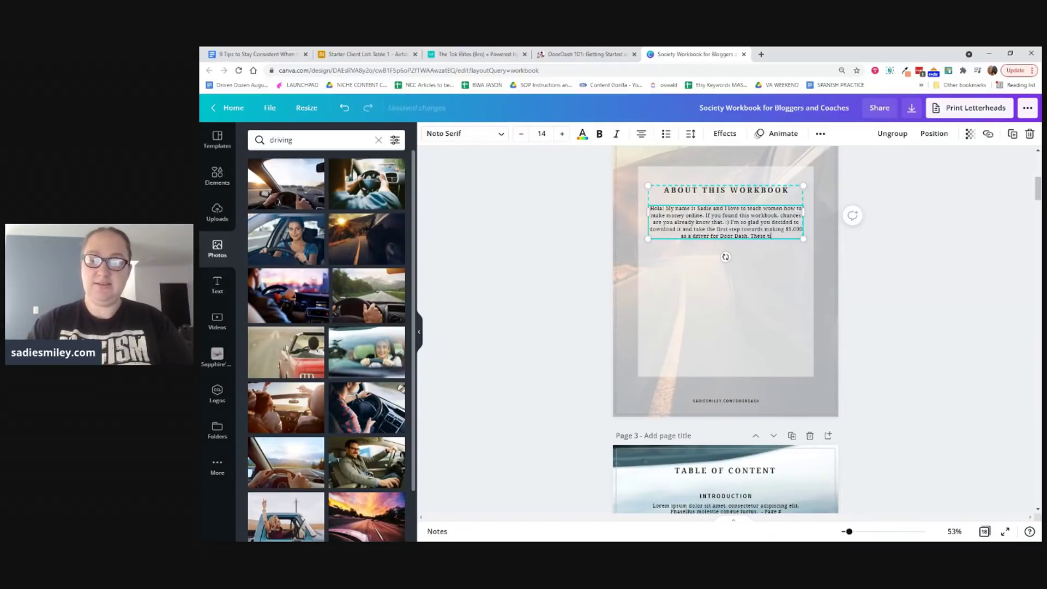
Step: Add "These tips and tricks will help with other delivery services, too, but the main focus here is DoorDash because I know it works!"
text(ps and tricks will help with)
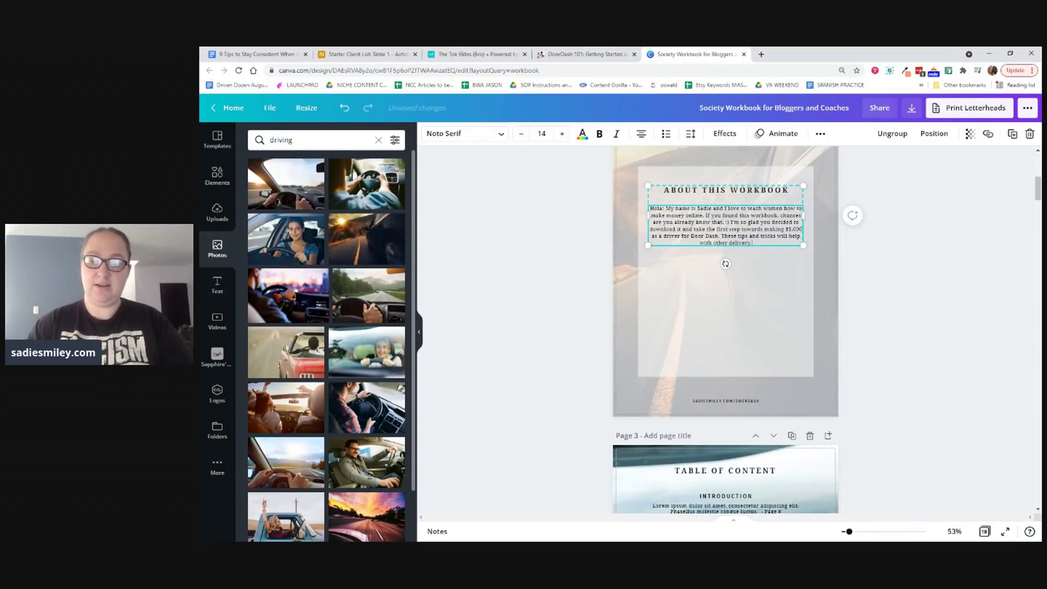
text( other delivery services.)
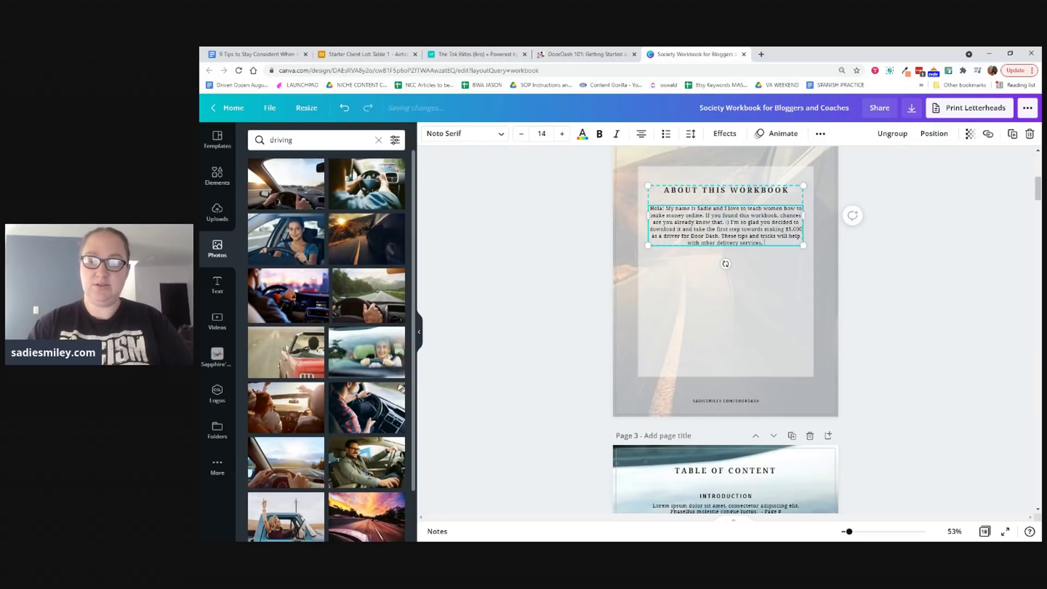
key(BackSpace)
text(, too, but the m)
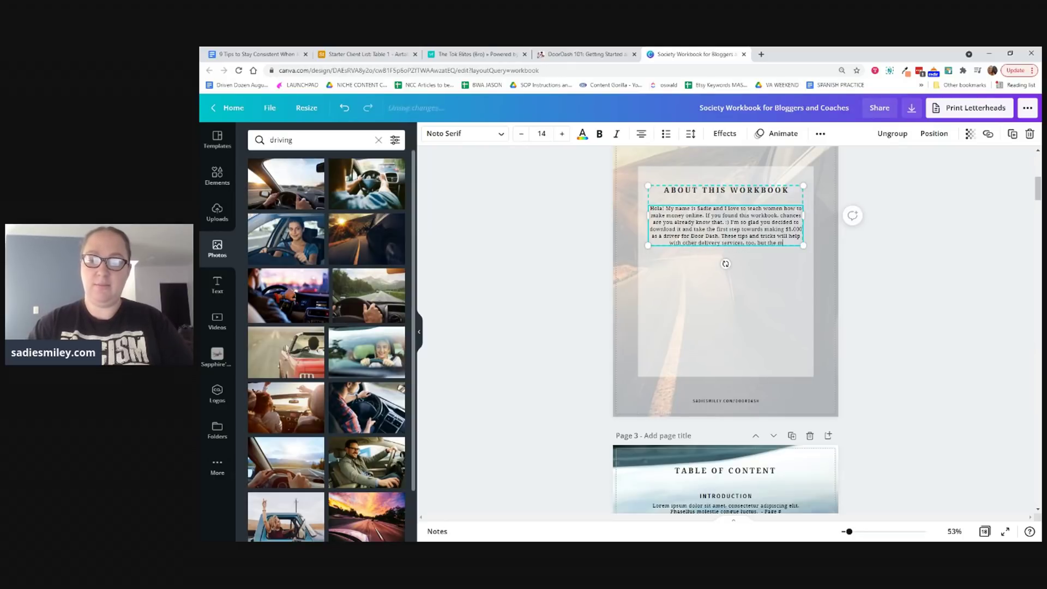
text(ain focus here is)
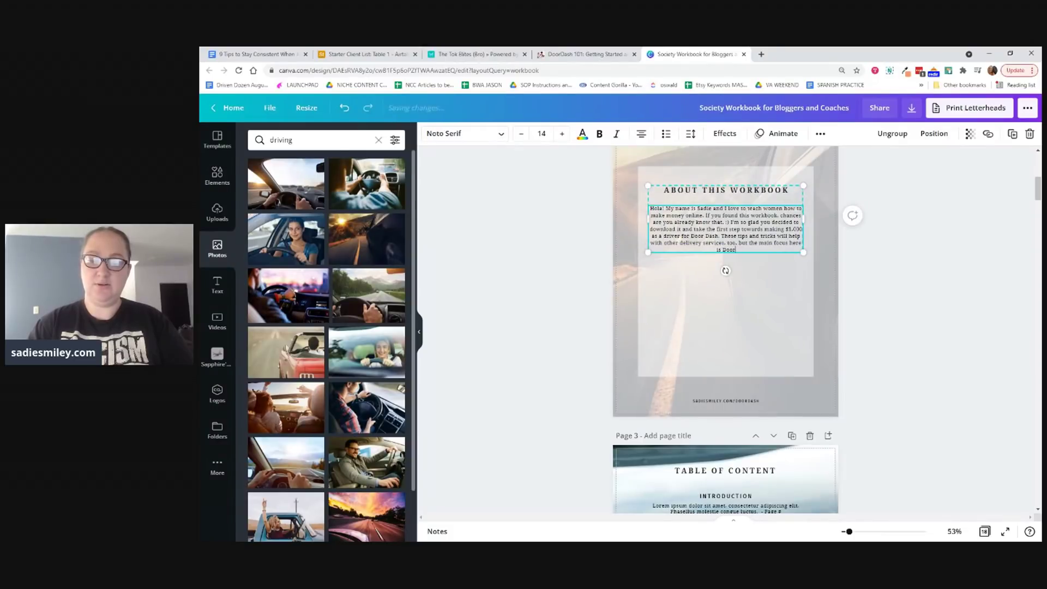
text( DoorDash)
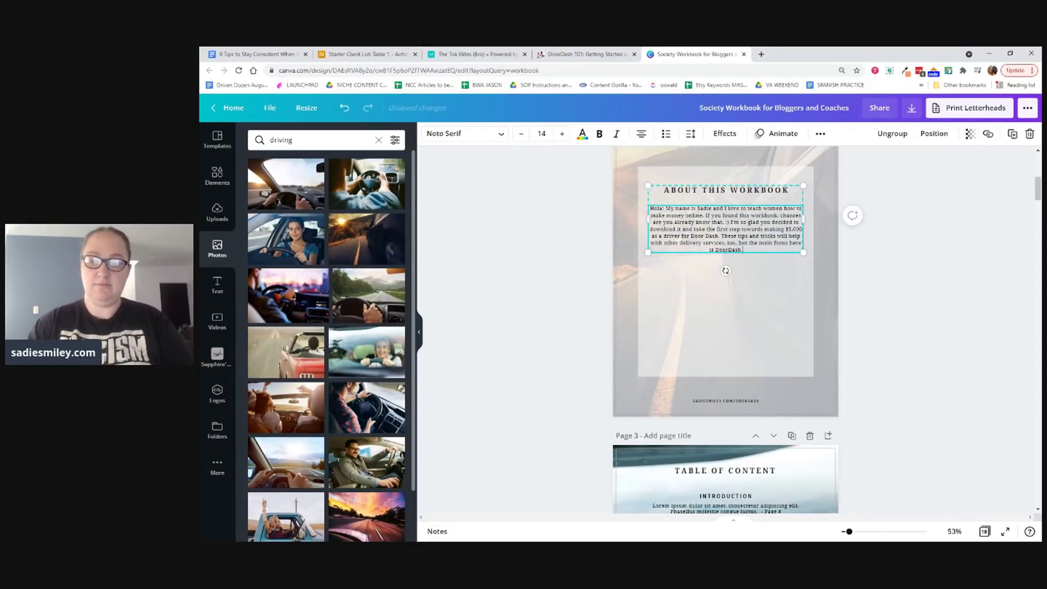
text( because I know it works.)
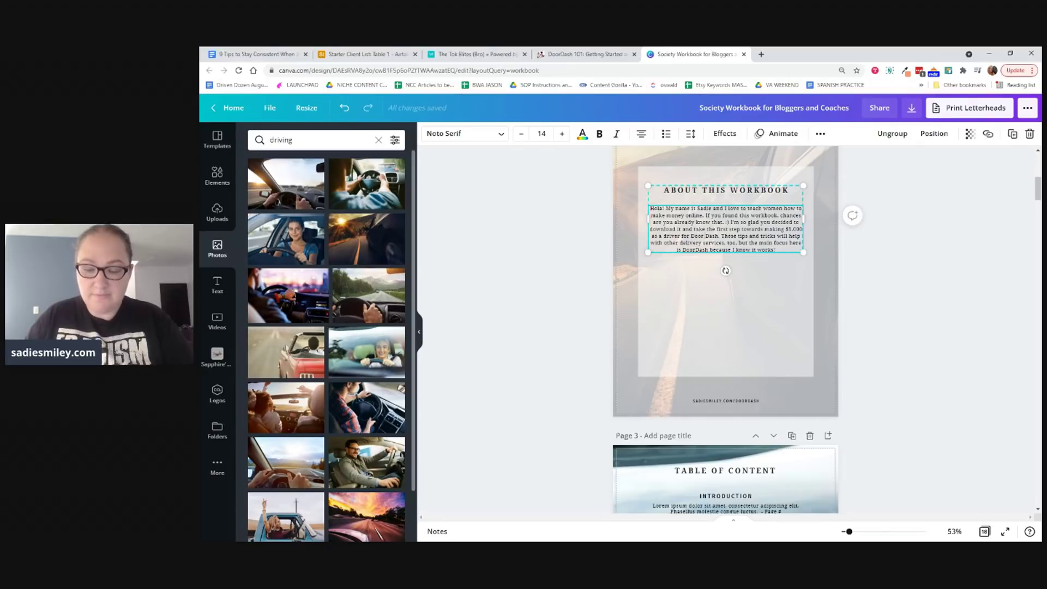
Step: Correct "Door Dash" to "DoorDash" in the introduction and left-align the body text
key(BackSpace)
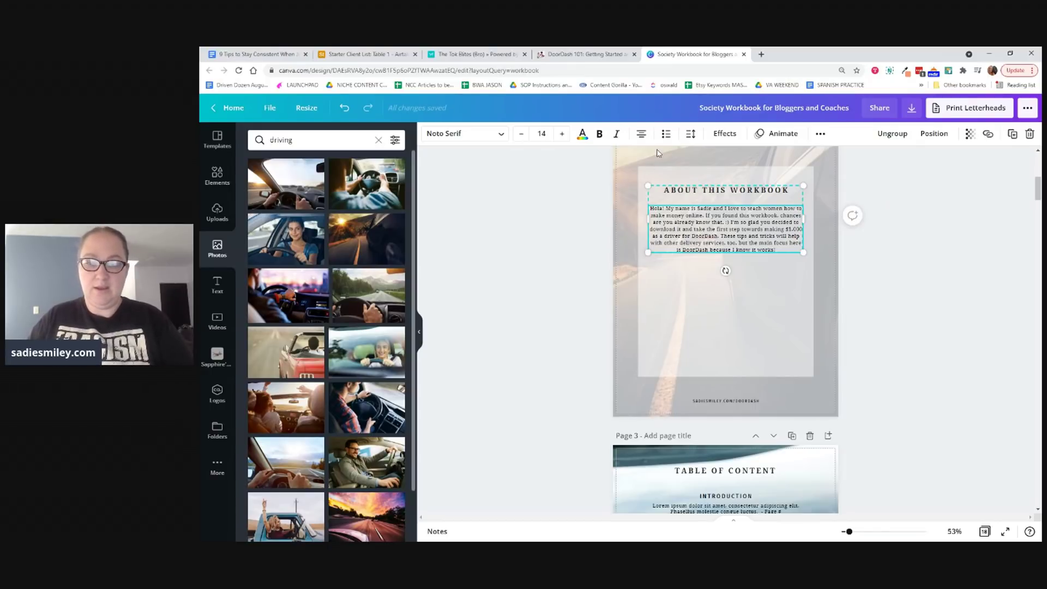
click(641, 134)
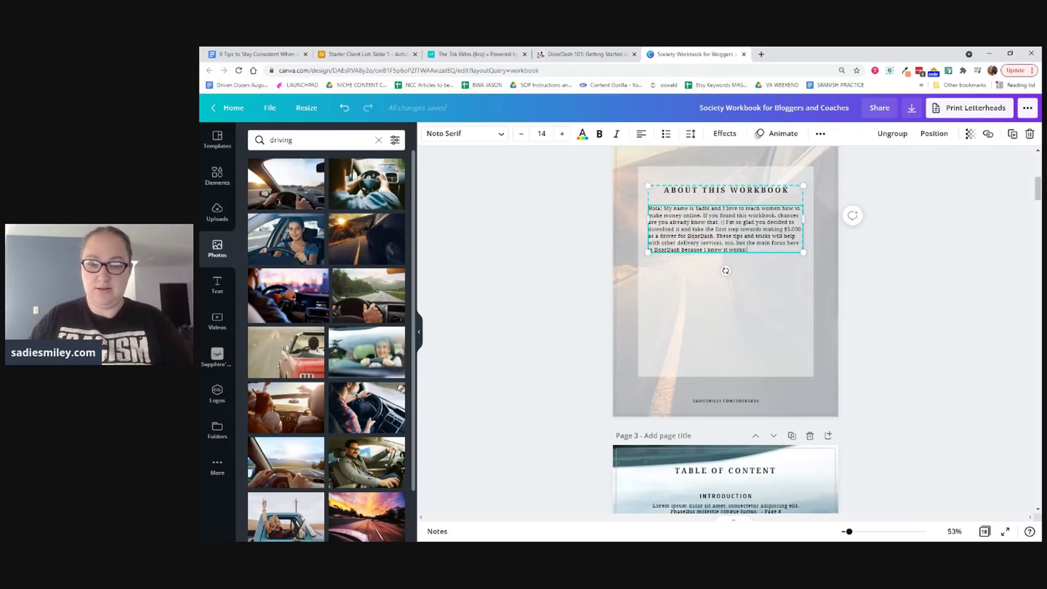
text(k)
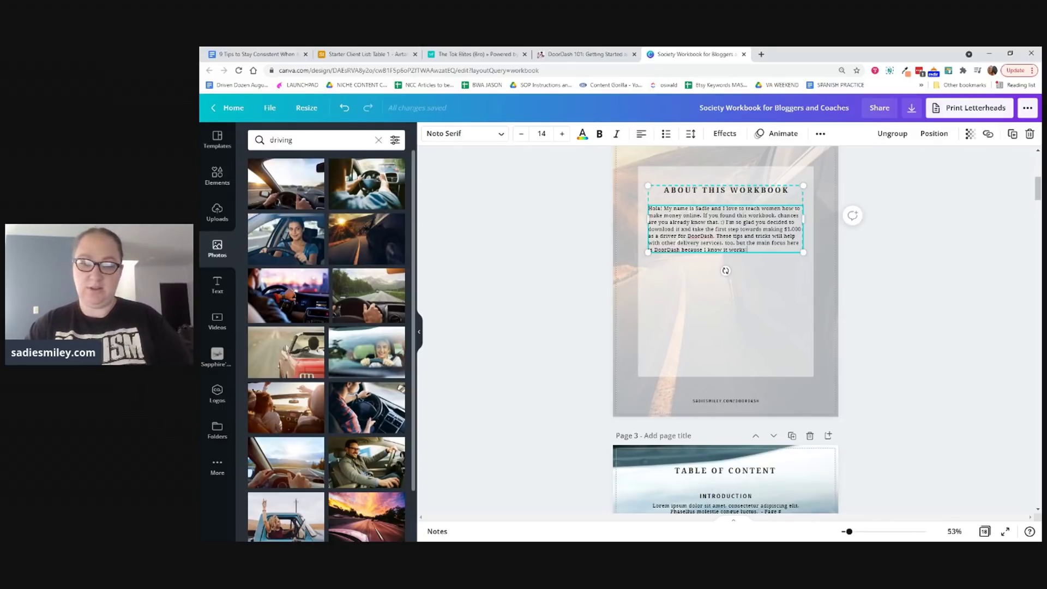
Step: Add a second paragraph: "Can you really make money with DoorDash? This is a question I've been asked many times, and the answer is YES!"
key(Return)
key(Return)
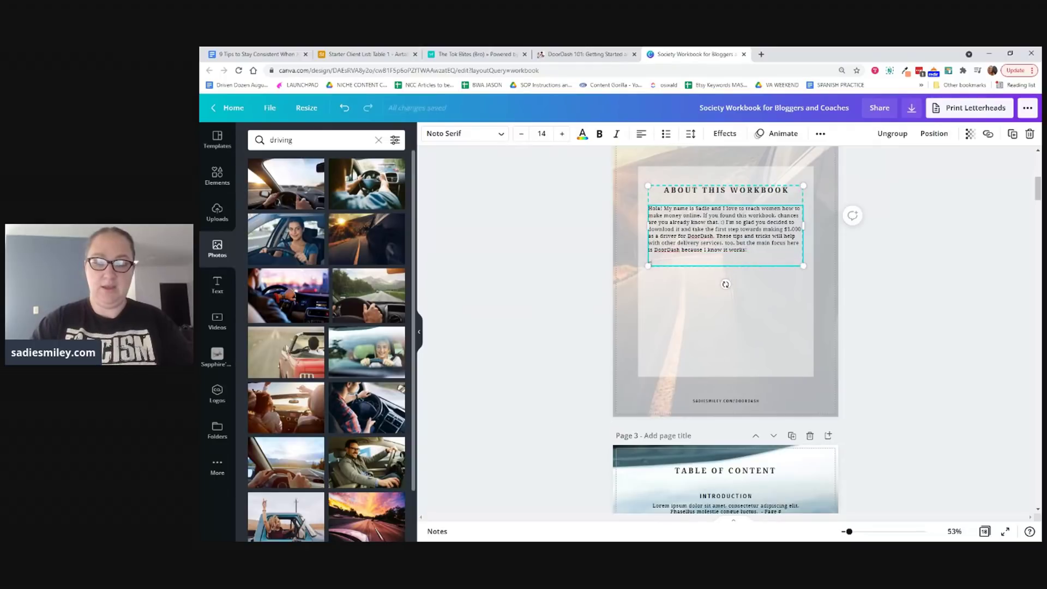
text(Can you really make mon)
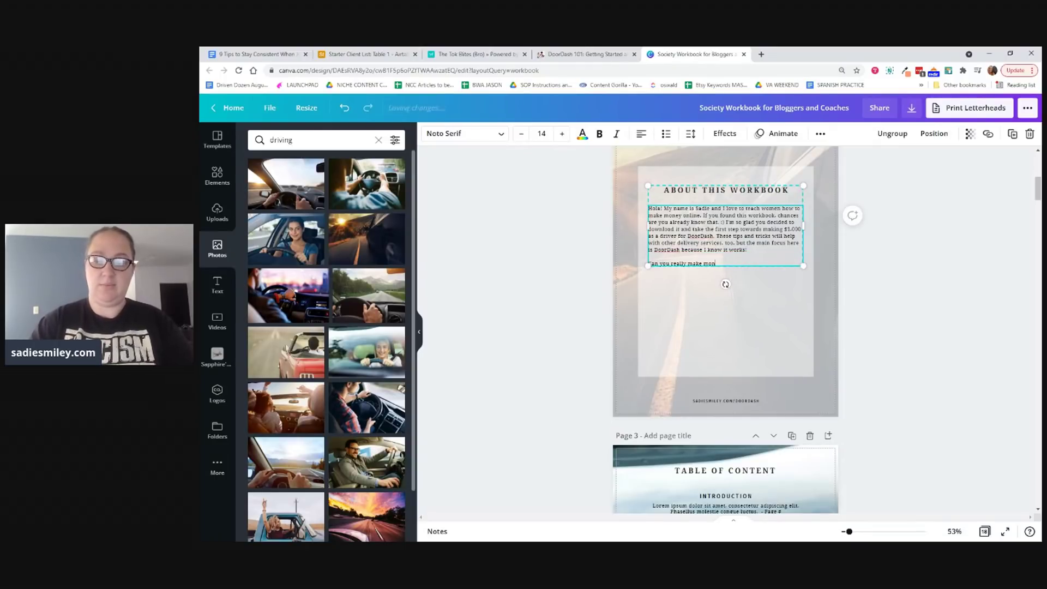
text(ey with Door D)
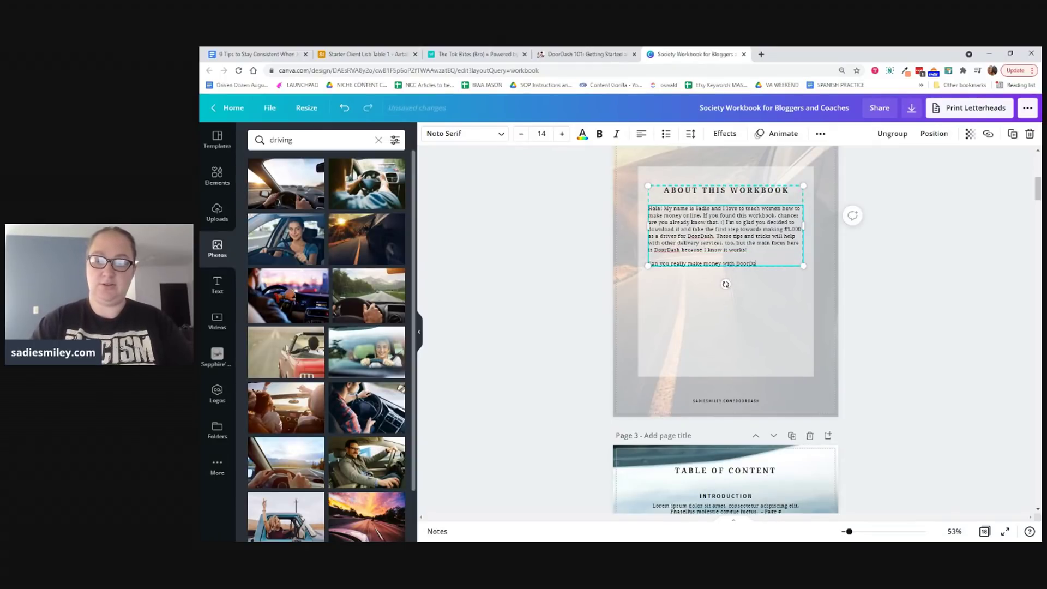
text(ash? This is a que)
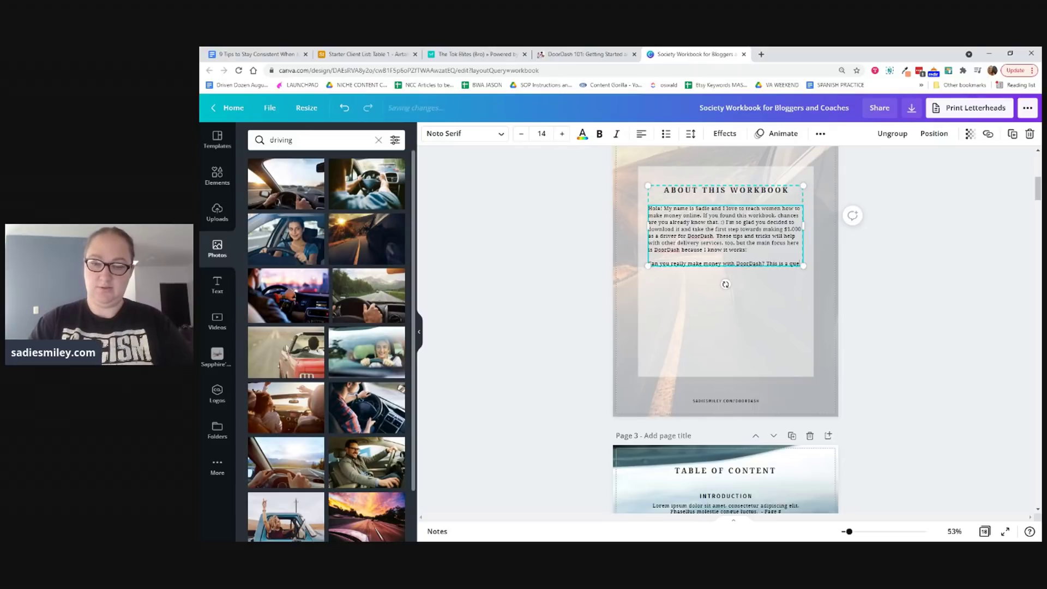
text(stion I've been a)
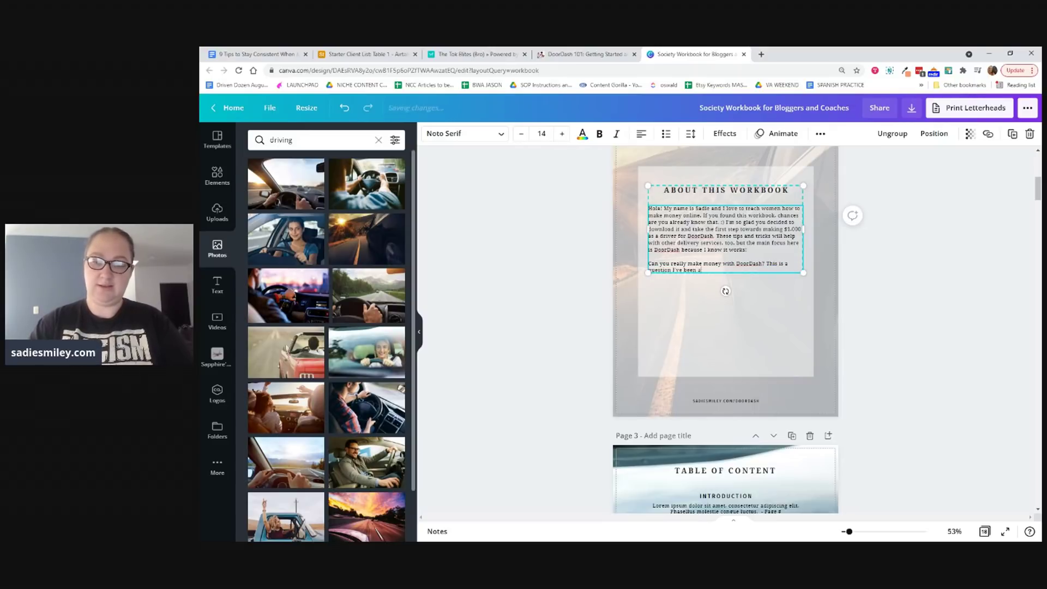
text(sked many times, and the answer is YES)
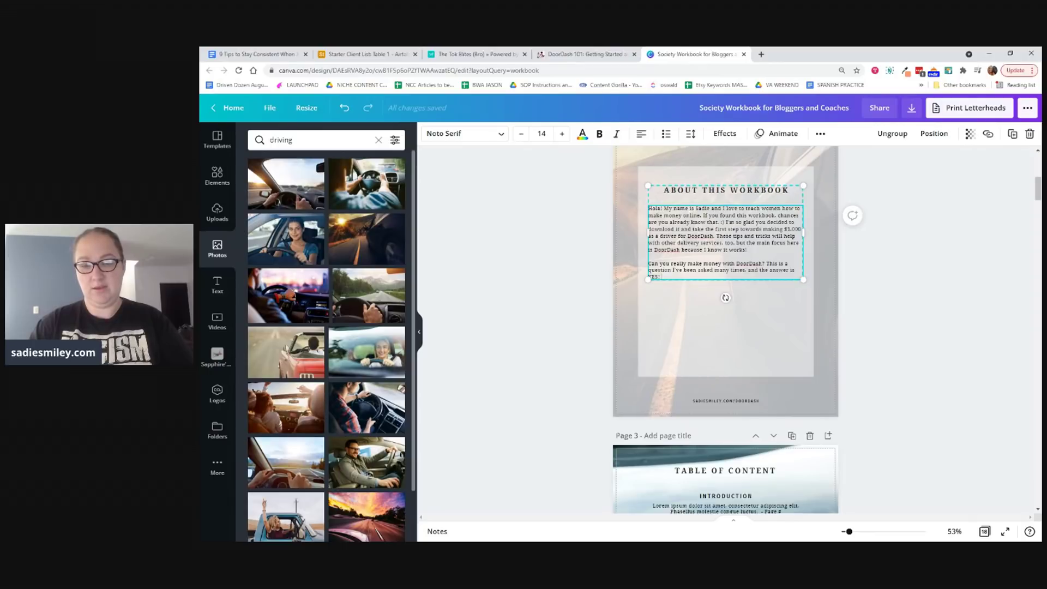
Step: Continue the second paragraph with "Throughout this workbook, you'll see many opportunities to learn how to not"
text(! Throughout this wo)
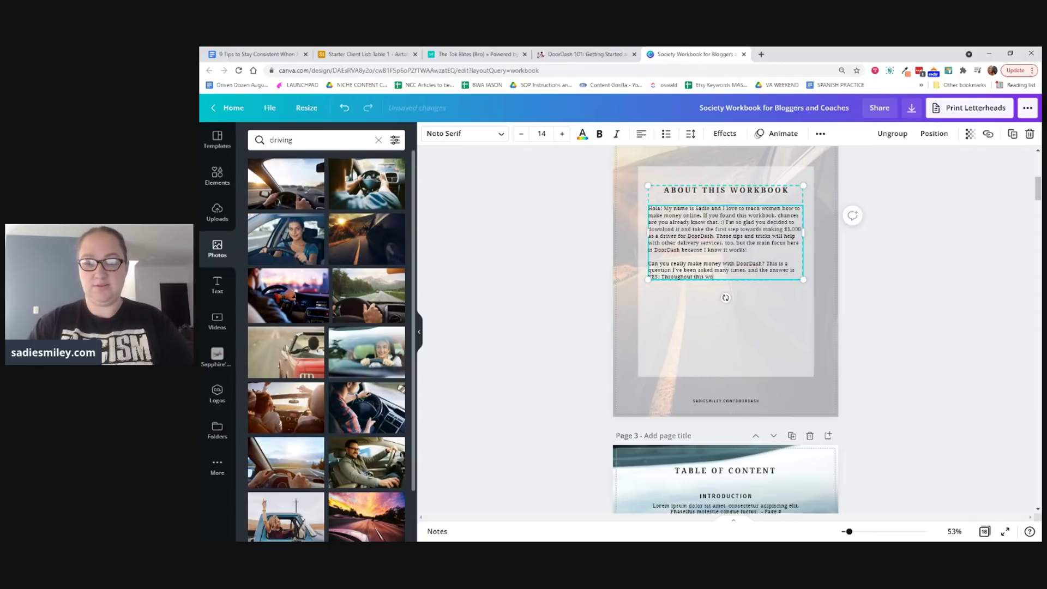
text(rkbook, you'll s)
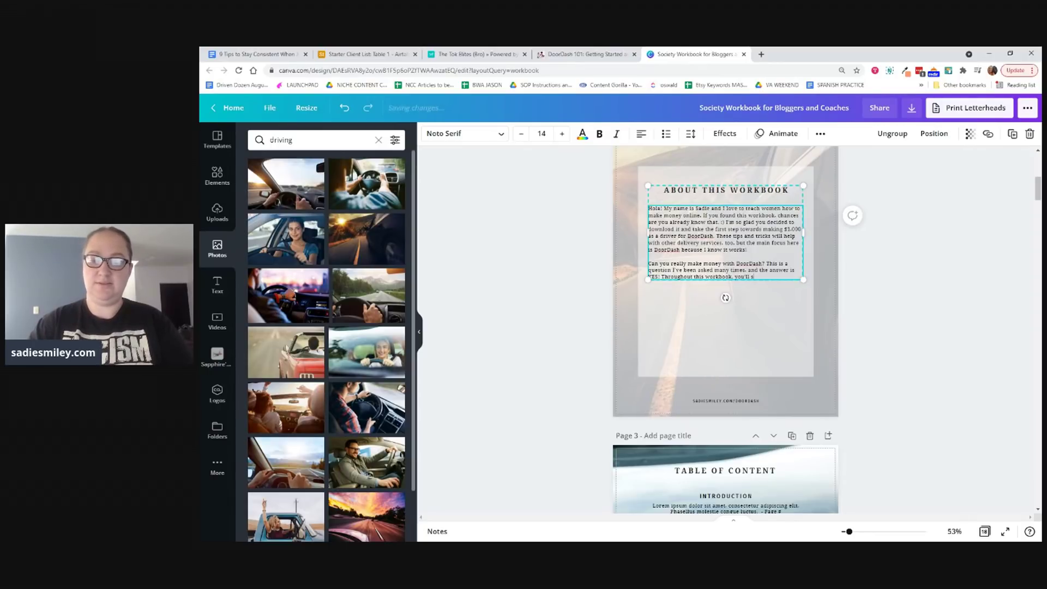
text(ee many opportuniti)
key(BackSpace)
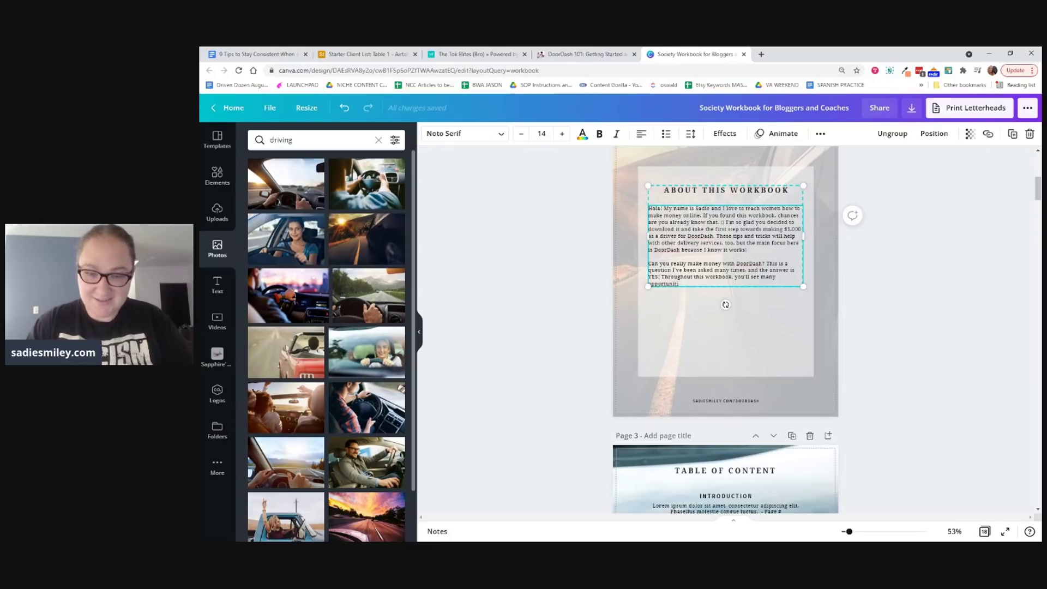
text(es to)
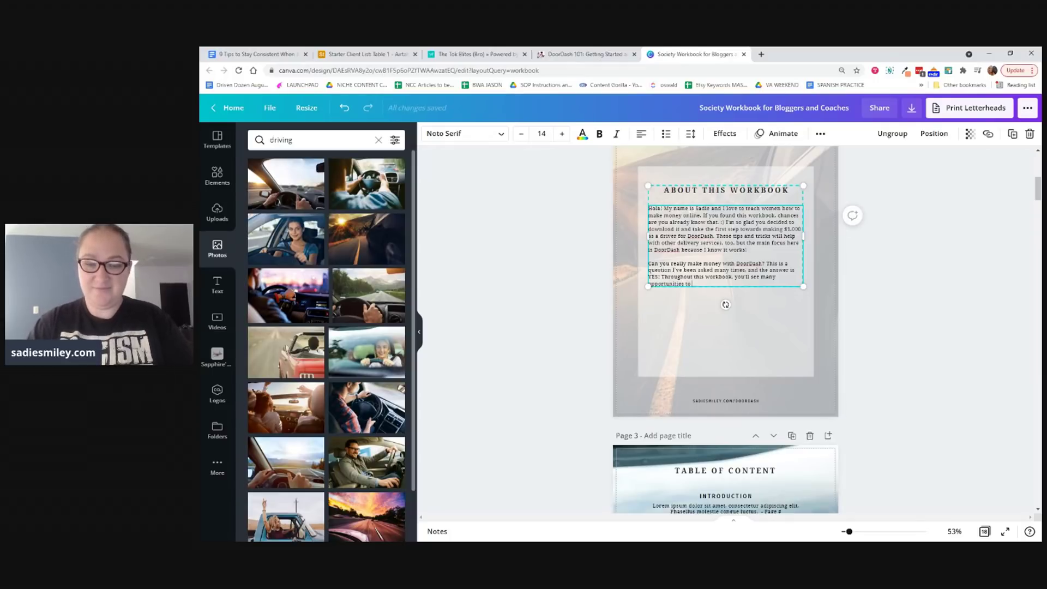
text( learn how to not)
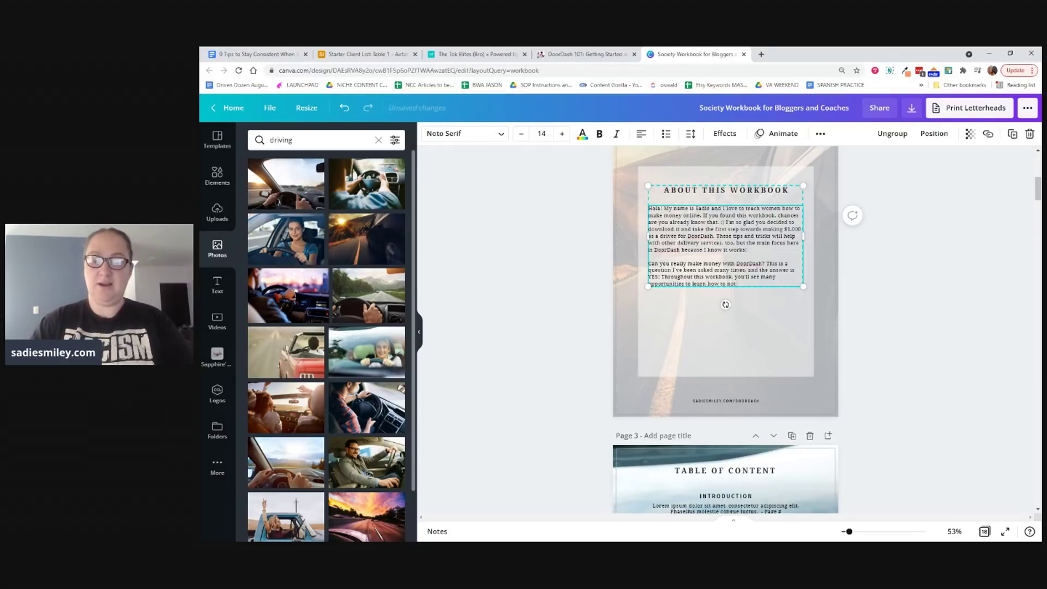
Step: Finish the sentence with "only make money by delivering food but how to make more dollars per hour."
text( only make money by)
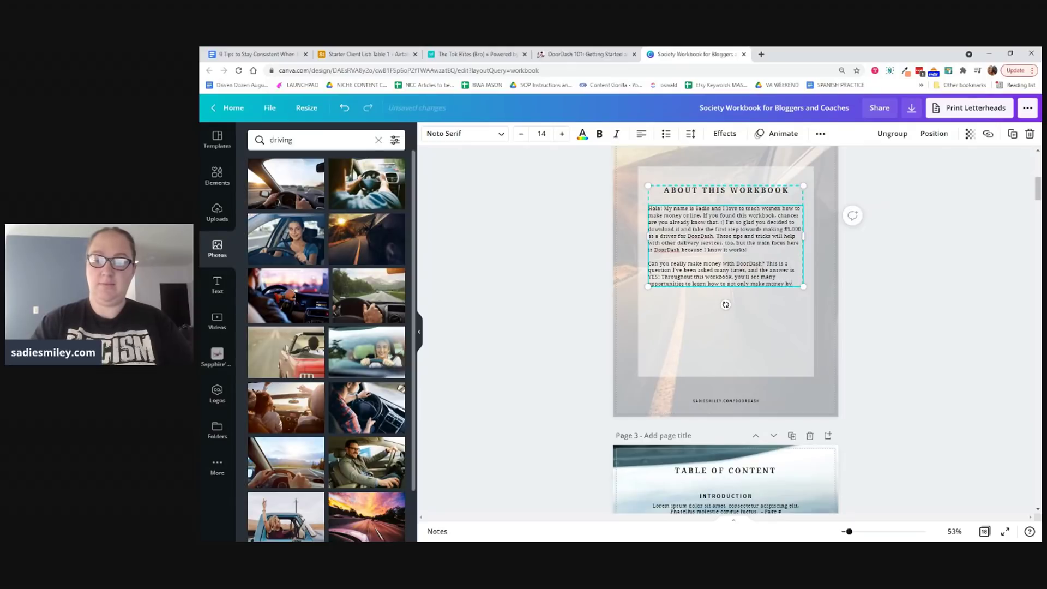
text( delivering food but)
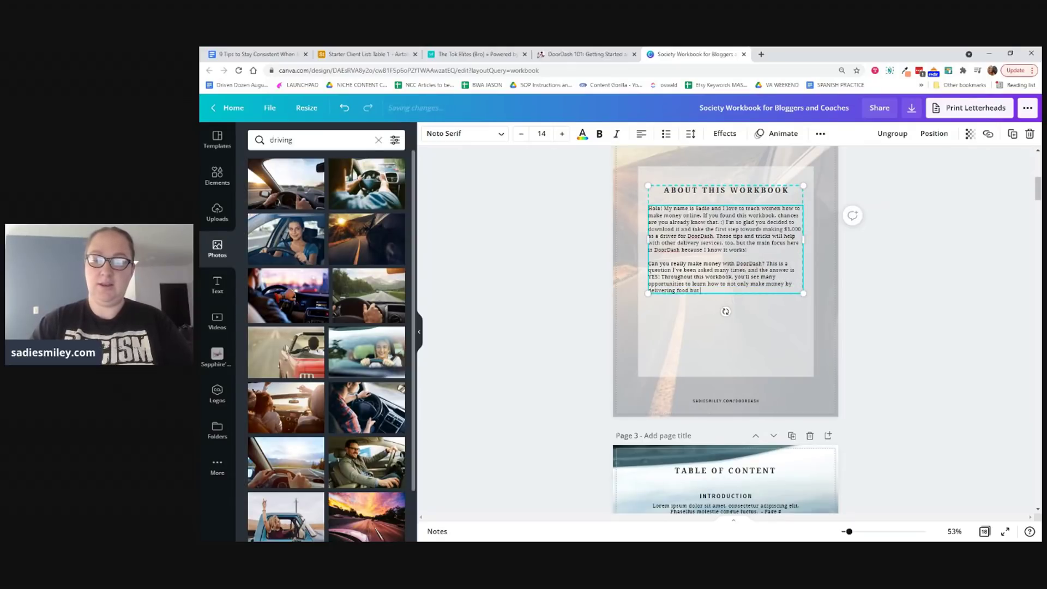
text( how to make more money)
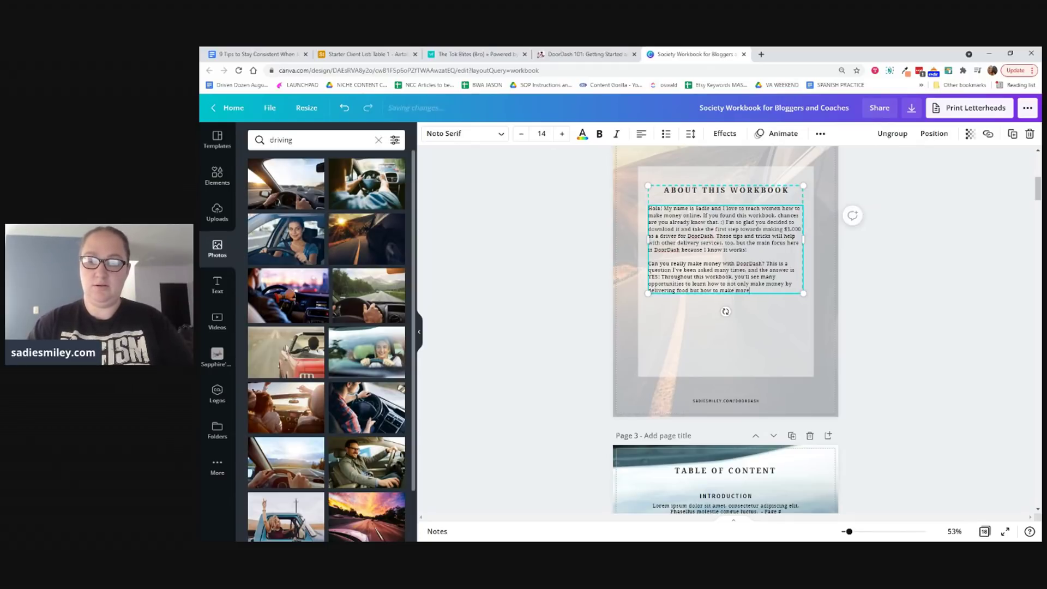
text(ollars per hour.)
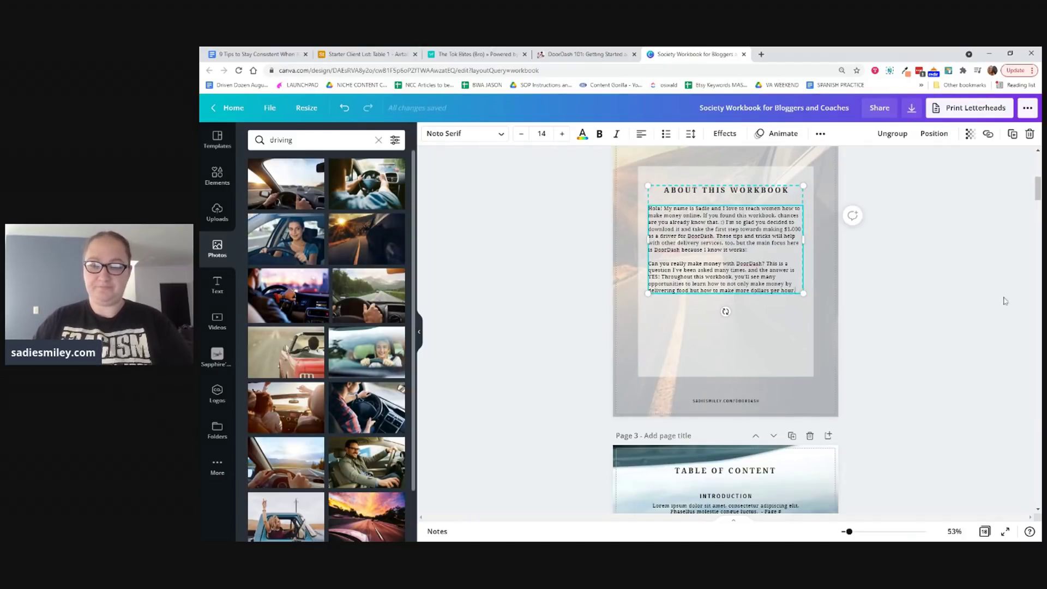
click(944, 307)
Step: Correct the page 3 heading to "Table of Contents"
scroll(901, 326, down, 5)
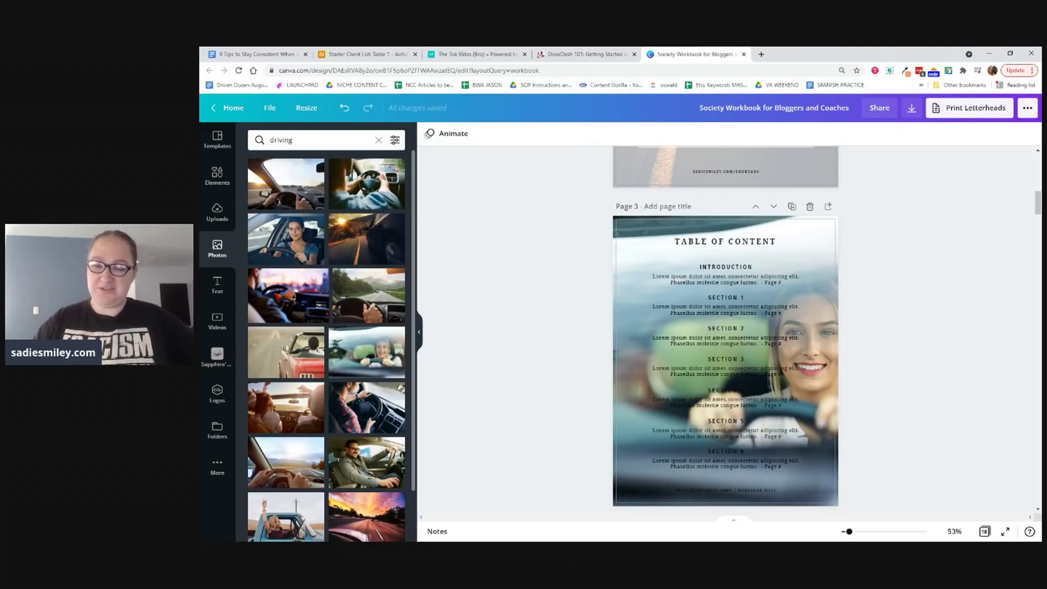
scroll(889, 315, down, 1)
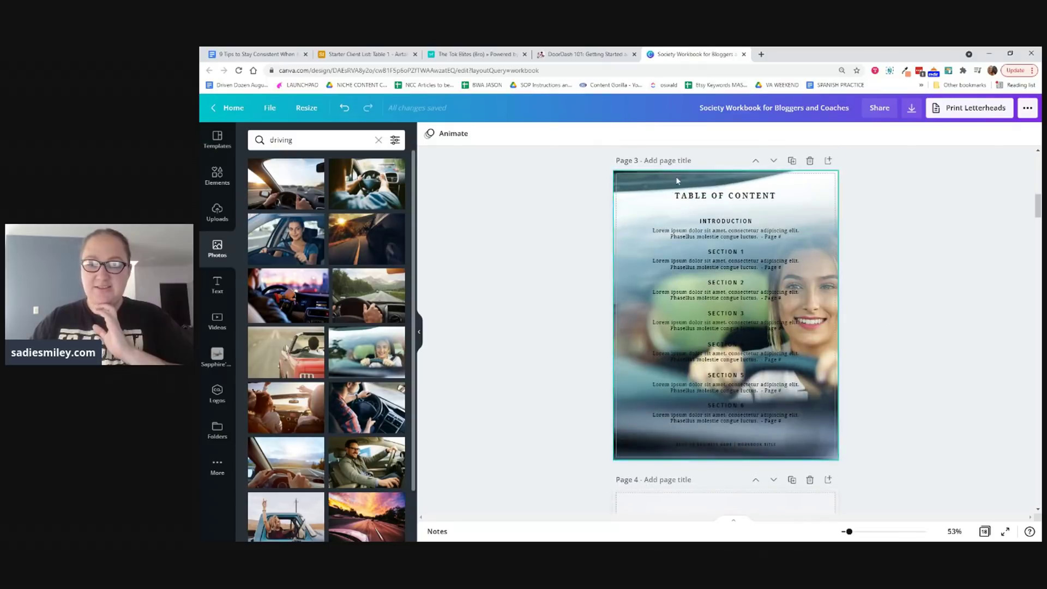
click(771, 210)
click(771, 210)
key(End)
text(s)
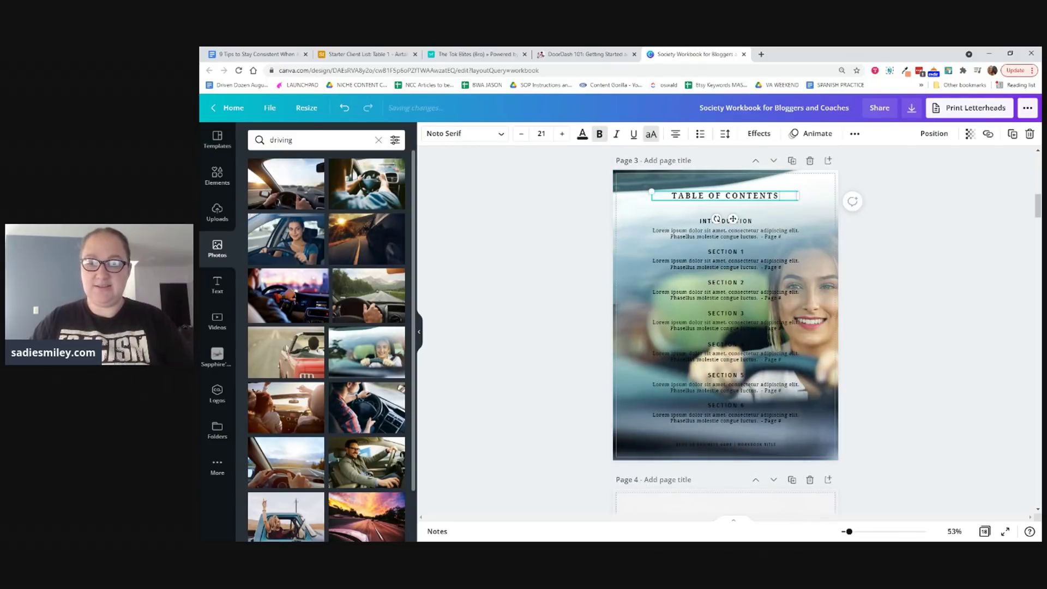
Step: Replace the placeholder under Introduction with "What is DoorDash? How do I Get Started?"
click(698, 239)
click(698, 240)
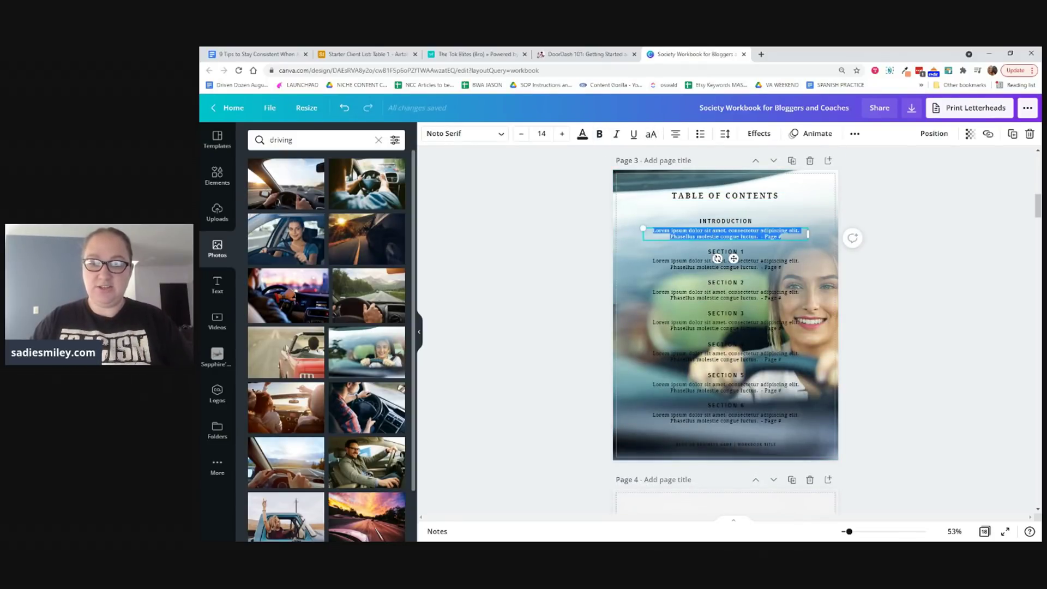
text(What)
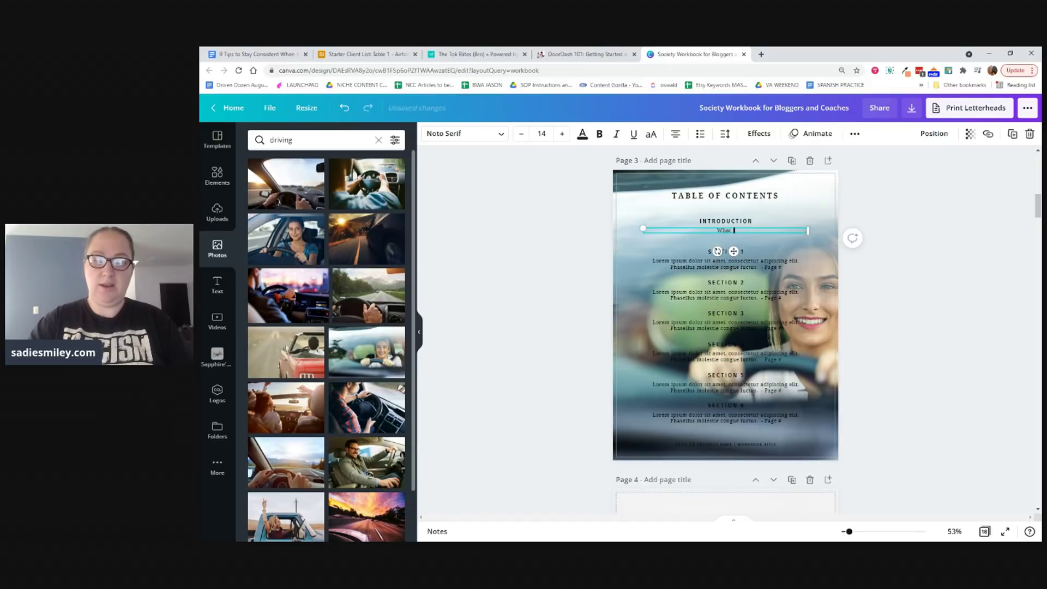
text( is DoorDash? How do I Get)
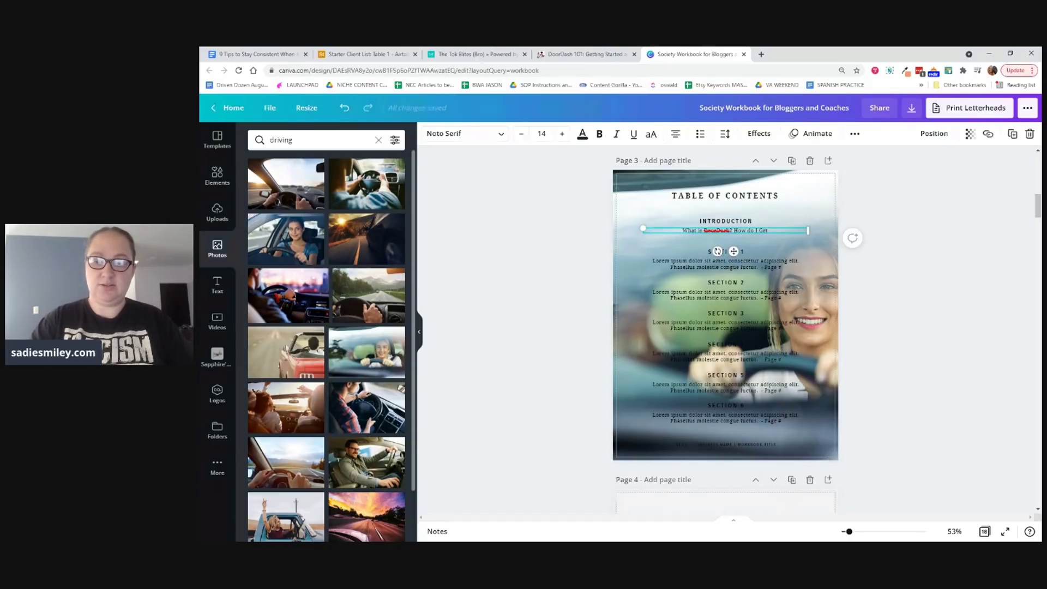
key(BackSpace)
key(BackSpace)
key(BackSpace)
text(get Sta)
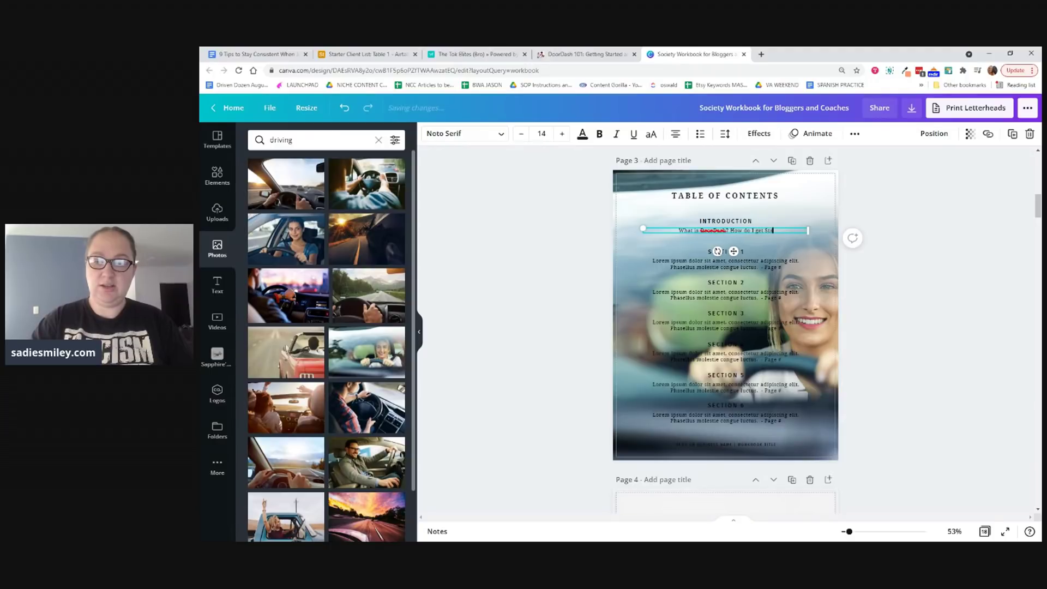
text(rted?)
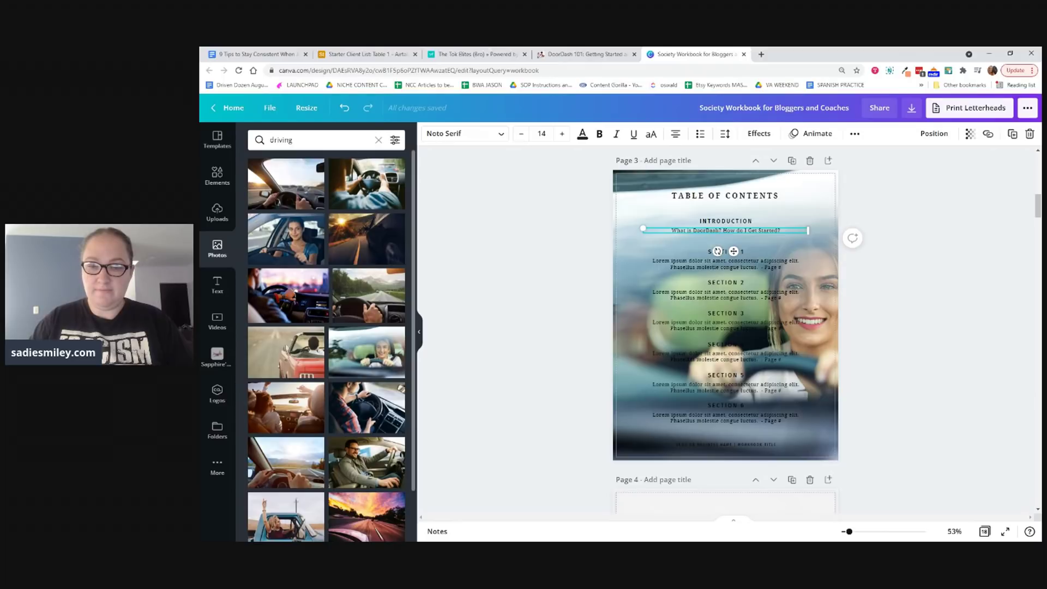
Step: Replace the placeholder under Section 1 with "How to Become a Dasher"
click(680, 267)
click(698, 267)
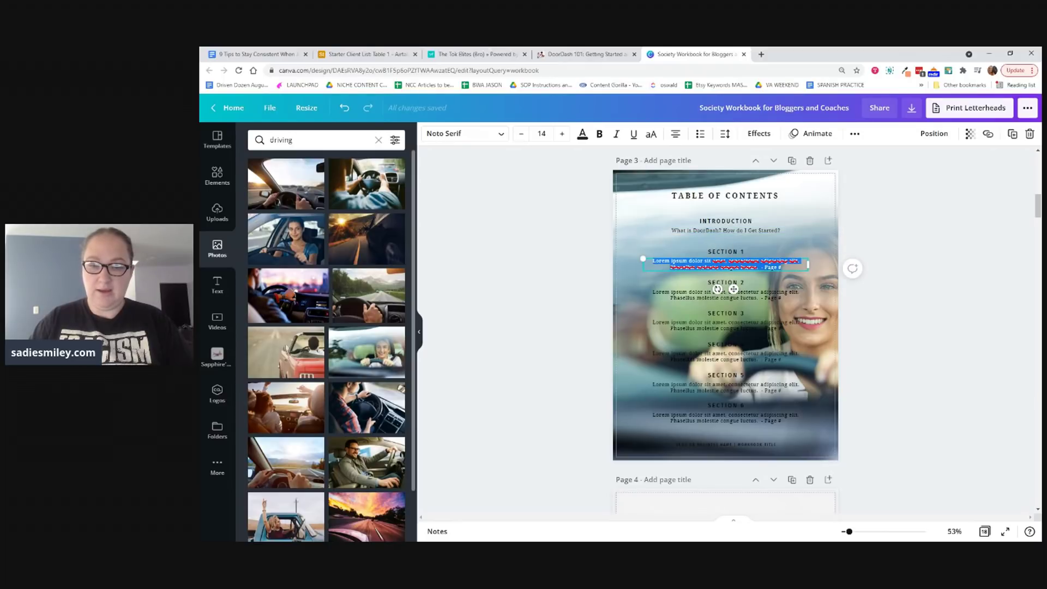
text(How)
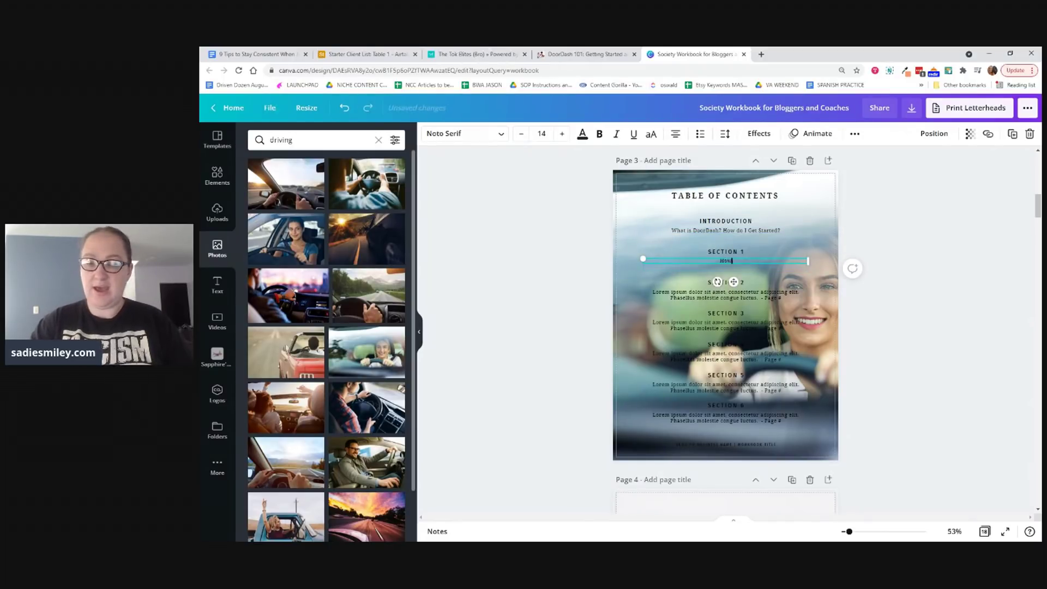
text( to Become a Dasher)
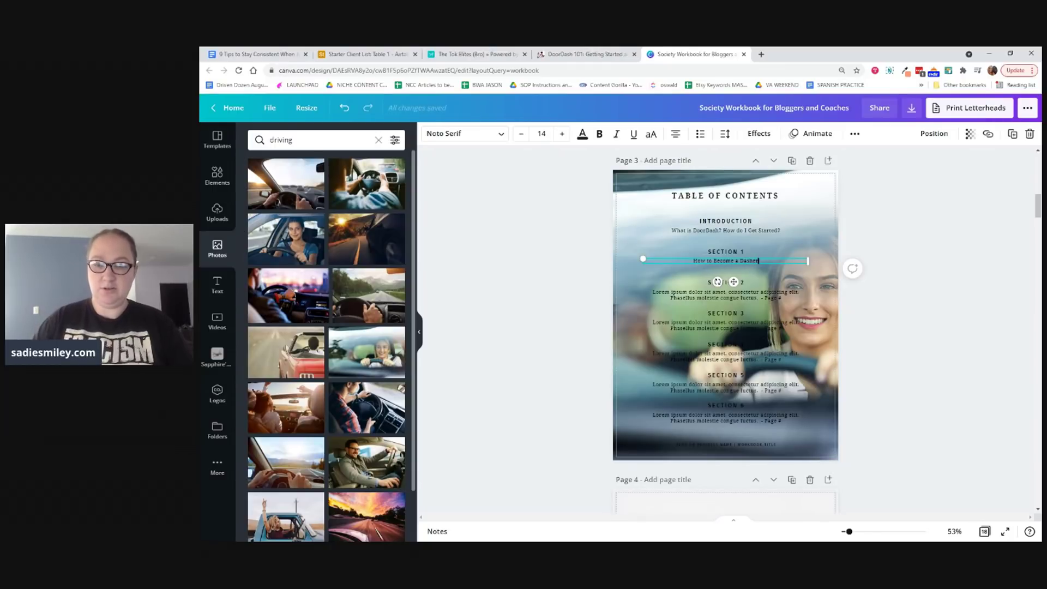
Step: Shorten the Introduction entry in the table of contents to "What is DoorDash?"
click(739, 234)
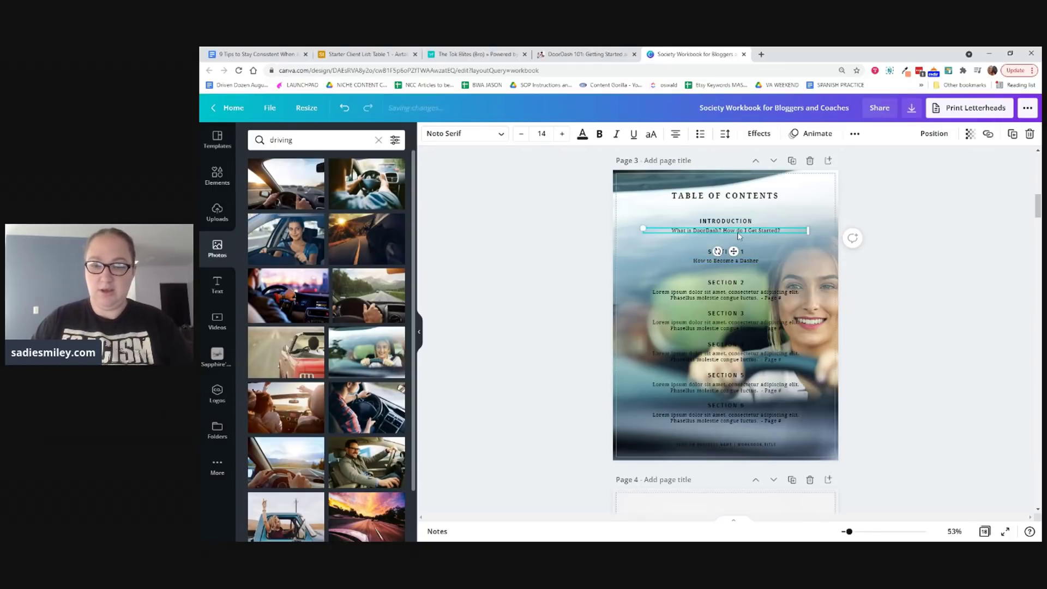
key(shift+End)
key(BackSpace)
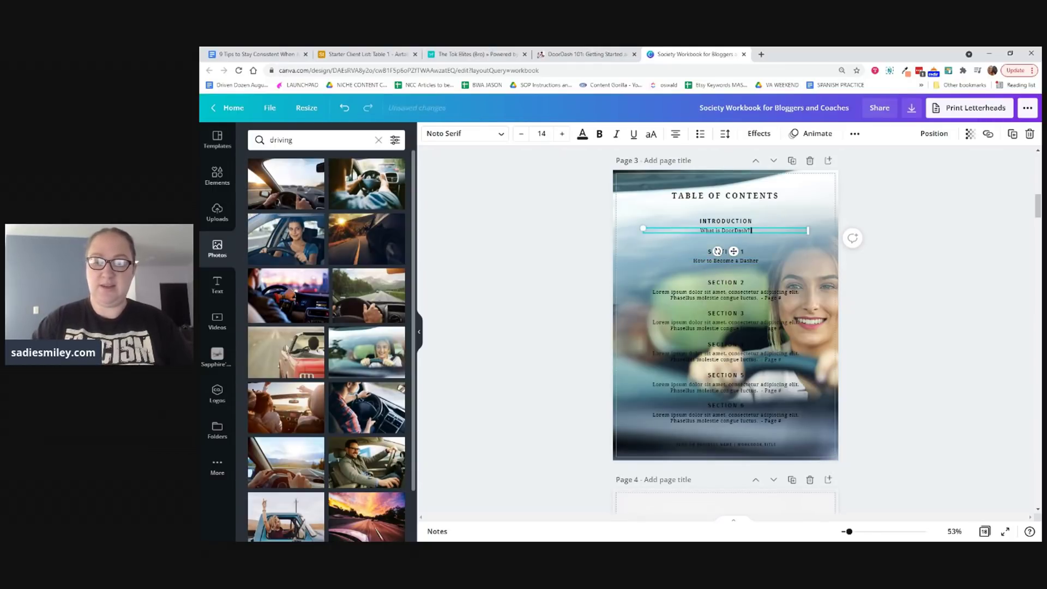
Step: Replace the placeholder under Section 2 with "Completing Your First DoorDash Order"
double_click(719, 301)
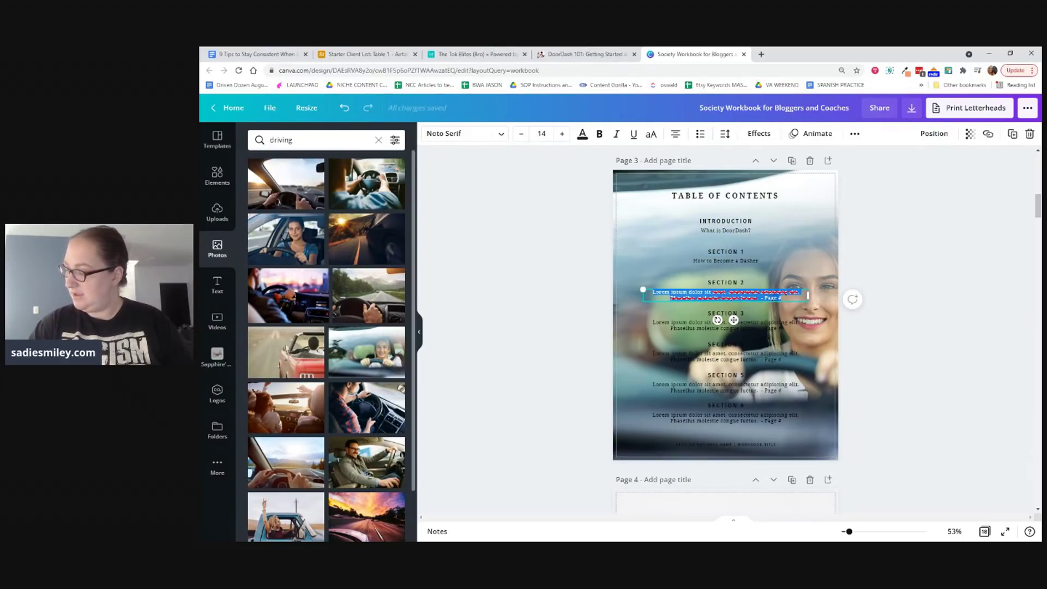
text(Completing a)
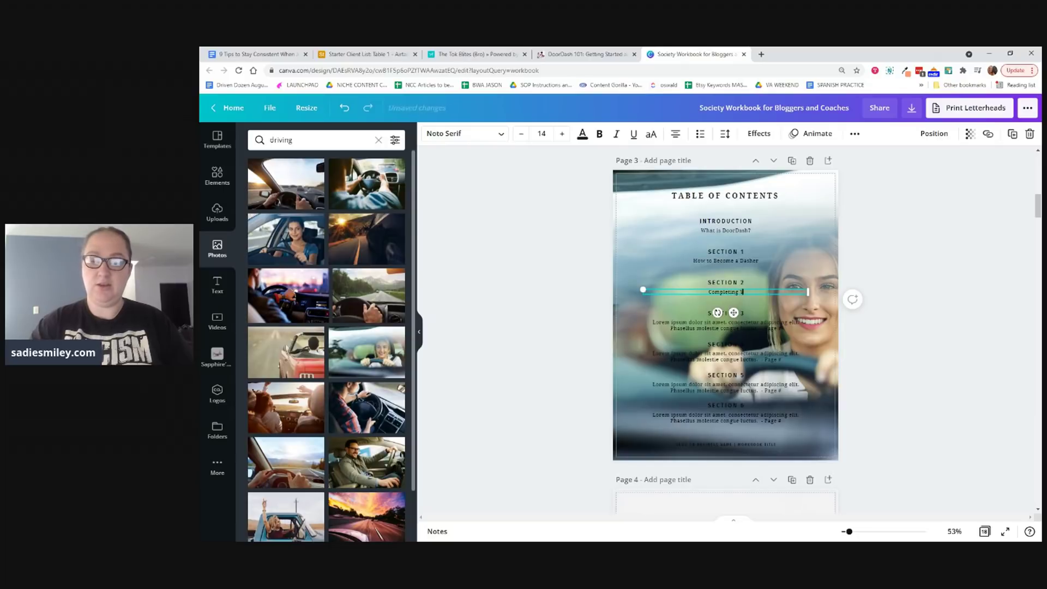
key(BackSpace)
text(Your First Doord)
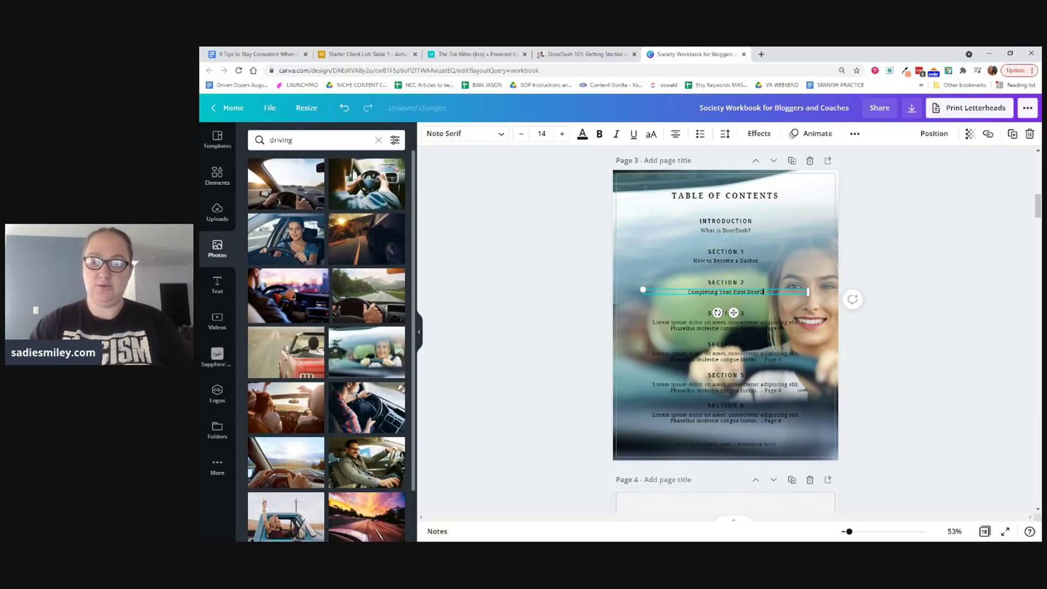
text(ash Order)
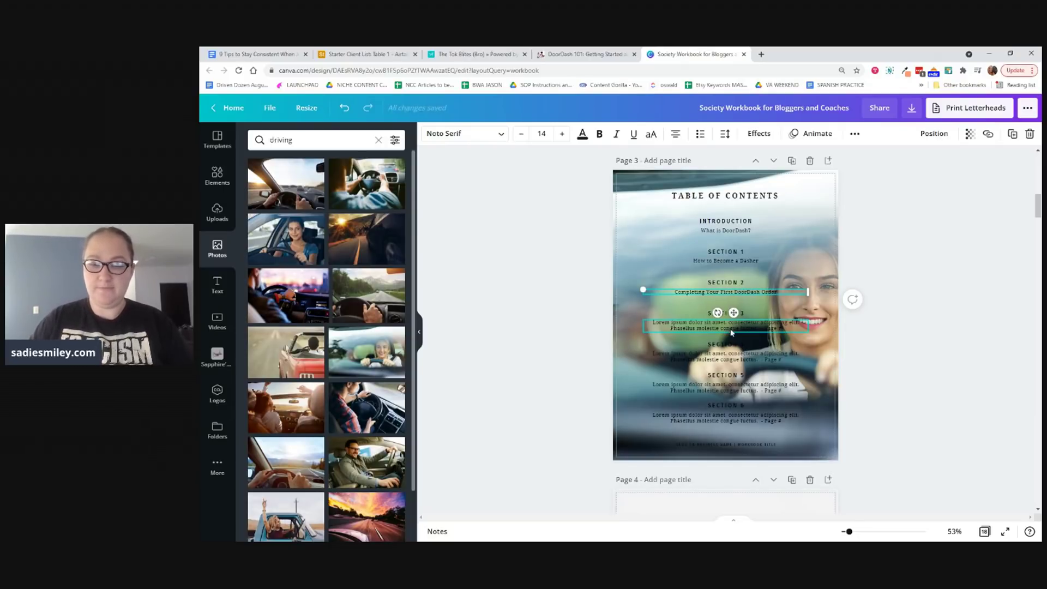
Step: Replace the placeholder under Section 3 with "How to Increase Your Earnings"
double_click(731, 327)
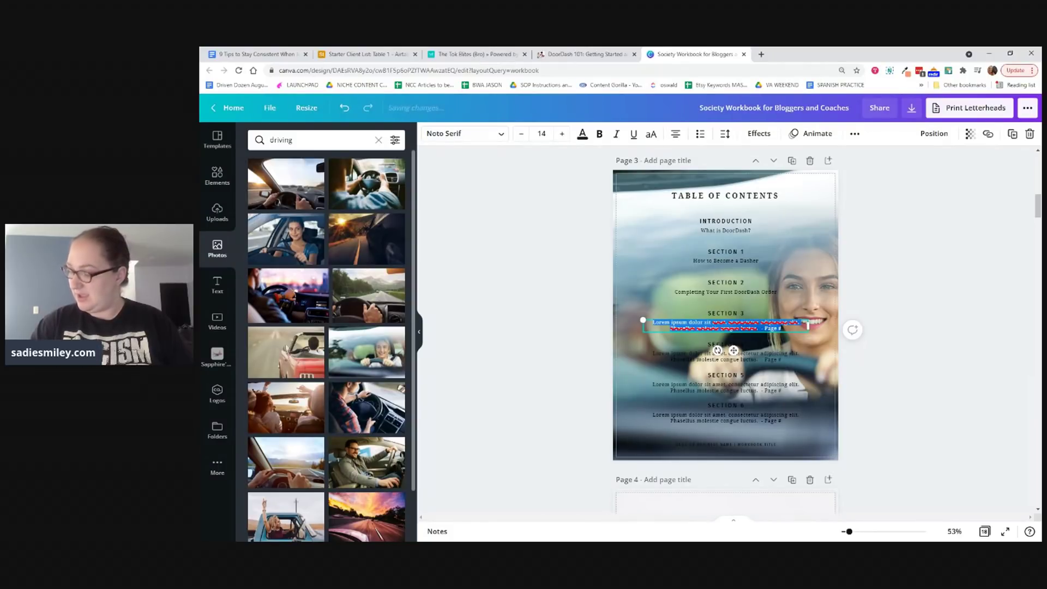
text(How to Increase Yo)
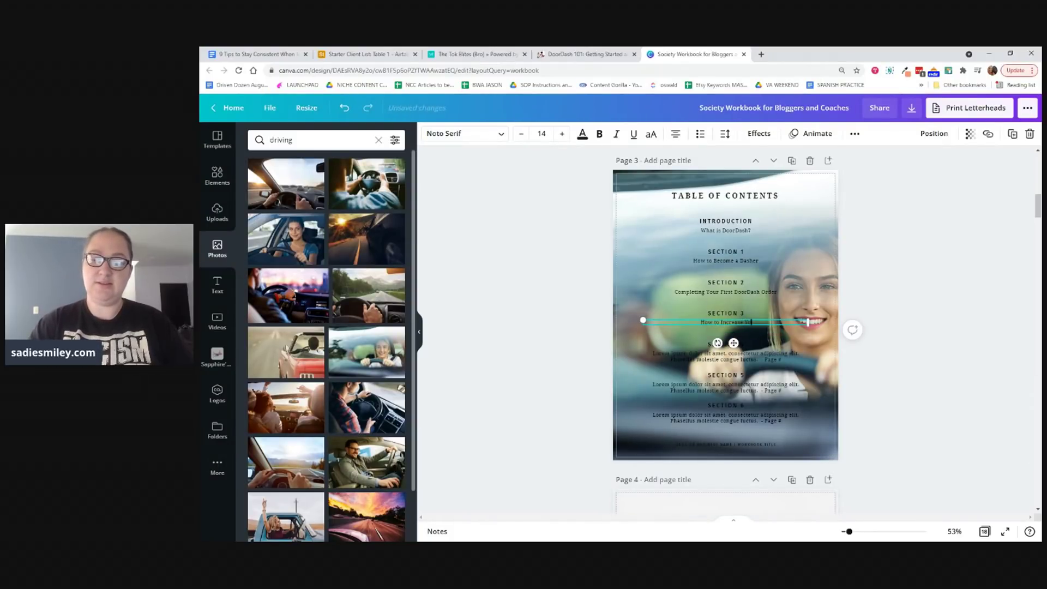
text(ur Earnings)
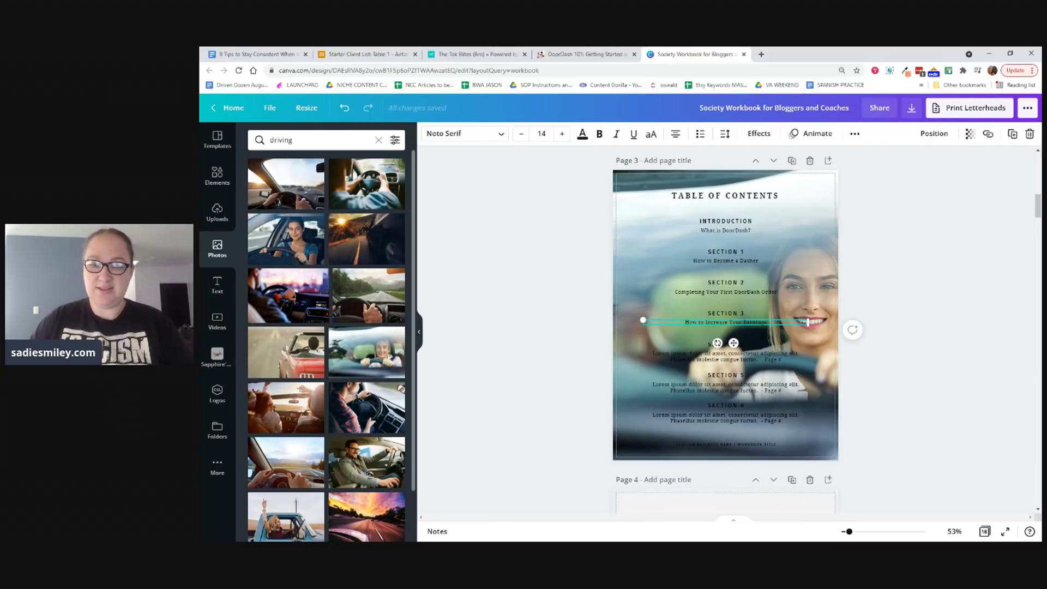
Step: Set the transparency of the table of contents page's background photo to 53
click(638, 213)
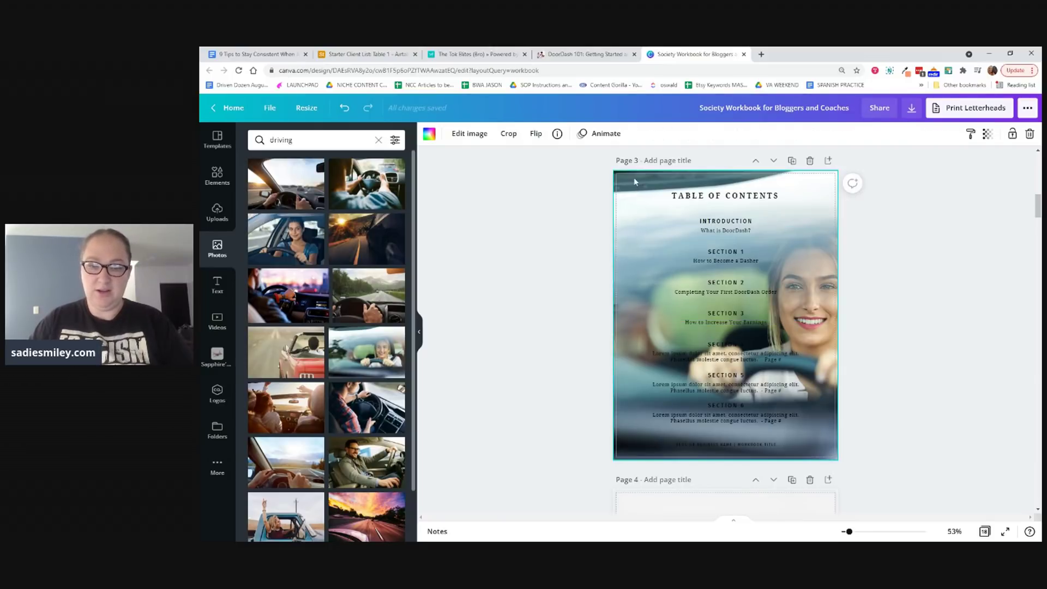
click(987, 134)
drag(953, 166, 925, 170)
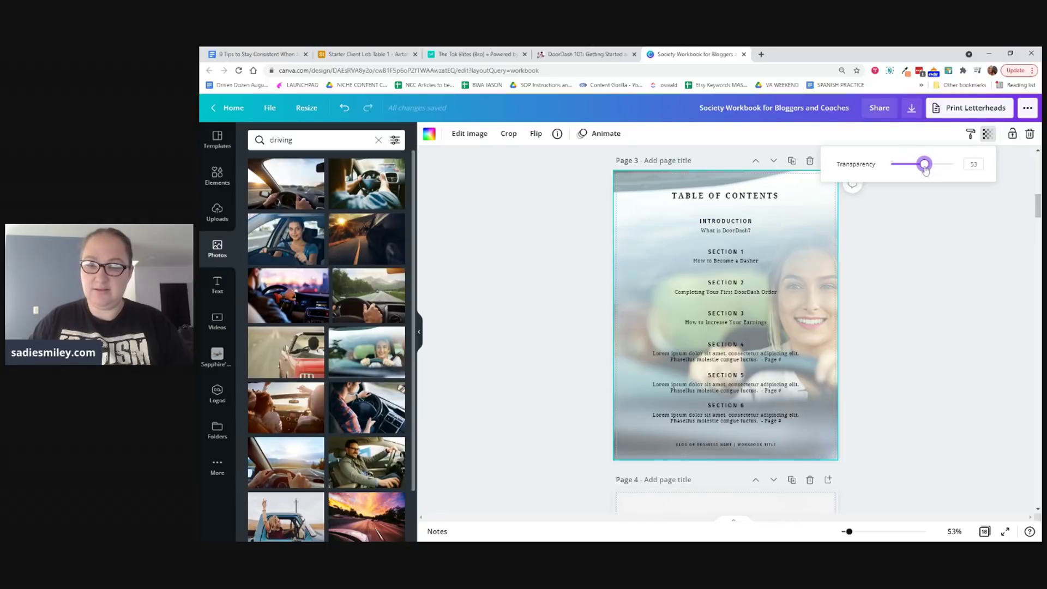
Step: Replace the placeholder under Section 4 with "Becoming a Top Dasher"
double_click(714, 360)
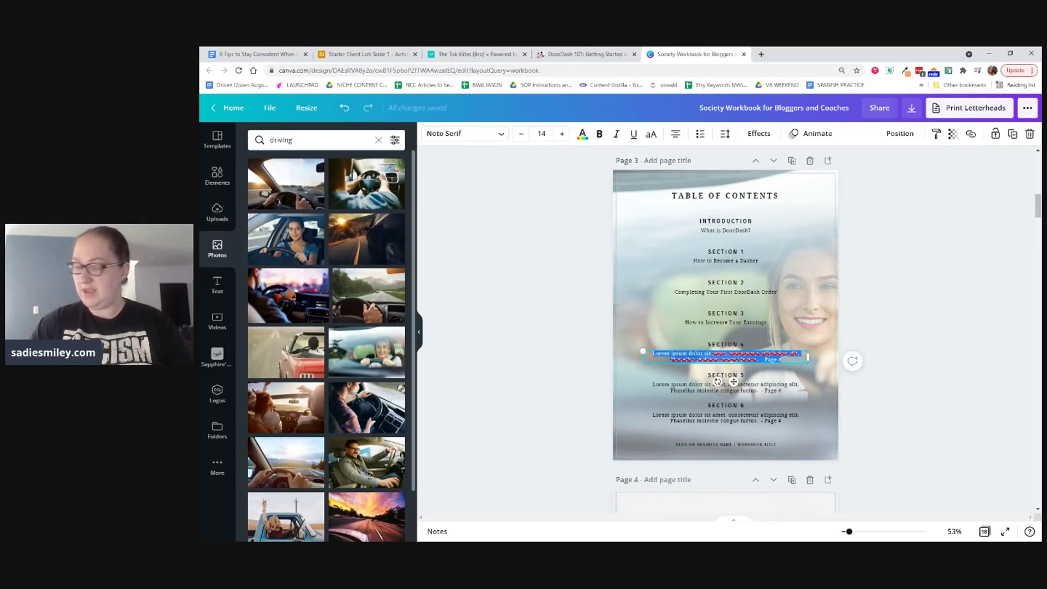
text(Becoming a Top)
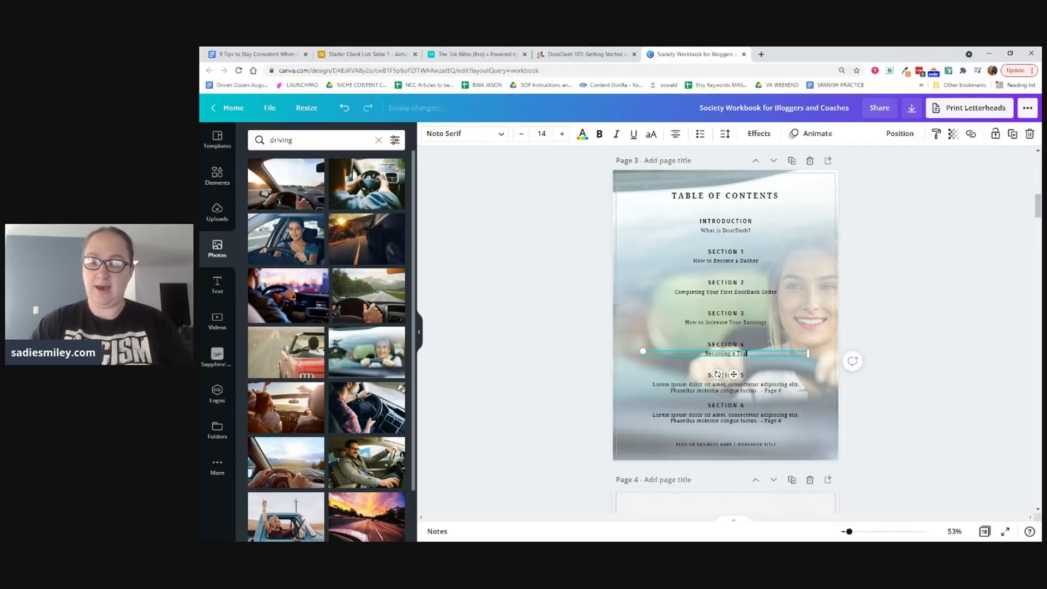
text( Dasher)
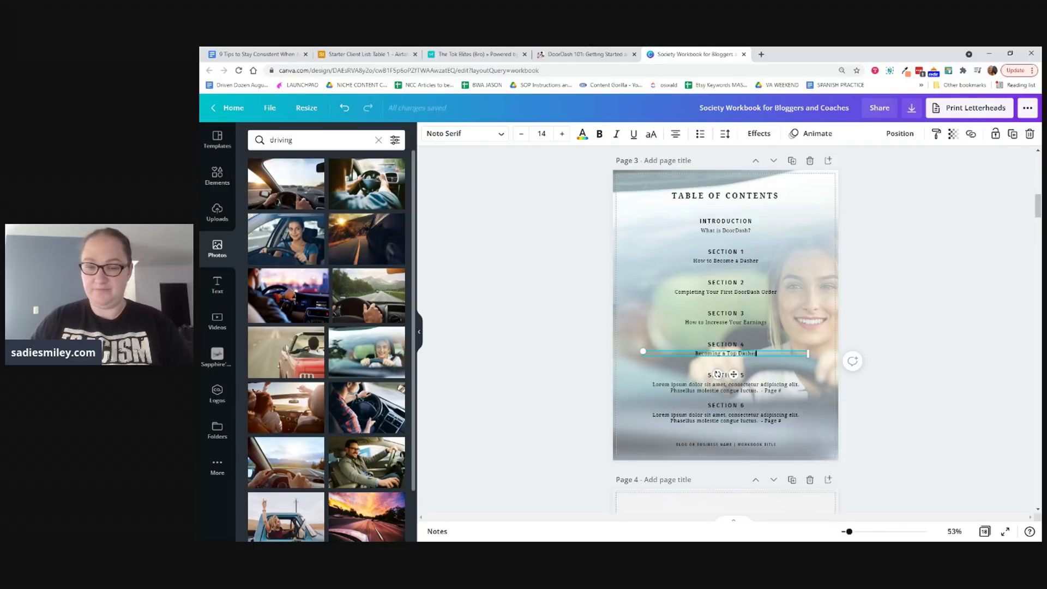
Step: Replace the placeholder under Section 5 in the table of contents with "ROADMAP: Make Your First $1,000"
double_click(719, 387)
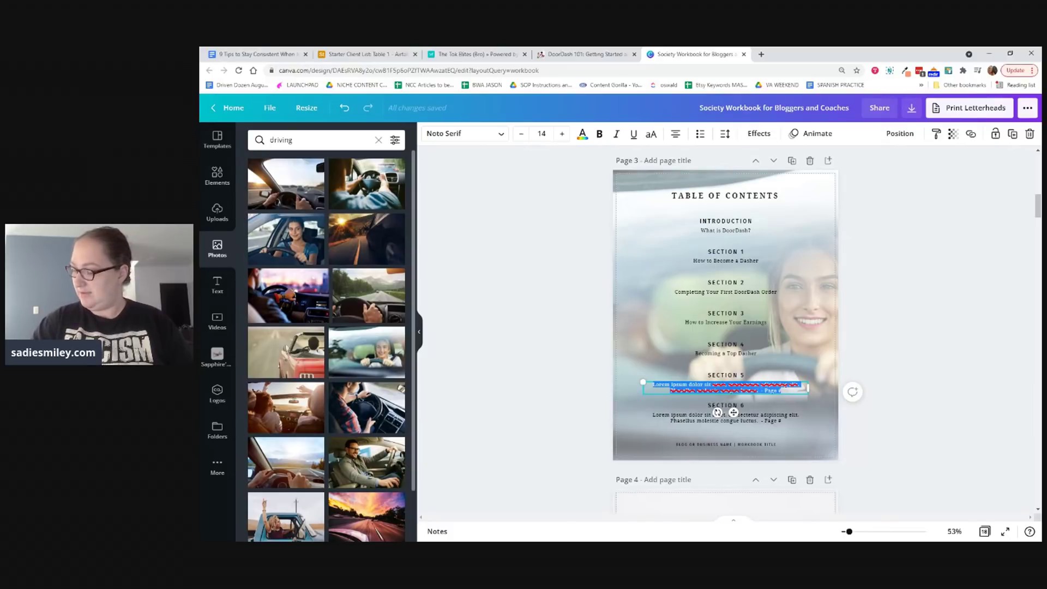
text(Make Your First $1,000)
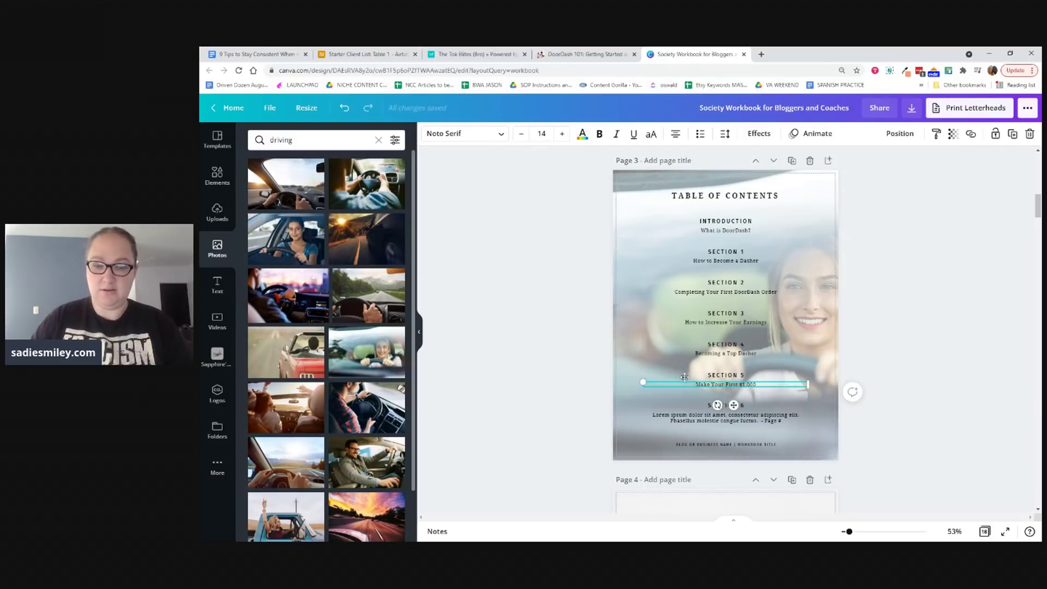
text(ROADMAP)
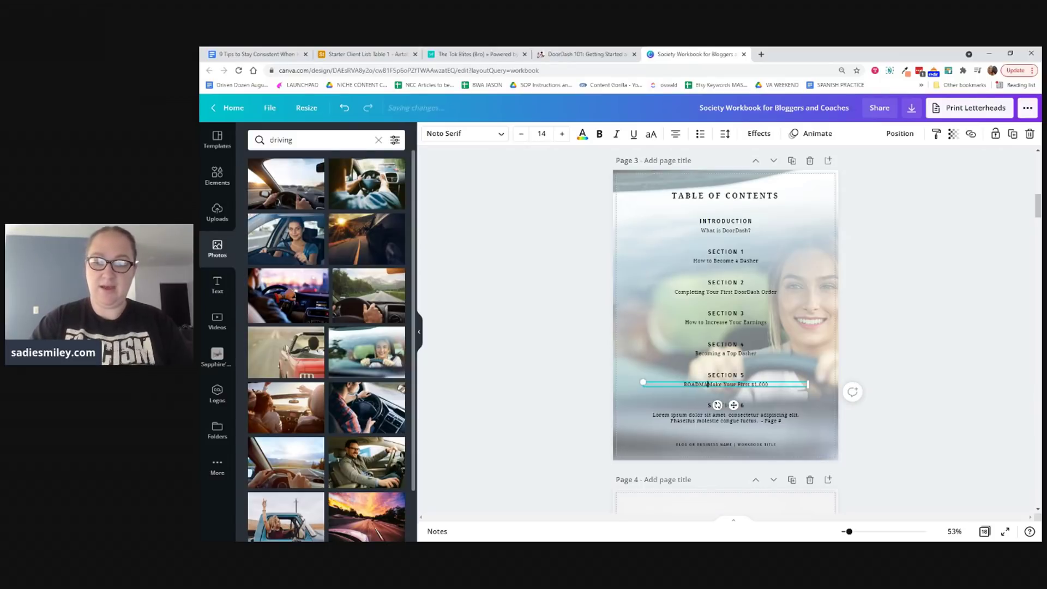
text(:)
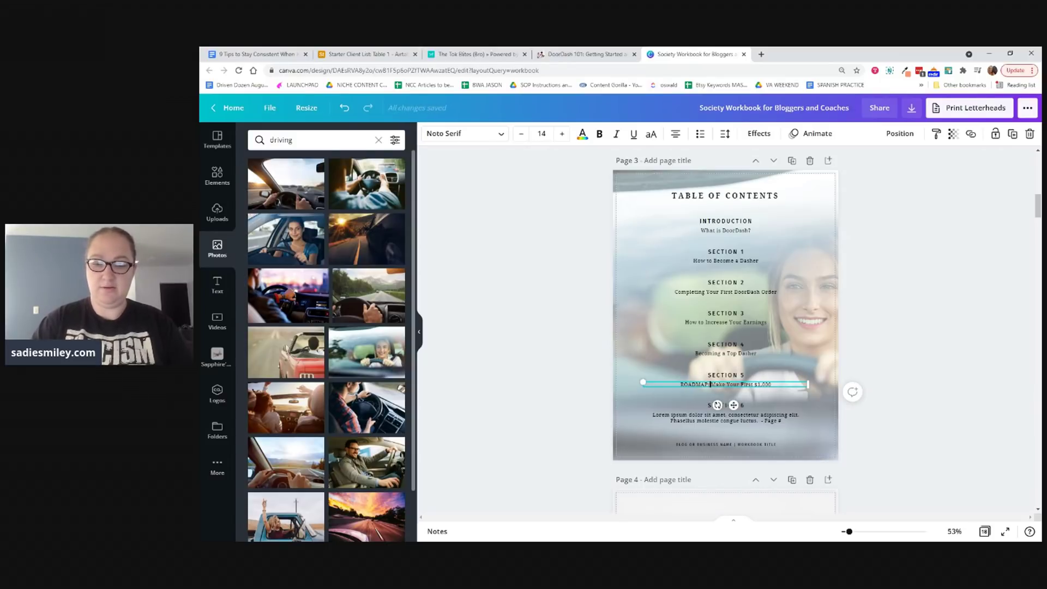
Step: Replace the placeholder under Section 6 with "FAQ & Getting Started Checklist"
double_click(694, 424)
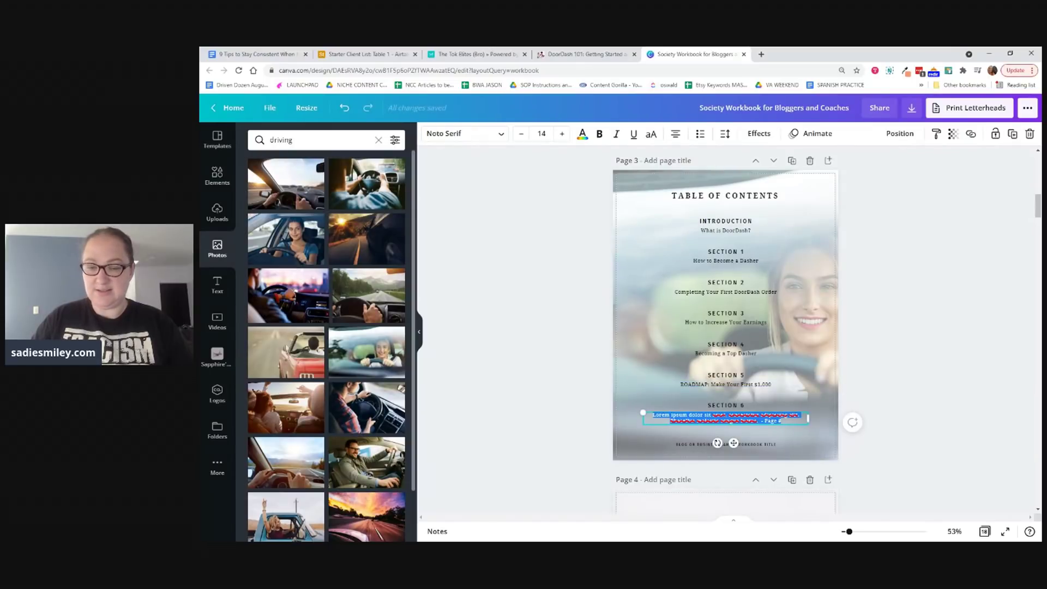
text(FA)
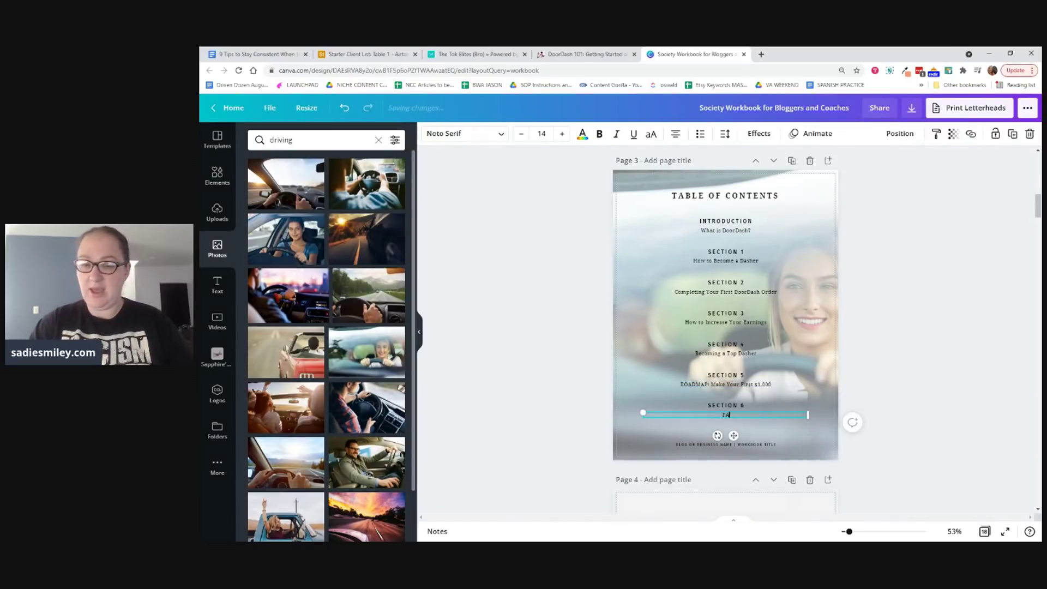
text(Q & G)
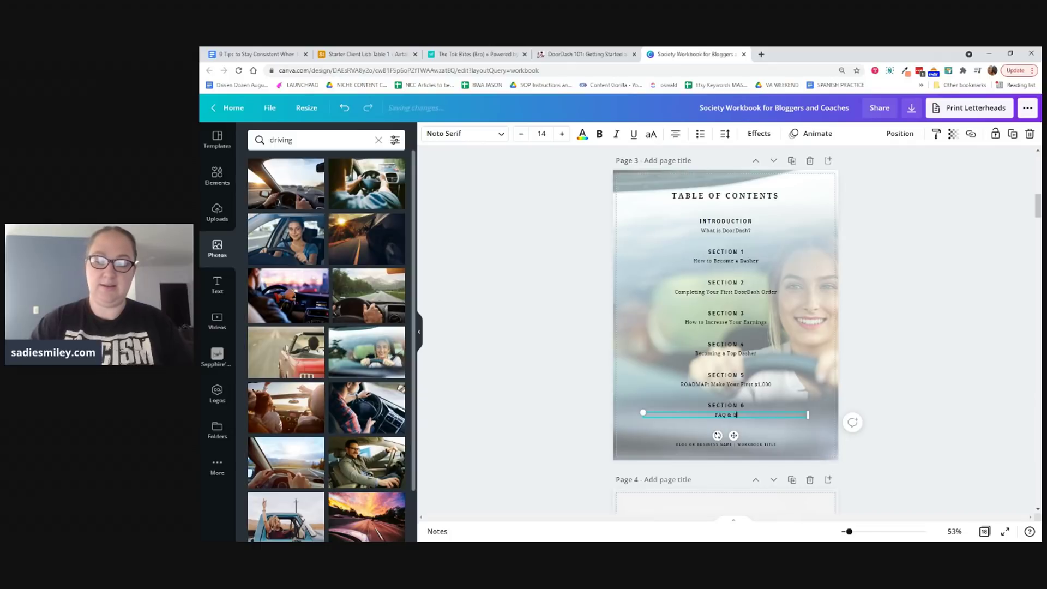
text(etting S)
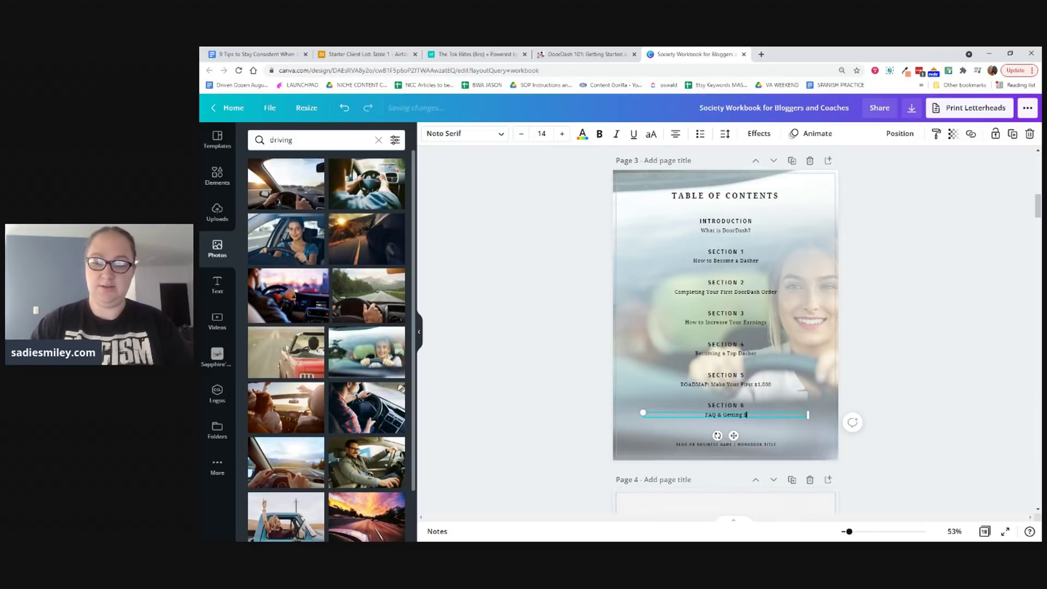
text(tarted Checklist)
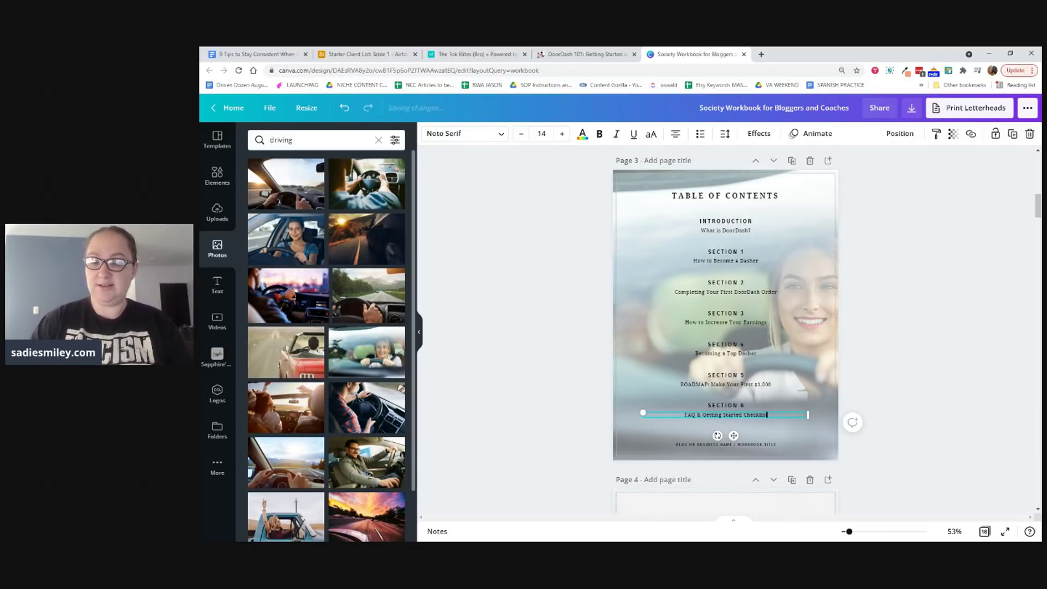
click(881, 307)
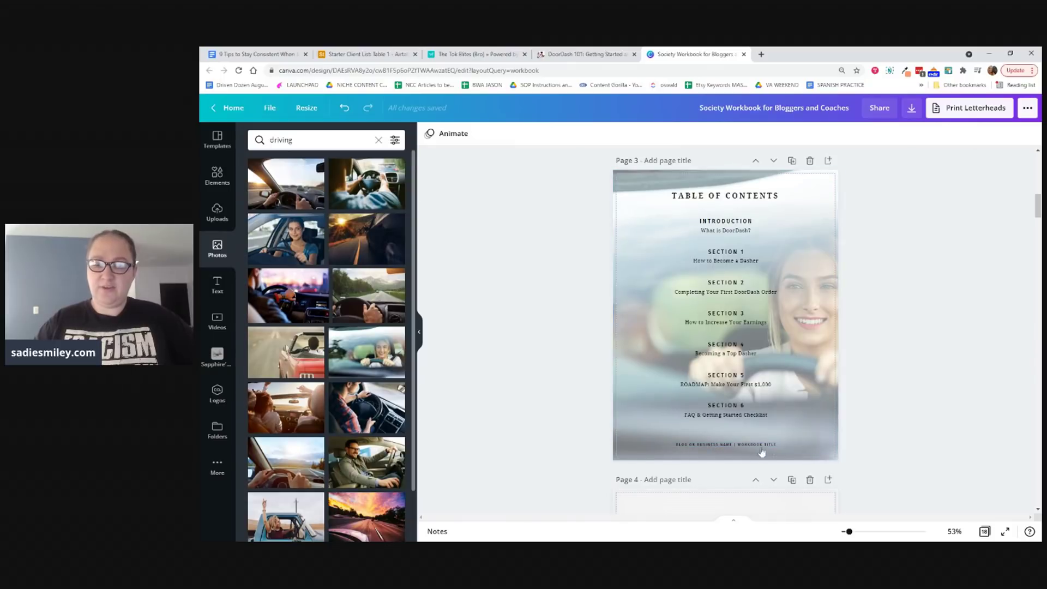
Step: Replace the table of contents page's footer text with "sadiesmiley.com/doordash"
click(711, 445)
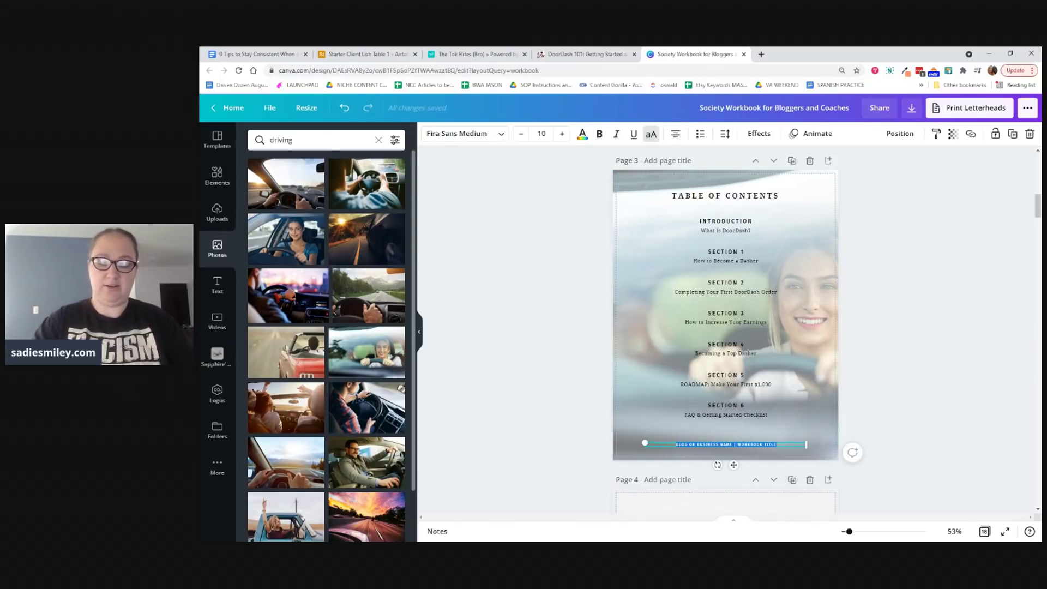
text(sad)
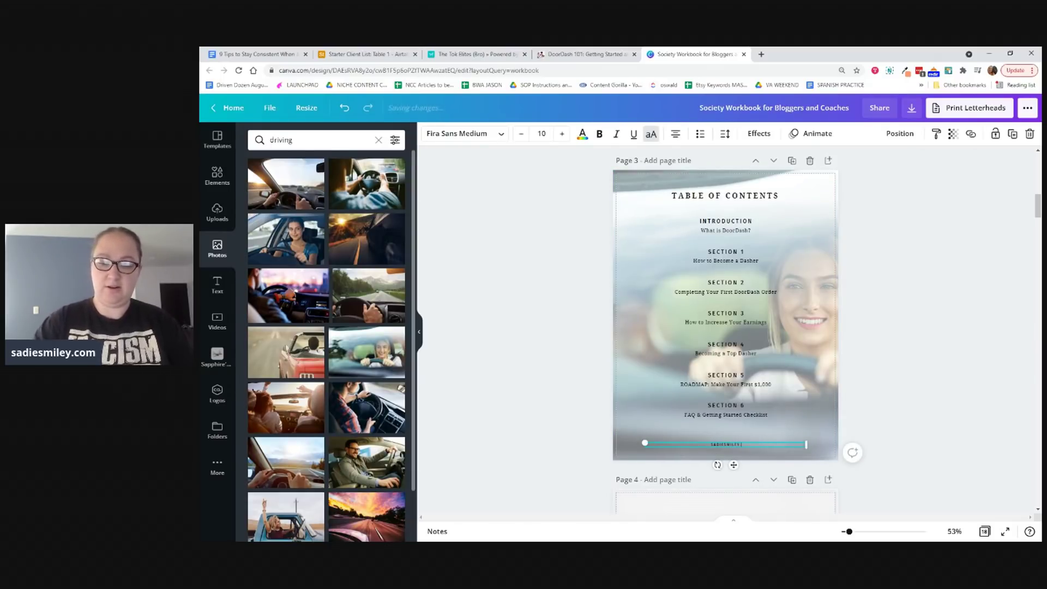
text(iesmiley.com/doordash)
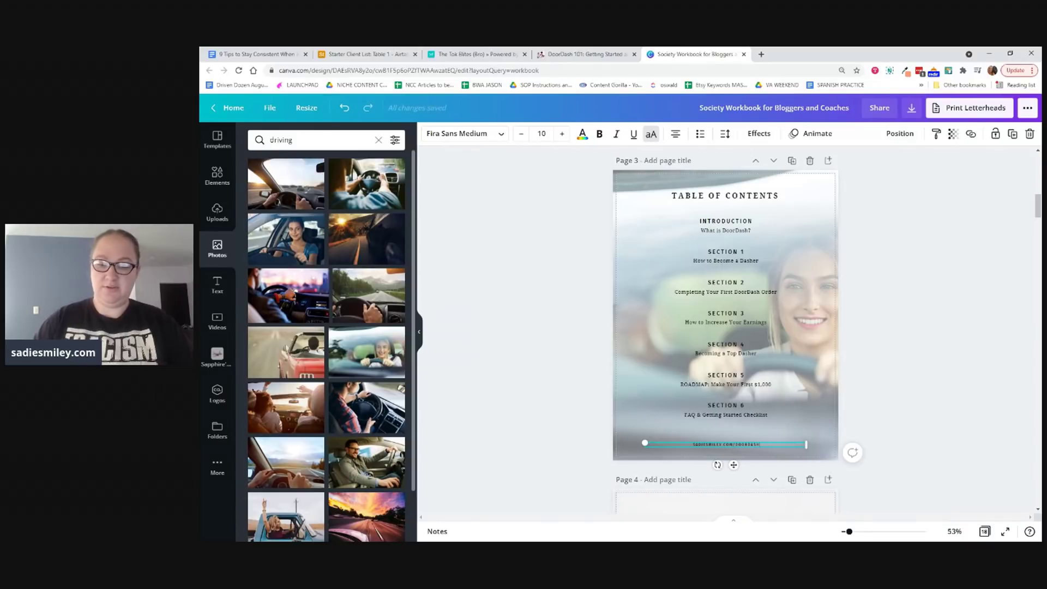
click(905, 356)
Step: Review the layouts of the remaining workbook pages from page 4 through the call to action on page 18
scroll(891, 387, down, 5)
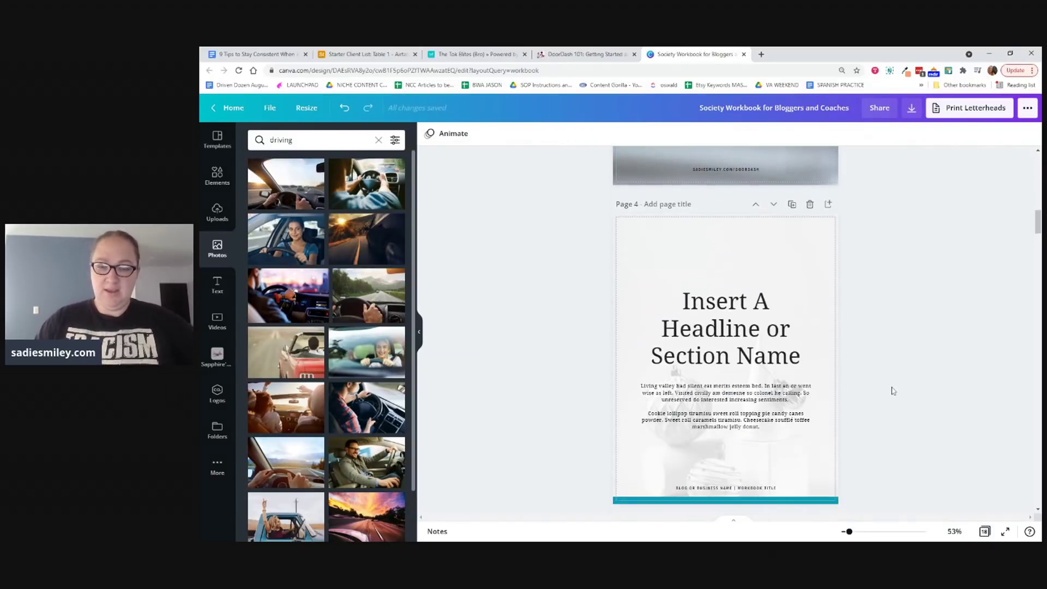
scroll(892, 390, down, 5)
scroll(893, 390, down, 15)
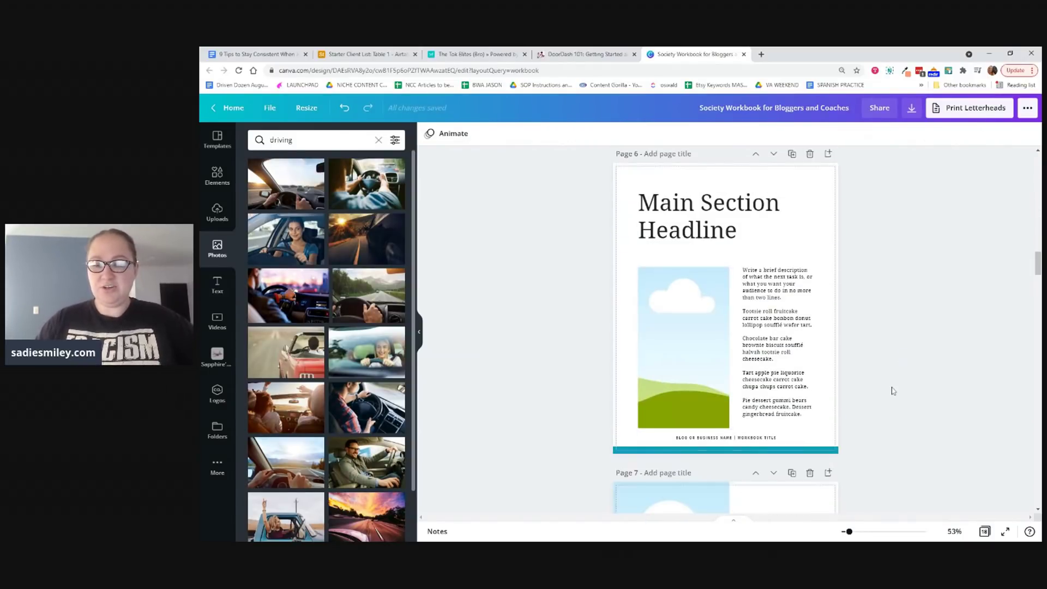
scroll(892, 390, down, 12)
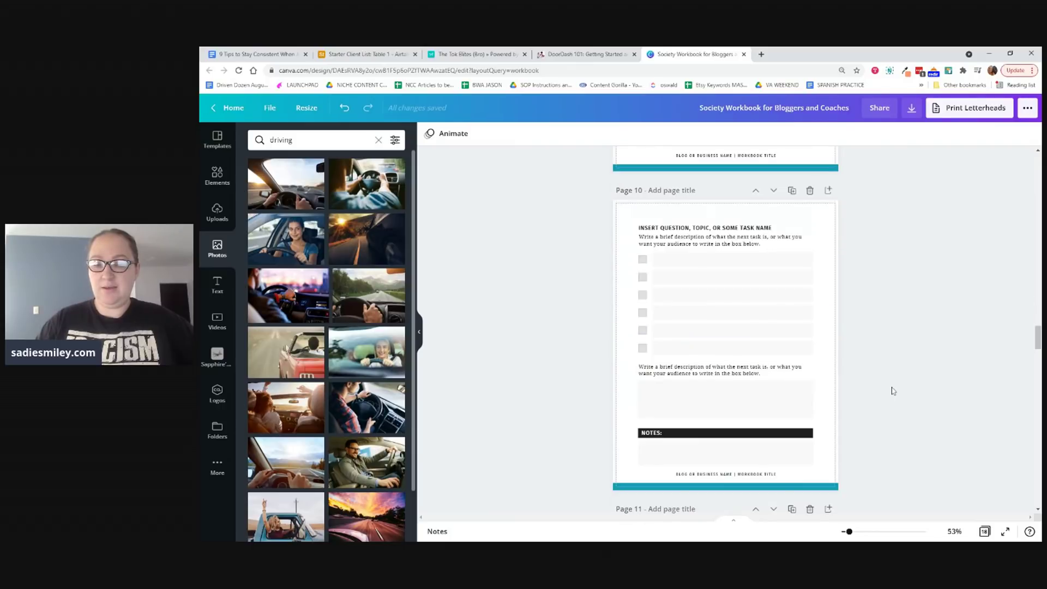
scroll(892, 390, down, 12)
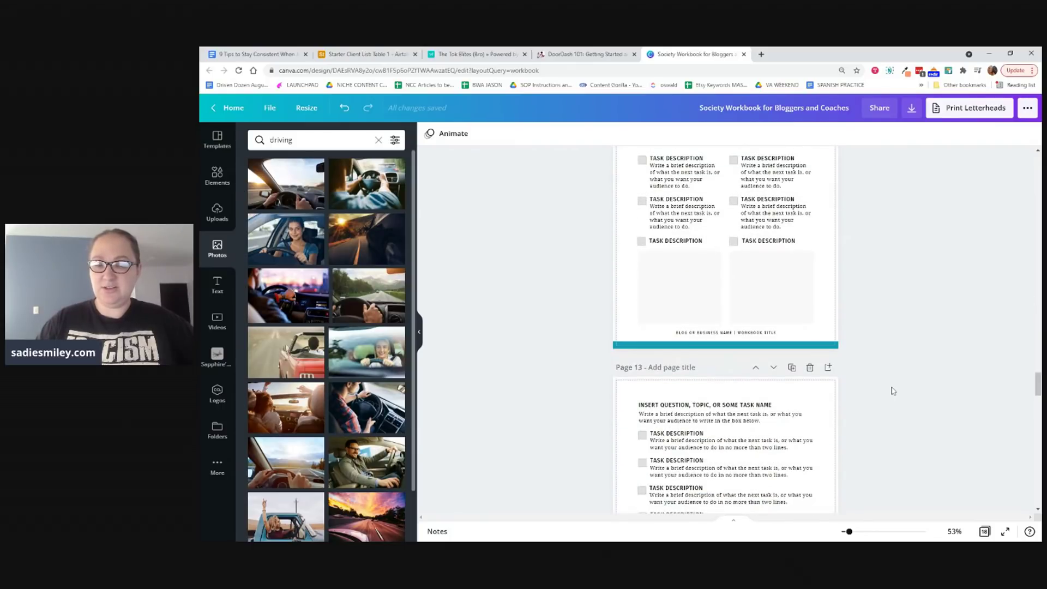
scroll(892, 390, down, 12)
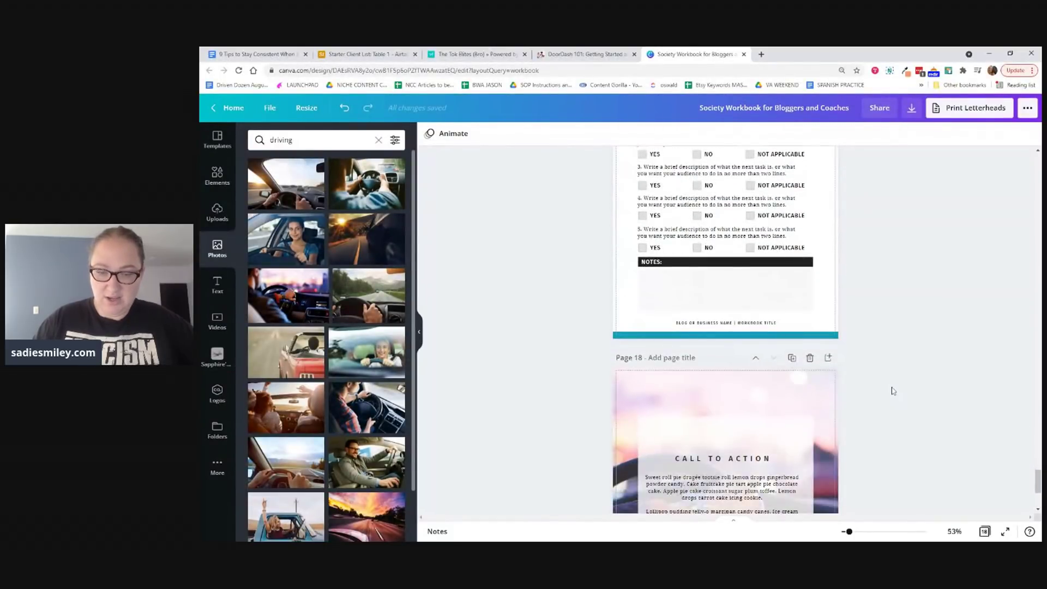
scroll(893, 390, down, 3)
scroll(892, 391, up, 20)
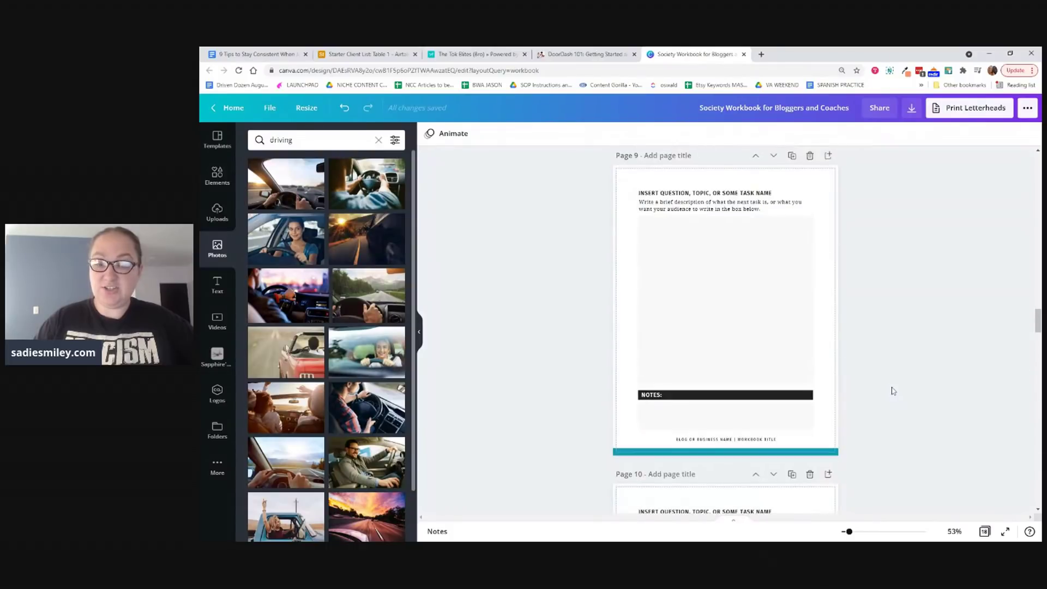
scroll(892, 391, up, 12)
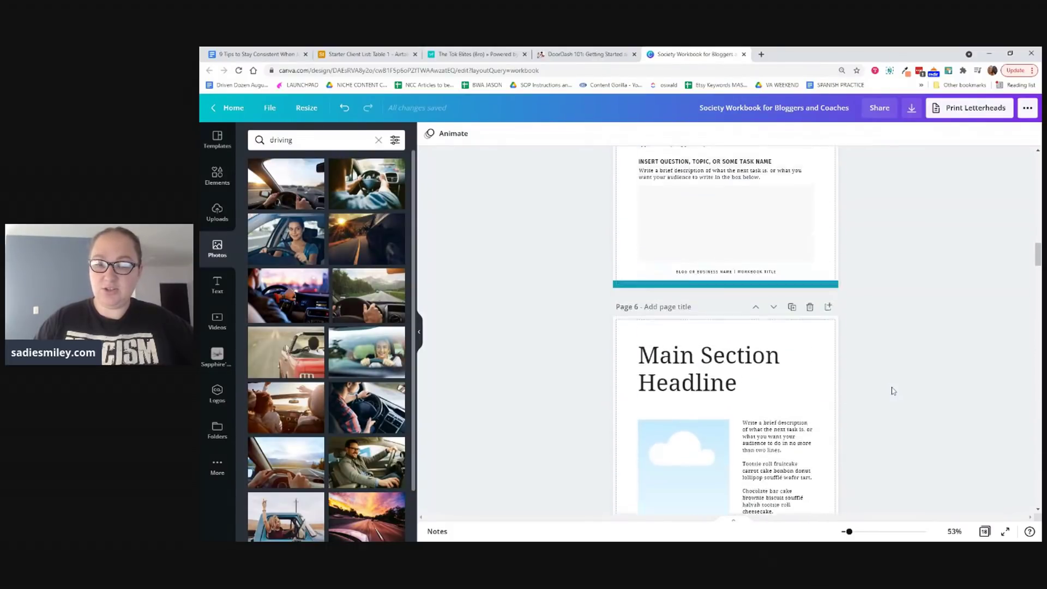
Step: Duplicate the section headline page (page 4) and move the copy down to become page 8
scroll(892, 391, up, 8)
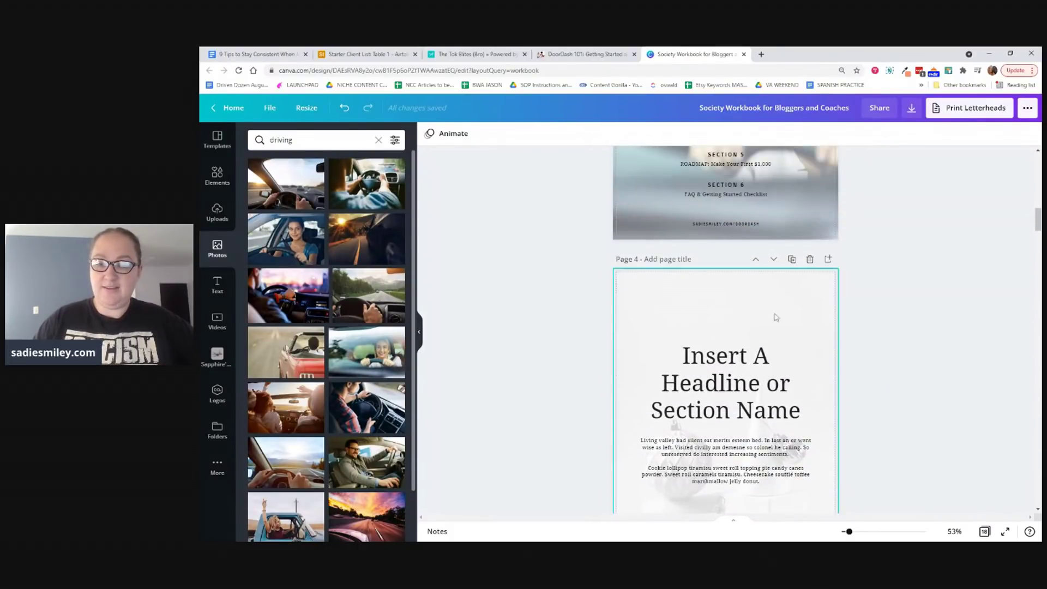
scroll(777, 327, up, 1)
scroll(780, 371, down, 2)
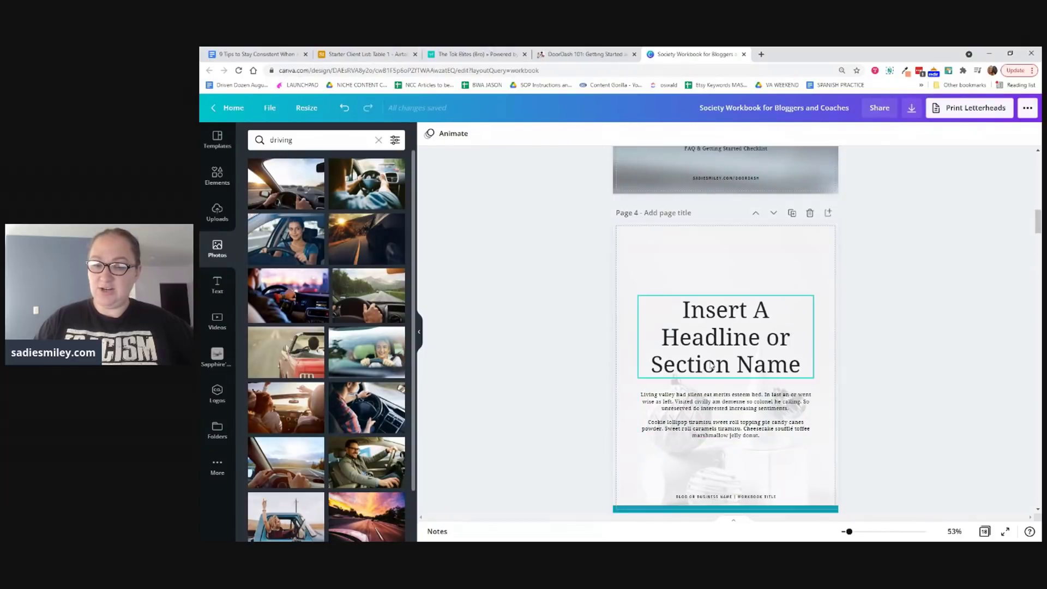
click(793, 215)
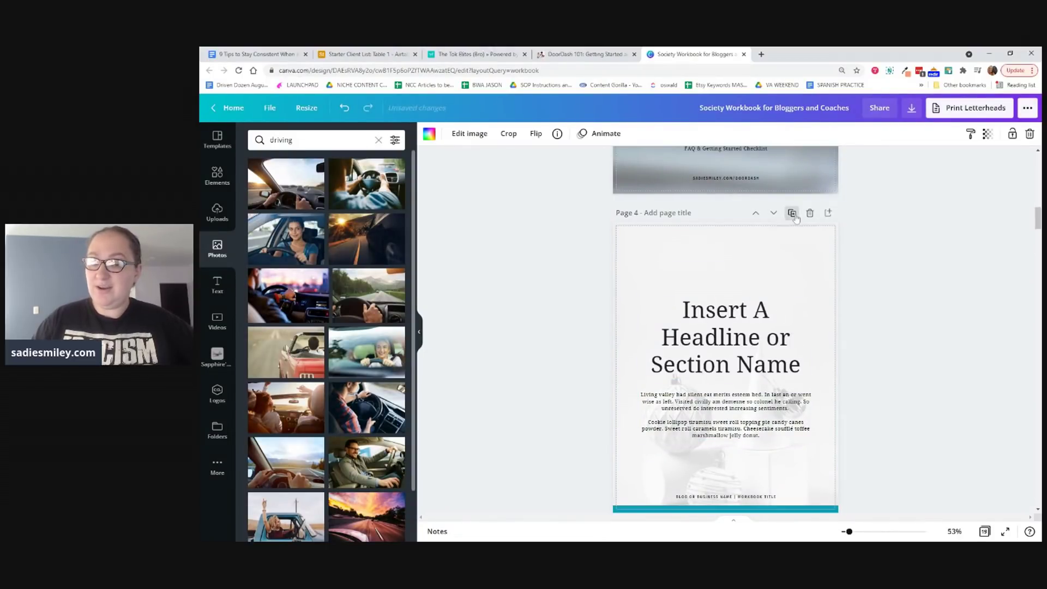
click(773, 217)
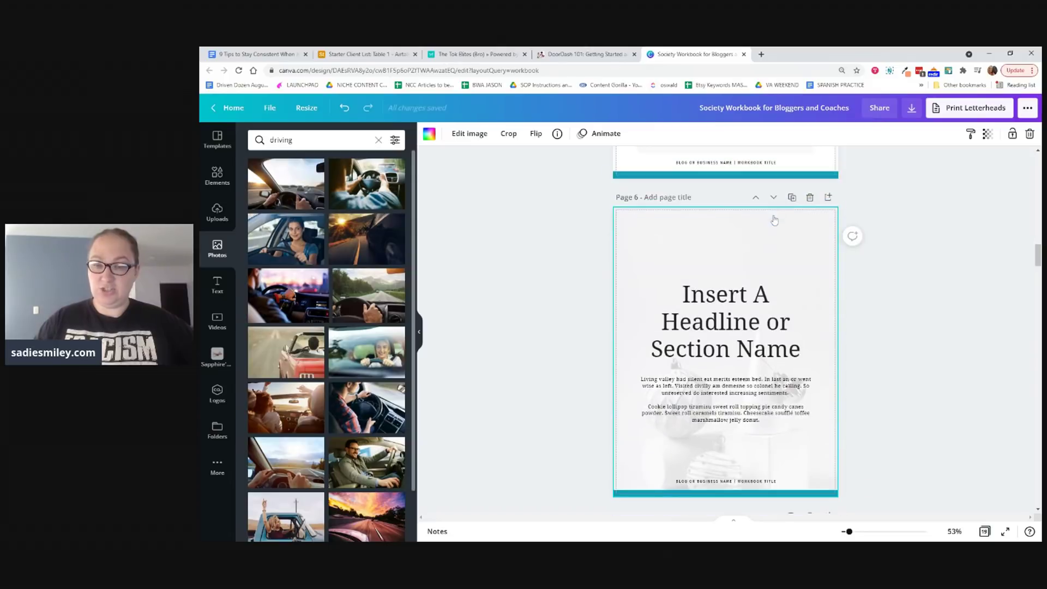
click(773, 197)
click(773, 180)
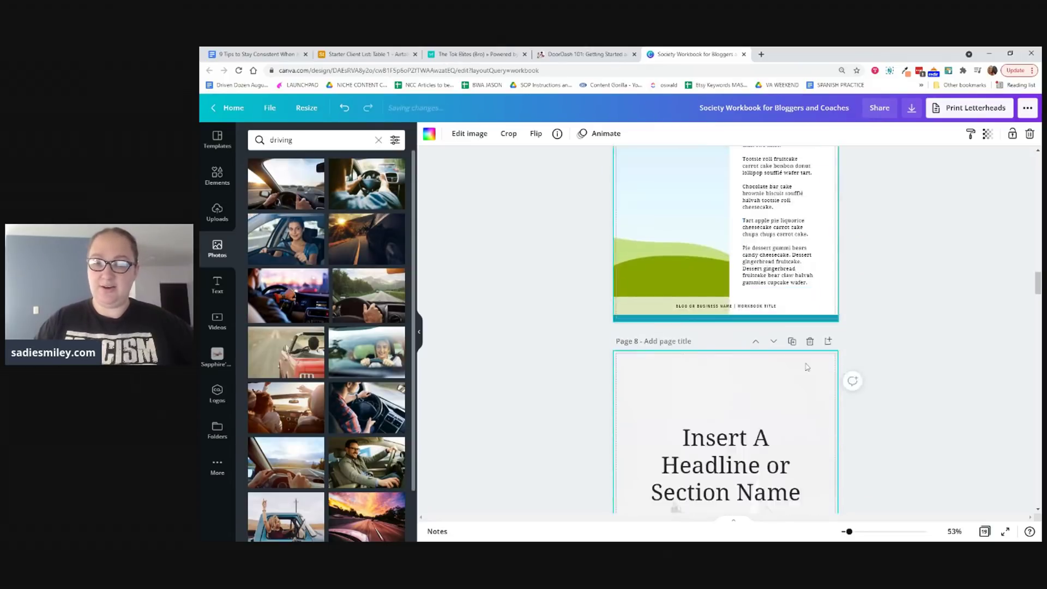
Step: Replace page 4's background image with the photo of the dark-haired woman in a blue shirt driving
scroll(783, 396, up, 10)
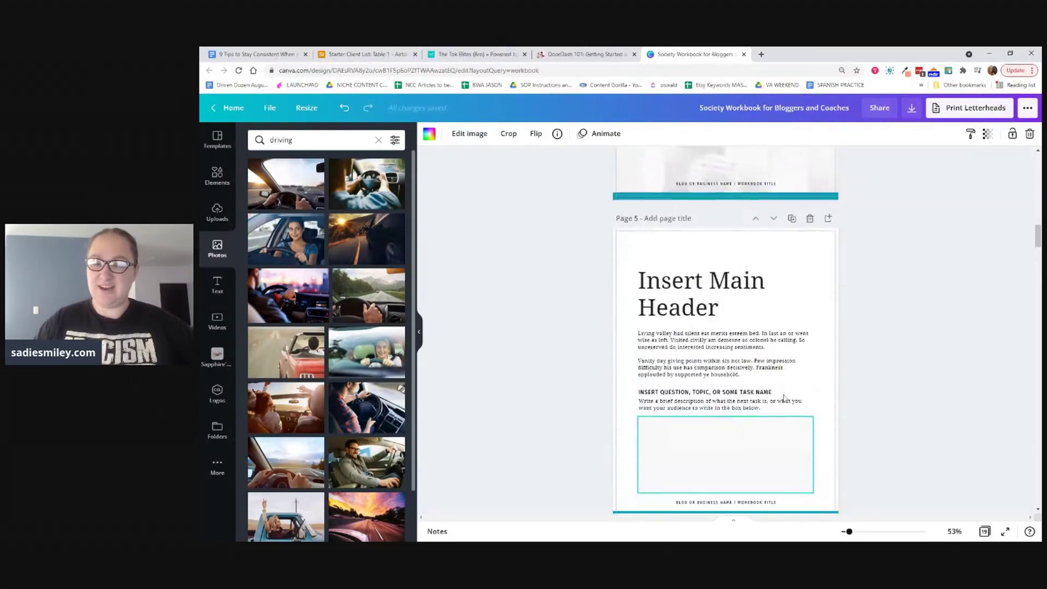
scroll(783, 396, down, 3)
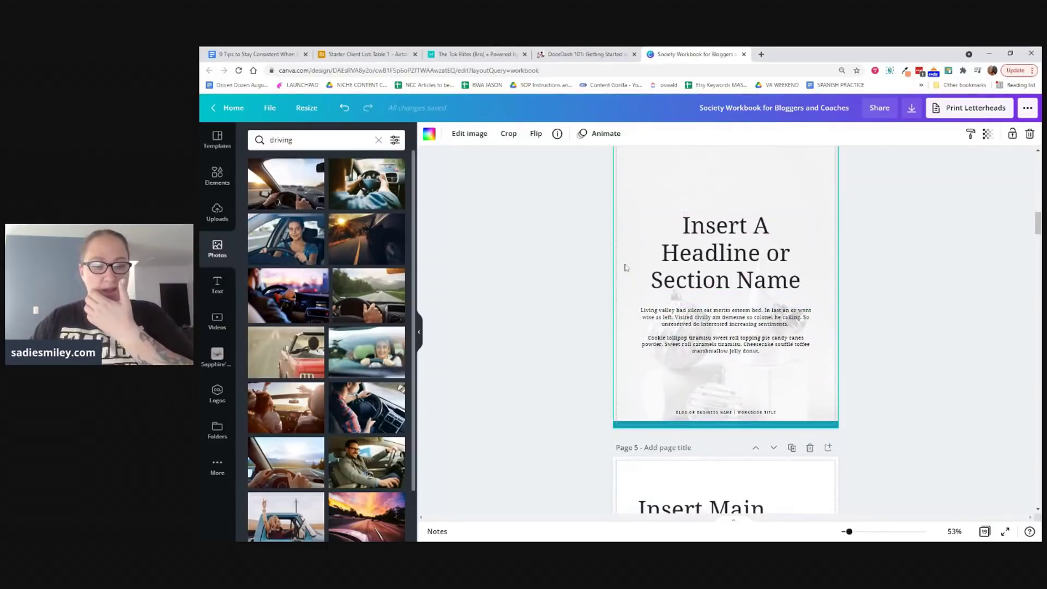
scroll(618, 294, up, 2)
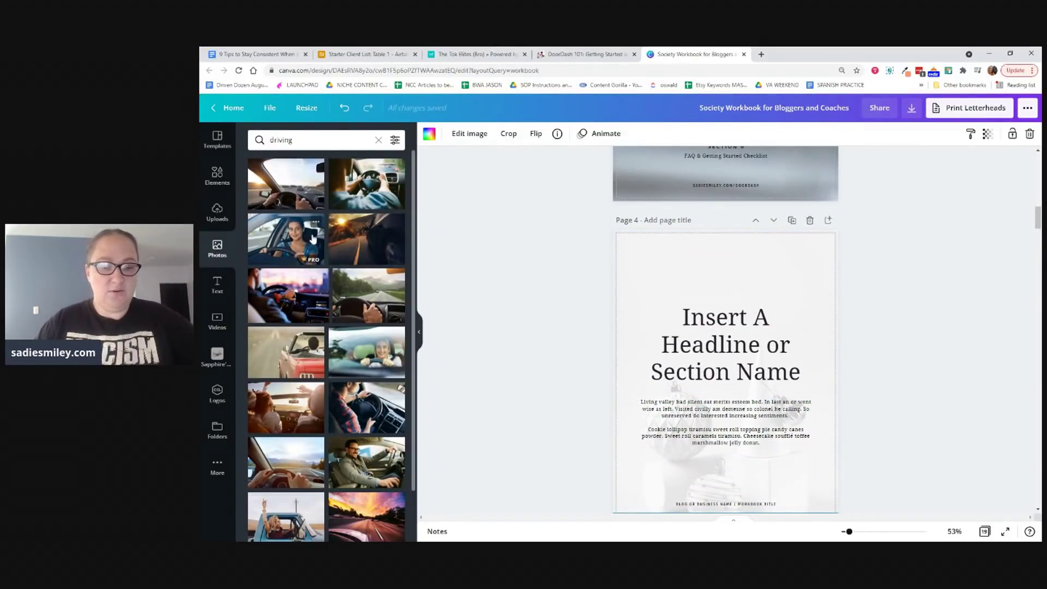
drag(285, 238, 682, 327)
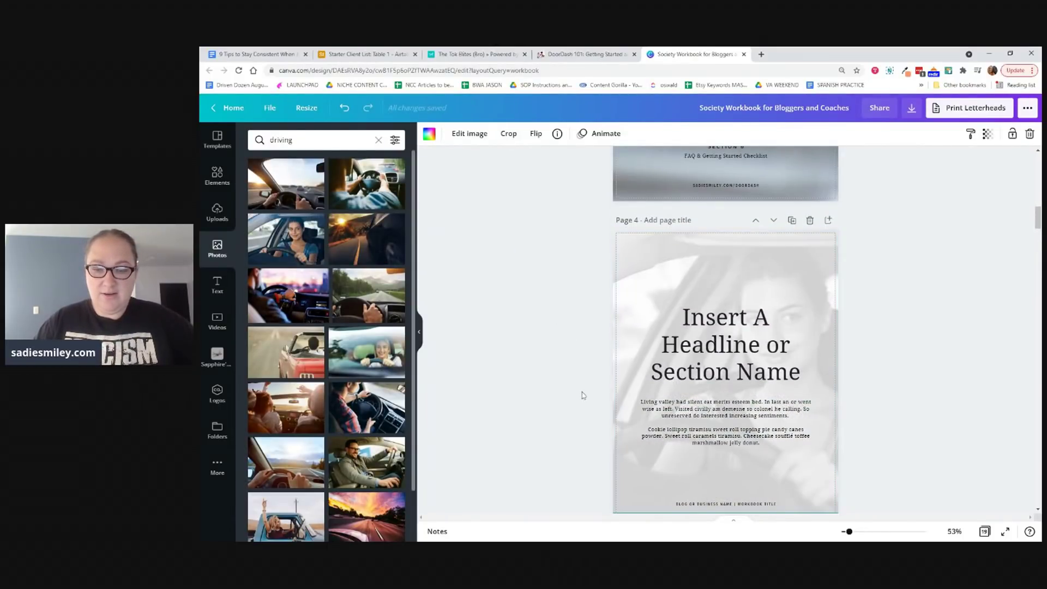
Step: Replace the headline placeholder on page 4 with "What is DoorDash?"
scroll(551, 355, down, 1)
double_click(696, 288)
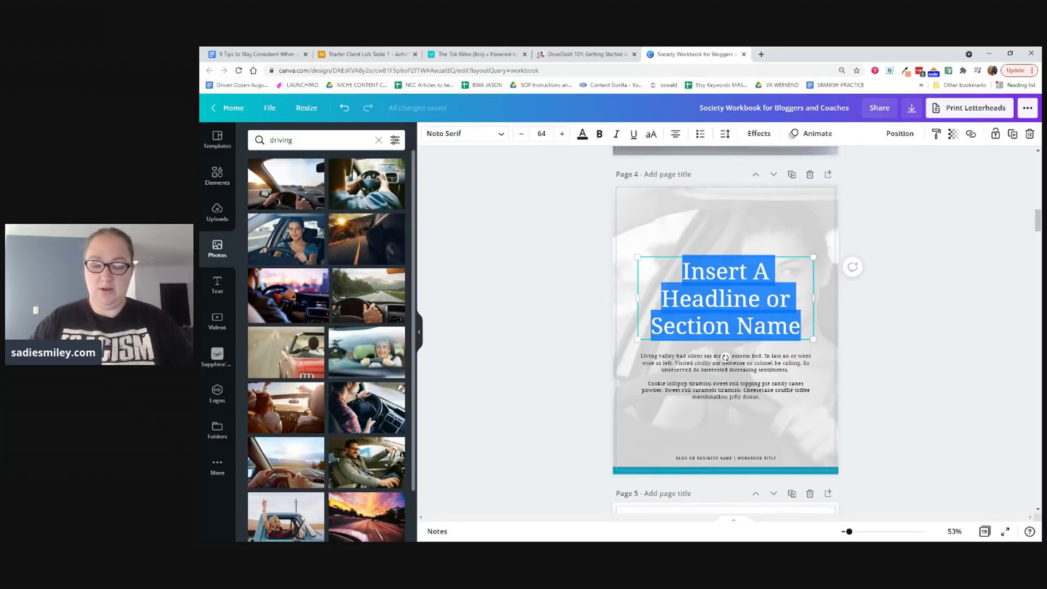
text(What is DoorDas)
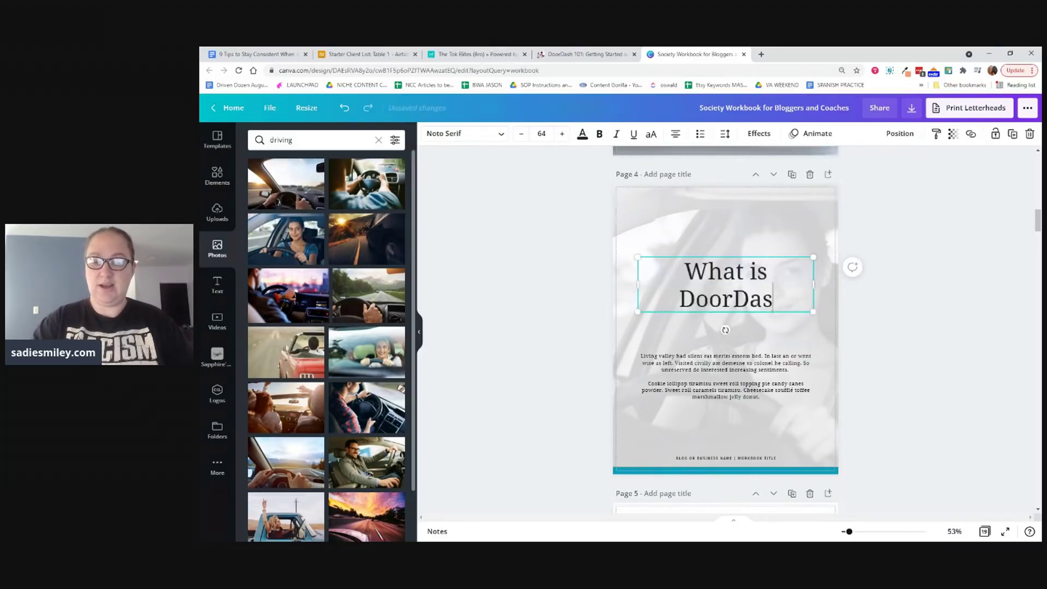
text(h?)
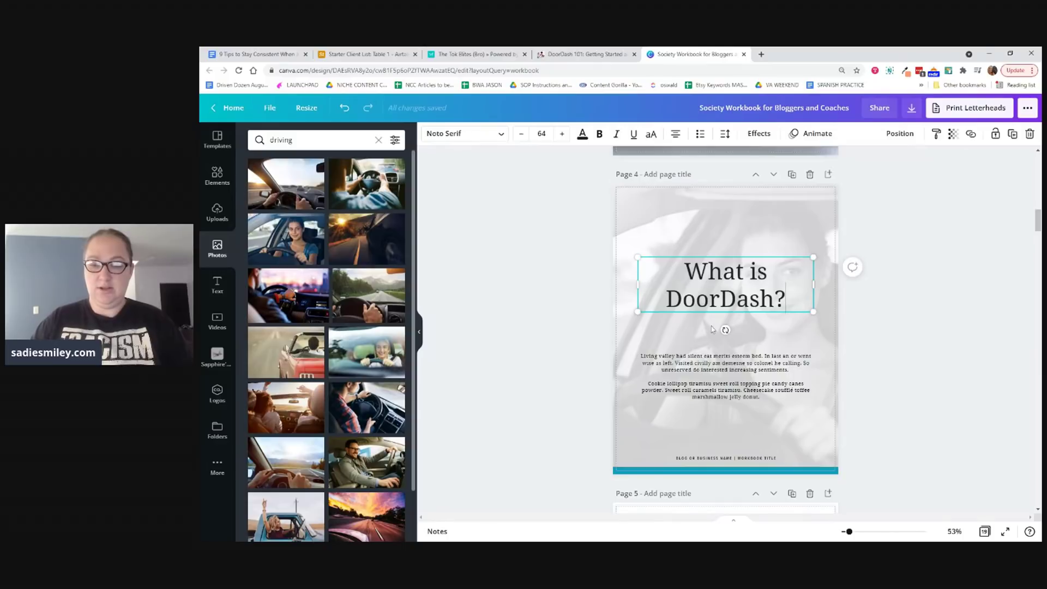
Step: Switch to the DoorDash 101 blog post and copy the three paragraphs under the "What is DoorDash?" heading
click(716, 376)
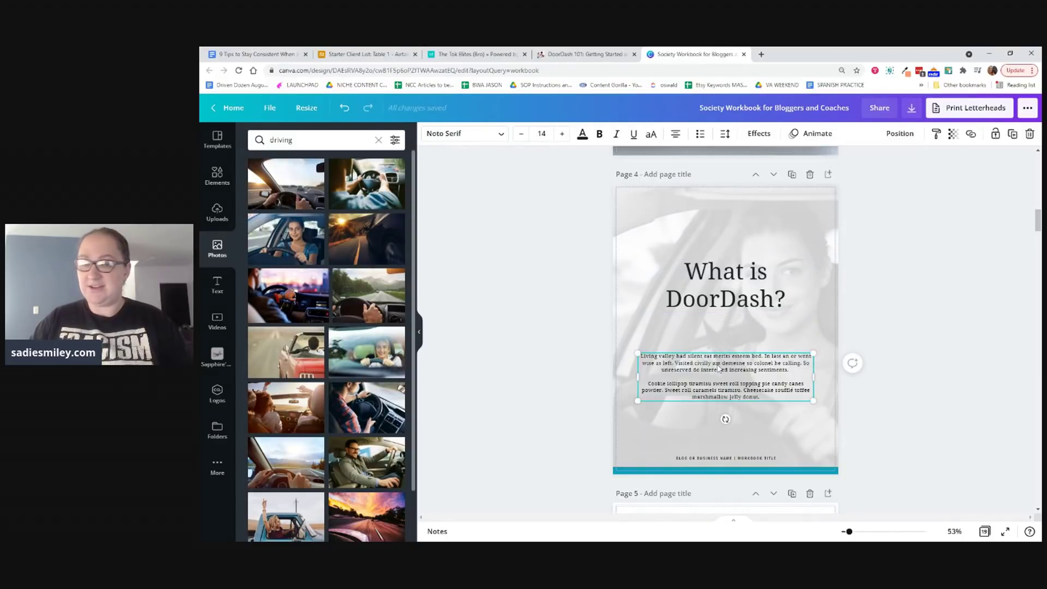
click(583, 54)
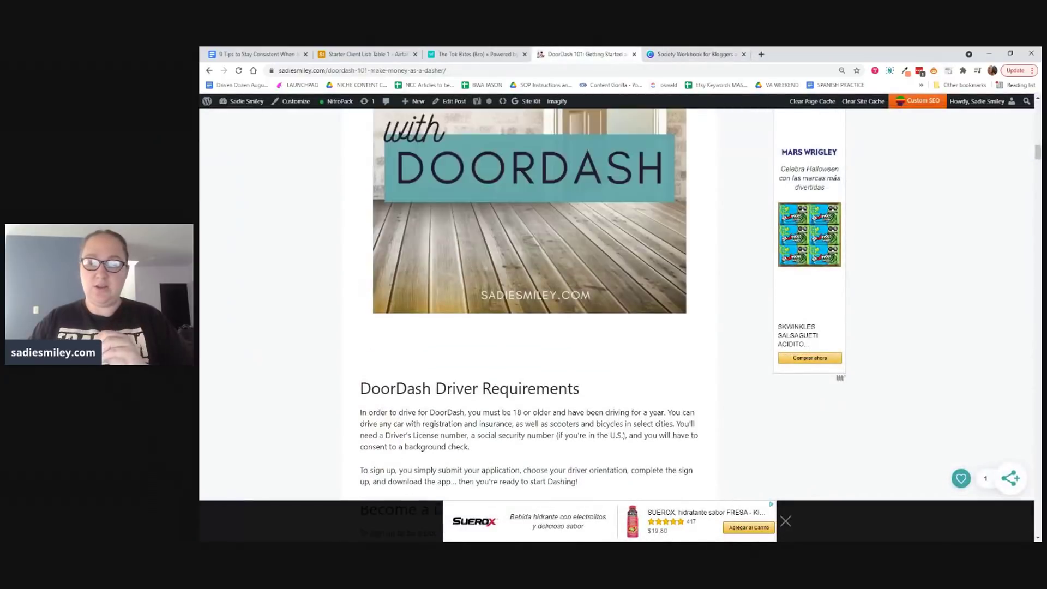
scroll(545, 300, up, 5)
scroll(529, 300, down, 8)
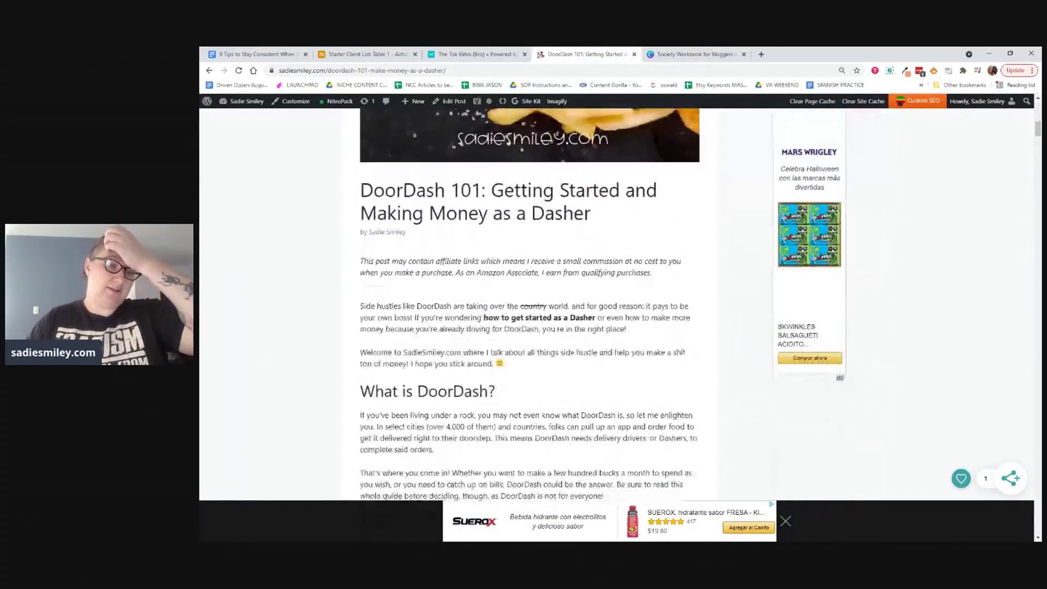
scroll(529, 300, down, 3)
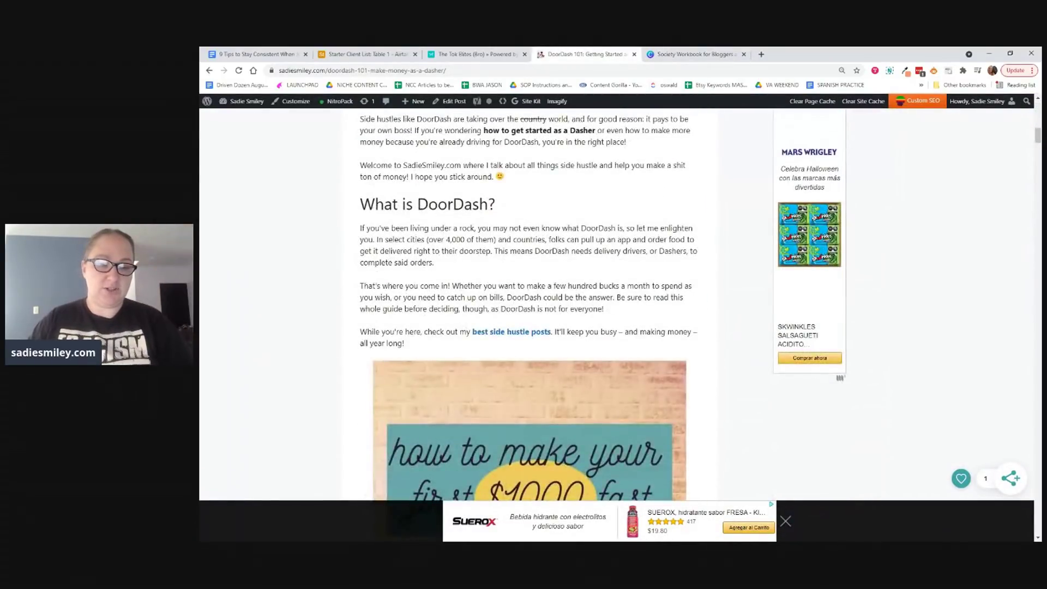
drag(360, 228, 645, 350)
key(ctrl+c)
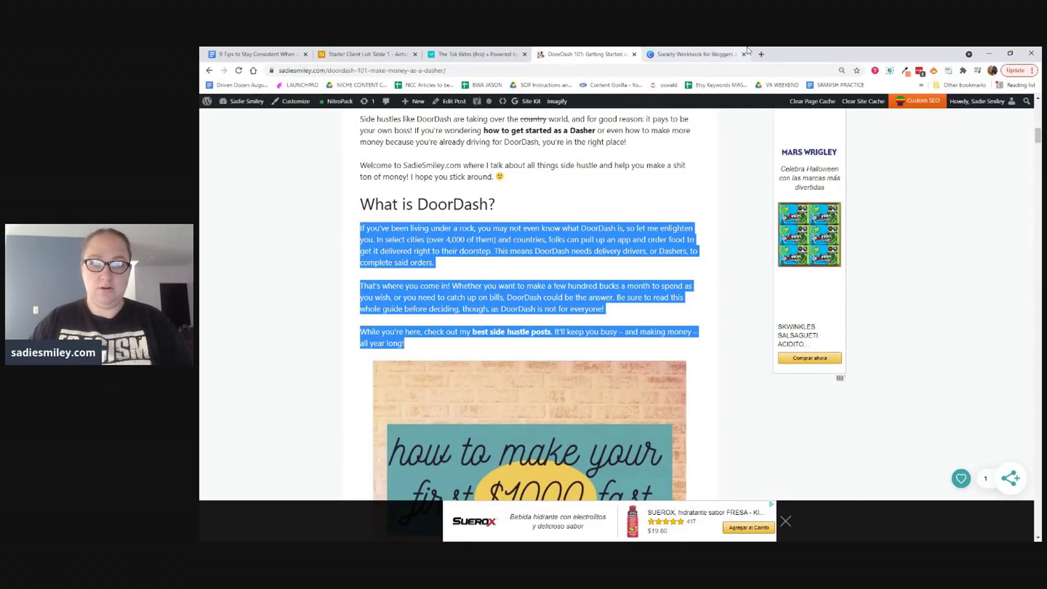
Step: Replace page 4's placeholder body text with the copied blog paragraphs and add a blank line between the first two
click(698, 54)
double_click(703, 371)
click(713, 384)
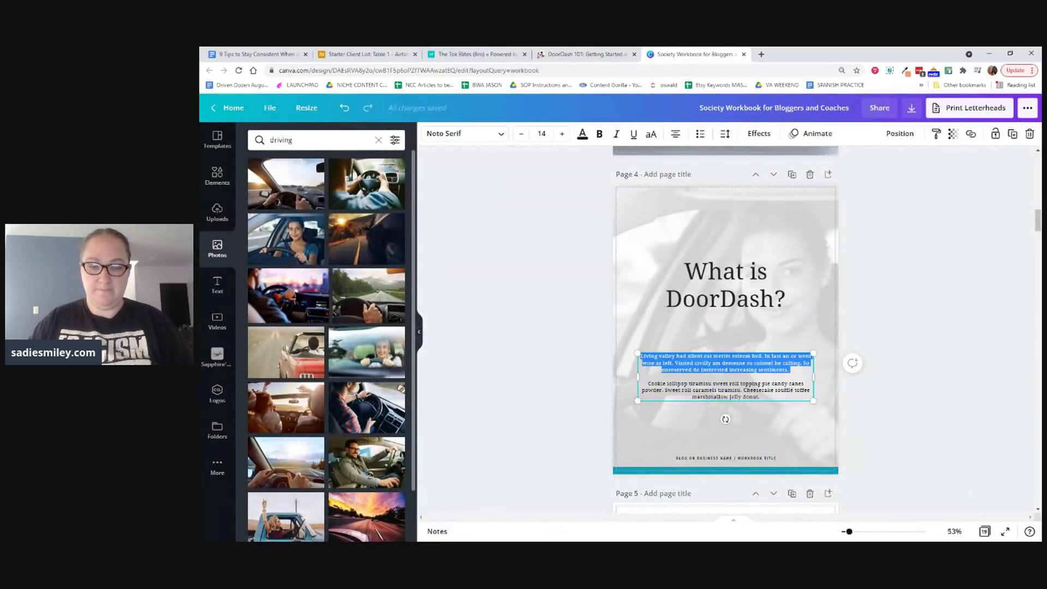
key(ctrl+a)
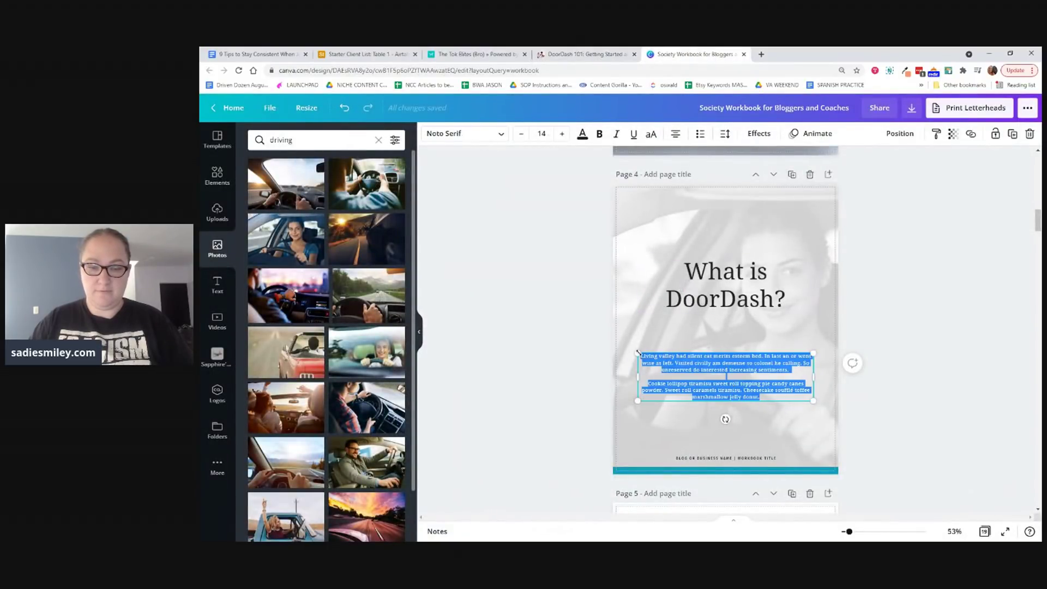
key(ctrl+v)
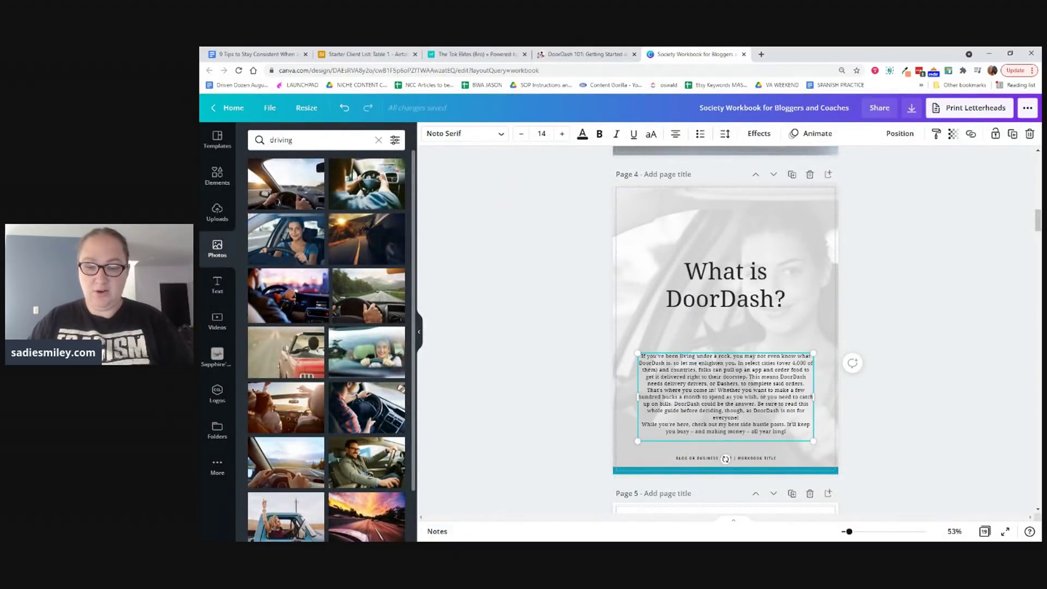
key(Return)
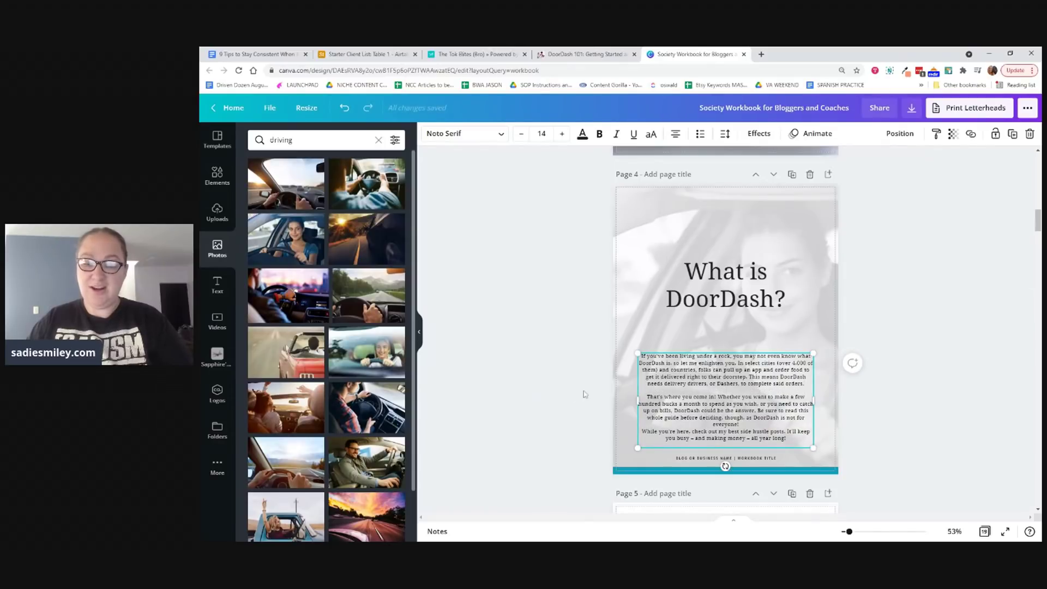
Step: Move page 4's body text up to just below the headline and left-align all its paragraphs
click(584, 394)
drag(740, 441, 740, 417)
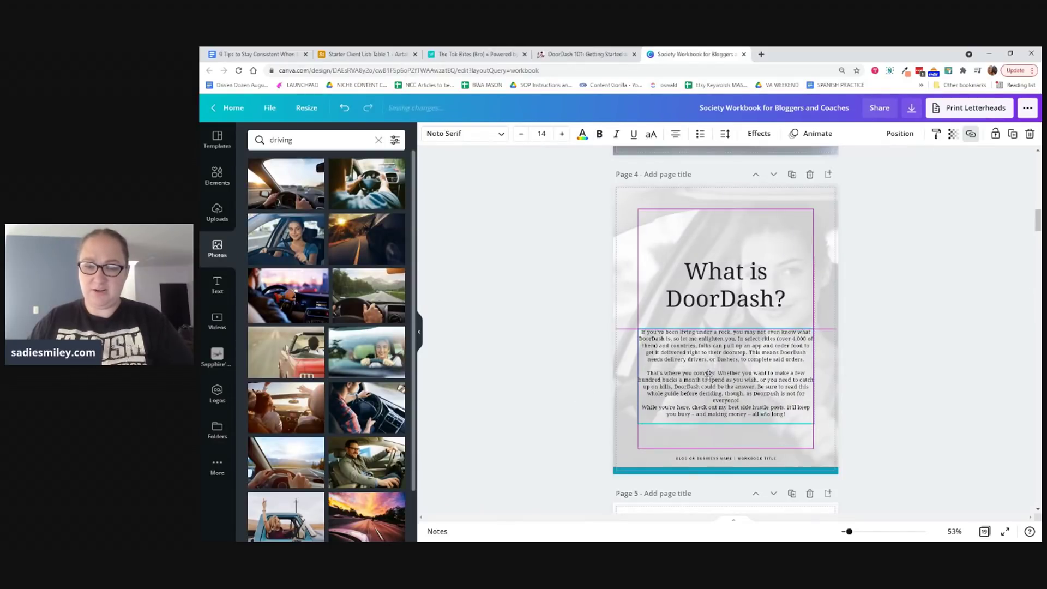
click(747, 403)
click(675, 133)
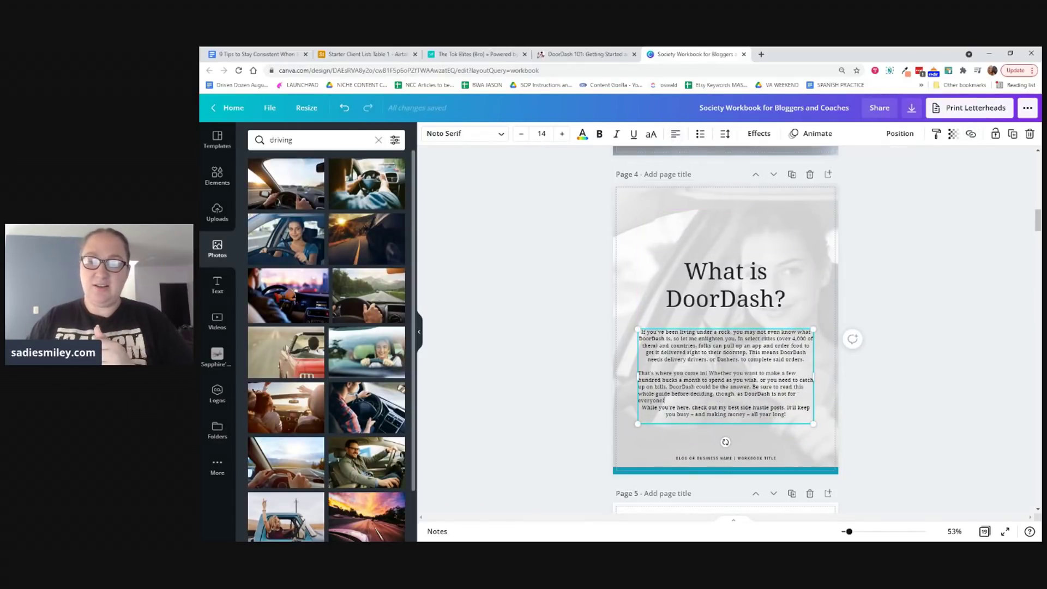
key(ctrl+a)
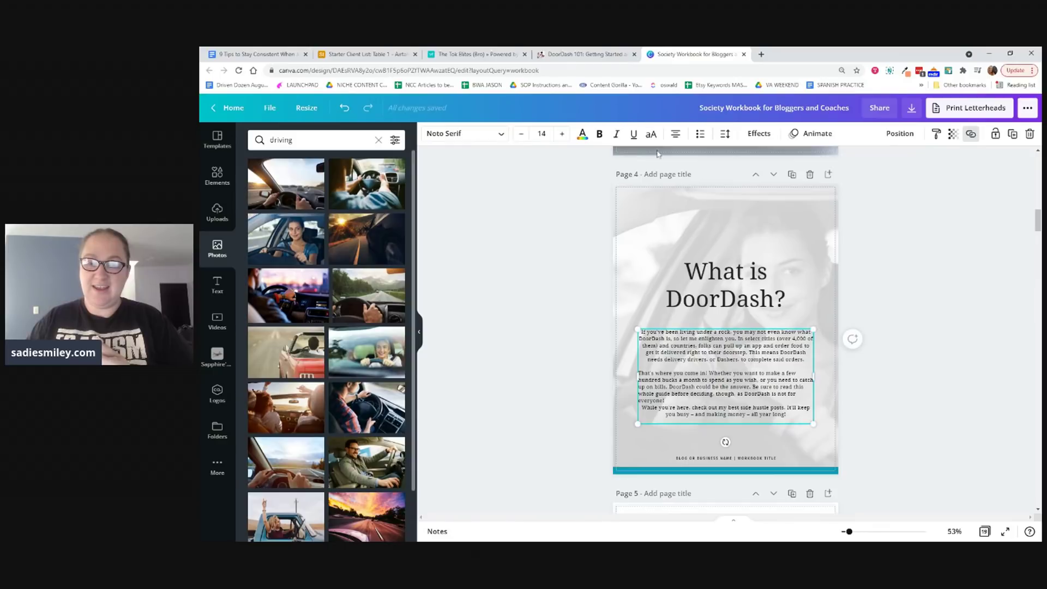
click(675, 133)
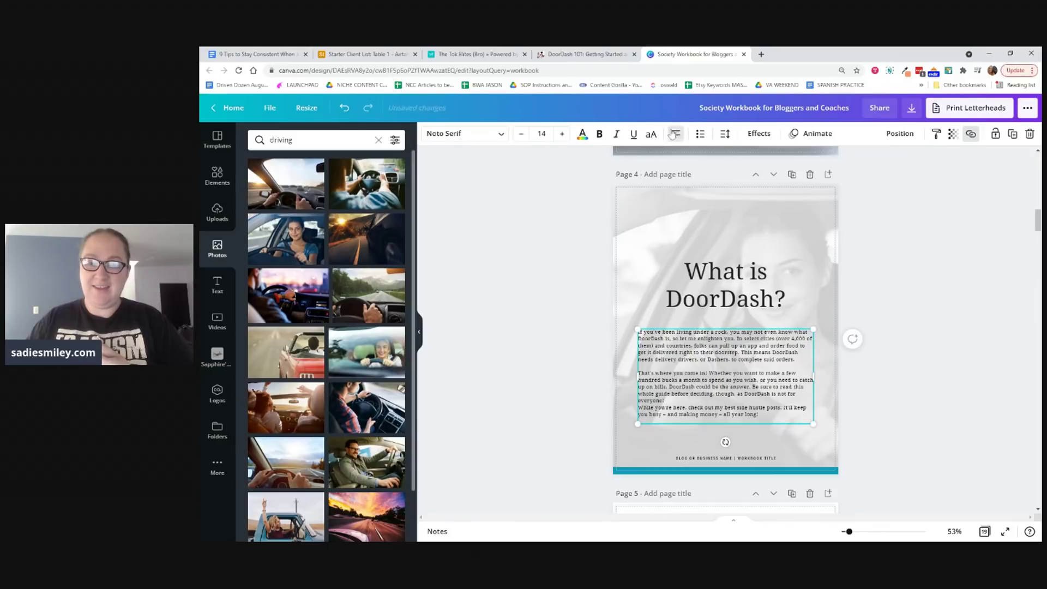
Step: Add a blank line before the last paragraph of page 4's body text
click(696, 403)
key(Return)
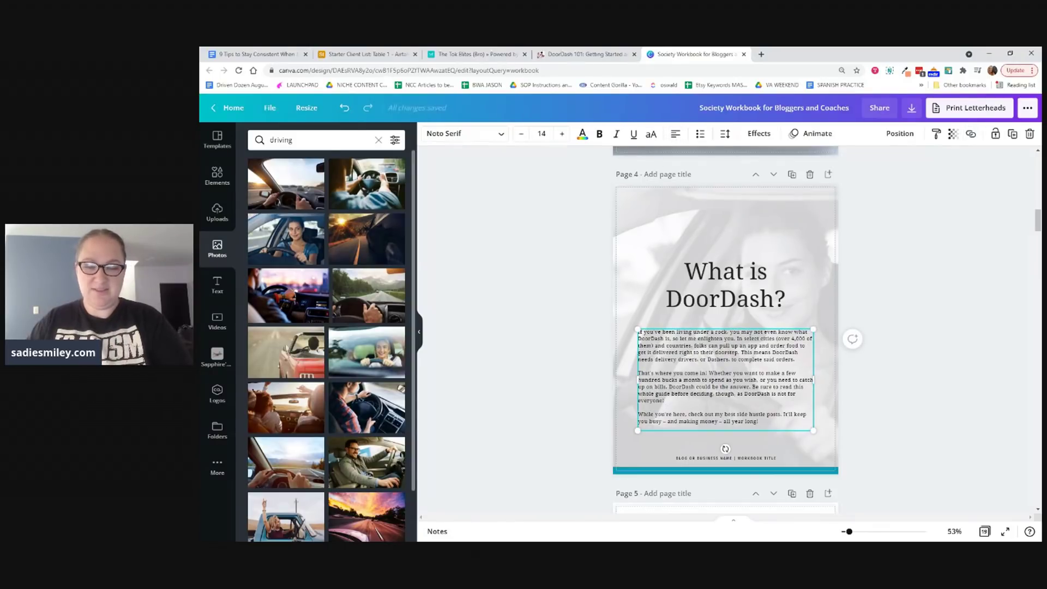
click(913, 410)
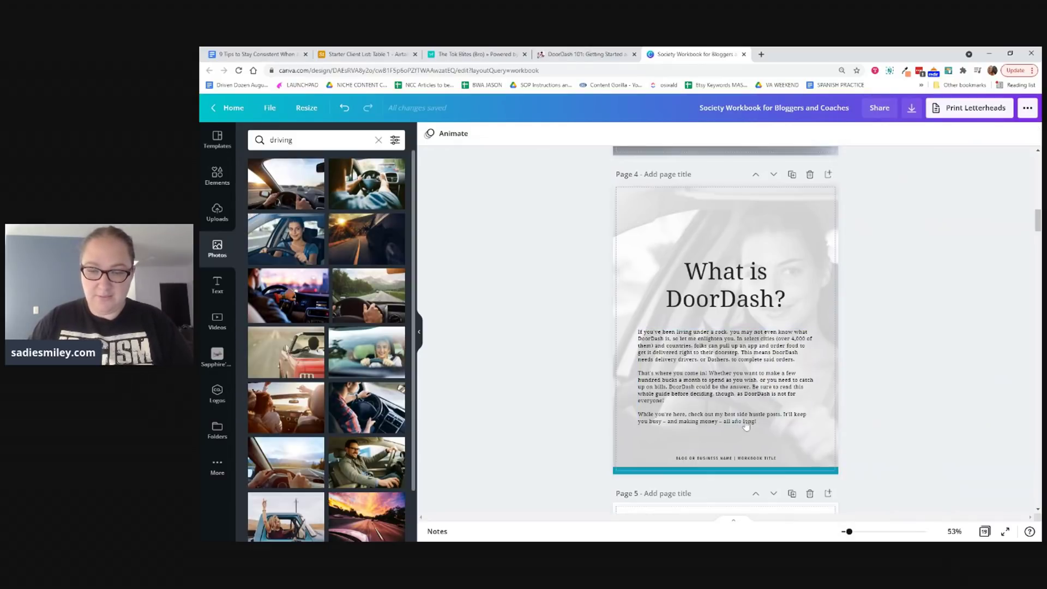
Step: Delete the closing paragraph about the side hustle posts from page 4's body text
click(670, 421)
drag(638, 414, 759, 421)
key(BackSpace)
key(BackSpace)
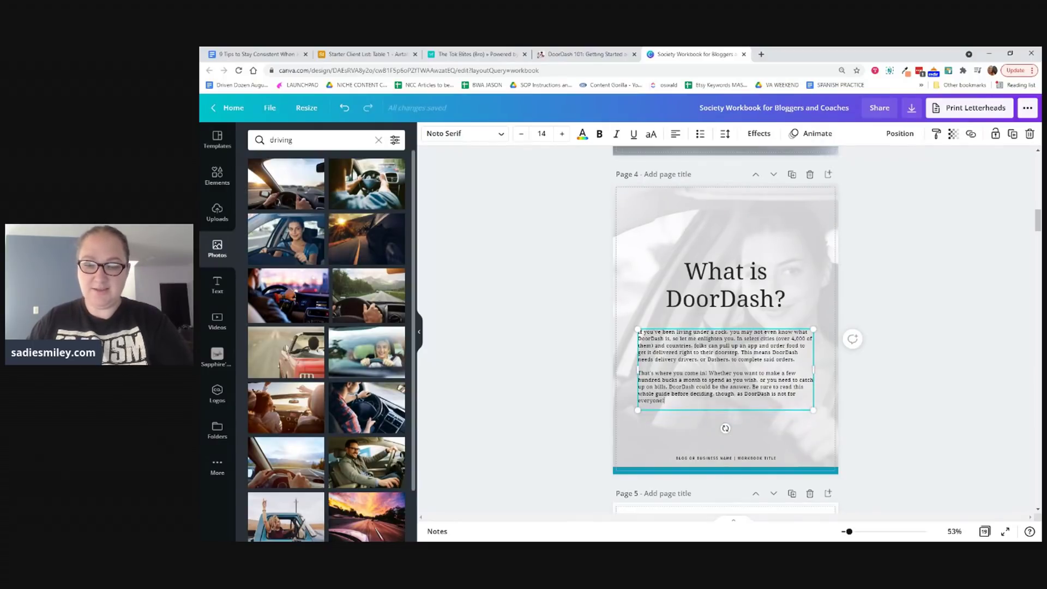
click(588, 404)
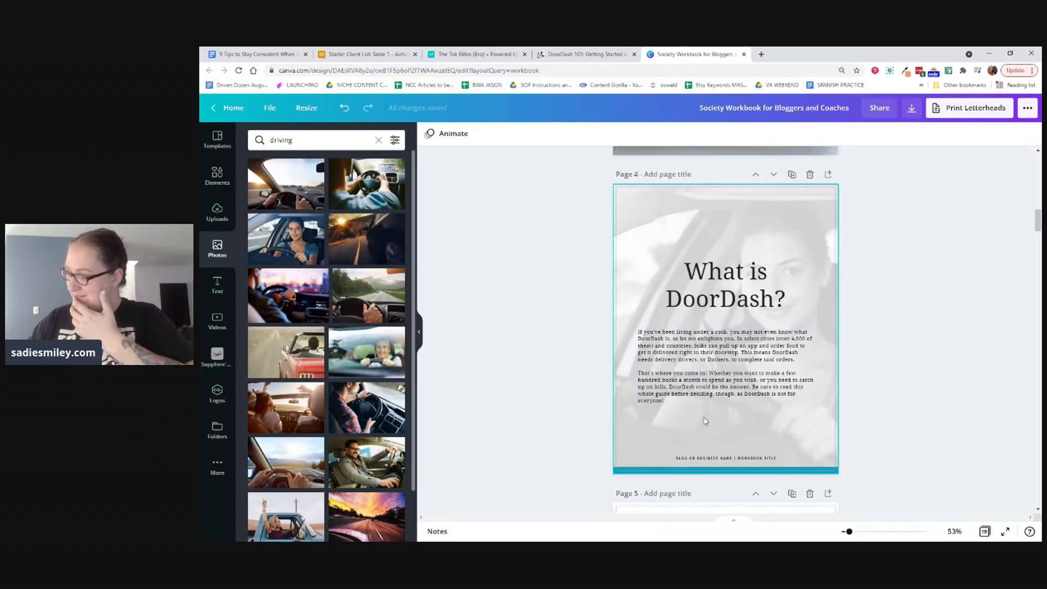
Step: Replace the "Insert Main Header" placeholder on page 5 with "How to Become a Dasher"
scroll(698, 408, down, 3)
scroll(698, 408, down, 5)
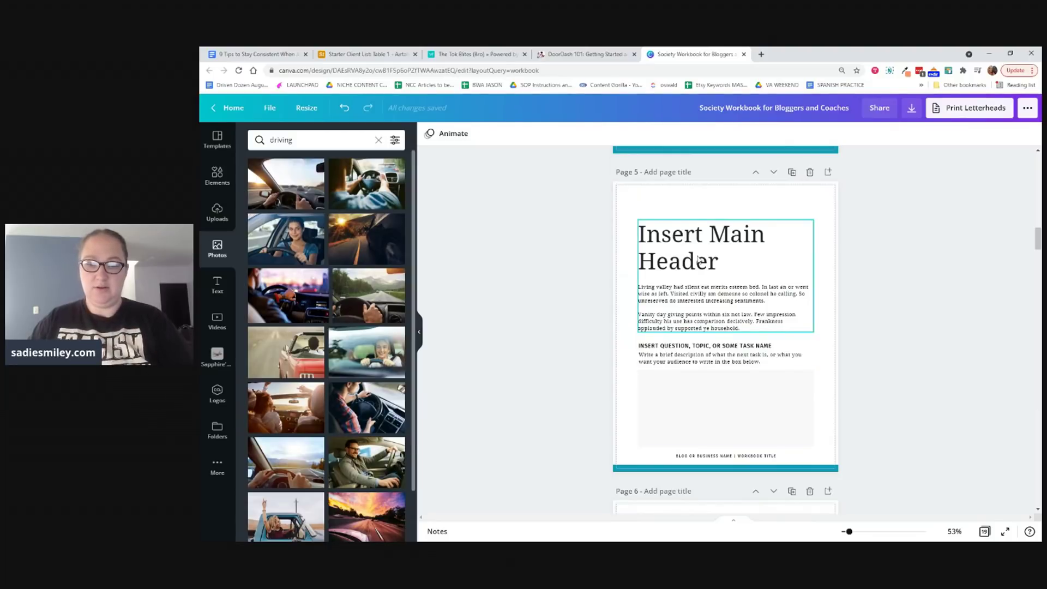
scroll(699, 260, up, 6)
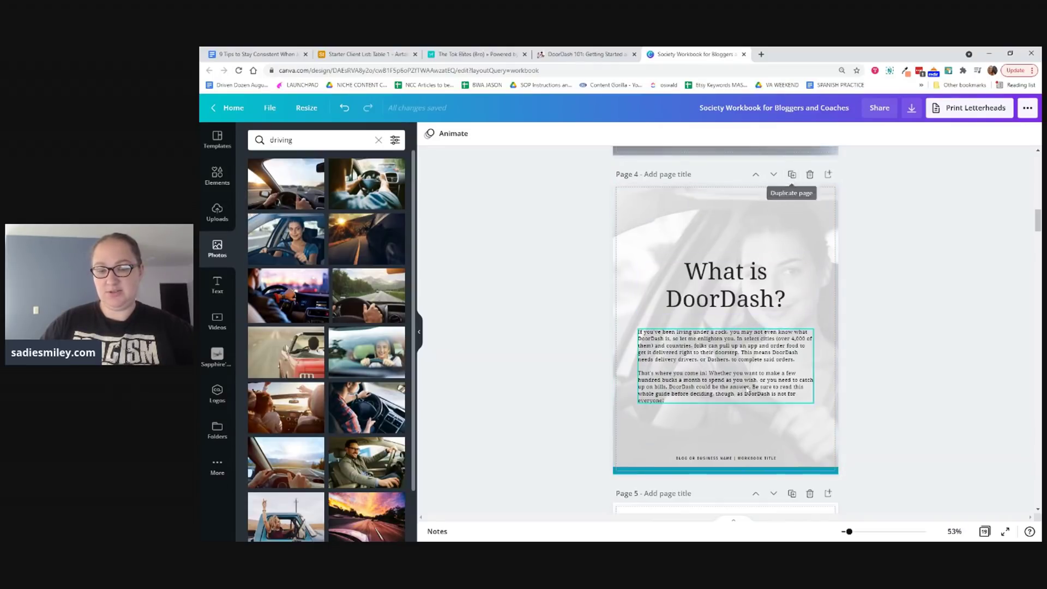
scroll(741, 390, down, 5)
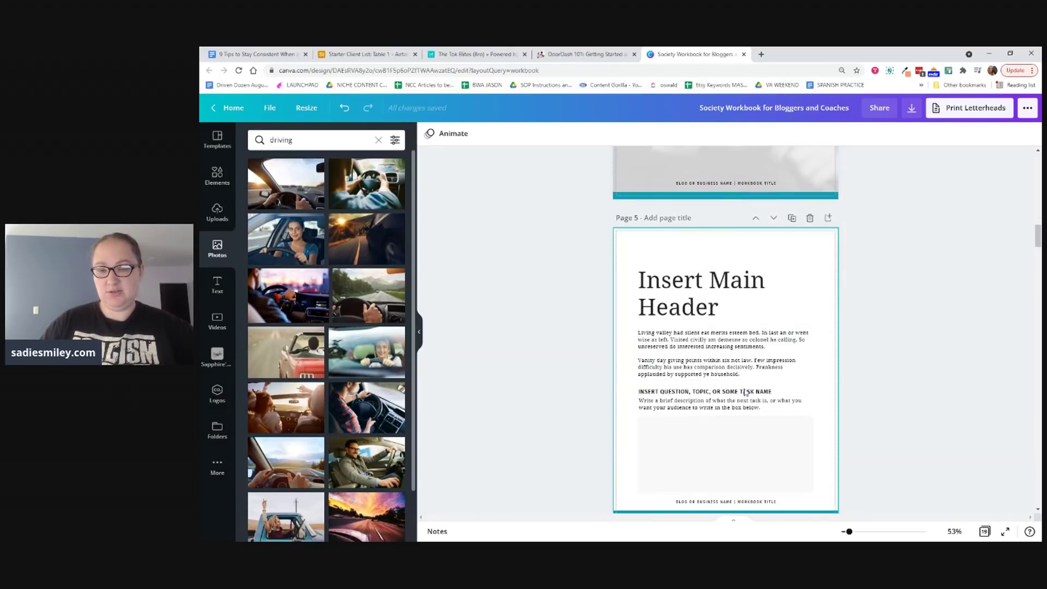
double_click(693, 294)
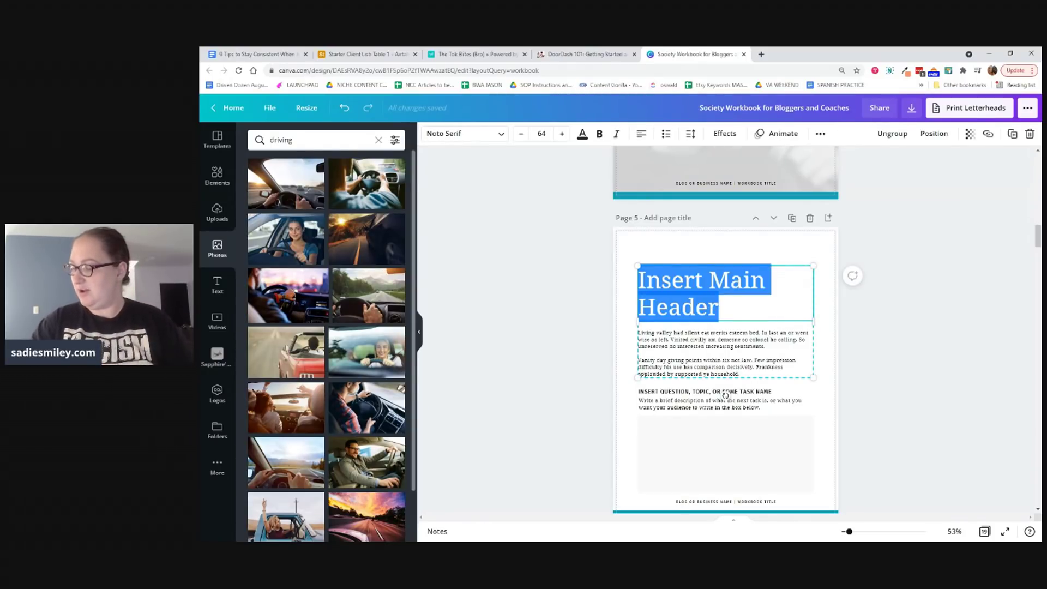
text(How to Become a )
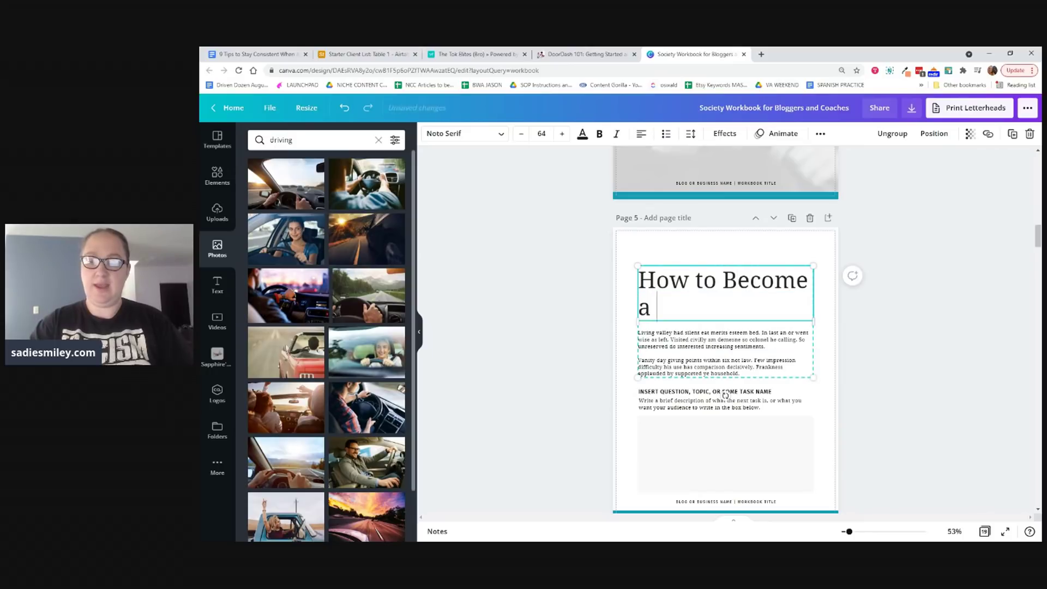
text(Dasher)
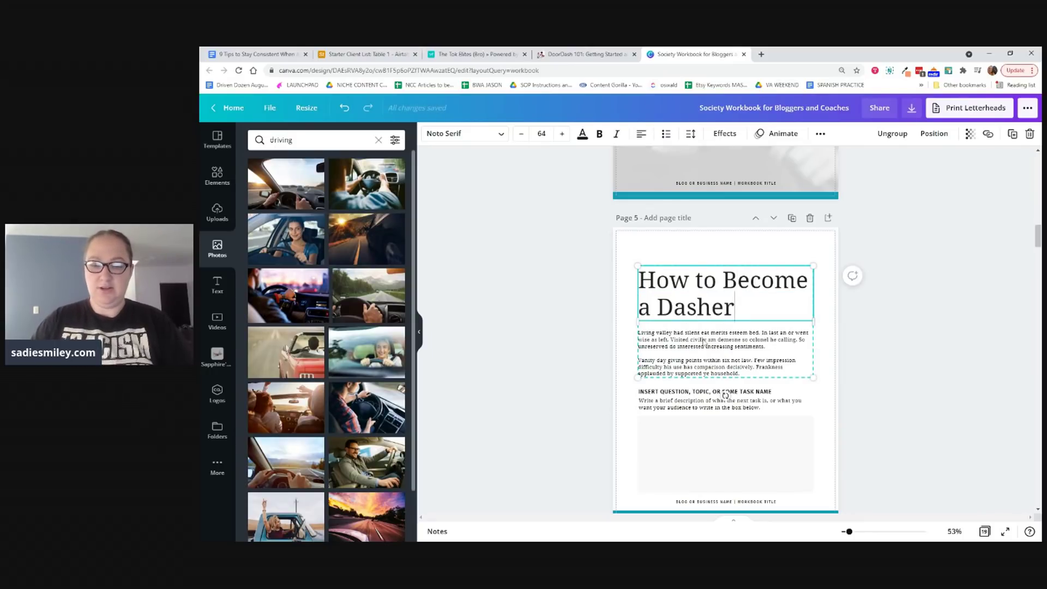
click(709, 348)
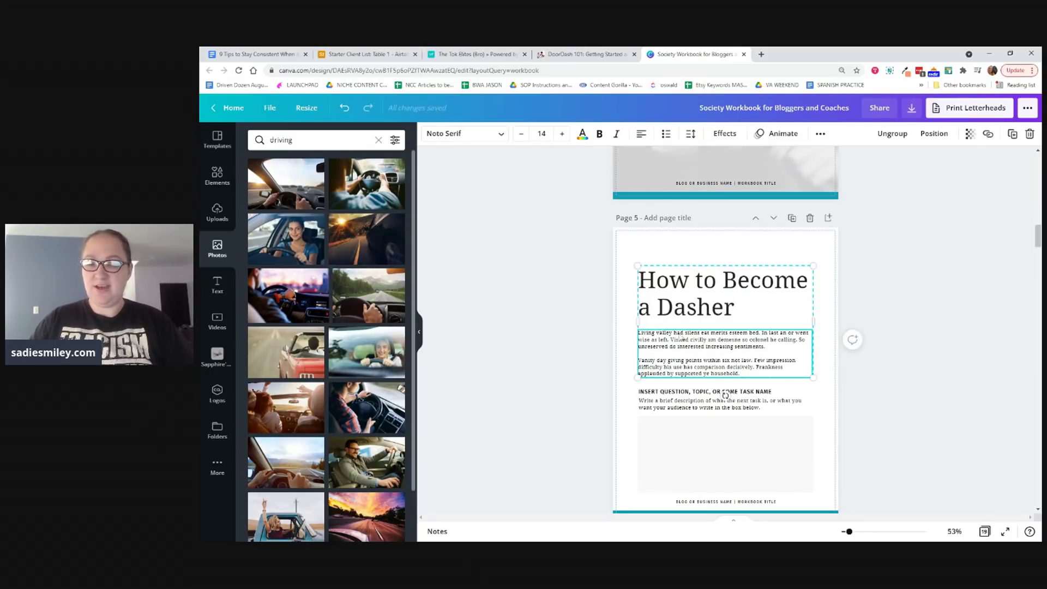
drag(720, 355, 761, 345)
click(342, 107)
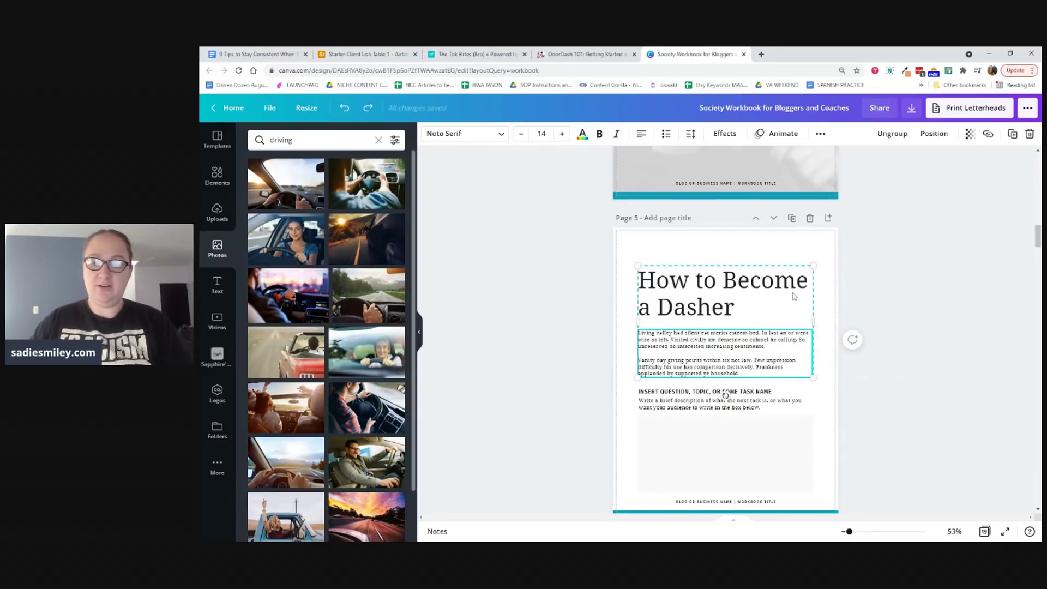
click(612, 351)
mouse_move(654, 349)
mouse_down()
mouse_move(698, 347)
mouse_move(649, 344)
mouse_up()
click(346, 114)
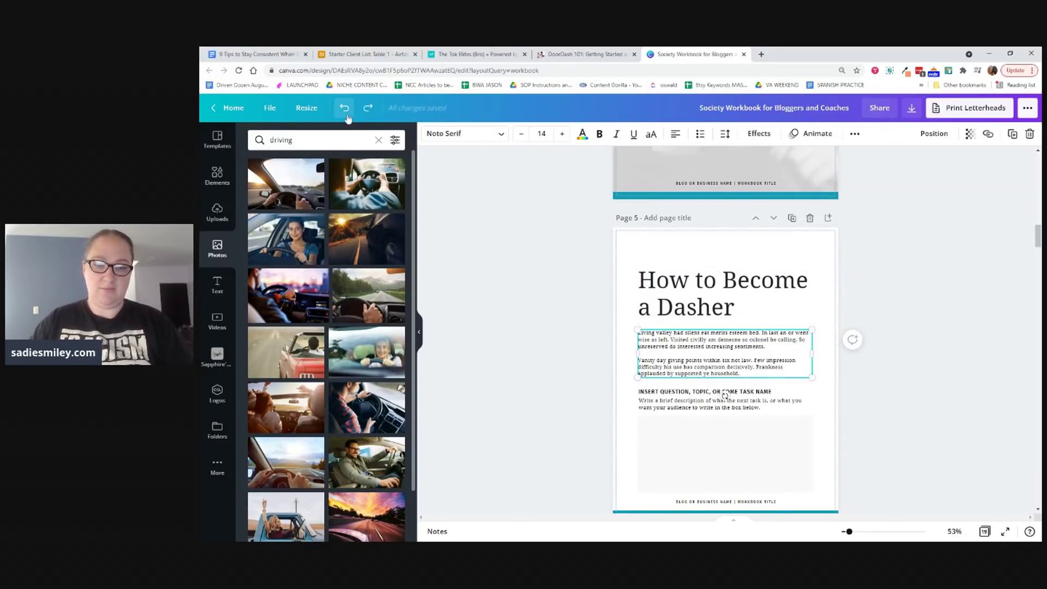
click(345, 110)
click(345, 109)
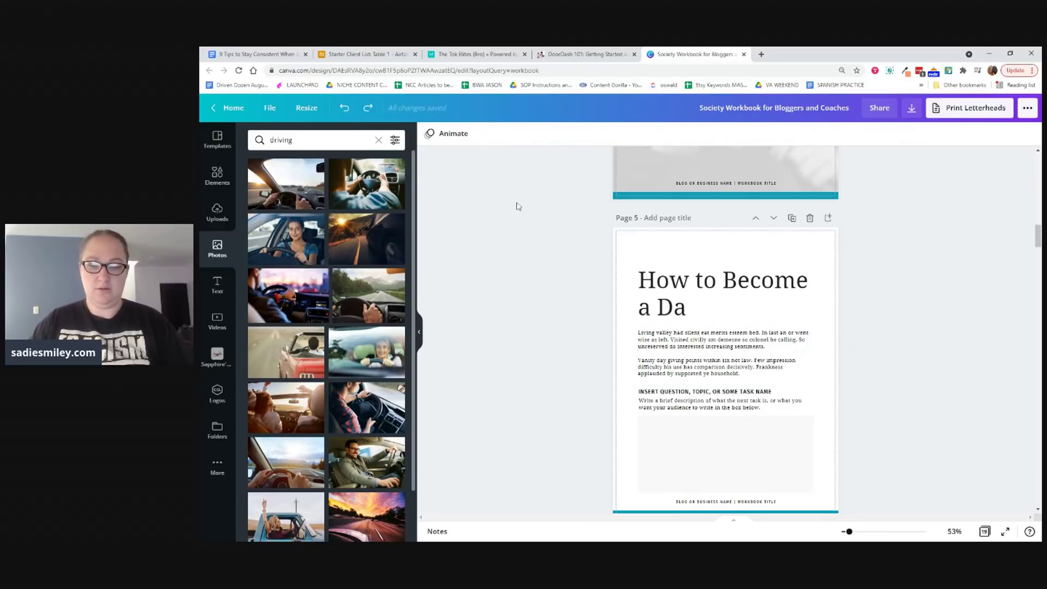
Step: Complete the truncated page 5 header so it reads "How to Become a Dasher"
double_click(729, 316)
text(sher)
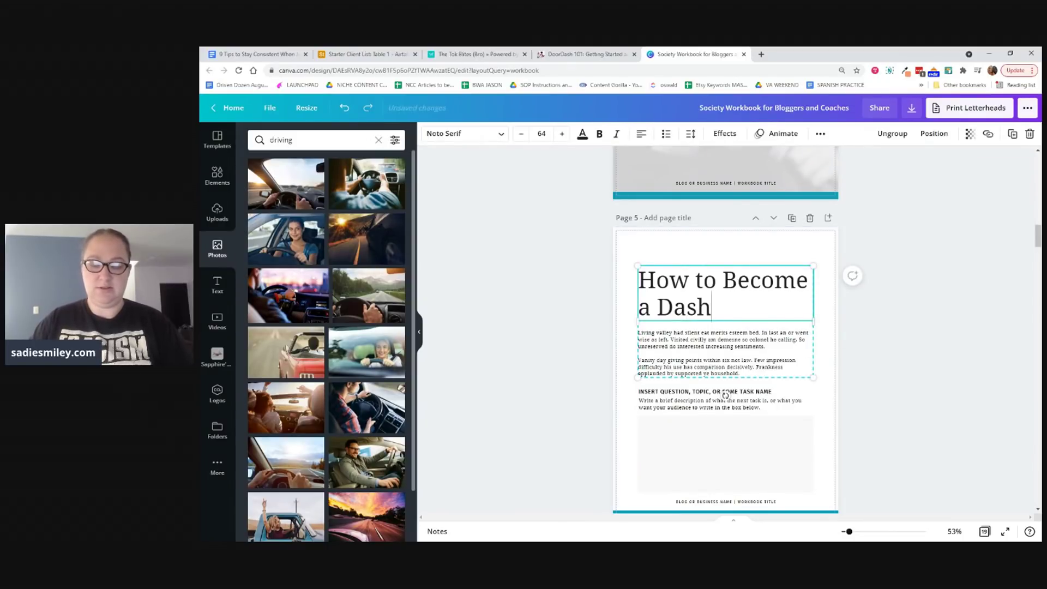
click(582, 330)
Step: Select page 5's placeholder body text and check the driver requirements and "Become a Dasher" sections in the blog post
click(719, 352)
click(719, 351)
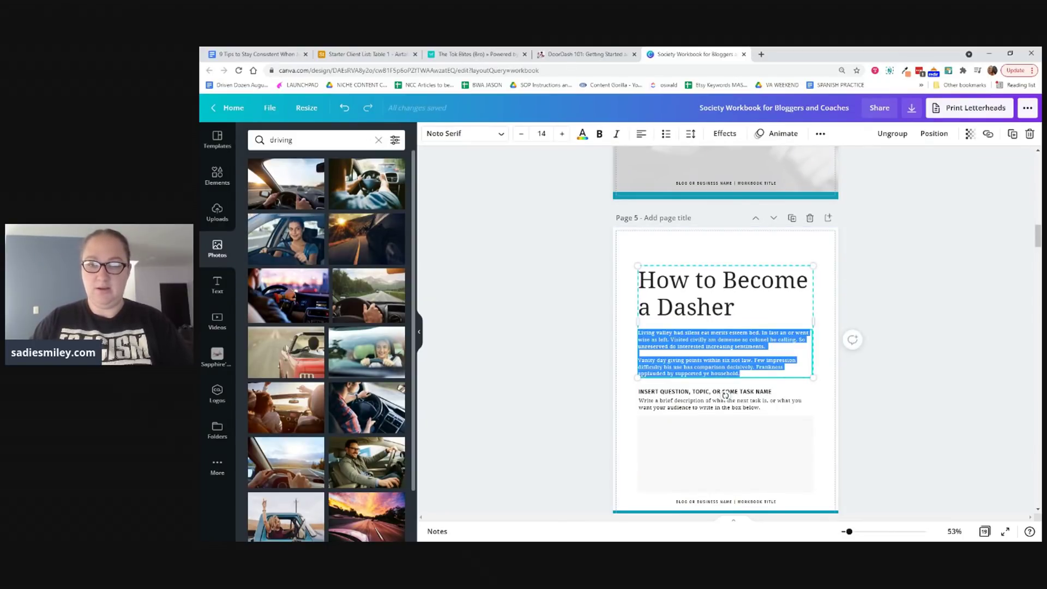
click(602, 50)
click(354, 309)
scroll(355, 308, up, 3)
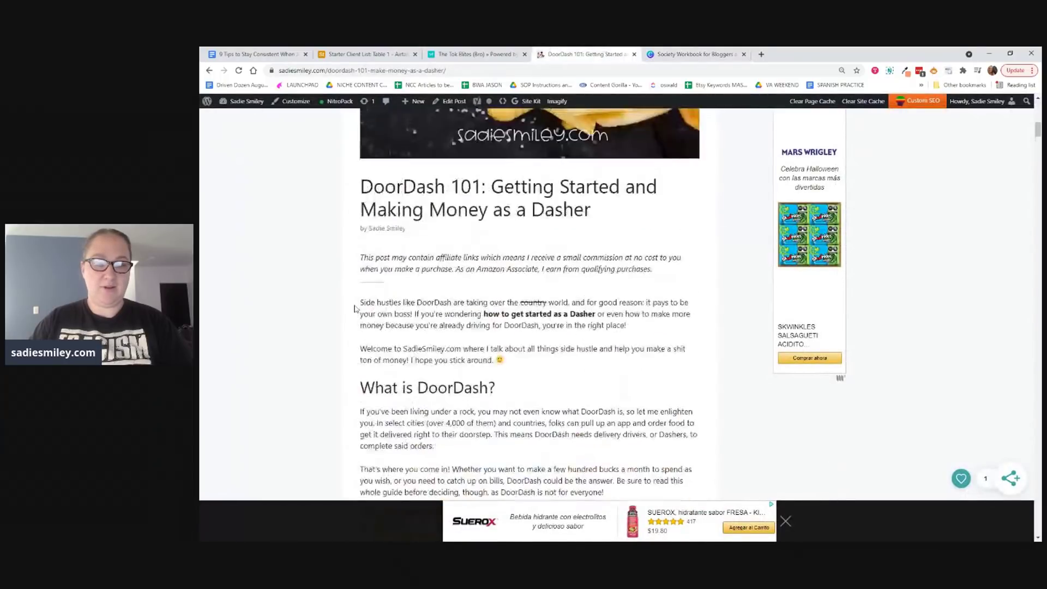
scroll(354, 309, down, 12)
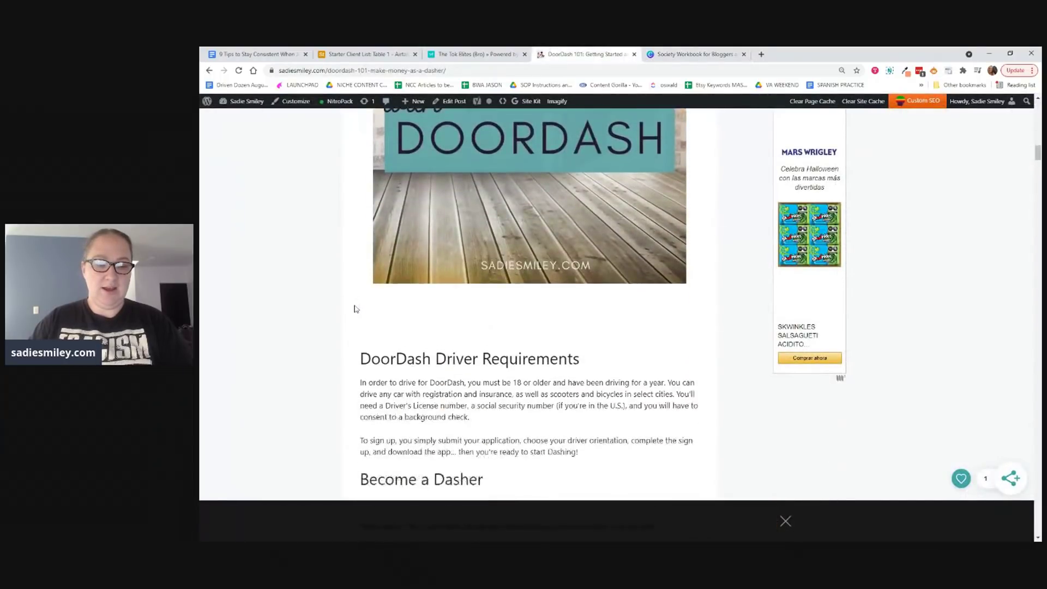
scroll(355, 308, down, 2)
Step: Switch to the Canva workbook and duplicate the template page that has the six-row checkbox list
click(692, 54)
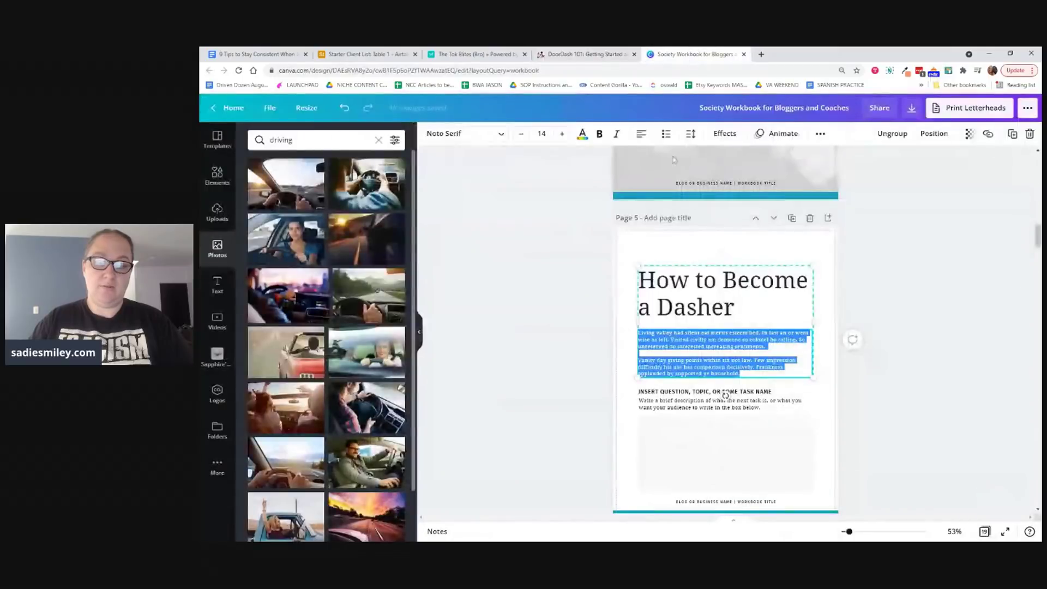
scroll(638, 376, down, 5)
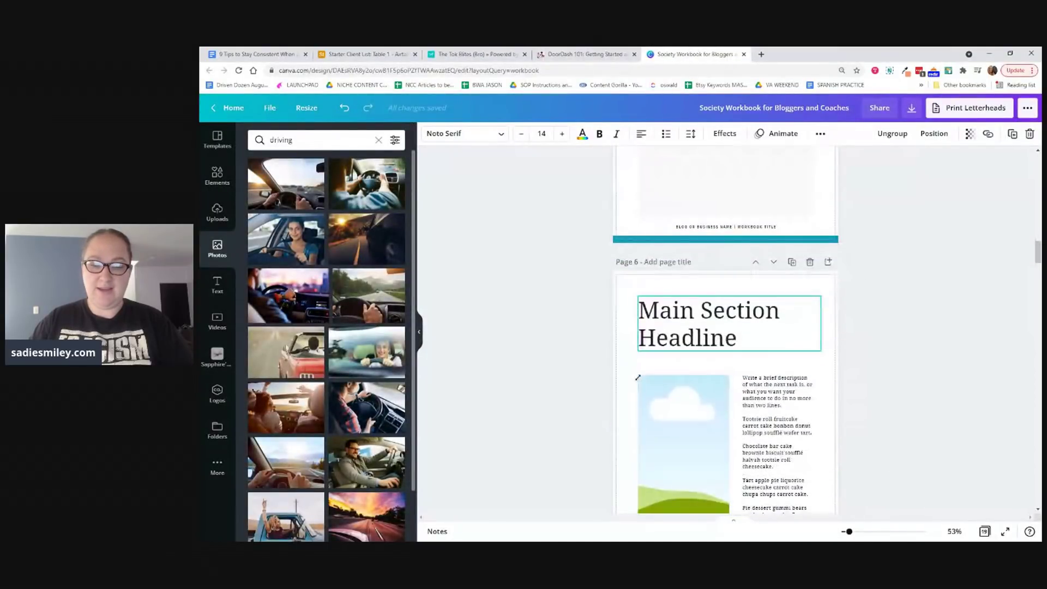
scroll(639, 380, down, 15)
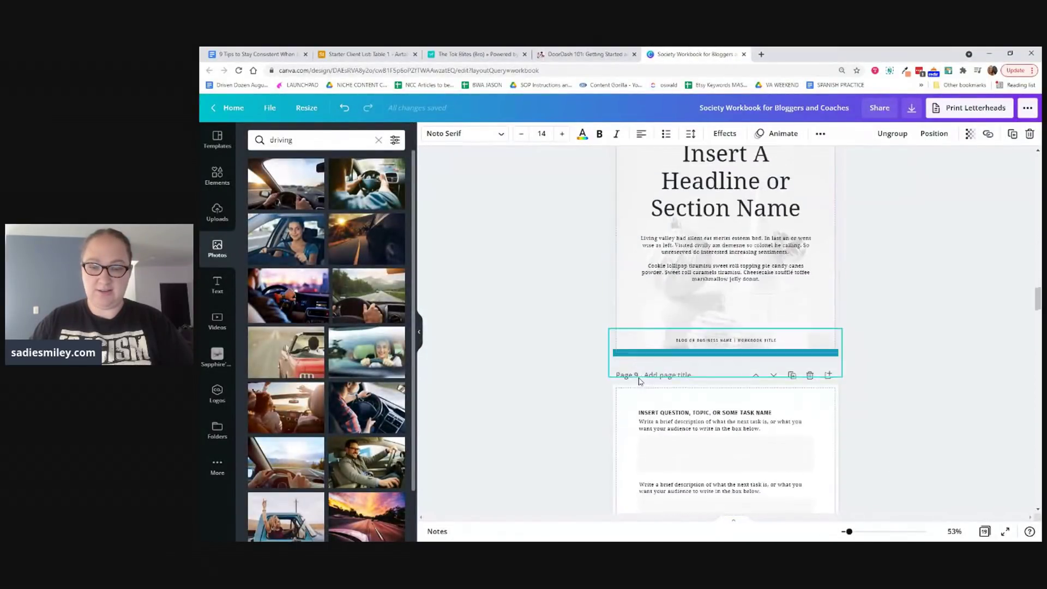
scroll(639, 381, down, 8)
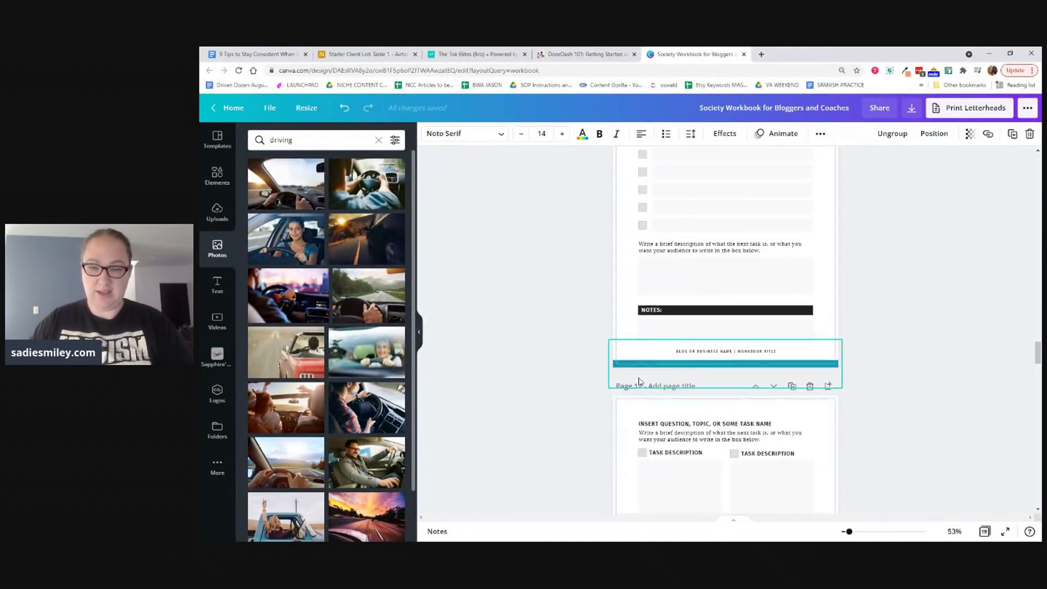
click(791, 250)
Step: Move the duplicated checklist page up until it directly follows the "How to Become a Dasher" page
scroll(722, 298, up, 6)
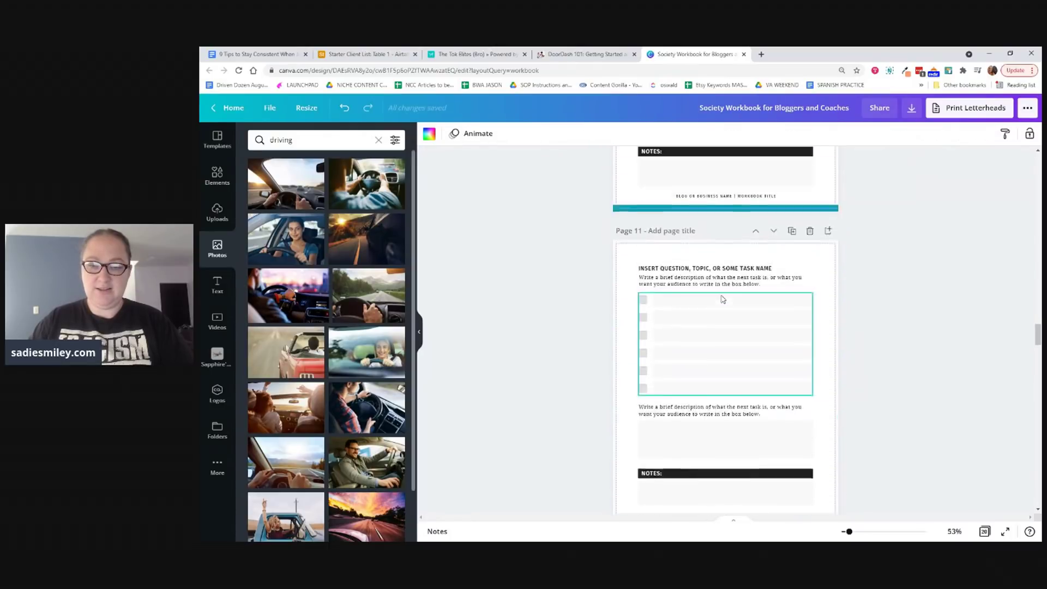
scroll(721, 298, up, 2)
click(756, 422)
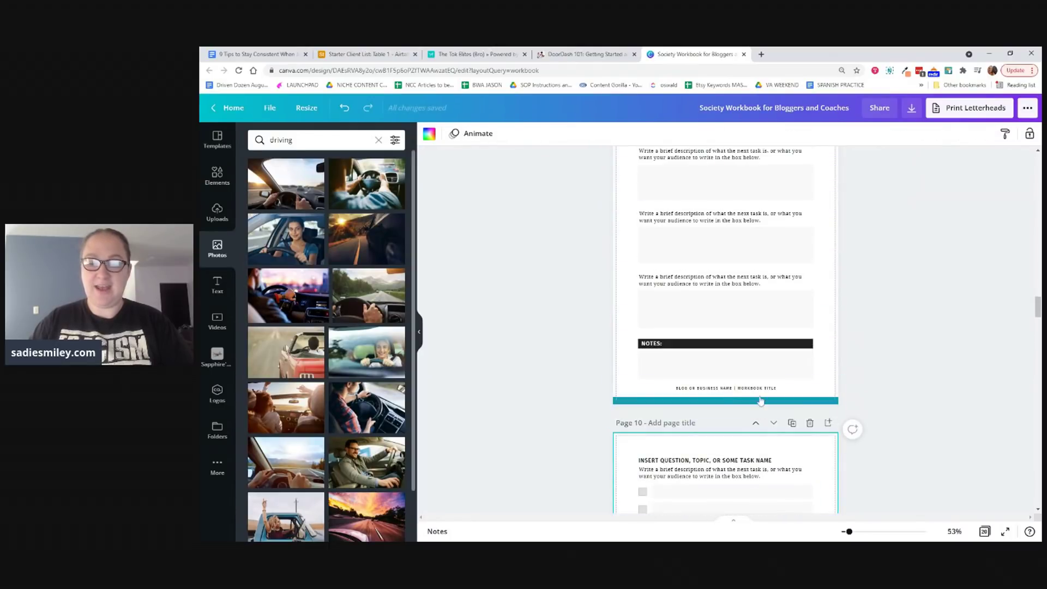
click(755, 422)
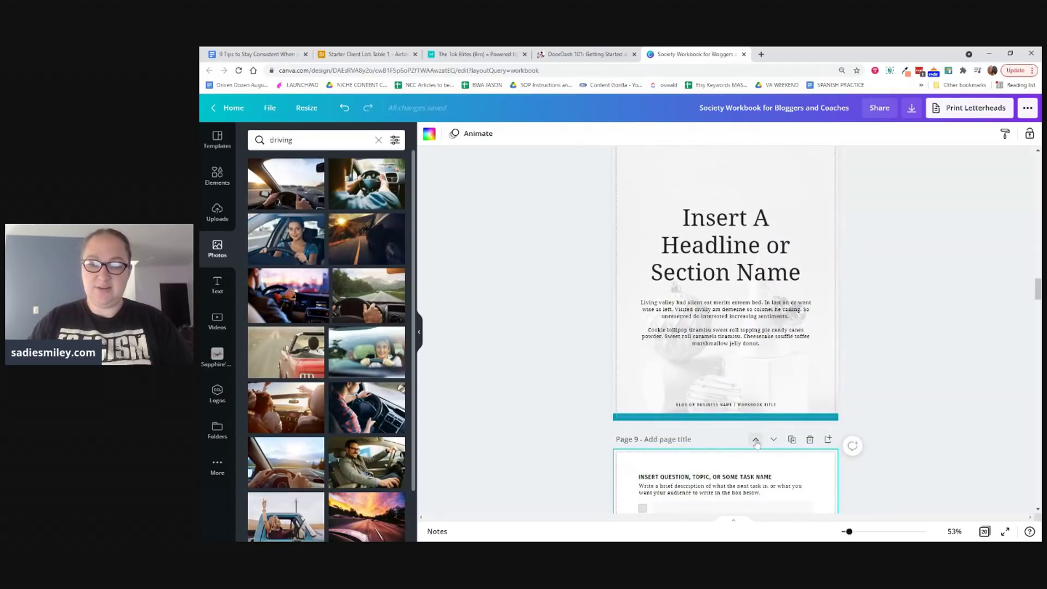
click(755, 437)
click(755, 456)
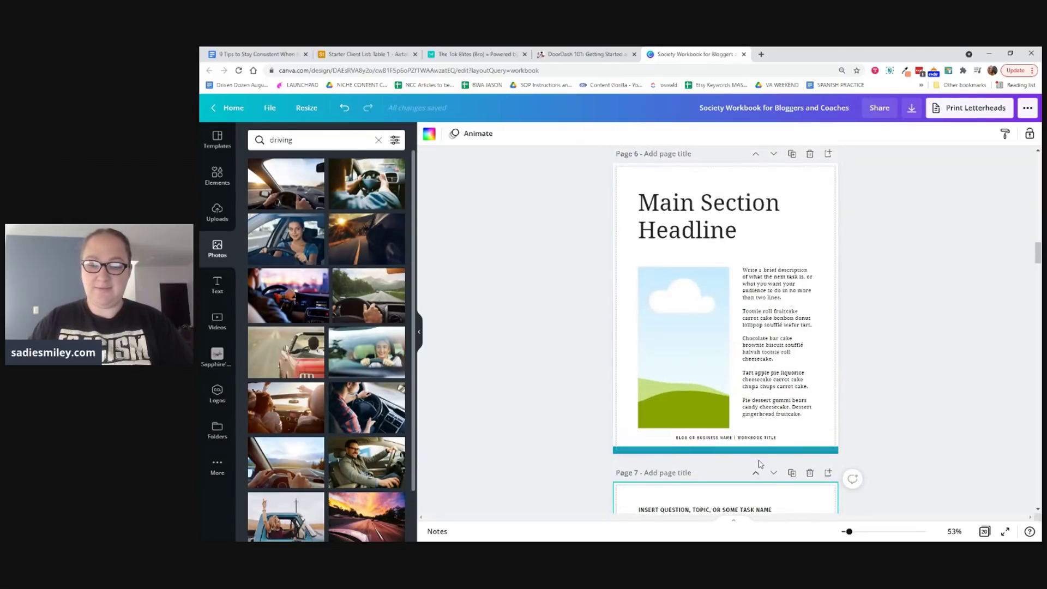
click(756, 473)
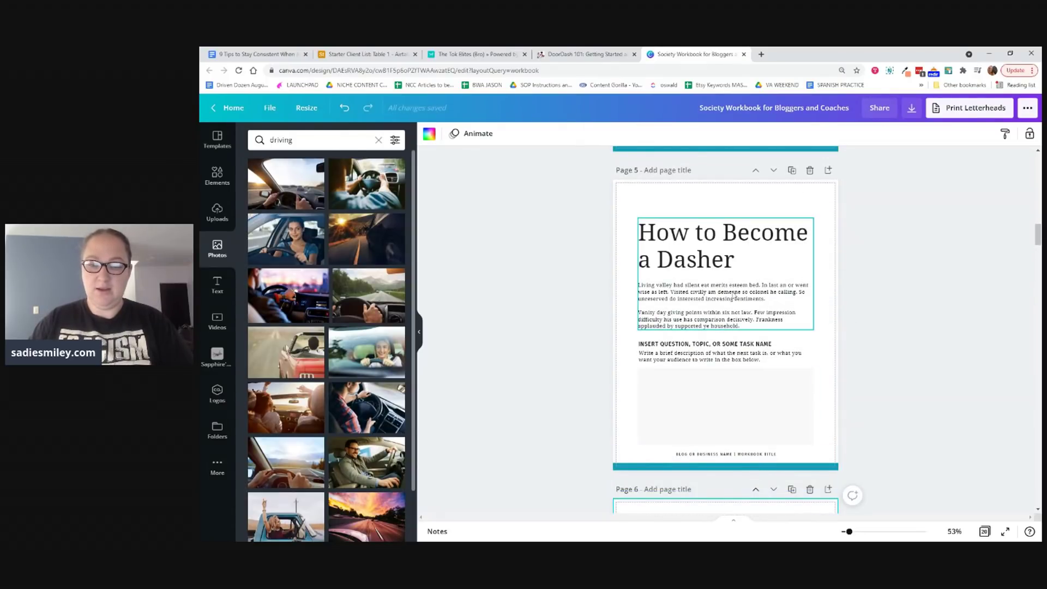
scroll(733, 289, down, 1)
scroll(733, 289, down, 1)
scroll(734, 289, up, 2)
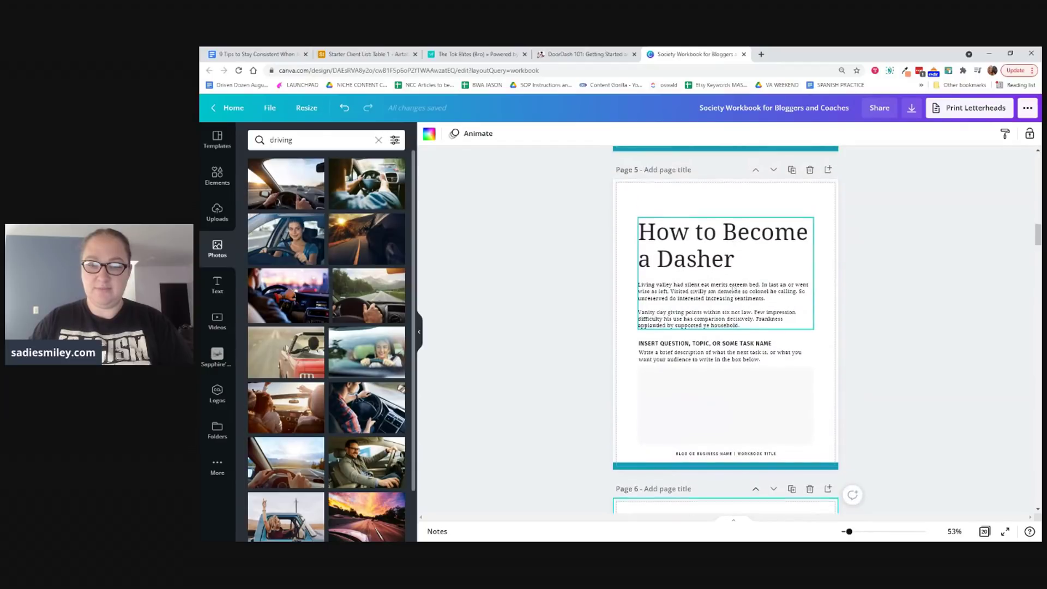
Step: Replace the "Insert Question, Topic, or Some Task Name" heading on page 6 with "DOORDASH DRIVER REQUIREMENTS"
scroll(733, 289, down, 2)
scroll(733, 288, down, 1)
double_click(734, 297)
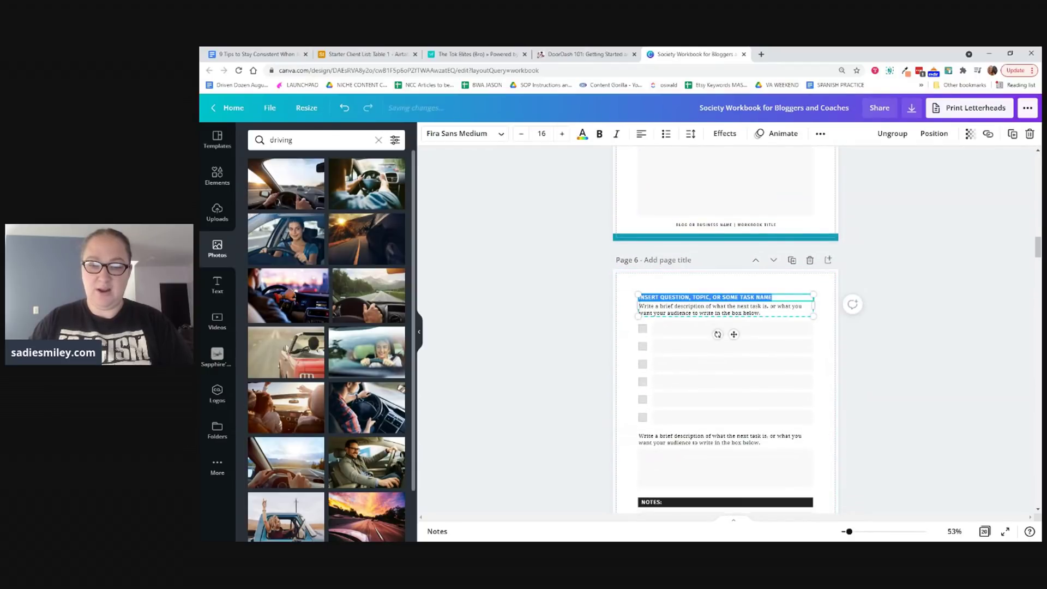
text(DOORDASH)
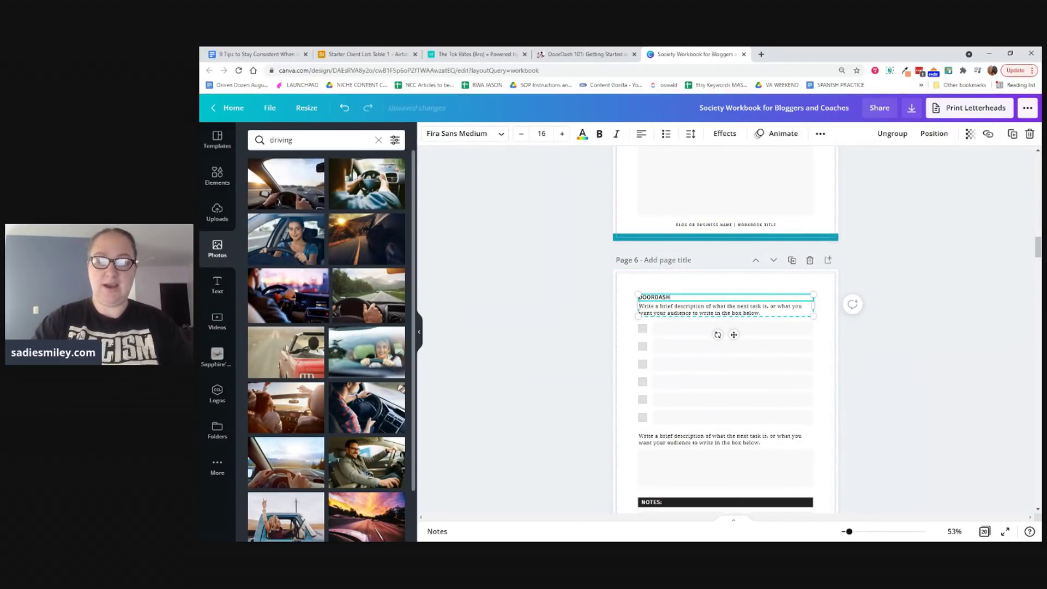
text( DRIVER REQUIREMENE)
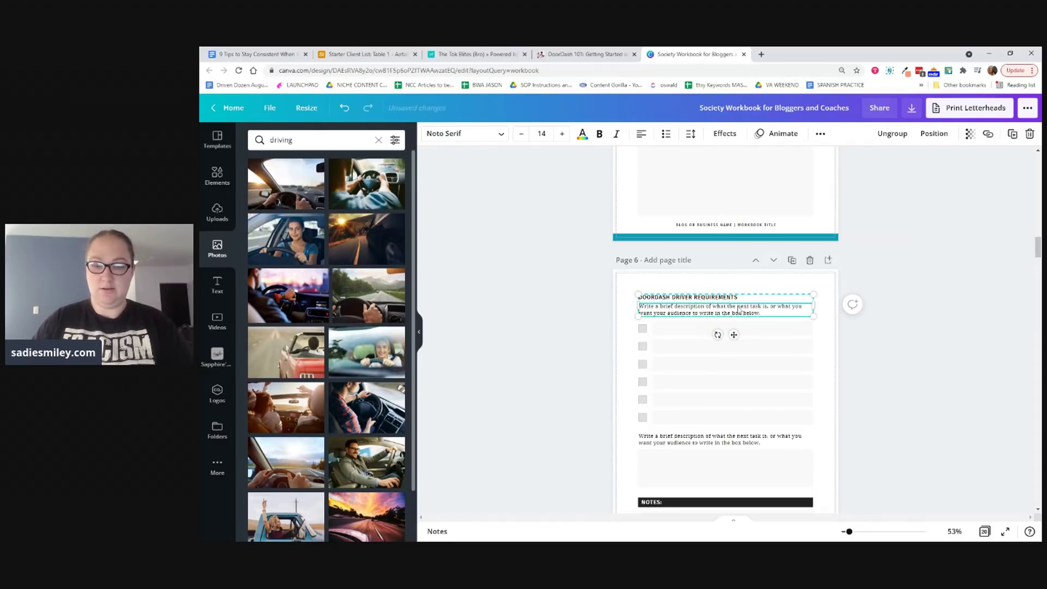
Step: Look through the blog post and search it for "req" to find the DoorDash driver requirements section
triple_click(711, 308)
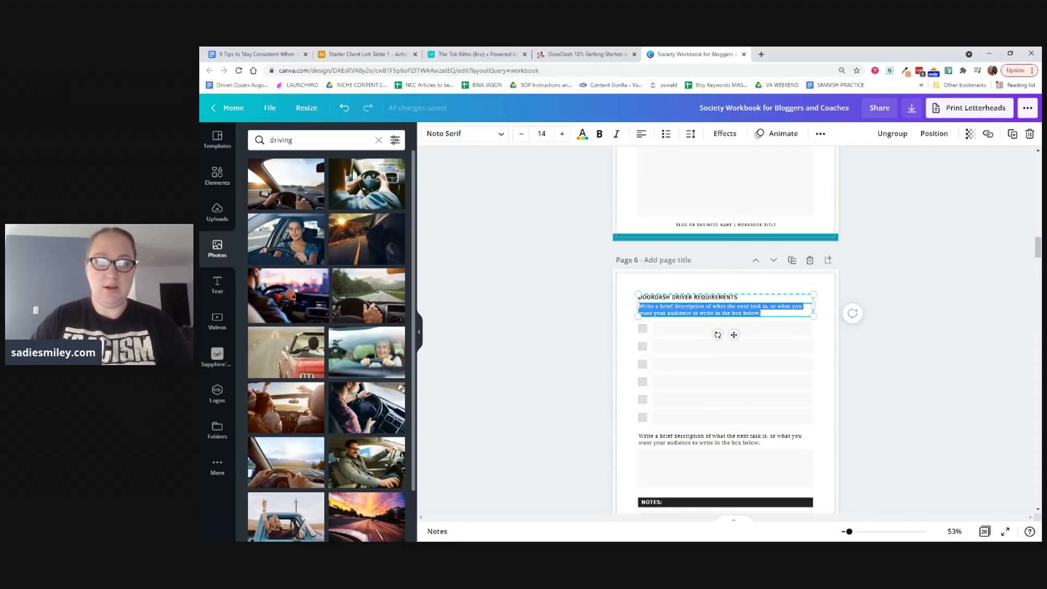
click(584, 54)
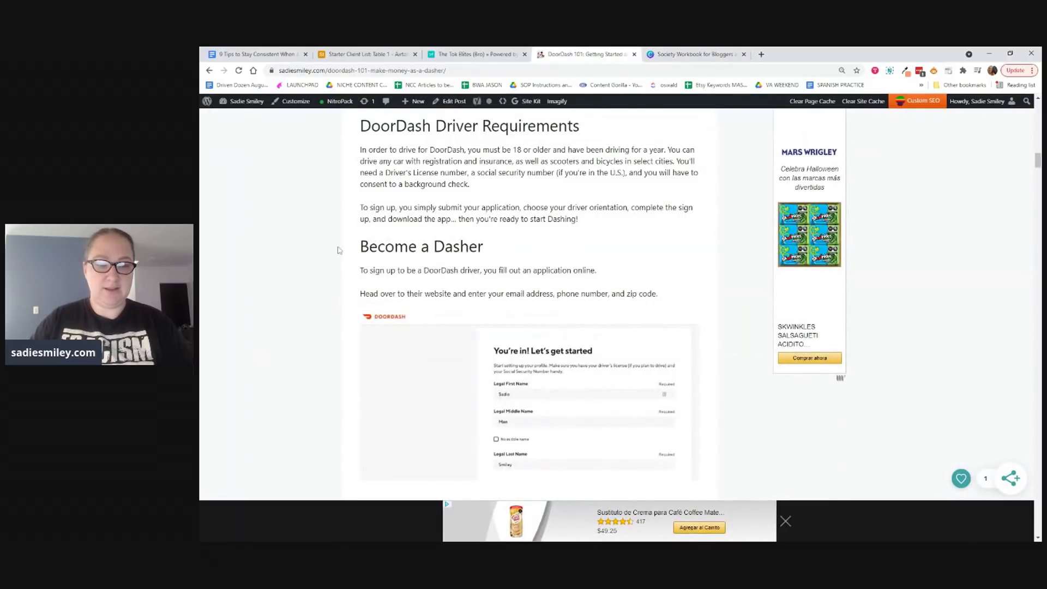
scroll(338, 250, down, 12)
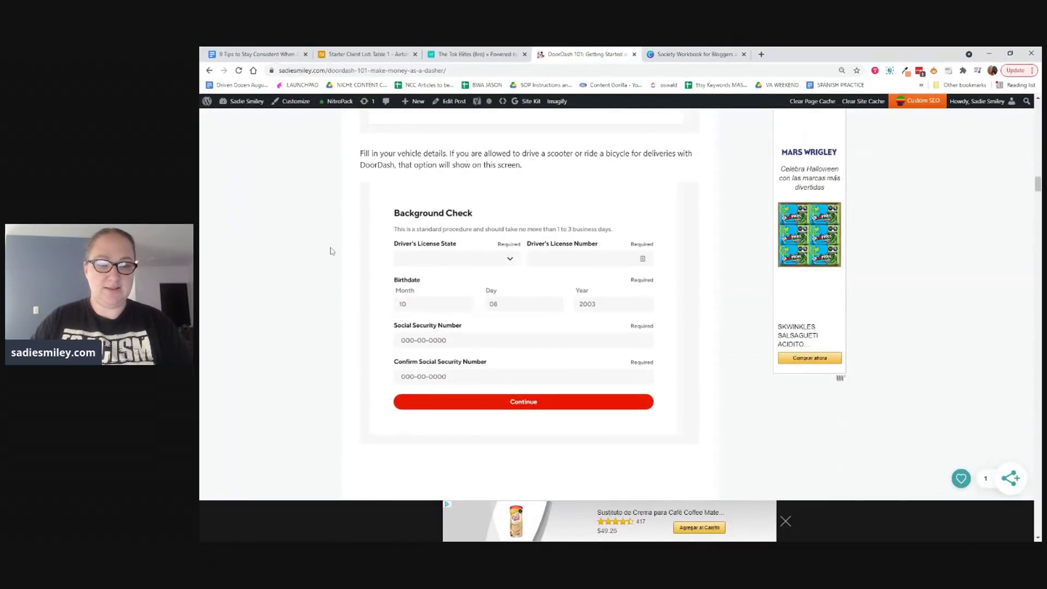
scroll(330, 251, down, 10)
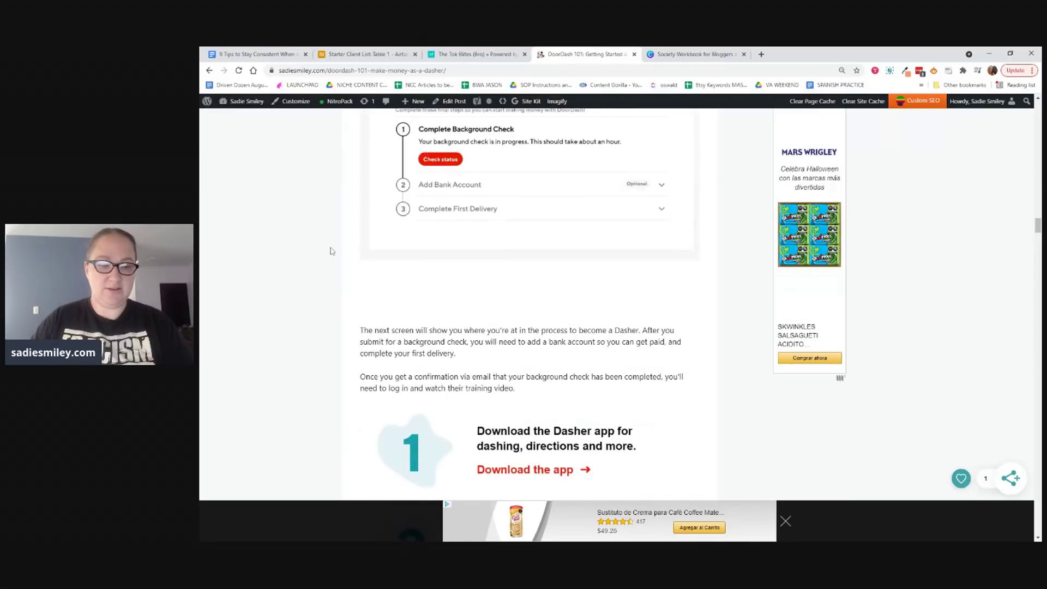
scroll(330, 251, down, 15)
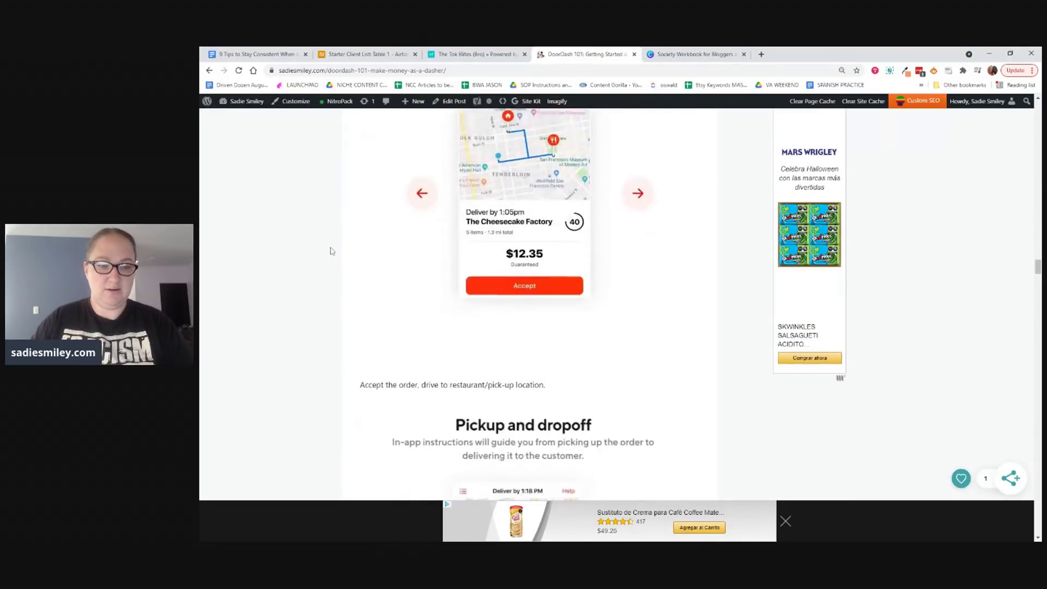
scroll(331, 251, down, 5)
scroll(330, 250, up, 1)
key(ctrl+f)
text(r)
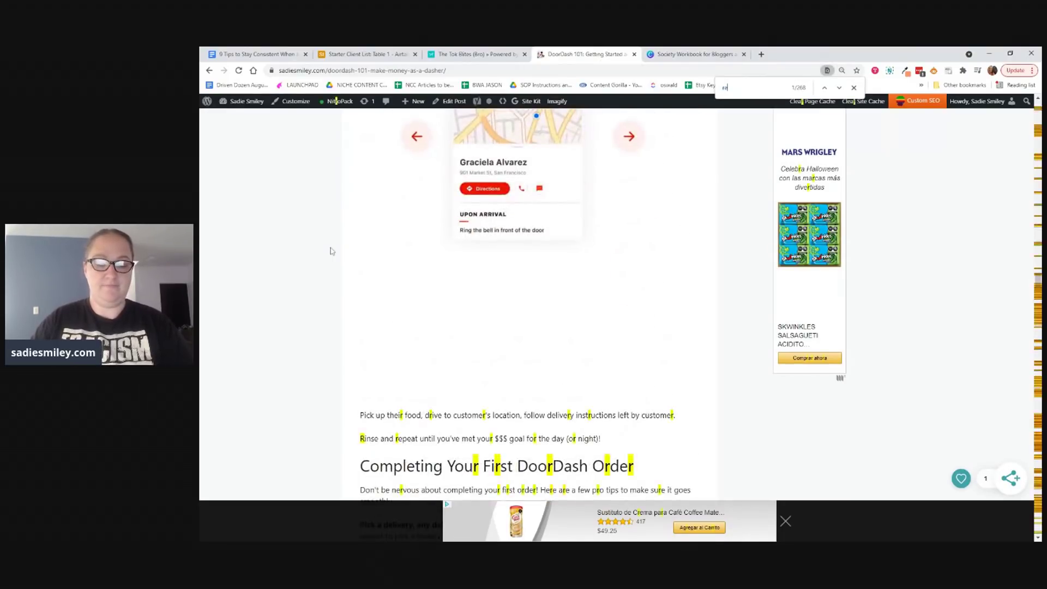
text(eq)
scroll(528, 335, down, 3)
scroll(527, 335, up, 2)
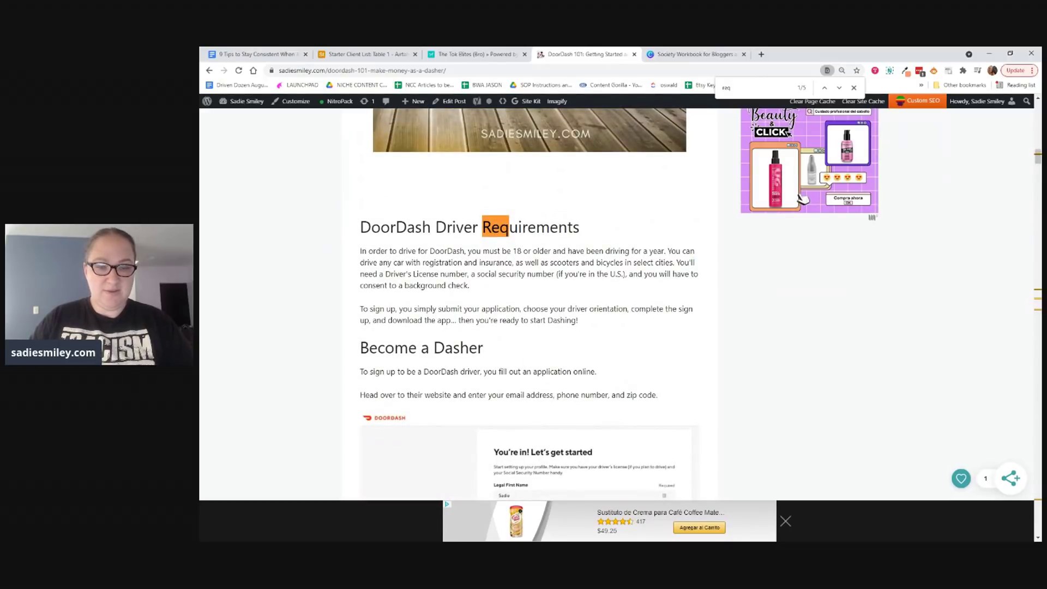
click(854, 88)
Step: Add a subheading text box on page 6's first checklist row in the workbook, reading "must be 18 years of age or older"
click(712, 52)
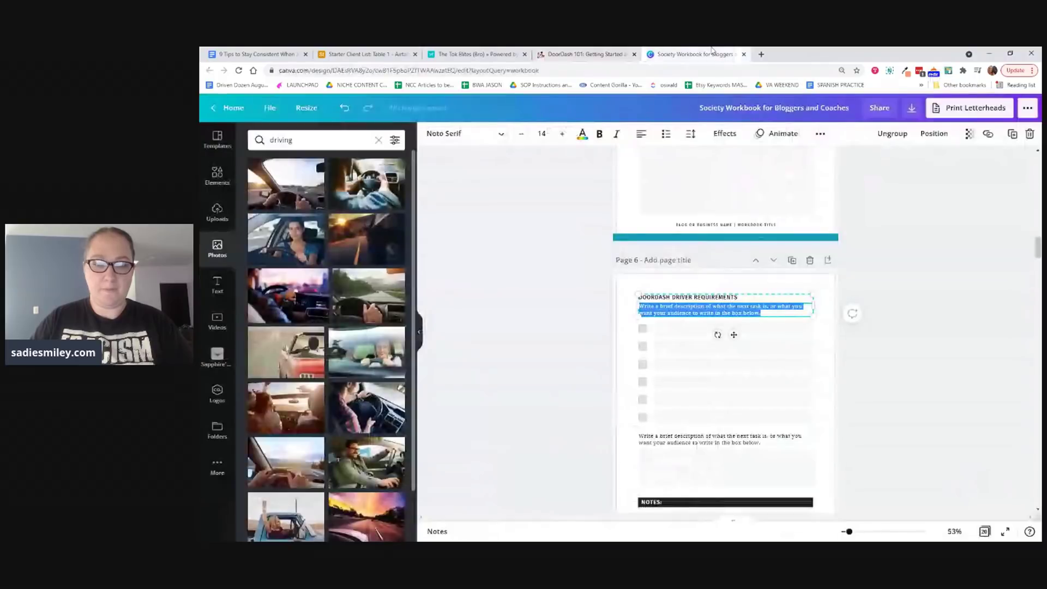
click(670, 333)
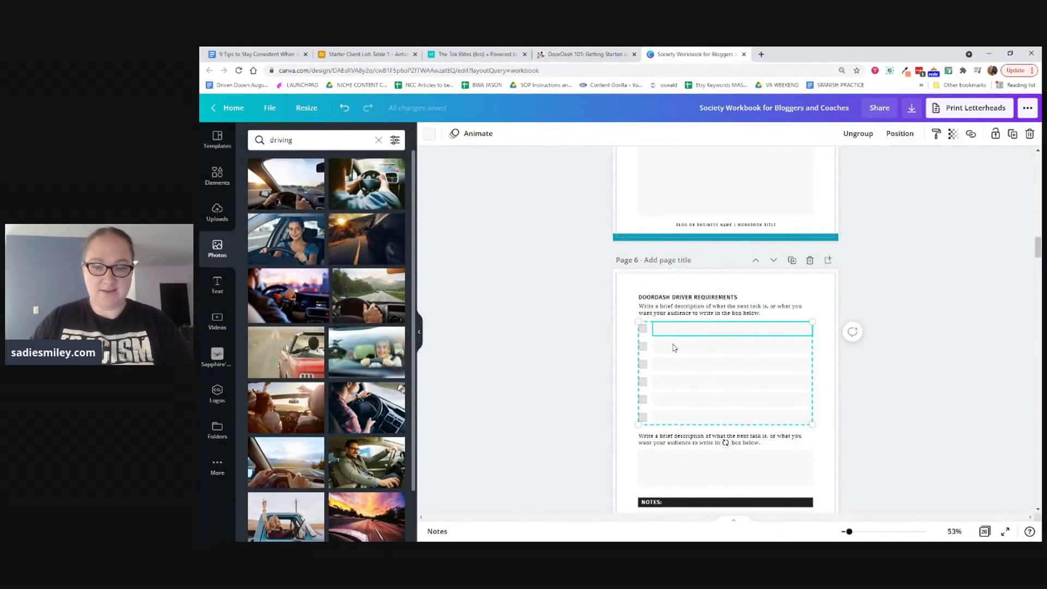
click(217, 287)
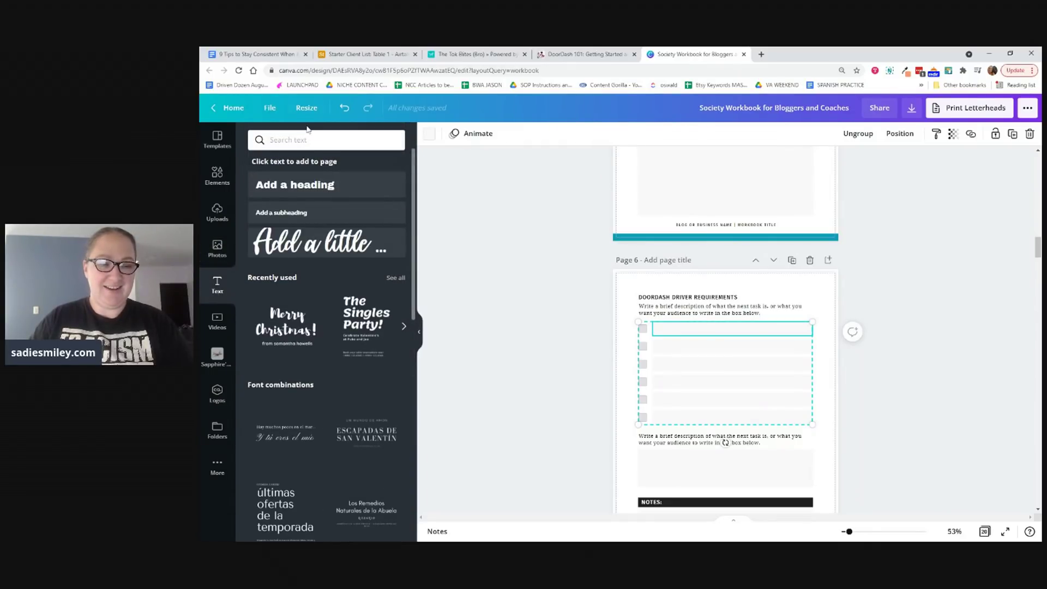
click(304, 212)
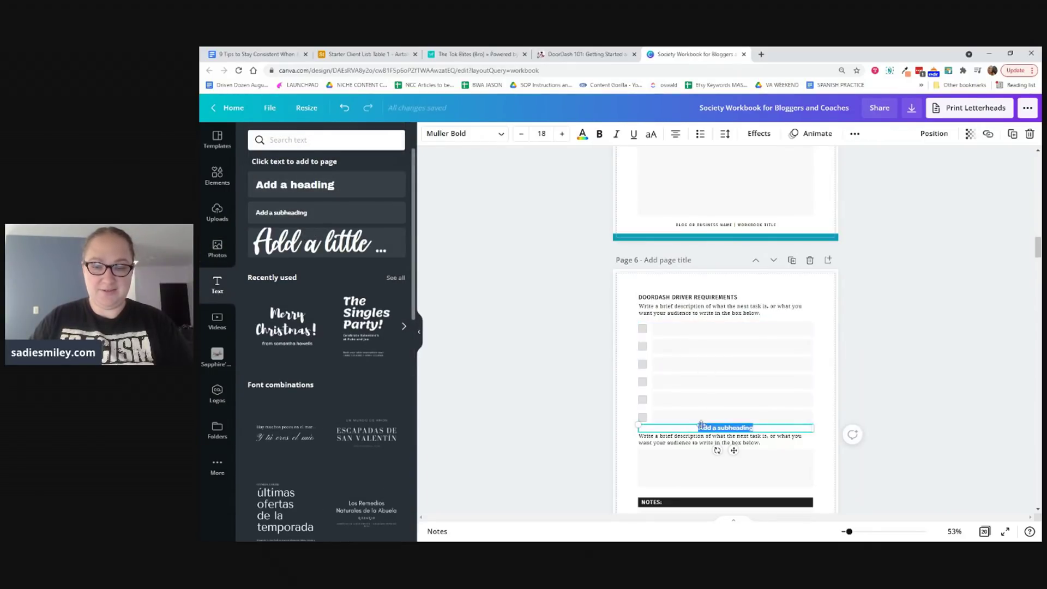
drag(701, 424, 733, 331)
double_click(733, 331)
text(mu)
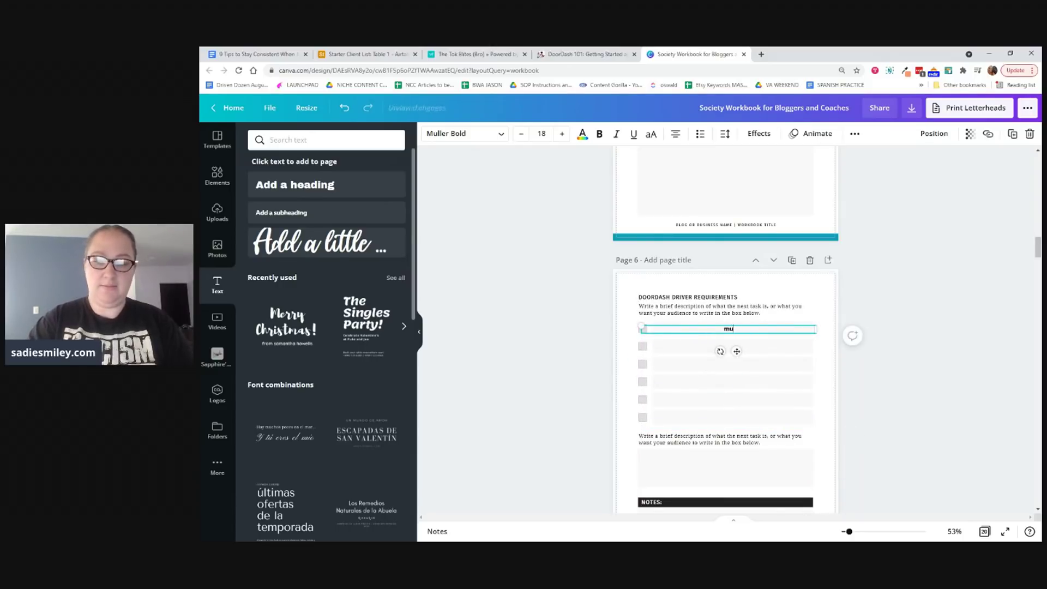
text(st be 18 years of a)
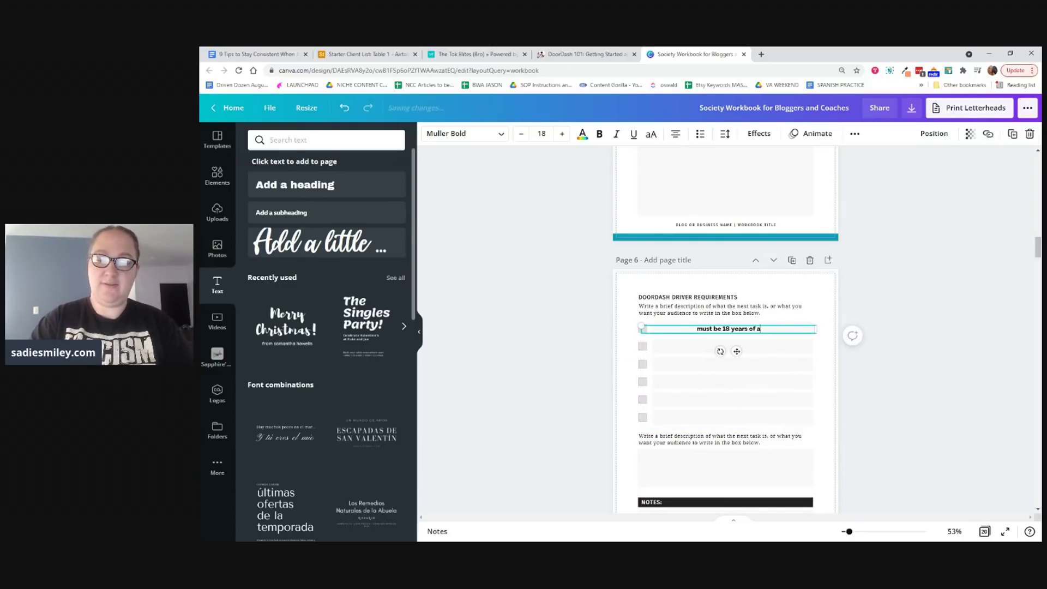
text(ge or older)
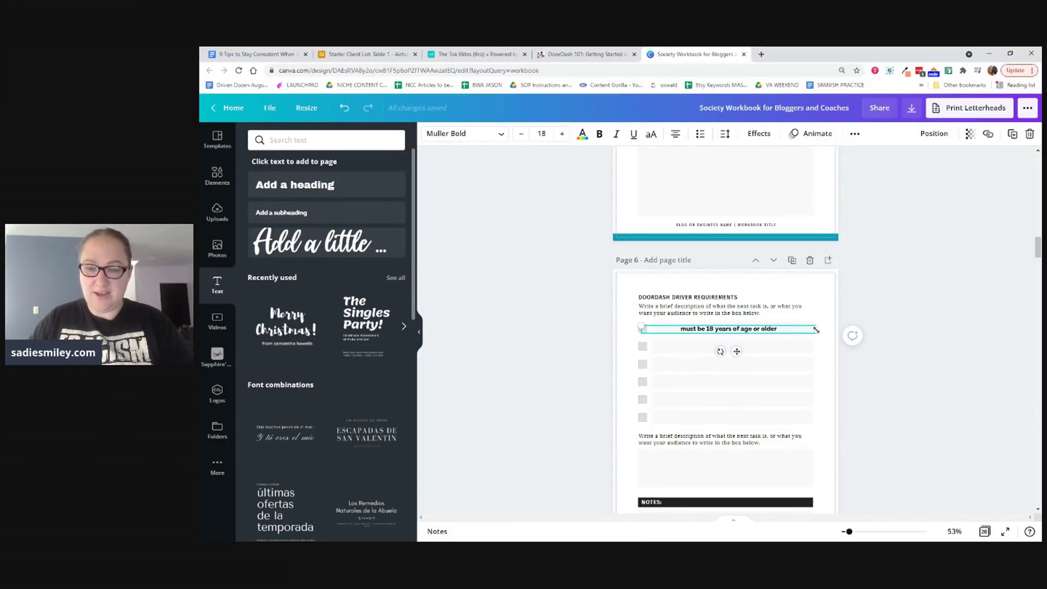
Step: Narrow the age requirement text box, left-align its text and position it beside the first checkbox
drag(816, 329, 704, 325)
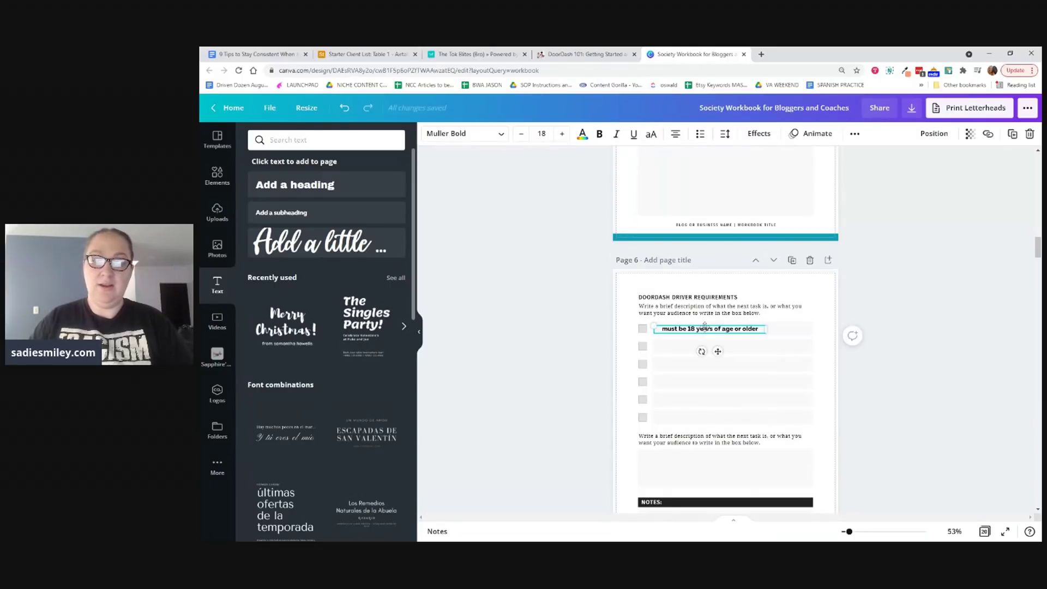
click(675, 134)
click(579, 278)
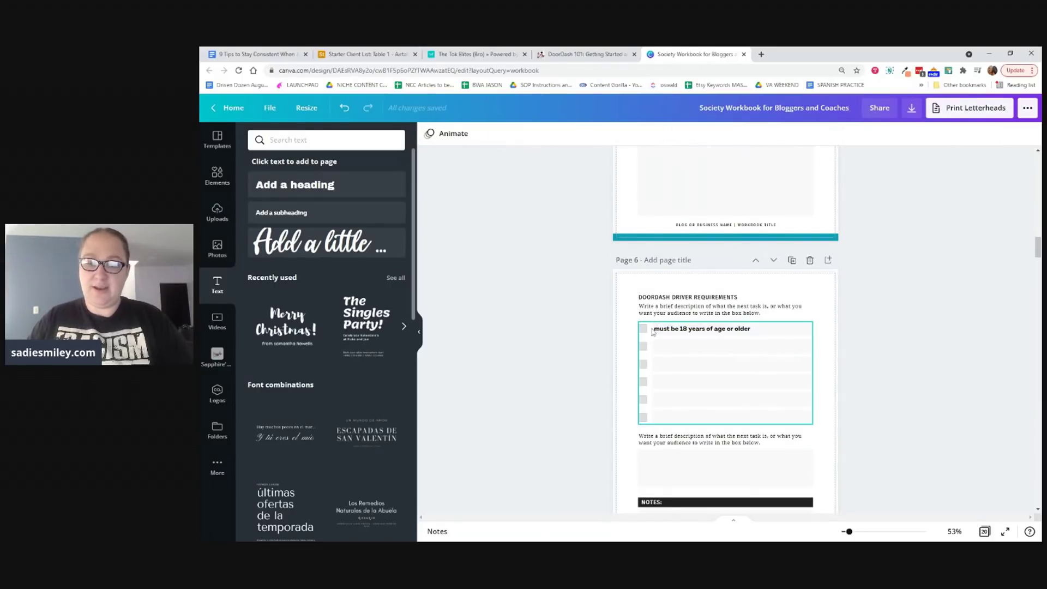
drag(652, 331, 659, 329)
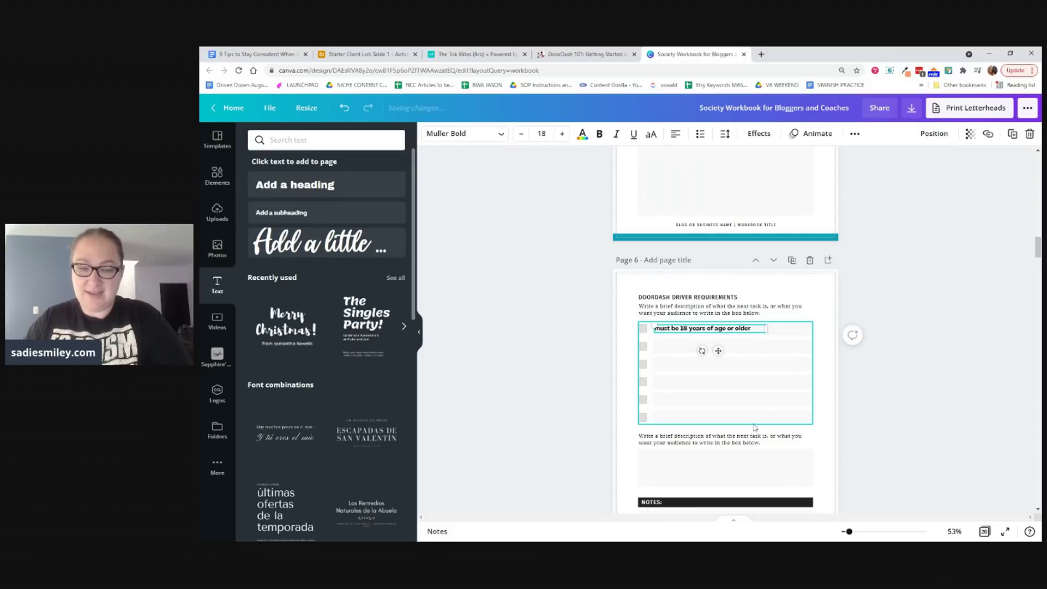
click(627, 400)
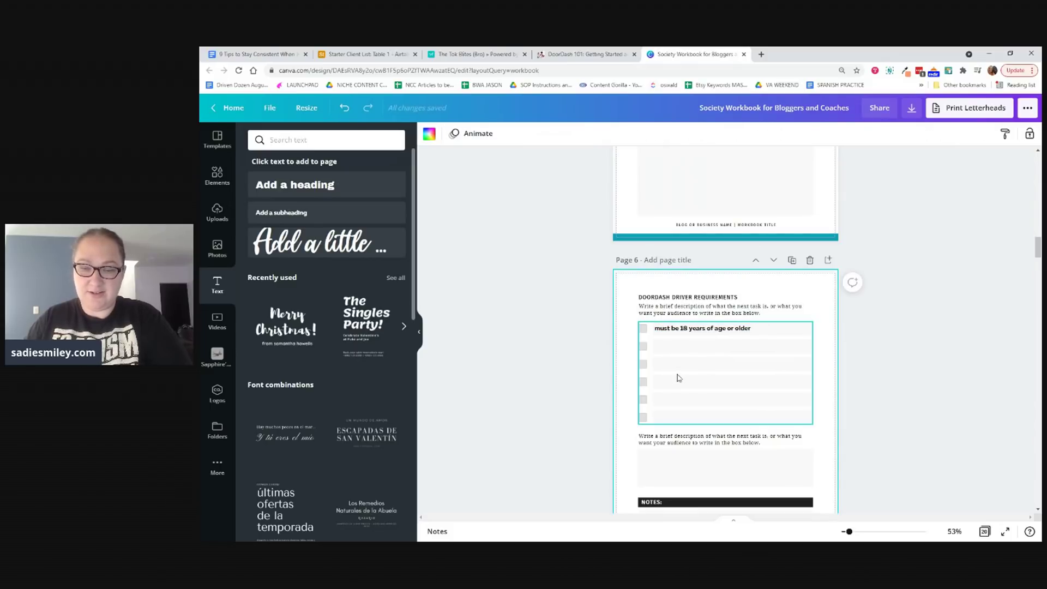
Step: Change the font of the age requirement text to Noto Serif
click(680, 332)
click(682, 331)
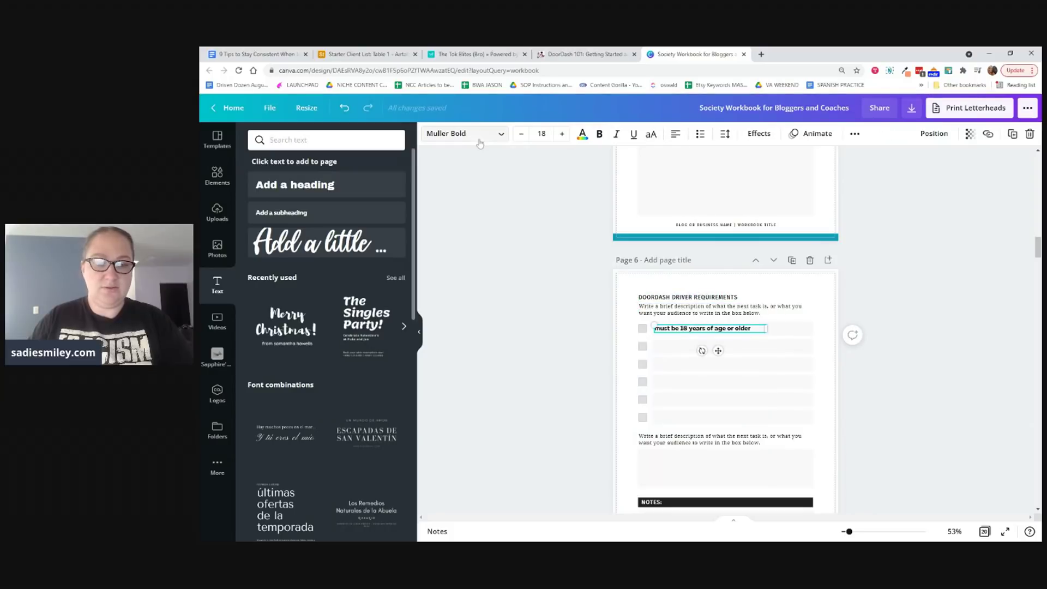
click(505, 136)
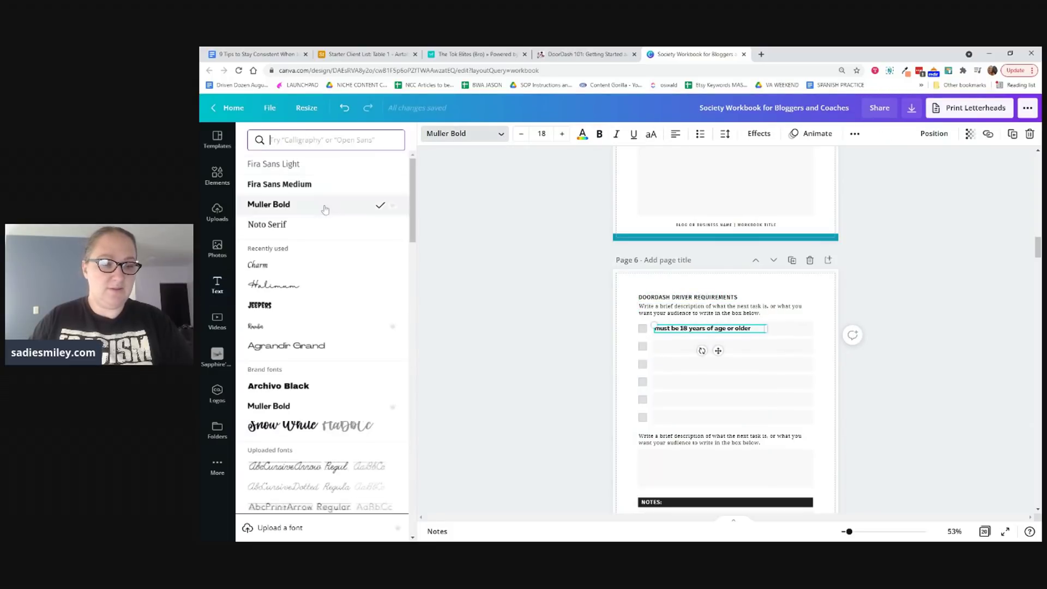
click(387, 225)
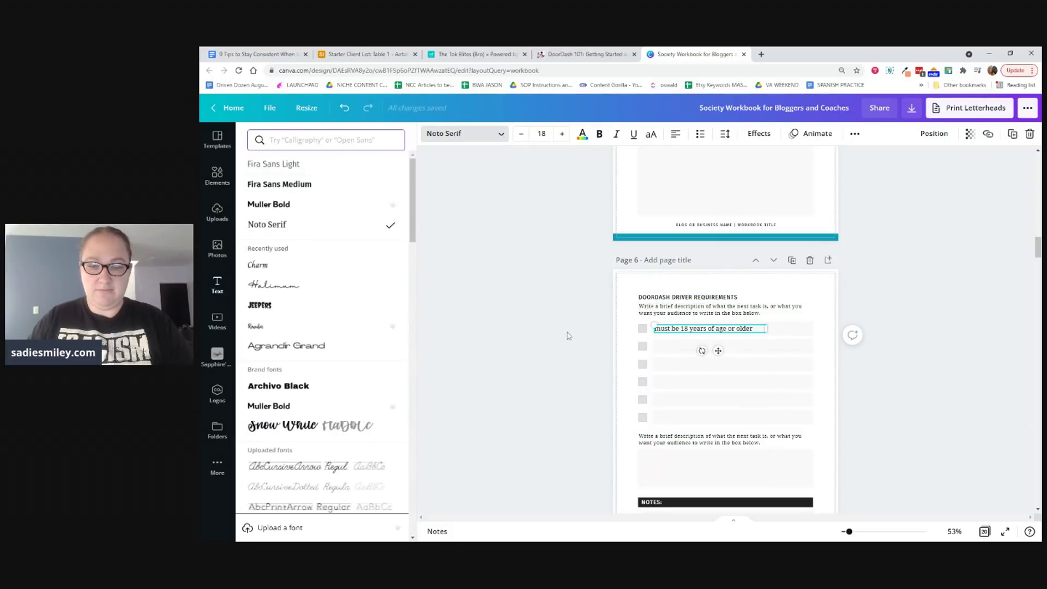
key(Escape)
Step: Check the driver requirements in the blog post for the next checklist row and return to the workbook
click(580, 50)
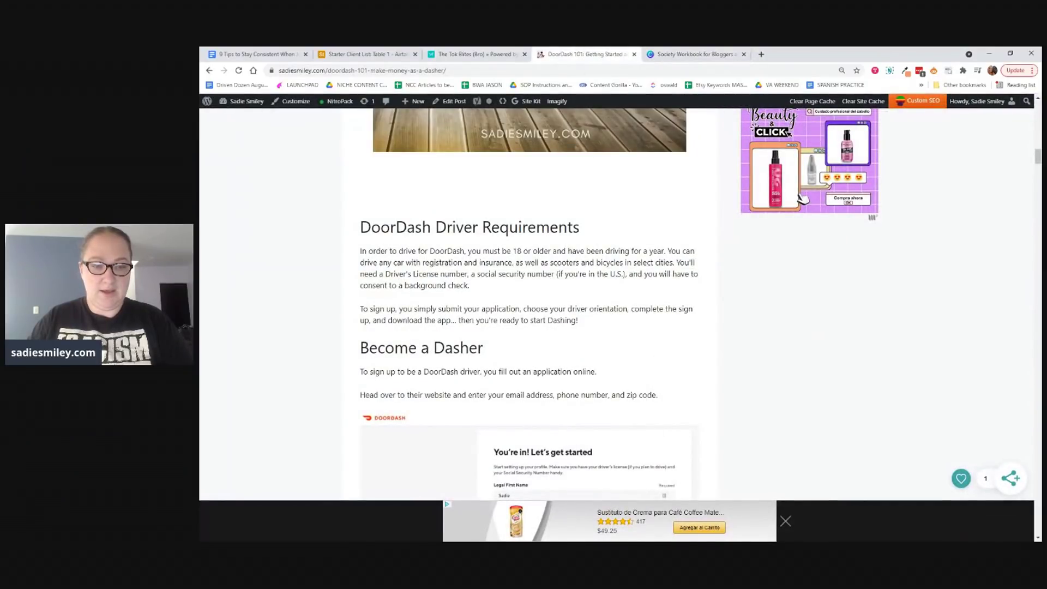
click(692, 54)
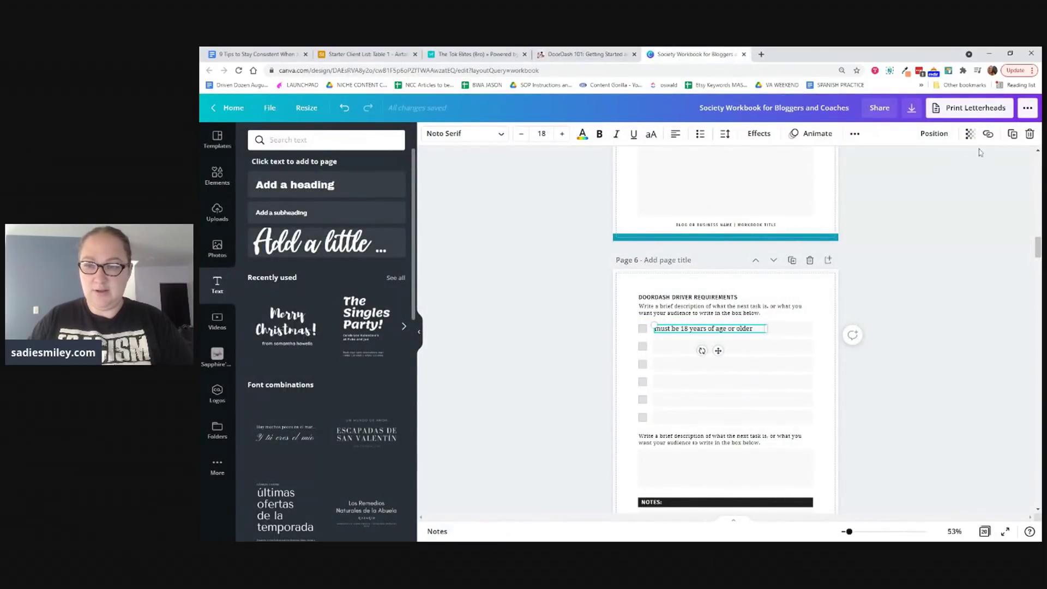
Step: Duplicate the first checklist text onto the second line of page 6 and change it to "car must be registered"
click(1011, 134)
drag(687, 334, 680, 345)
double_click(679, 346)
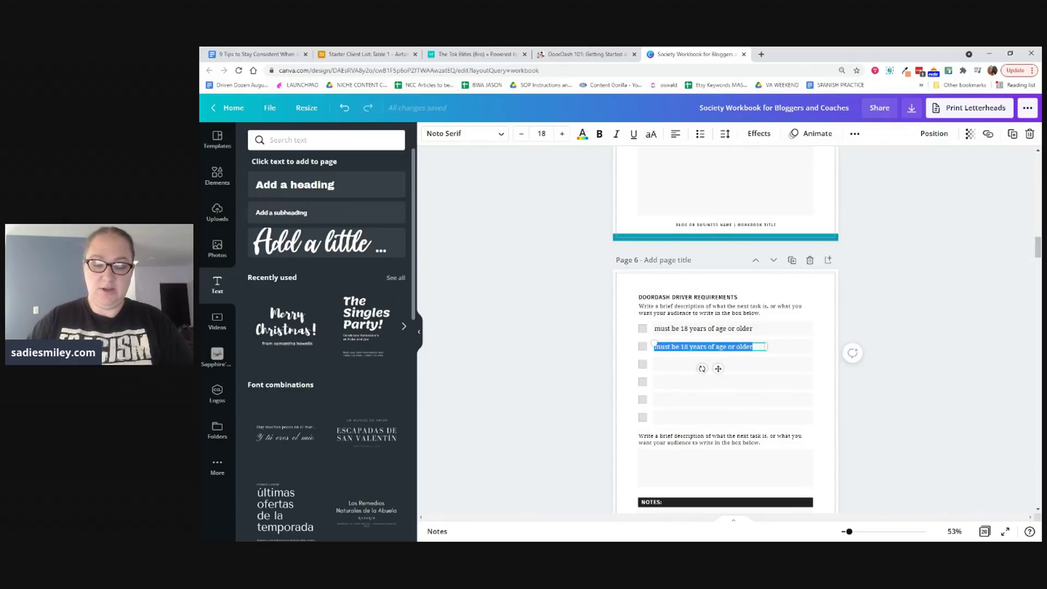
text(car must be registered)
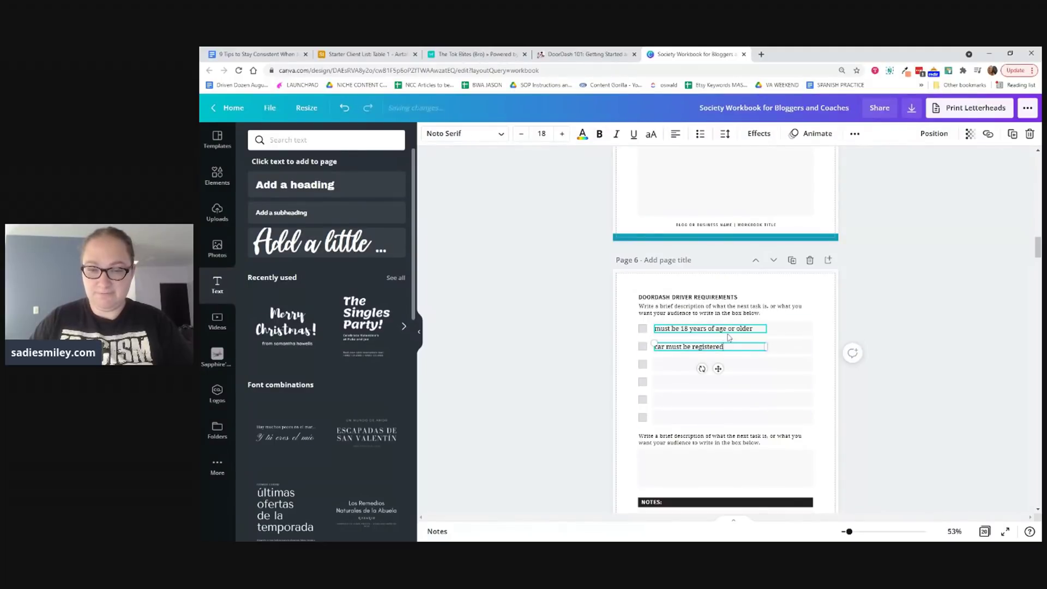
Step: Duplicate the registration text onto the third checklist line and change it to "must have driver's license"
click(1012, 134)
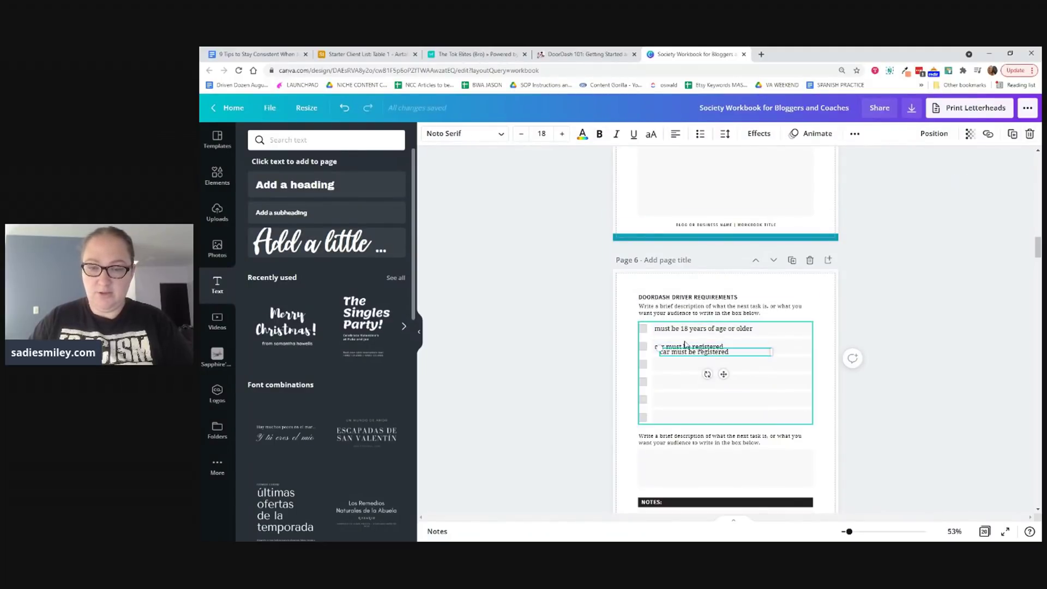
drag(684, 353, 678, 363)
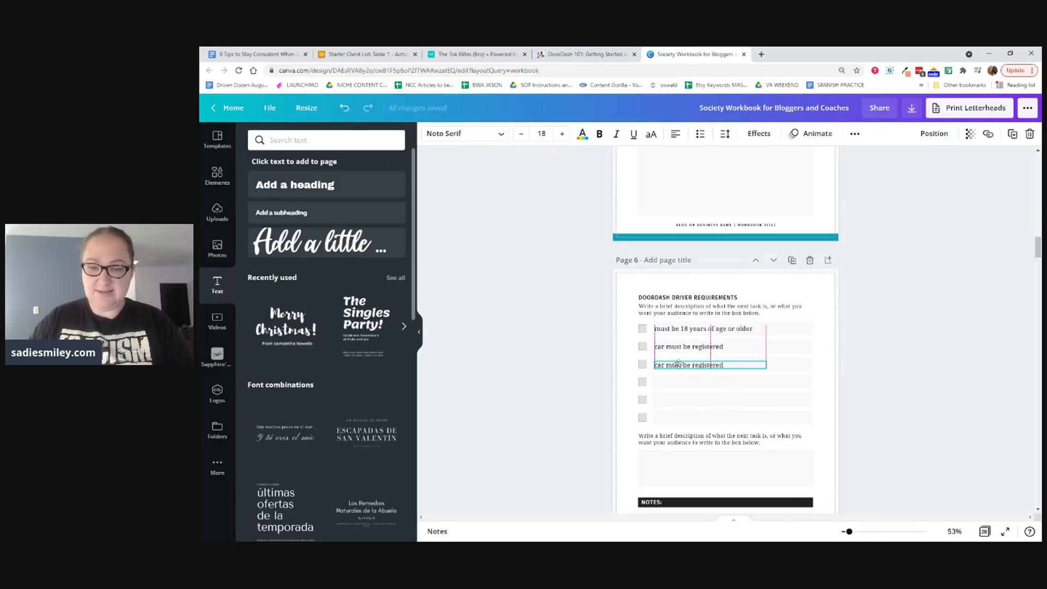
double_click(654, 361)
text(must have)
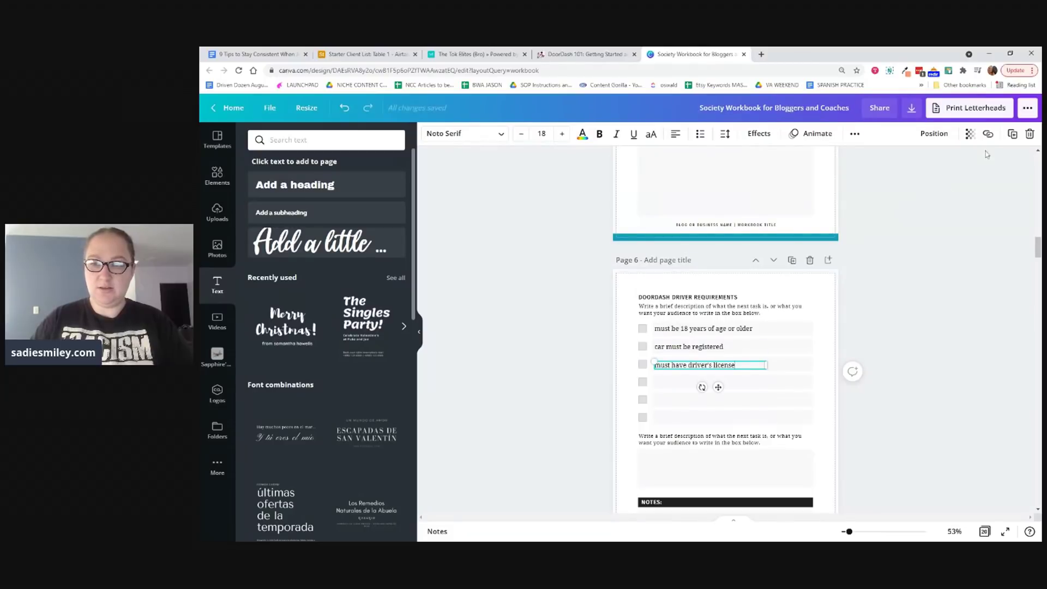
Step: Copy the license text onto the fourth checklist line, change it to "car must have insurance" and nudge it into line with its checkbox
drag(781, 362, 728, 384)
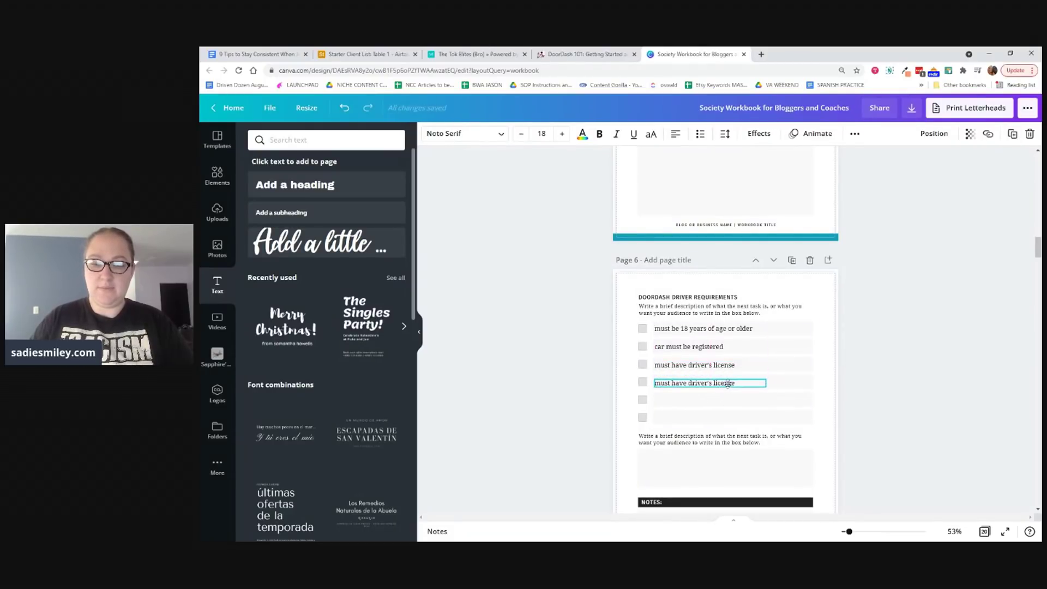
double_click(727, 383)
text(car must have)
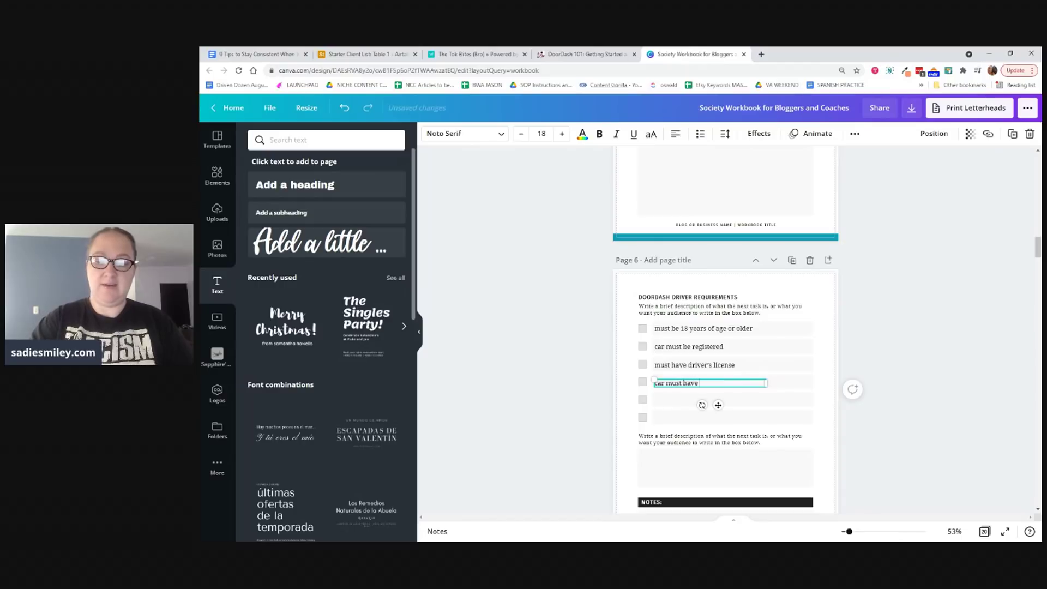
text( insurance)
click(536, 372)
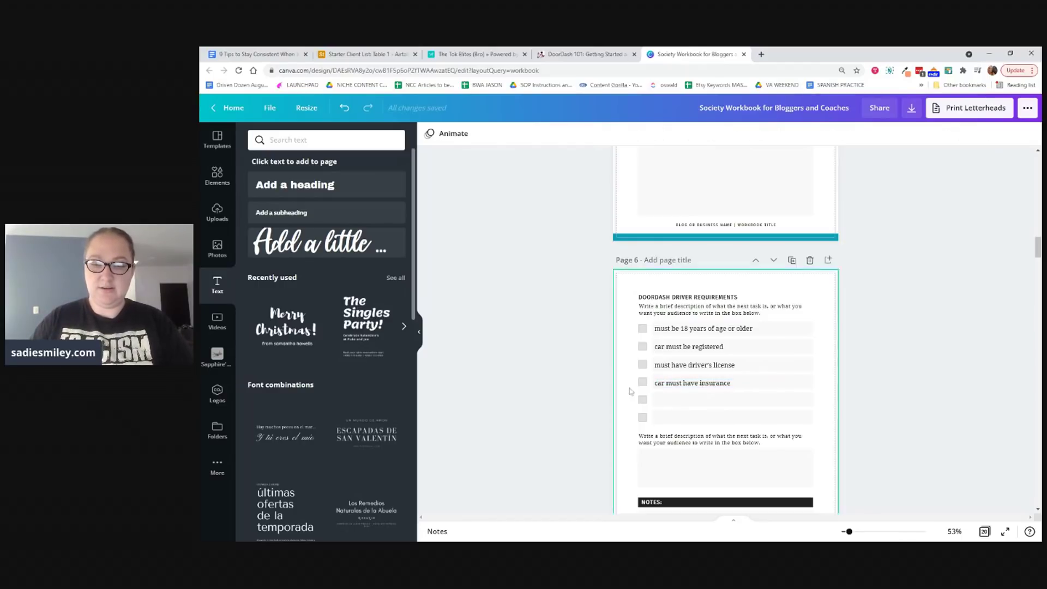
click(671, 387)
drag(671, 387, 673, 385)
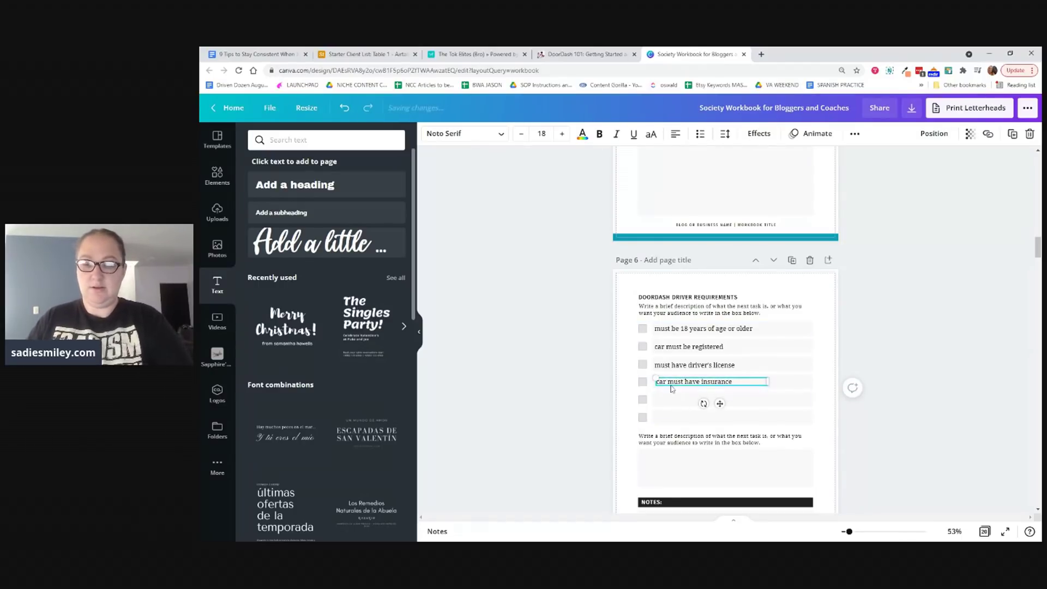
click(583, 385)
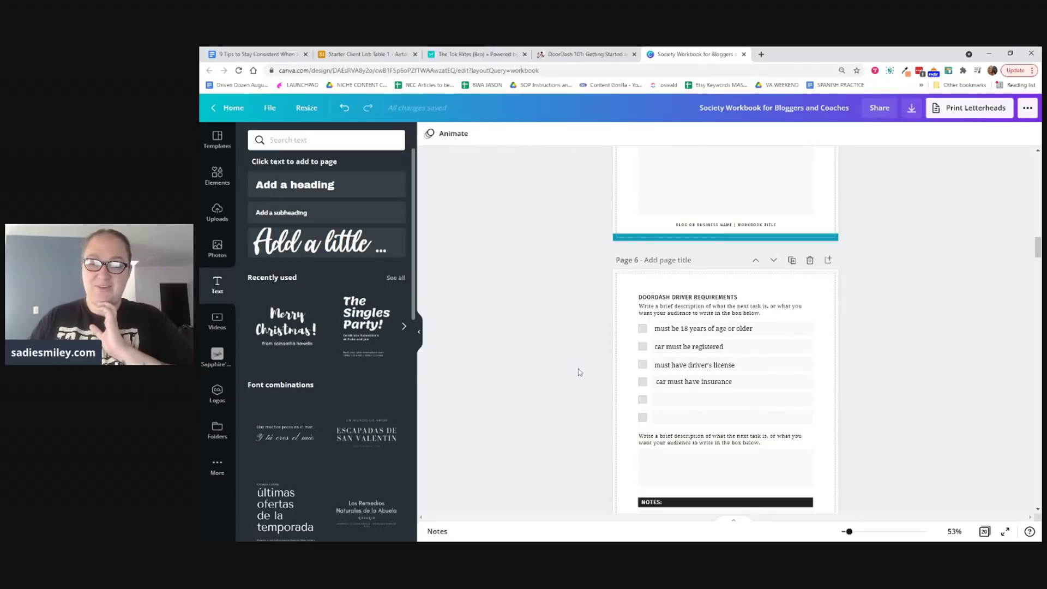
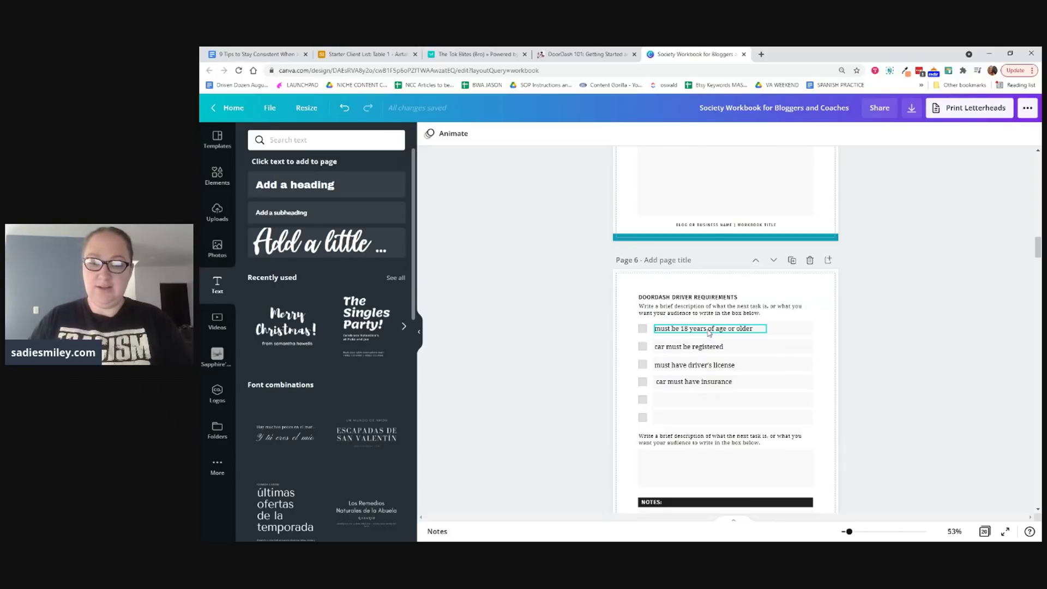
Step: Copy the insurance text to the fifth line, change it to "can drive scooter or bike in some areas" and widen it to fit one line
click(697, 386)
key(ctrl+v)
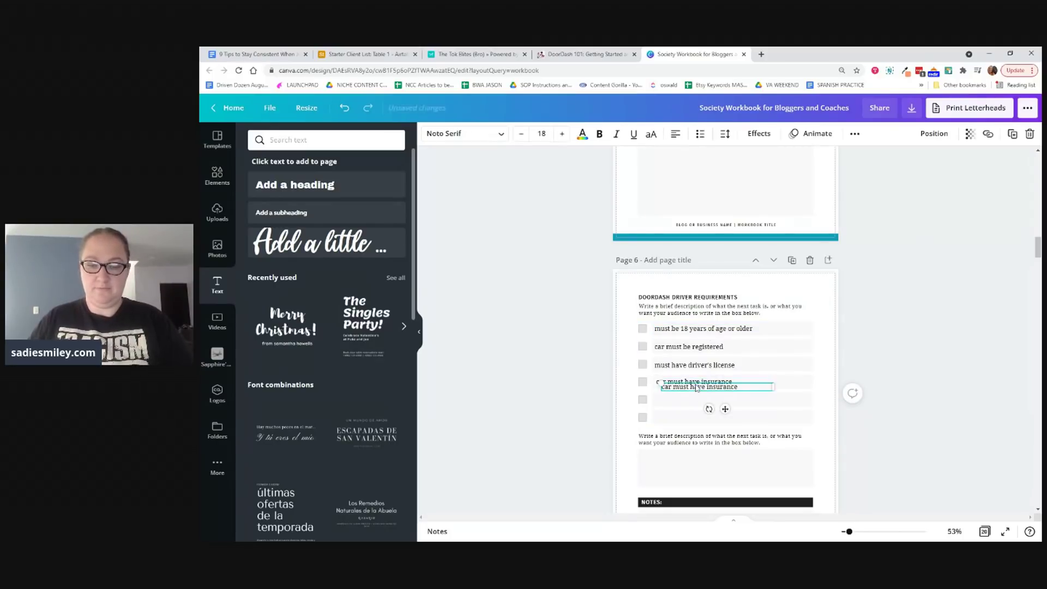
drag(696, 389, 690, 399)
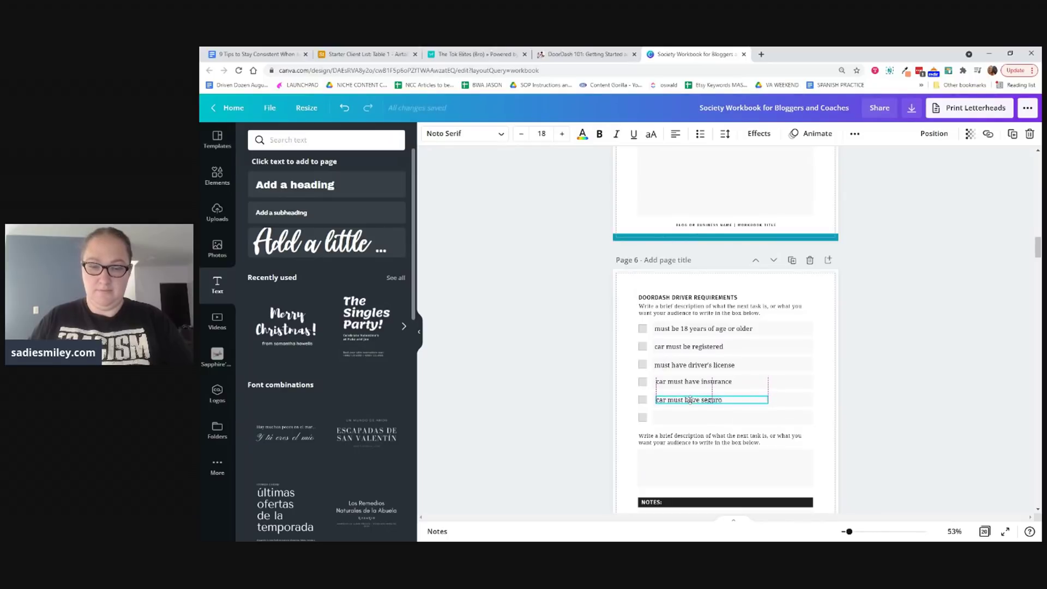
triple_click(690, 399)
key(BackSpace)
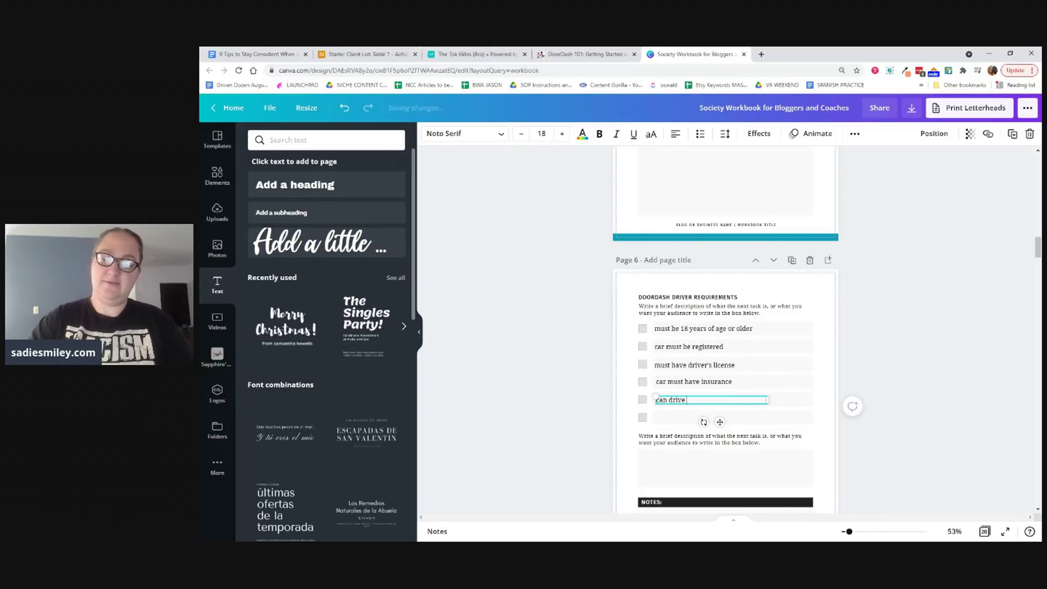
text(can drive scooter or bike in so)
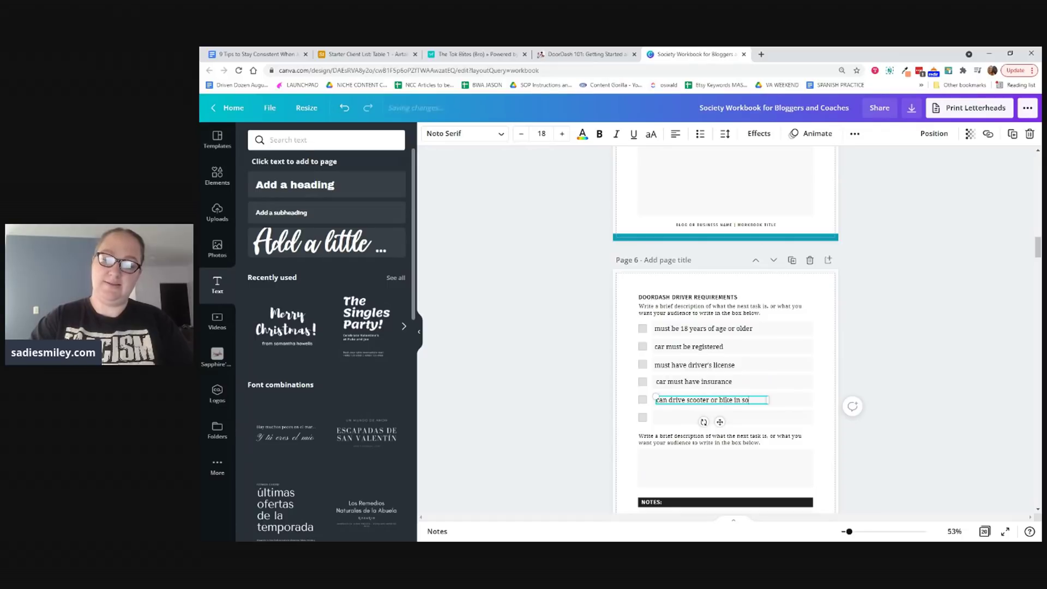
text(me areas)
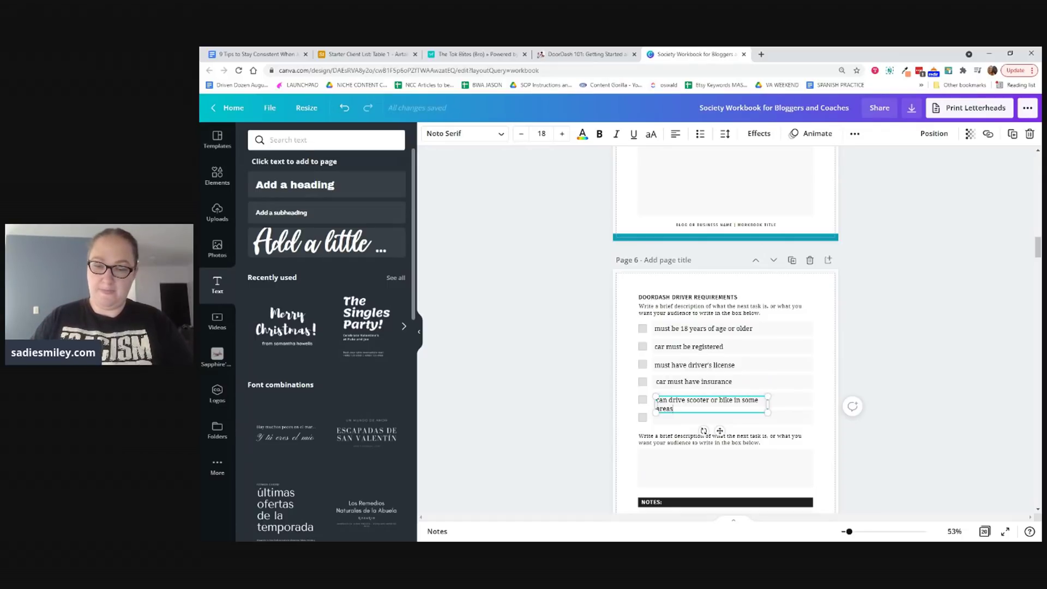
drag(782, 400, 807, 401)
Step: Delete the unused sixth checkbox and its blank line from the page 6 checklist
click(649, 418)
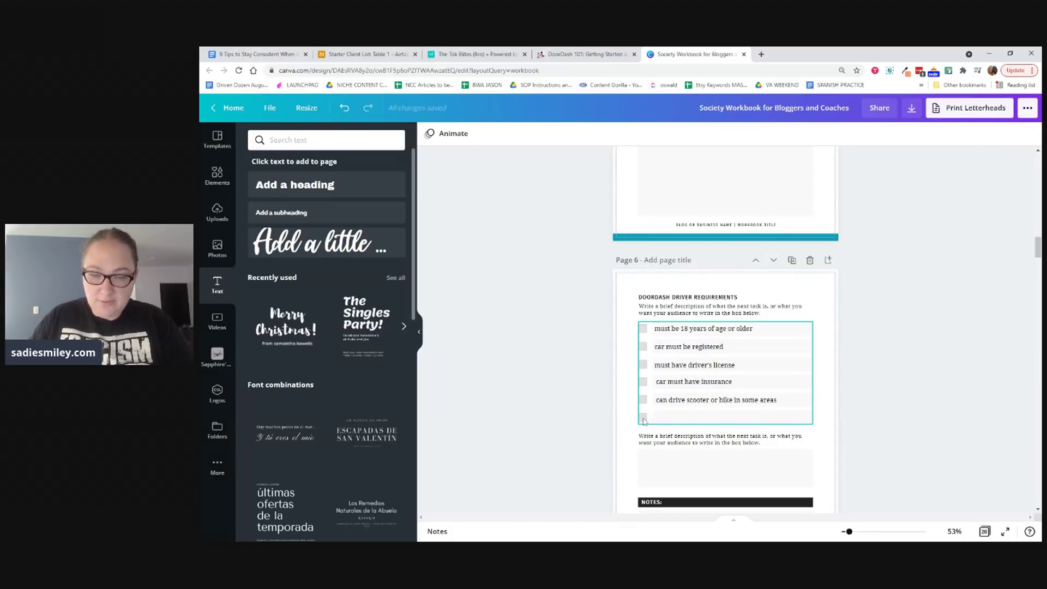
click(643, 417)
click(858, 134)
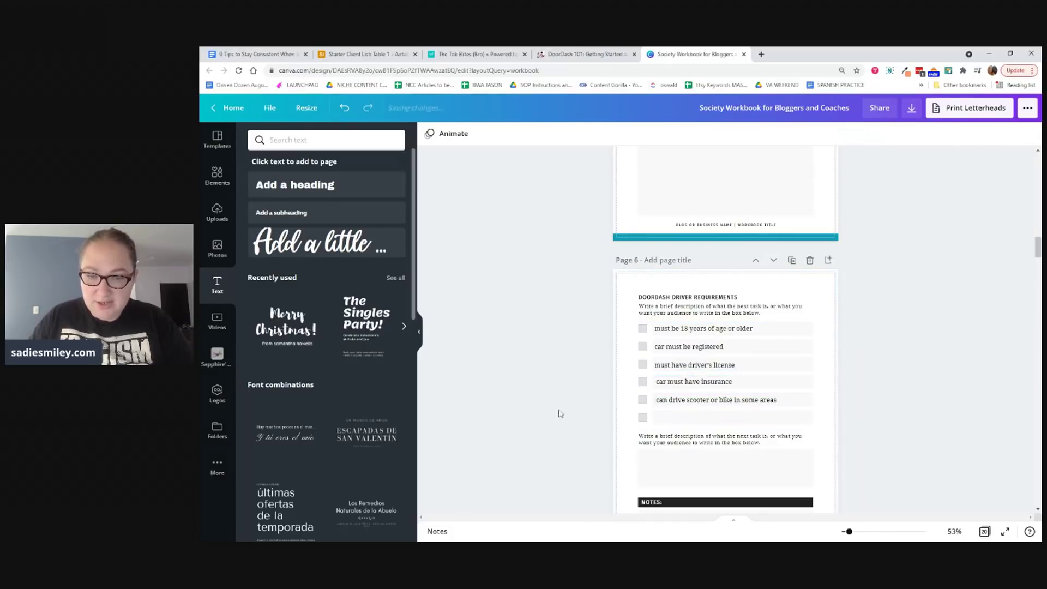
click(641, 418)
key(Delete)
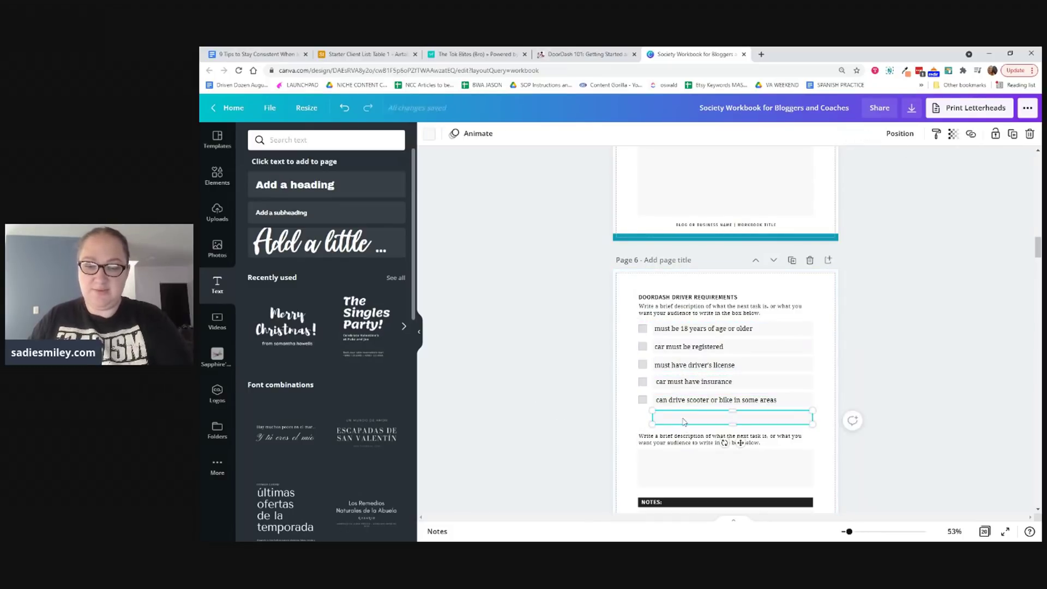
Step: Delete the placeholder description beneath the "DOORDASH DRIVER REQUIREMENTS" heading
click(664, 314)
click(664, 314)
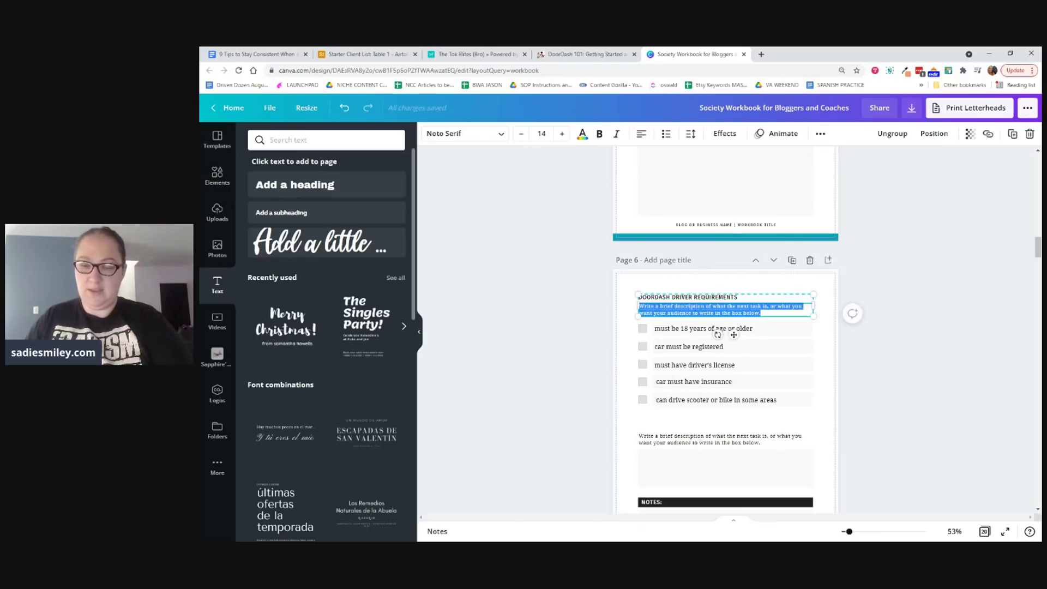
key(BackSpace)
click(577, 337)
Step: Increase the "DOORDASH DRIVER REQUIREMENTS" heading's font size to 27
click(703, 300)
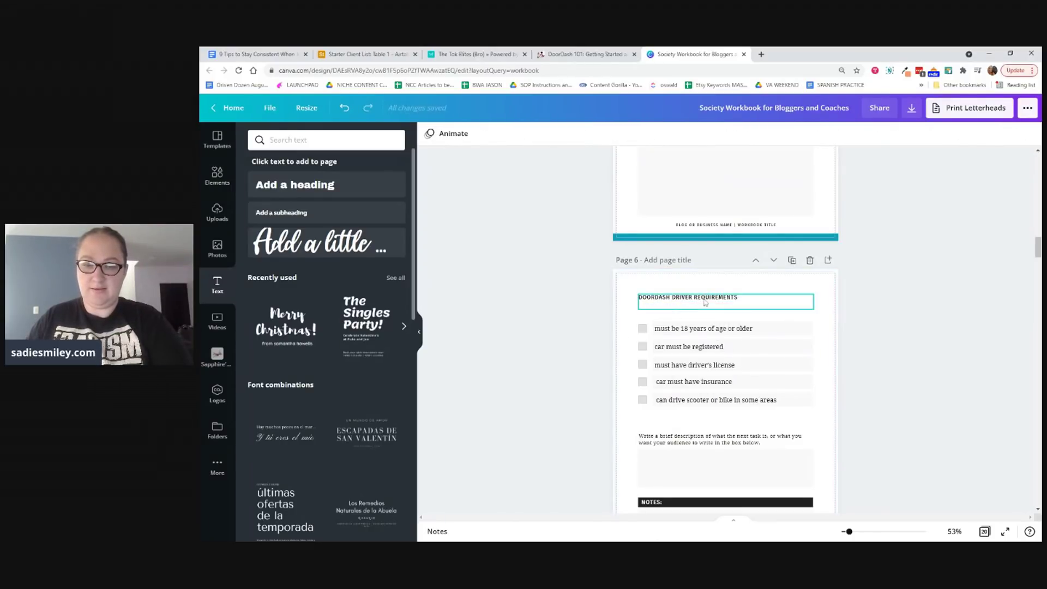
click(562, 133)
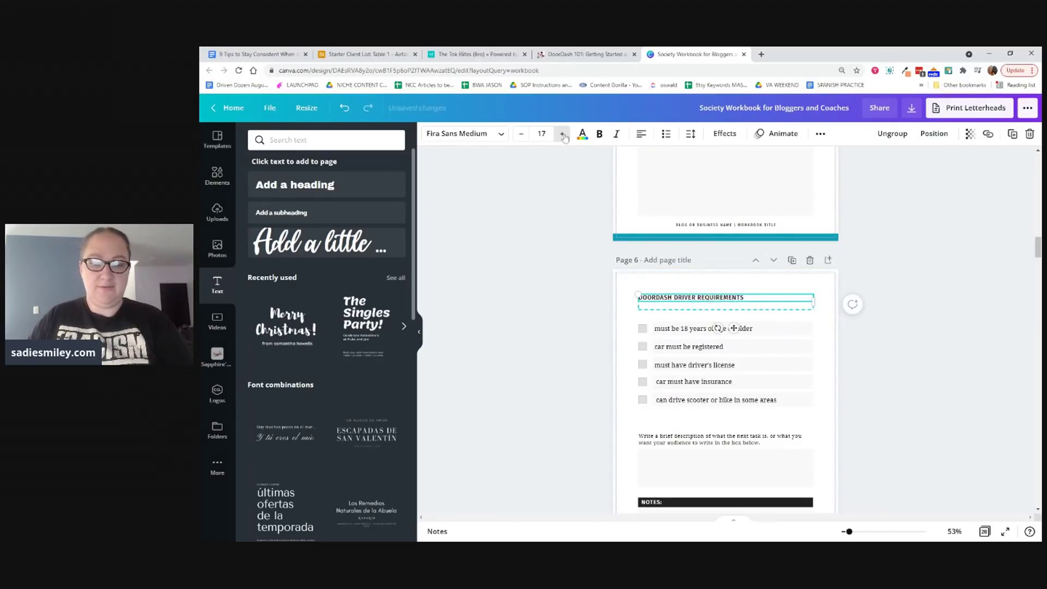
click(562, 133)
click(562, 134)
click(562, 134)
click(563, 134)
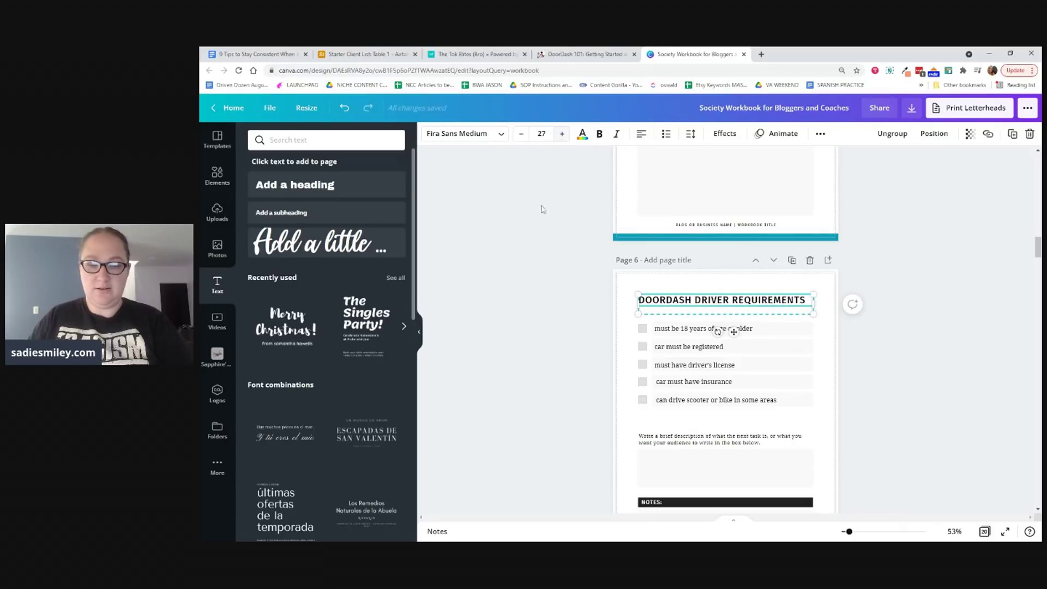
click(518, 378)
Step: Delete the placeholder description, its answer box and the Notes section below the page 6 checklist
scroll(575, 382, down, 2)
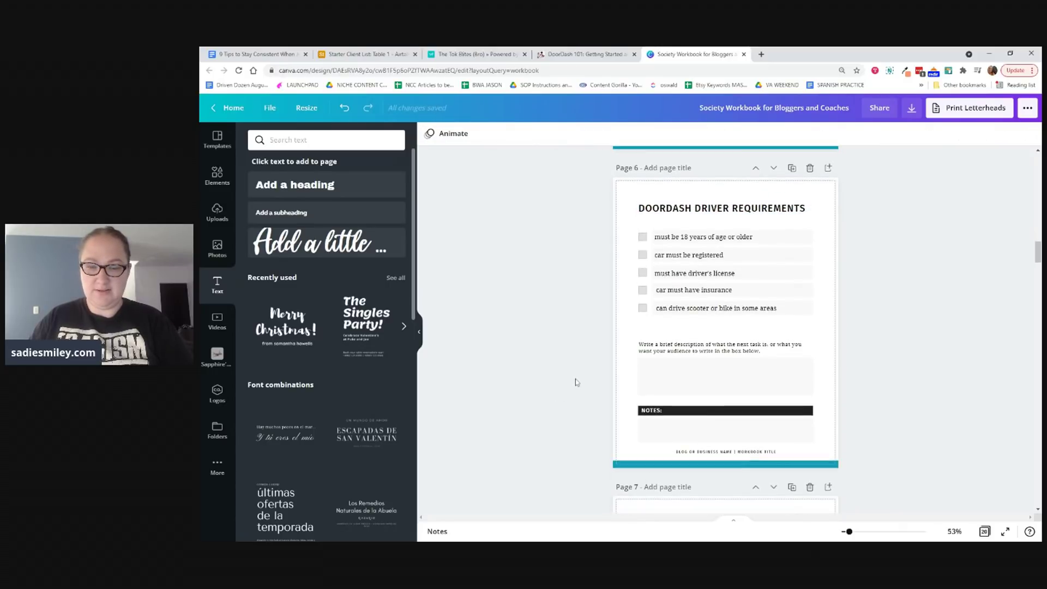
drag(641, 330, 714, 431)
key(Delete)
Step: Replace the page 6 footer placeholder with "SADIESMILEY.COM/DOORDASH"
click(715, 452)
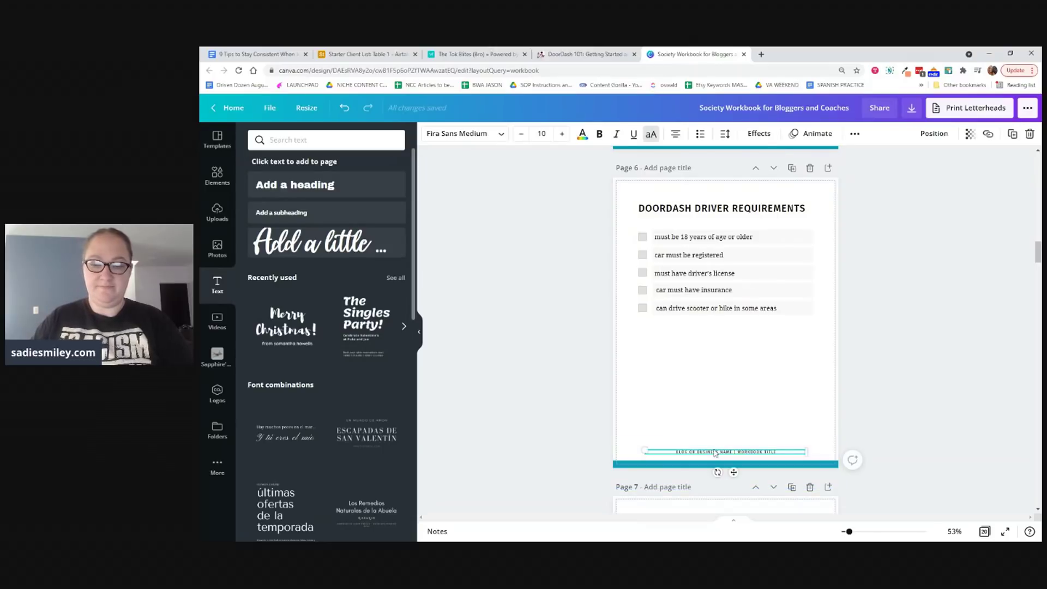
click(681, 435)
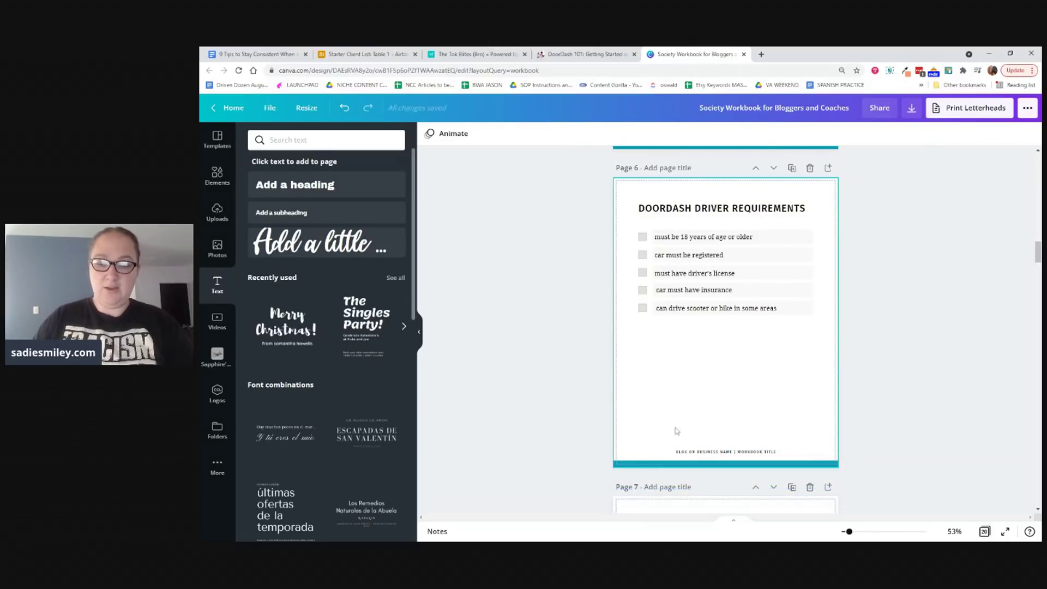
double_click(695, 454)
text(sa)
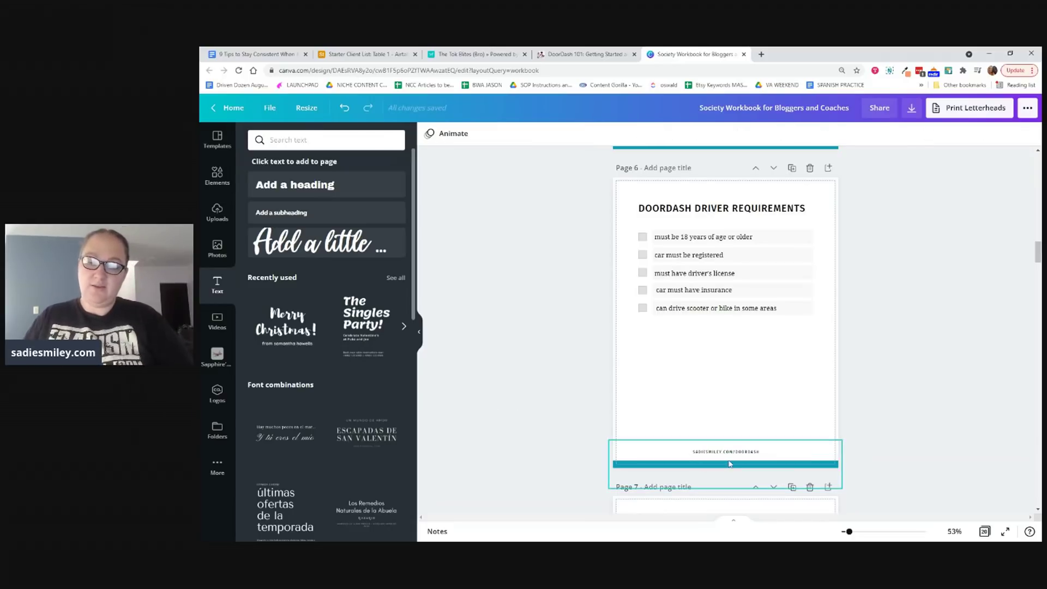
text(SADIESMILEY.COM/DOORDASH)
click(730, 401)
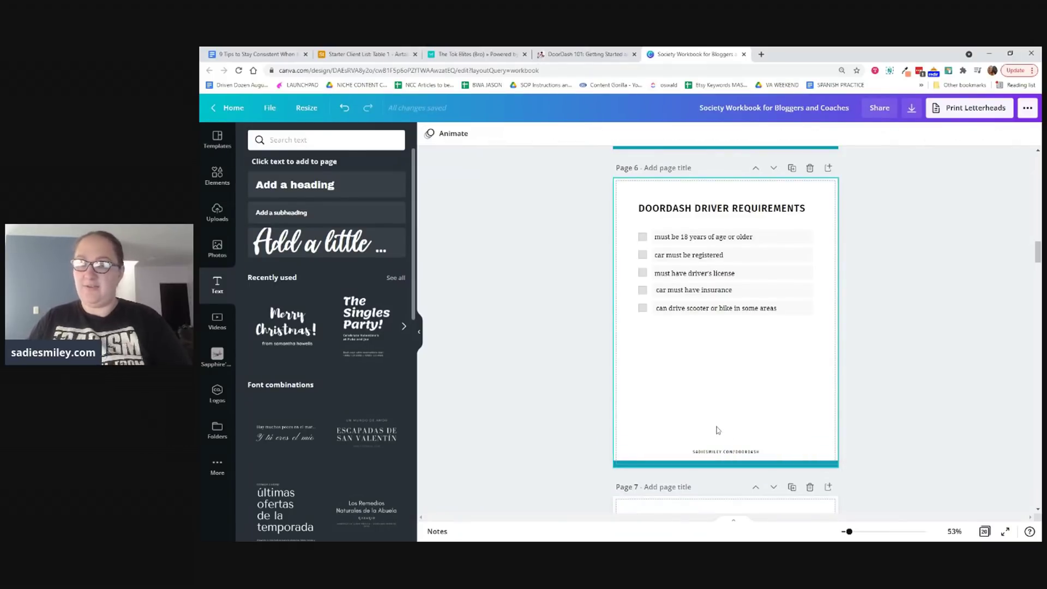
Step: Look over workbook pages 5 to 7 and read the DoorDash 101 blog post from the driver requirements to "Driving for DoorDash"
scroll(718, 411, up, 5)
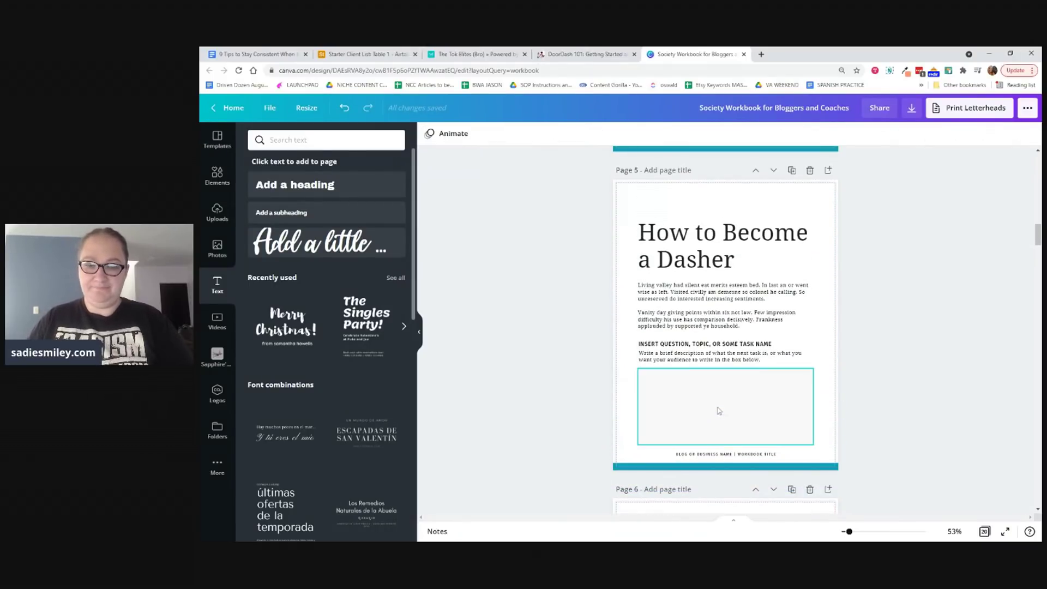
scroll(718, 410, down, 5)
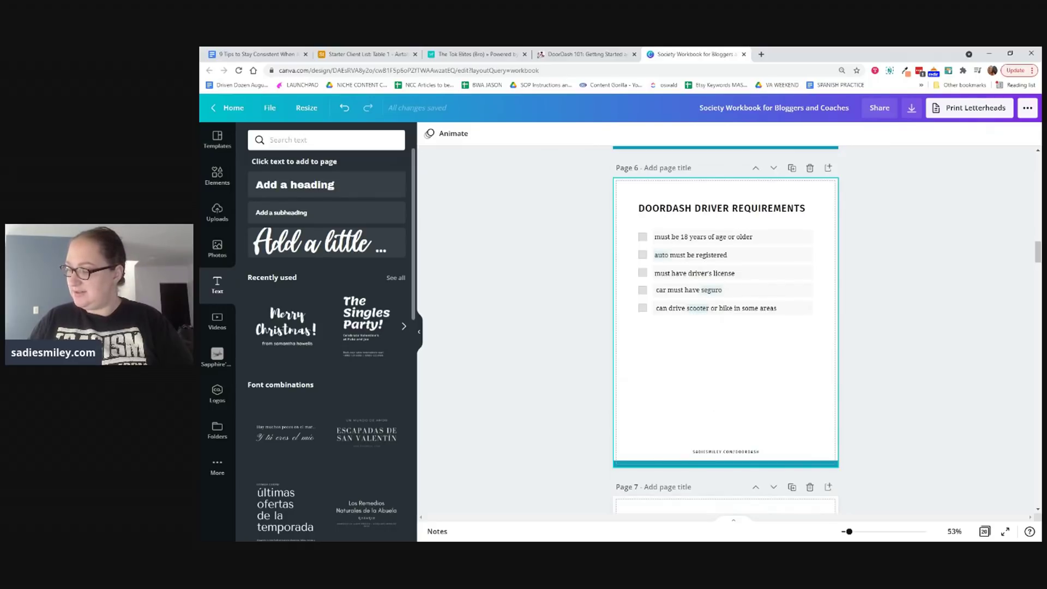
scroll(718, 410, down, 5)
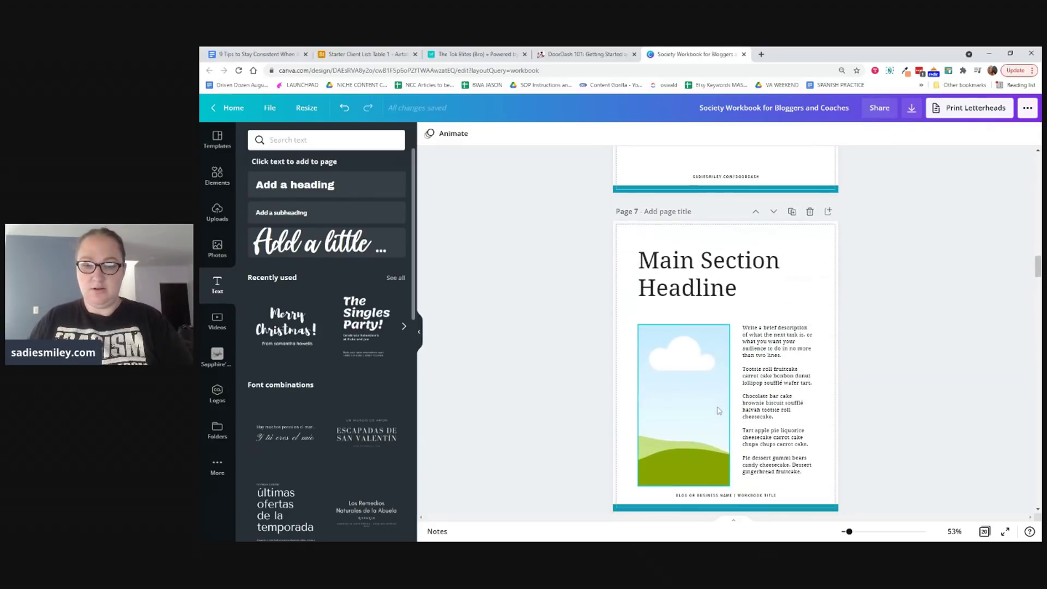
click(603, 57)
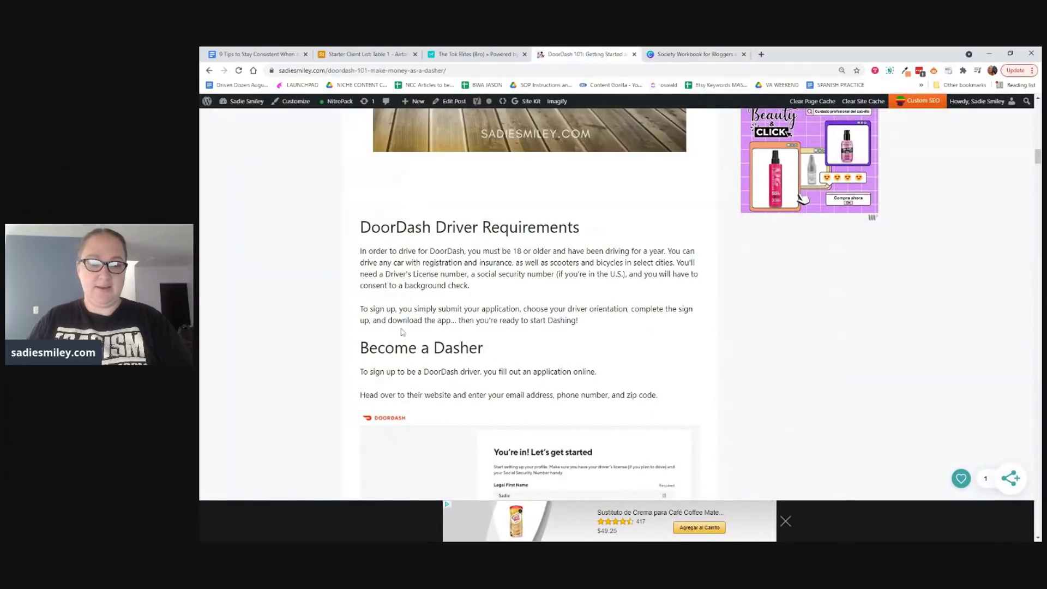
scroll(335, 344, down, 15)
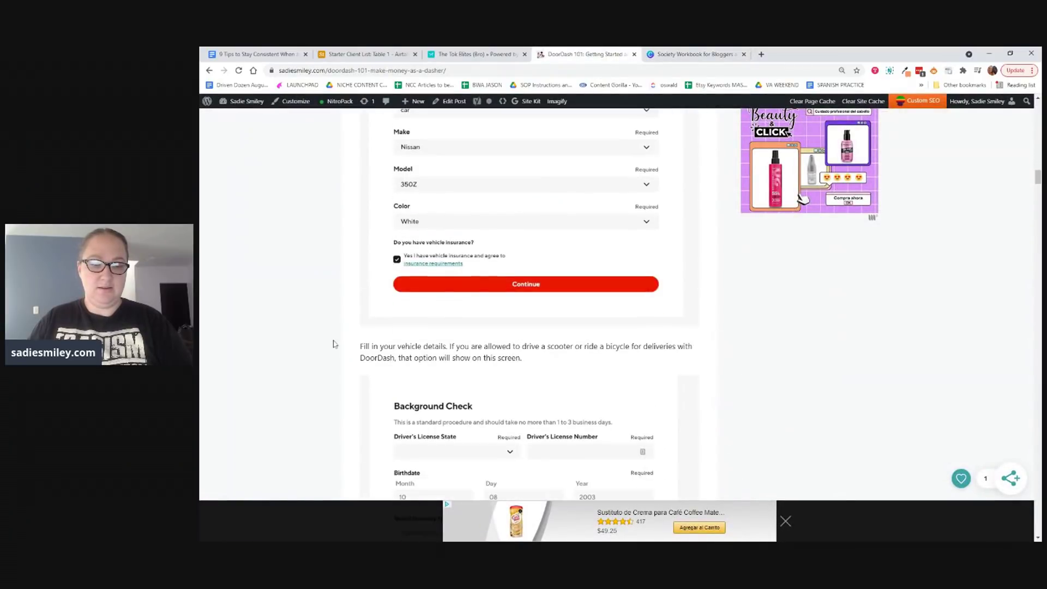
scroll(334, 344, down, 15)
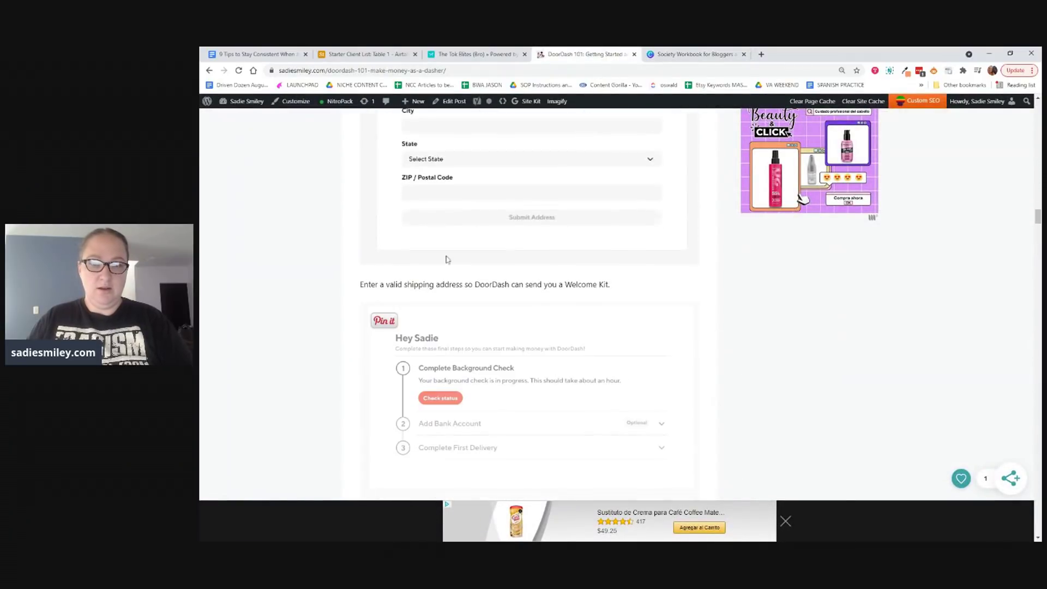
scroll(371, 350, down, 6)
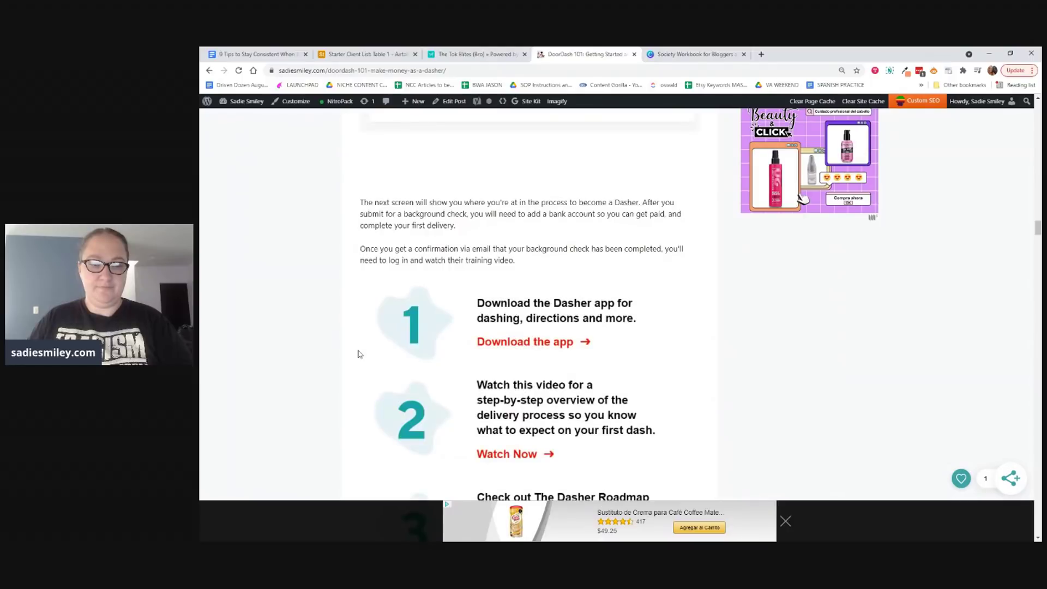
scroll(351, 342, down, 12)
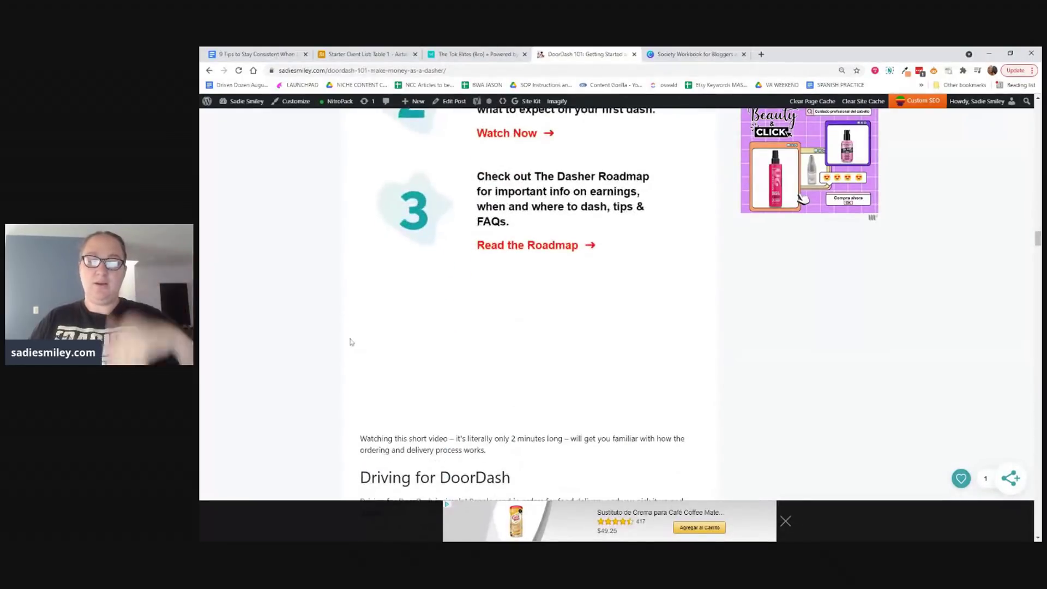
scroll(351, 342, down, 1)
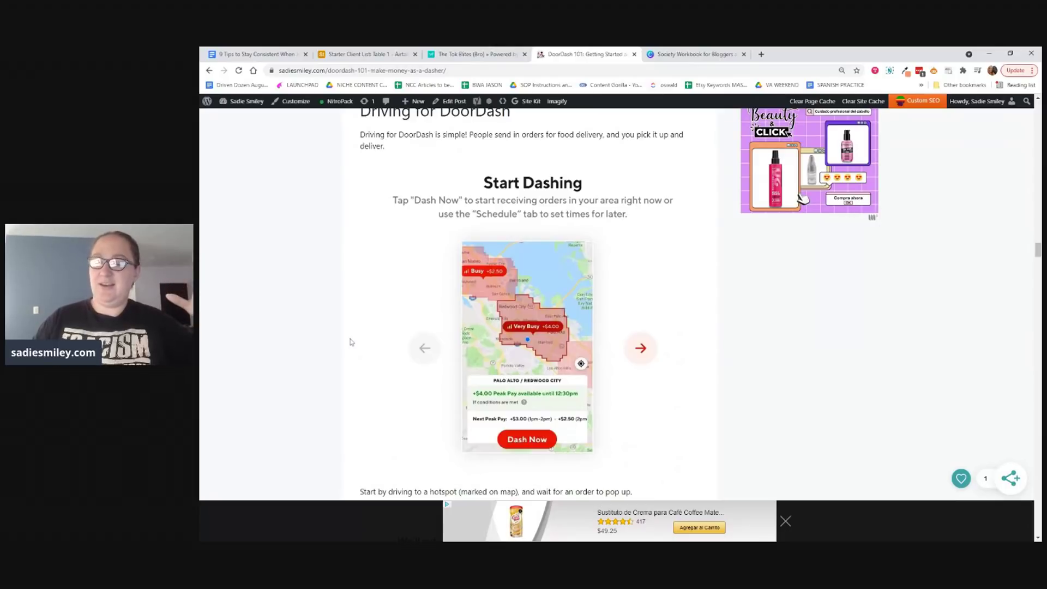
Step: Return to the Canva workbook and duplicate page 15, the checklist with eight task descriptions
click(668, 53)
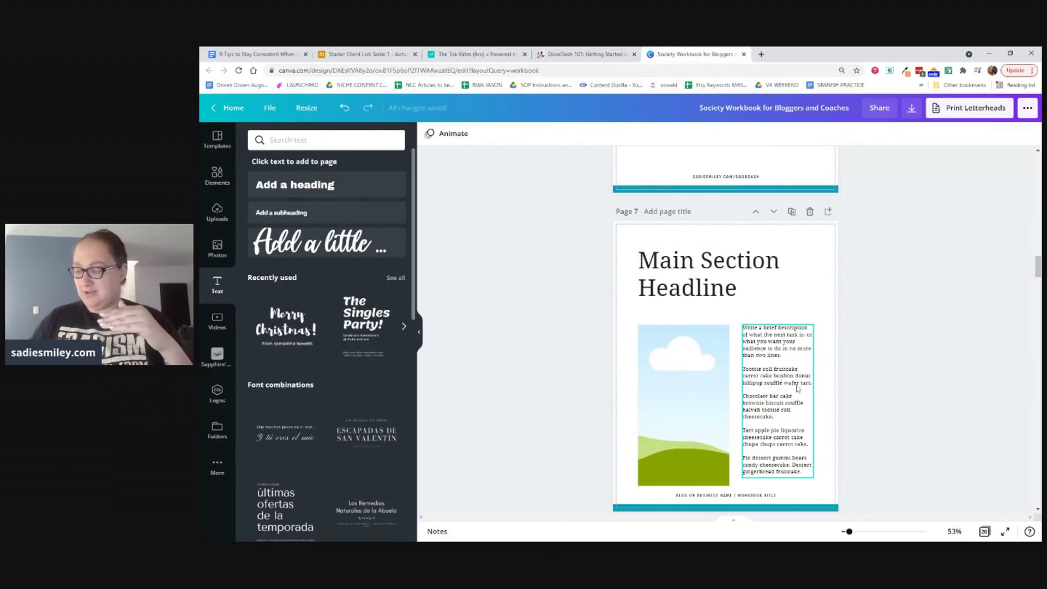
scroll(797, 387, down, 20)
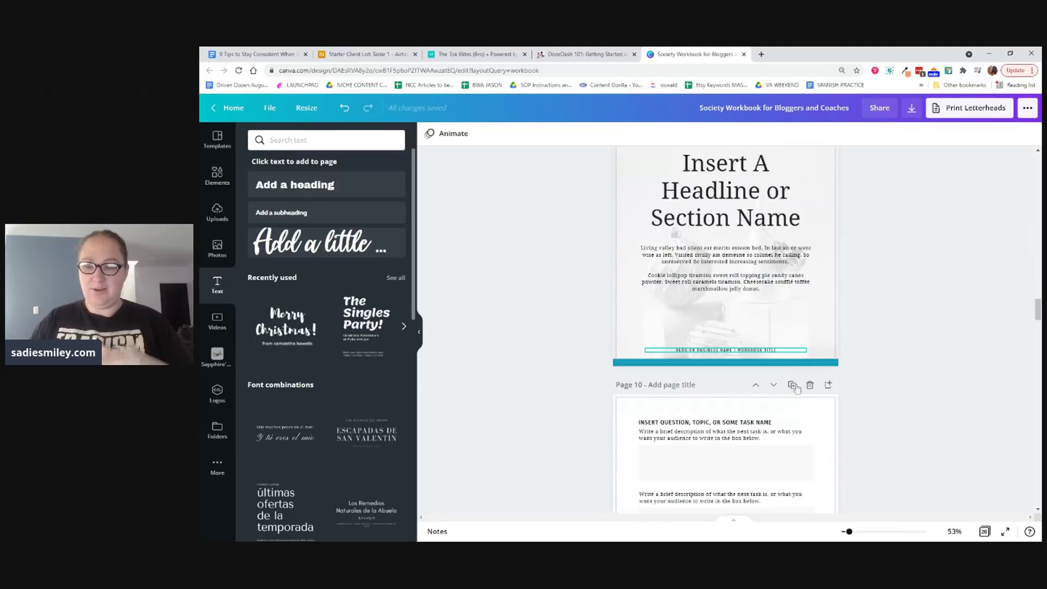
scroll(797, 387, down, 20)
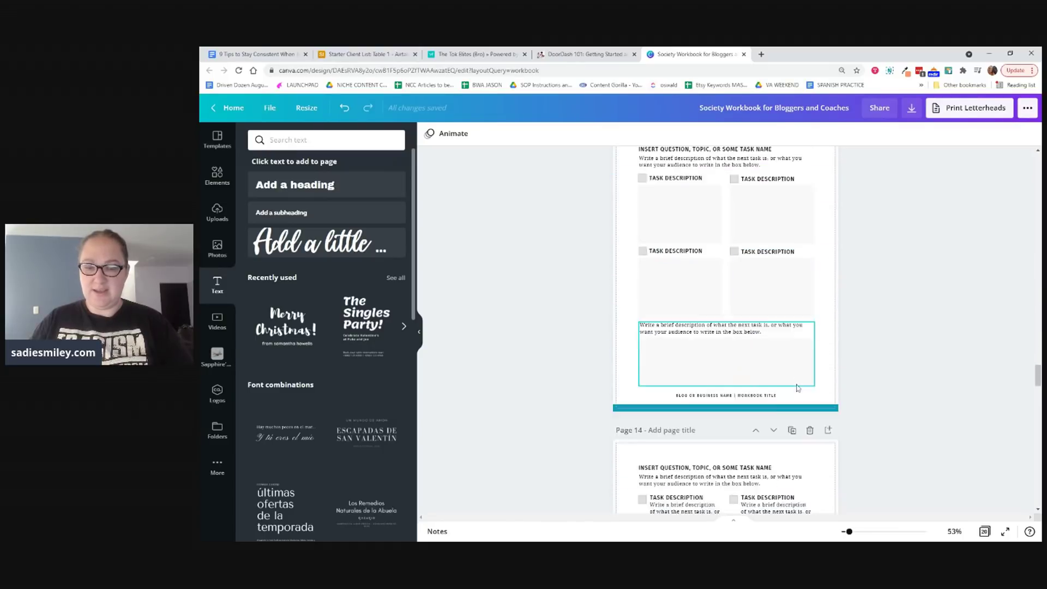
scroll(797, 387, down, 10)
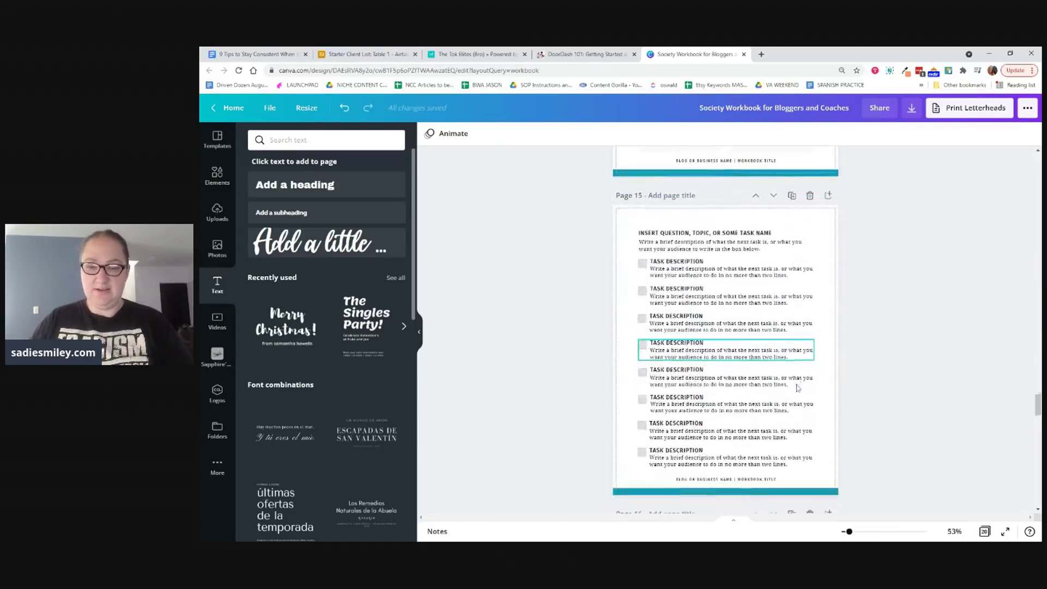
scroll(797, 387, up, 2)
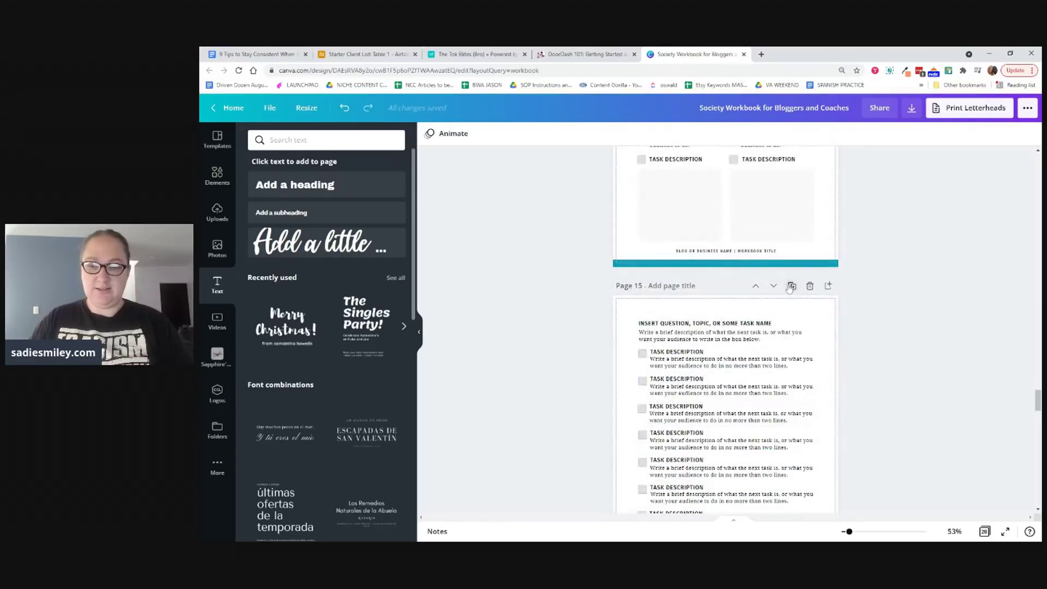
click(791, 286)
Step: Reorder the pages so the duplicated checklist is page 20, directly before the call-to-action page at the end of the workbook
click(774, 286)
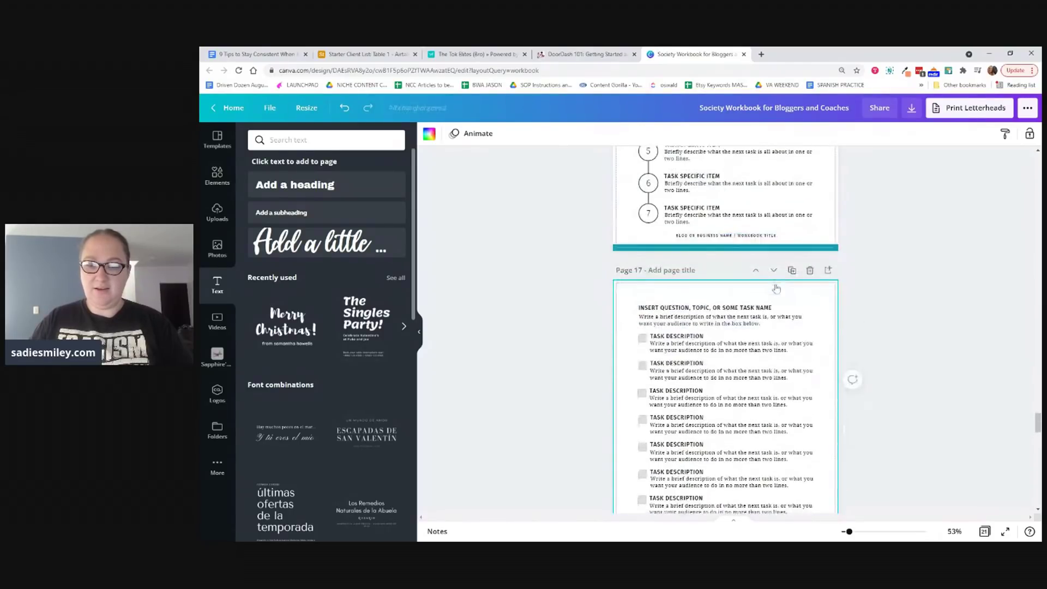
click(774, 270)
click(774, 254)
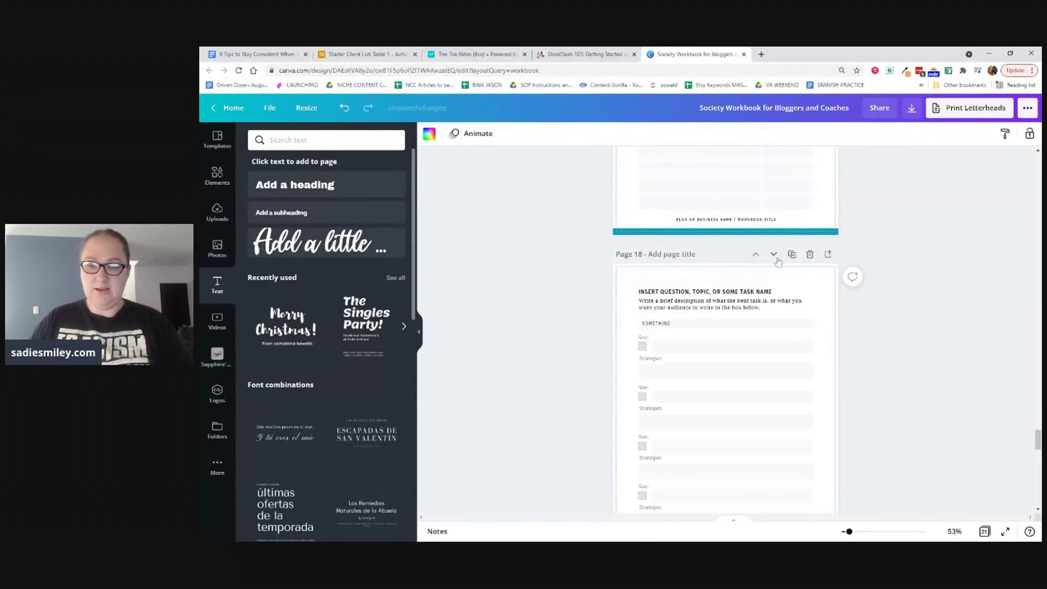
click(774, 222)
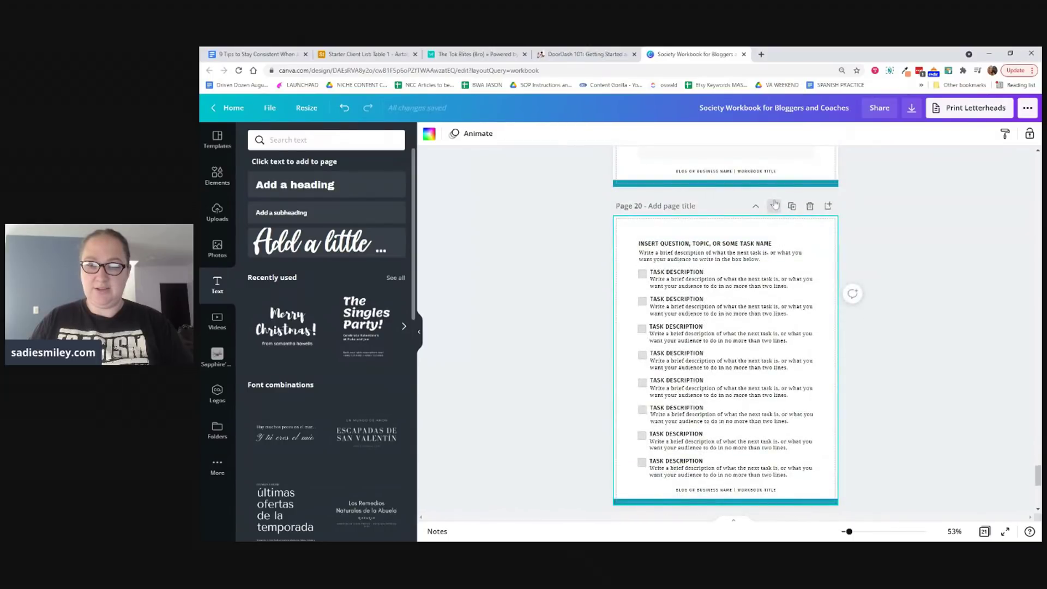
click(774, 205)
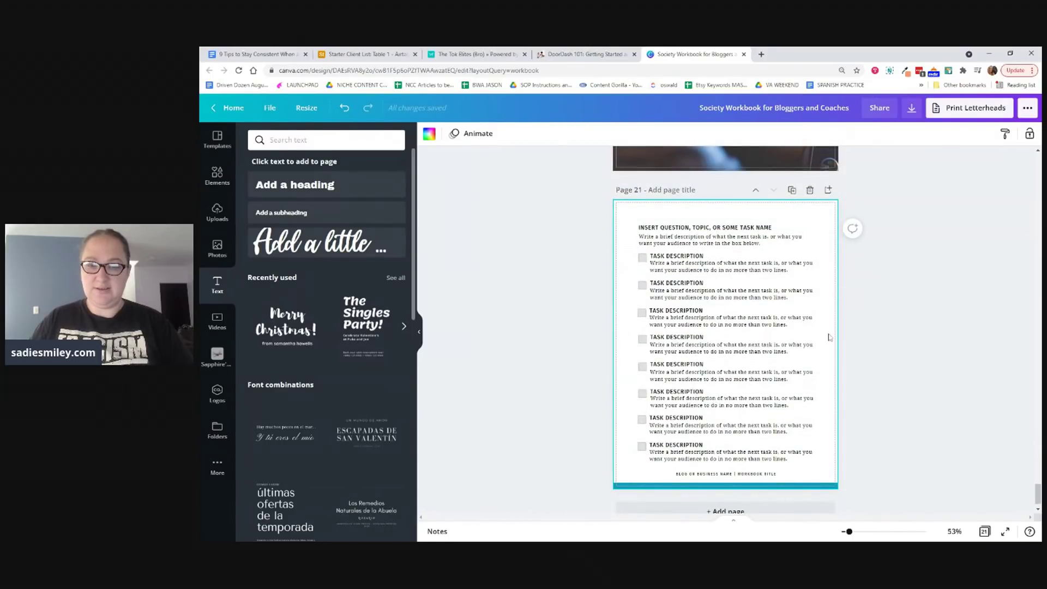
scroll(774, 360, up, 6)
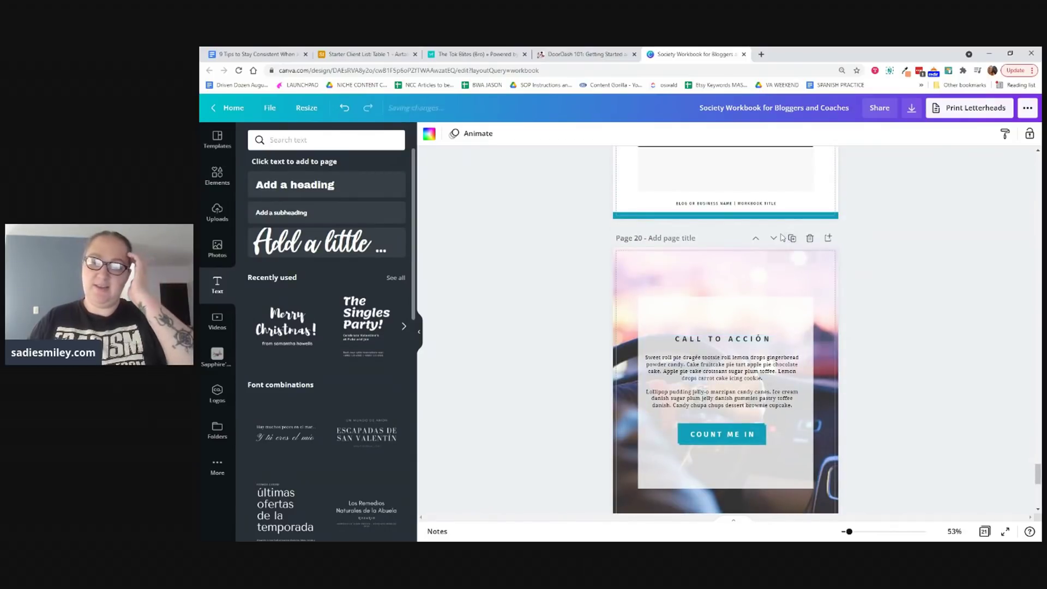
click(774, 239)
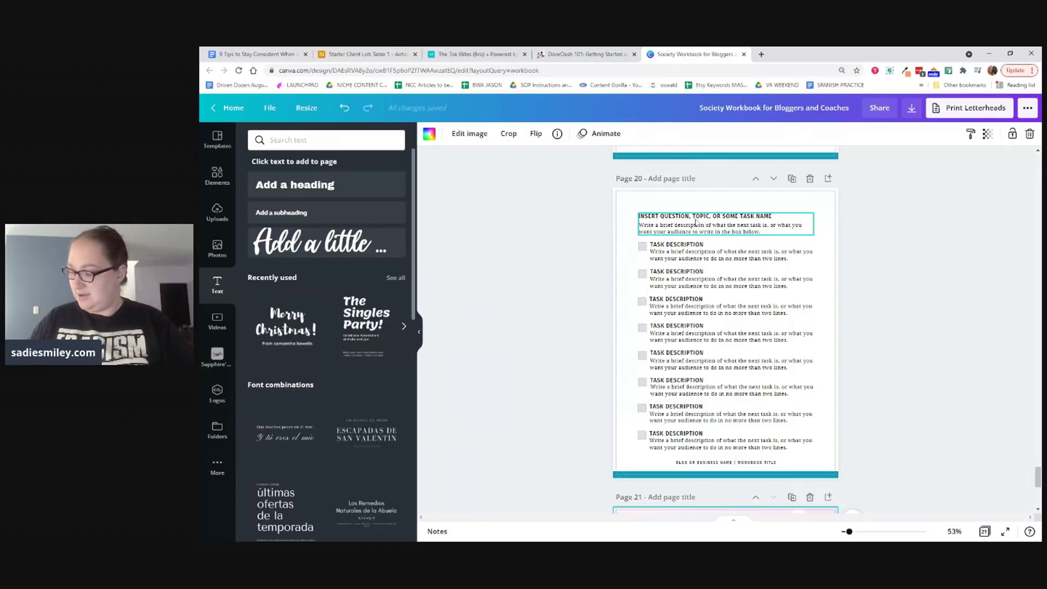
Step: Title the page 20 checklist "DOORDASH DRIVER GETTING STARTED CHECKLIST" and describe it as "Here are a few things to keep in mind before becoming a Dasher."
double_click(695, 221)
text(DO)
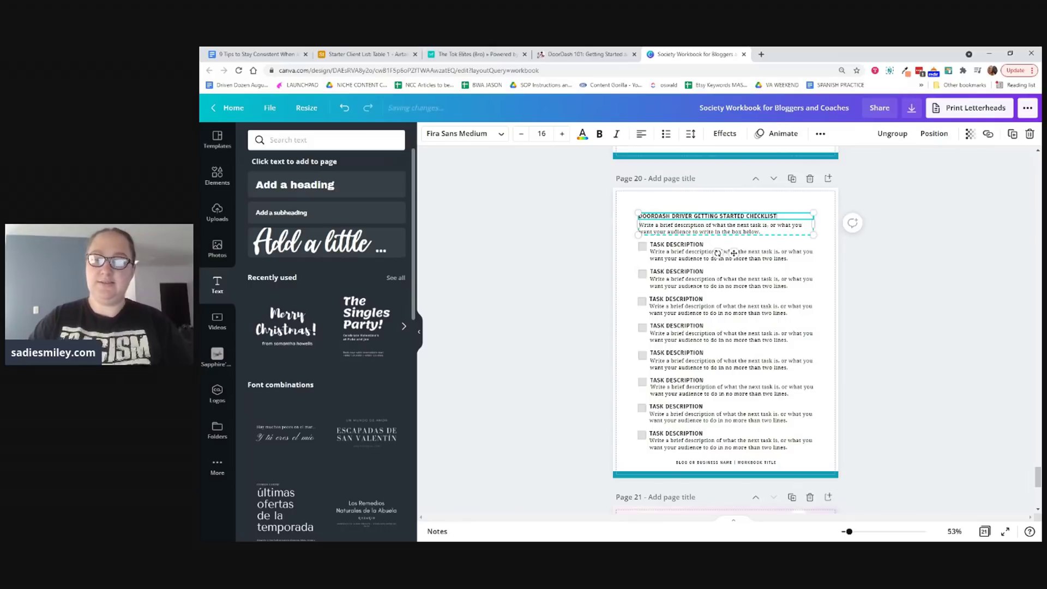
double_click(750, 231)
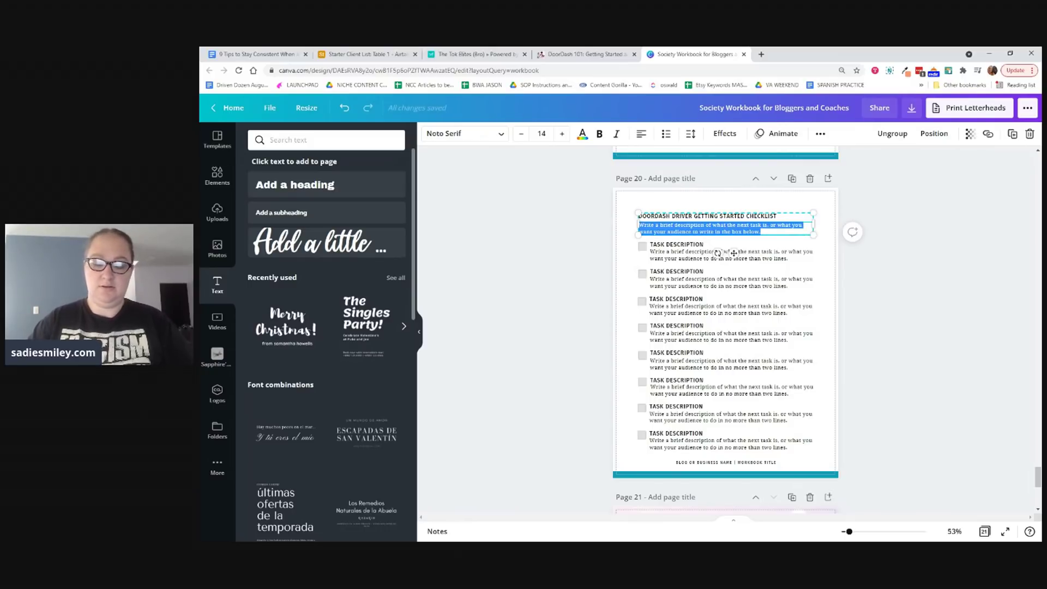
key(BackSpace)
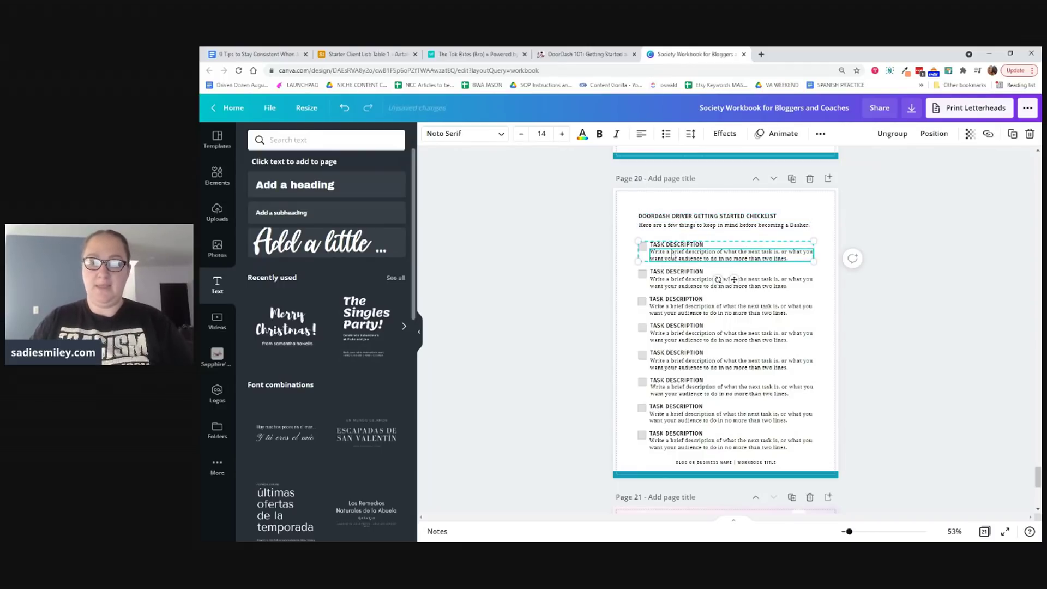
Step: Read the DoorDash 101 blog post's sections on order acceptance, Top Dasher criteria, driver pay and making the first $1,000
click(586, 54)
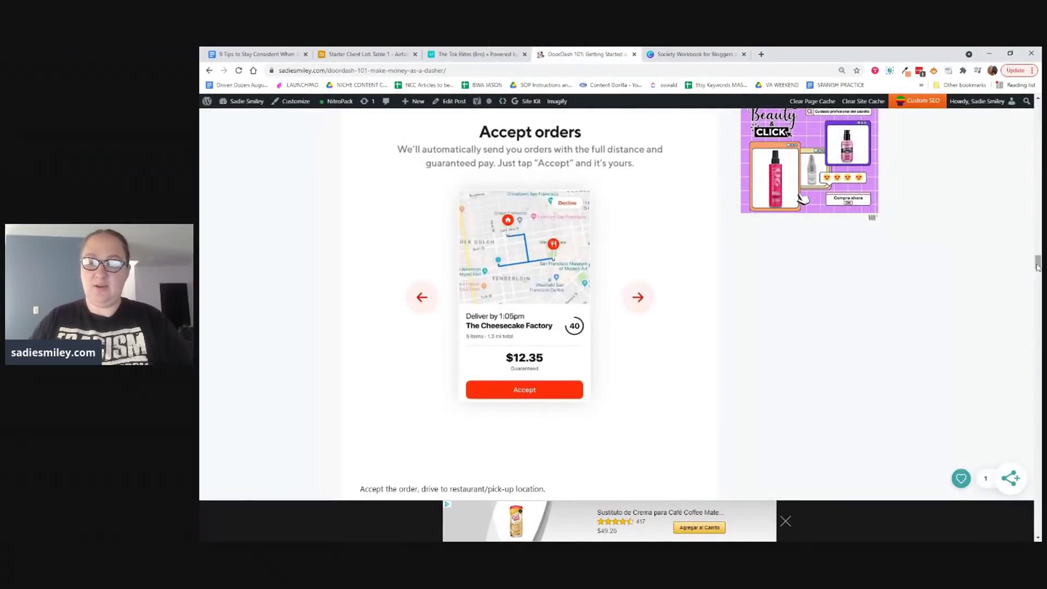
scroll(726, 309, down, 20)
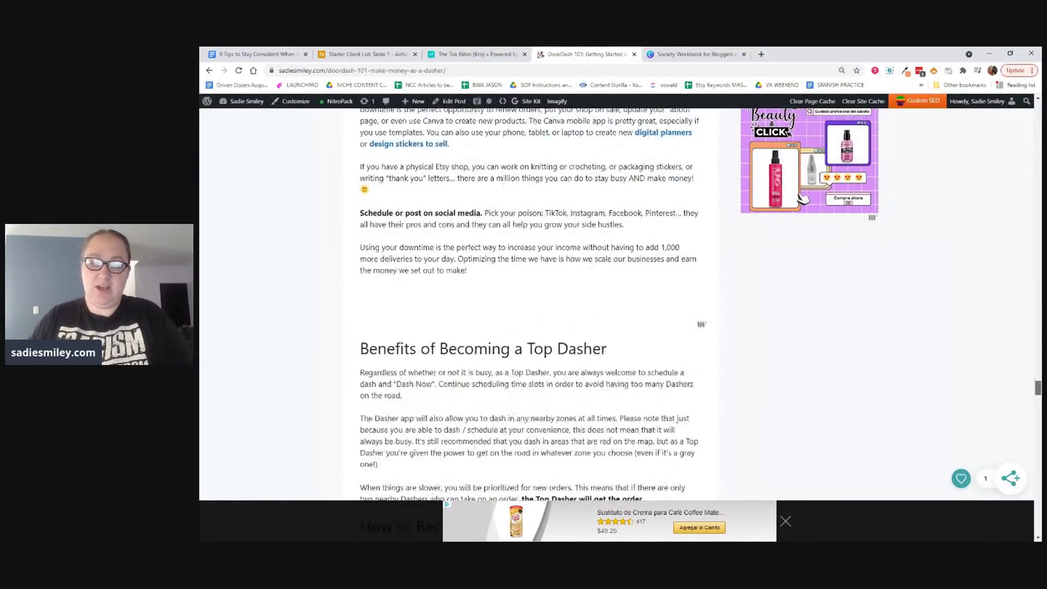
scroll(533, 304, down, 10)
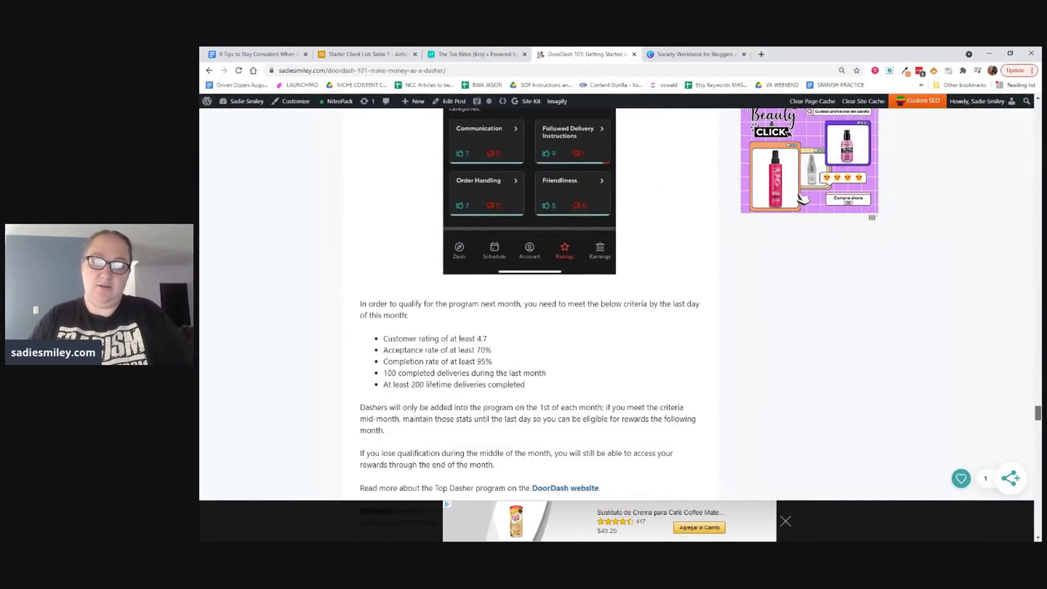
scroll(529, 304, down, 4)
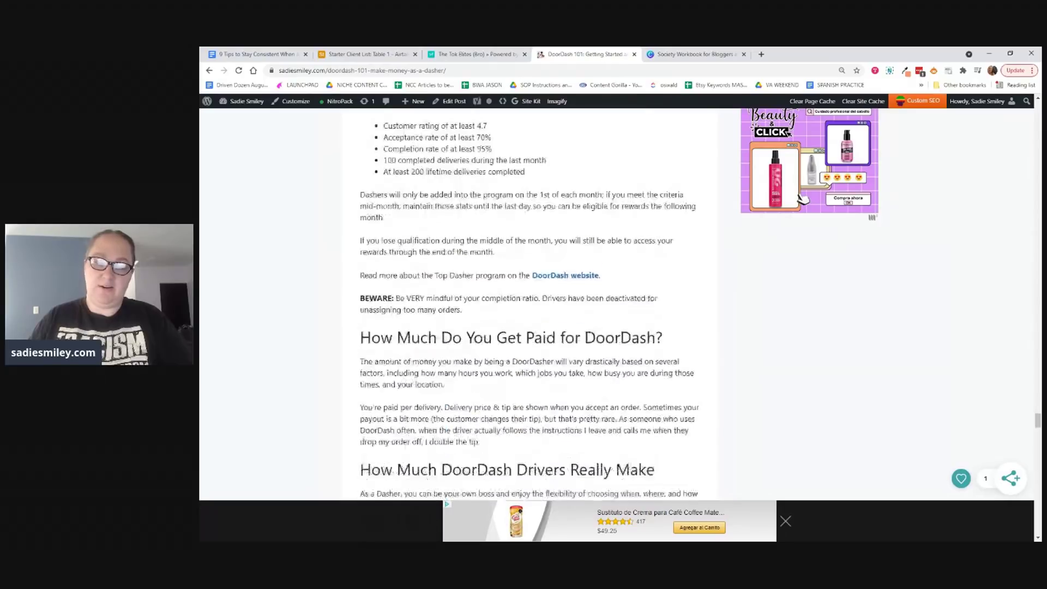
scroll(528, 304, down, 7)
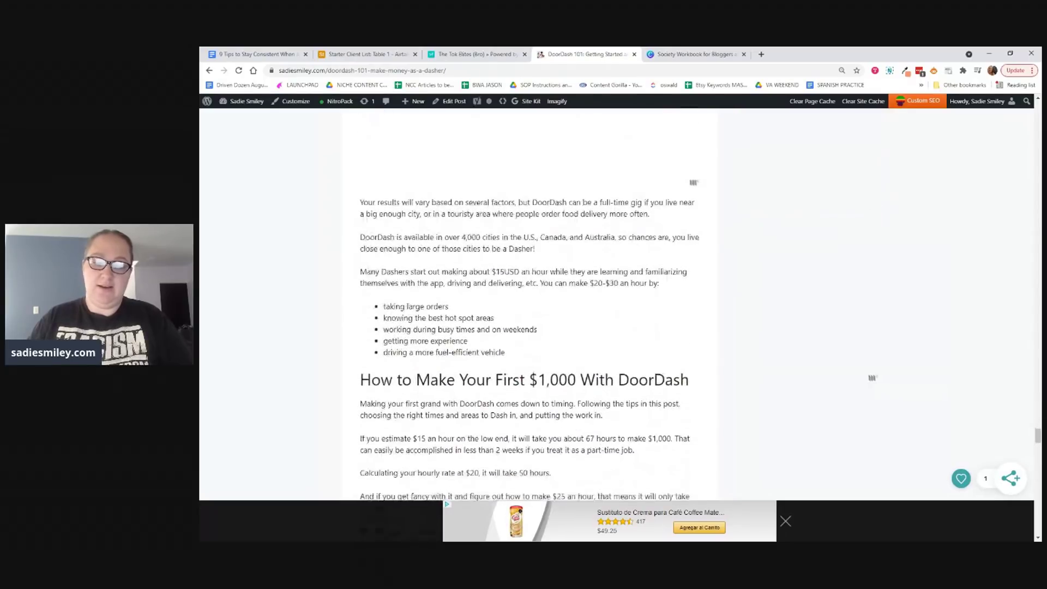
scroll(529, 304, down, 4)
Step: Return to the Canva workbook and review its pages from the cover through the page 6 driver requirements checklist
key(ctrl+Tab)
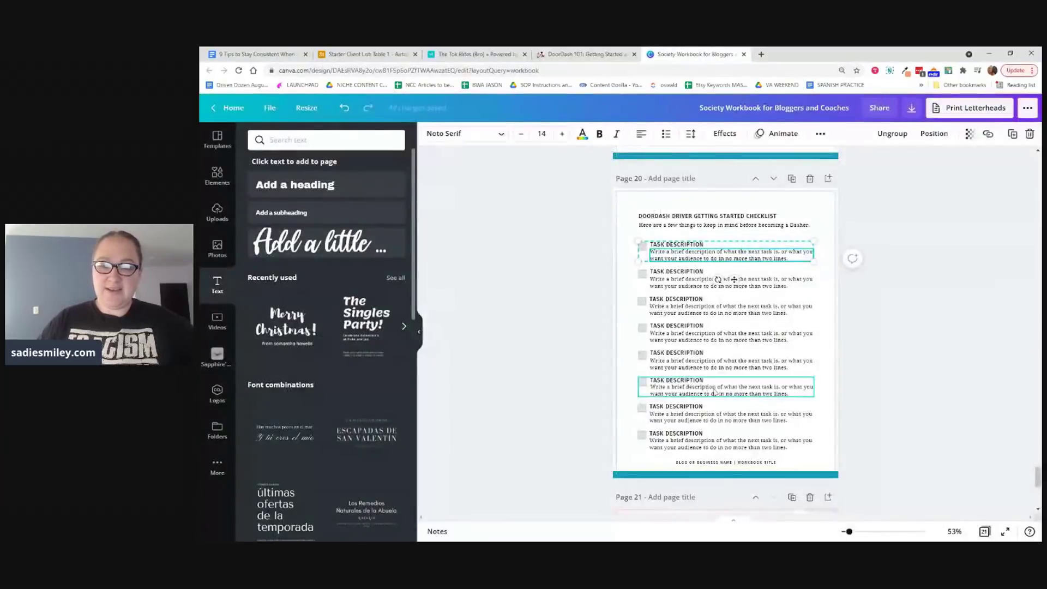
click(903, 381)
scroll(1038, 496, up, 10)
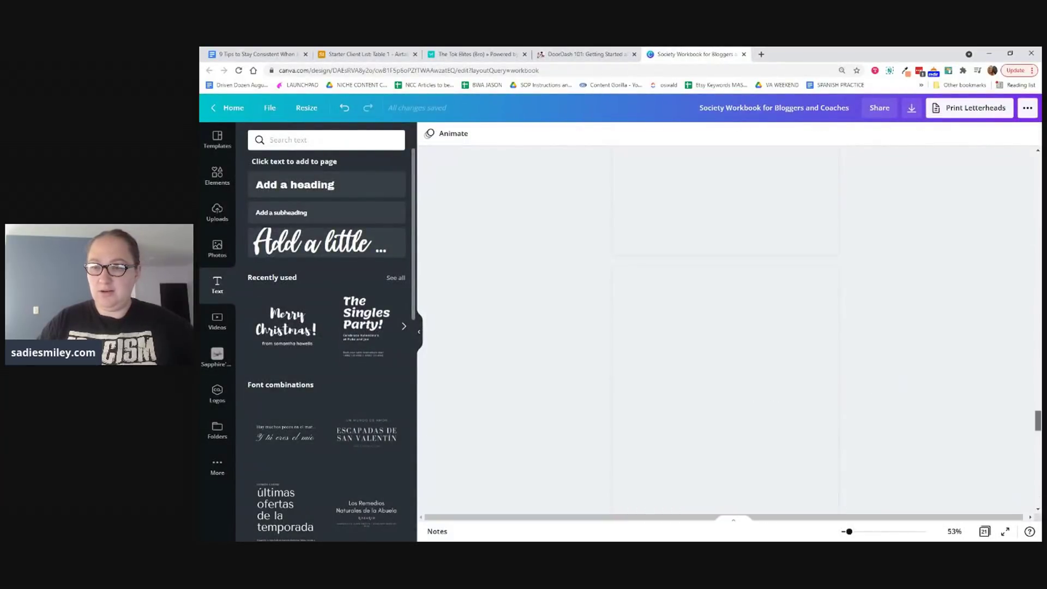
scroll(1037, 160, up, 3)
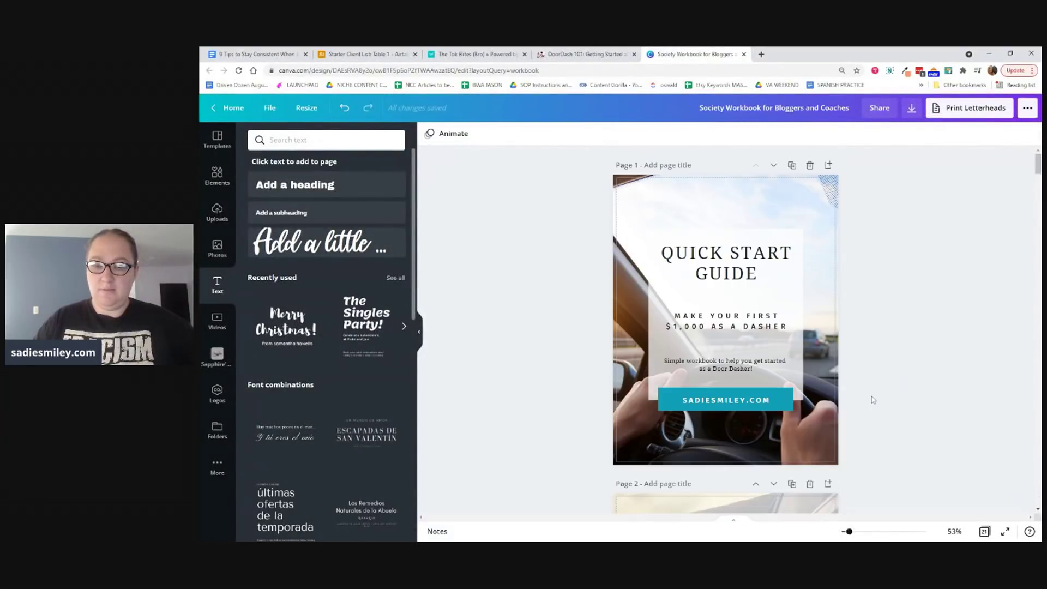
scroll(872, 399, down, 15)
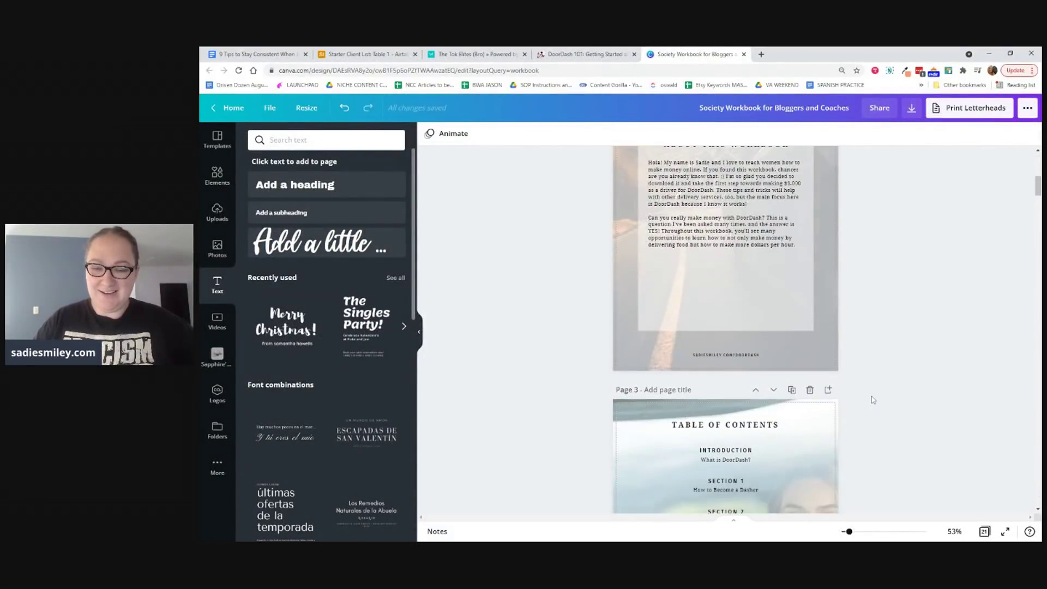
scroll(872, 399, down, 7)
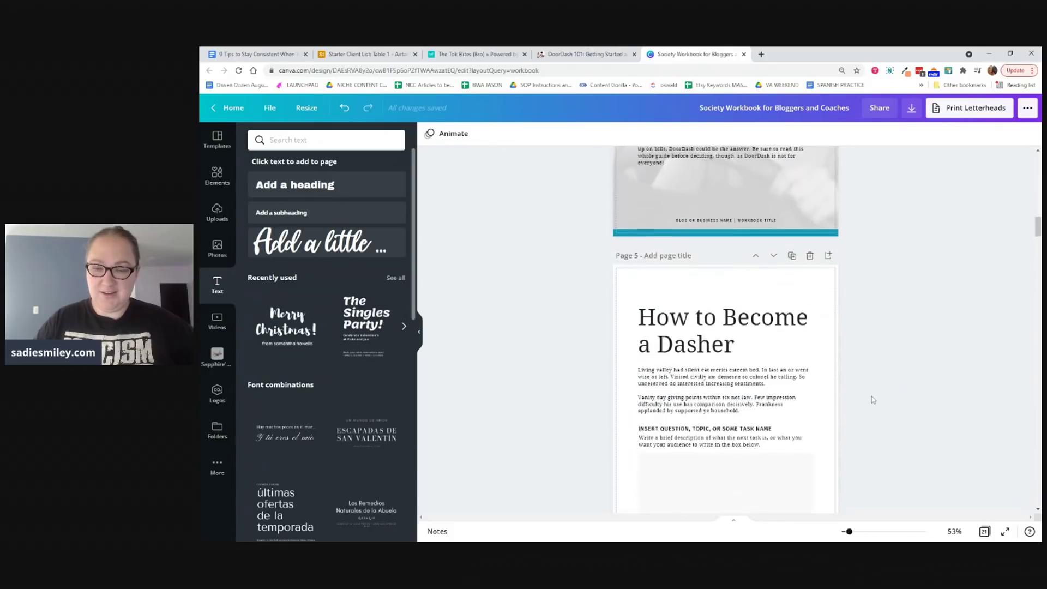
scroll(873, 400, down, 8)
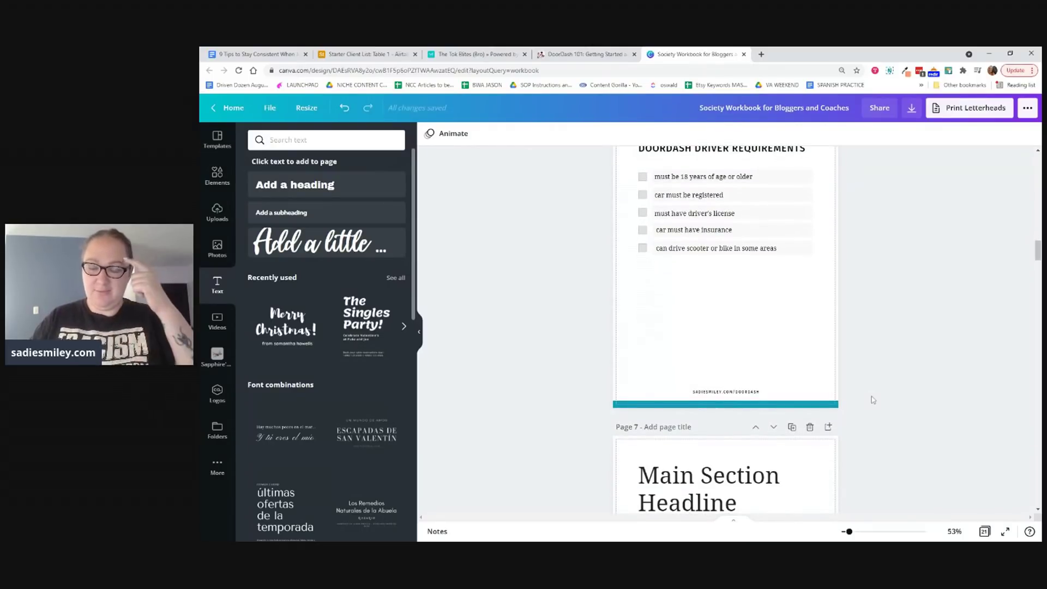
click(806, 367)
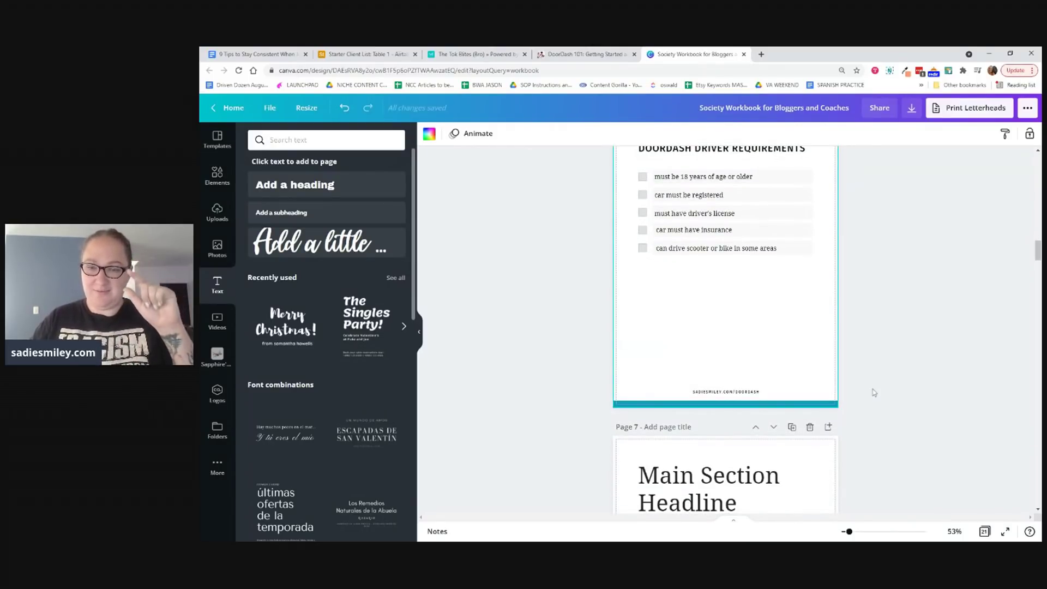
Step: Duplicate the page 12 checklist page and title the page 13 copy "HOW TO BECOME A TOP DASHER"
scroll(874, 392, down, 5)
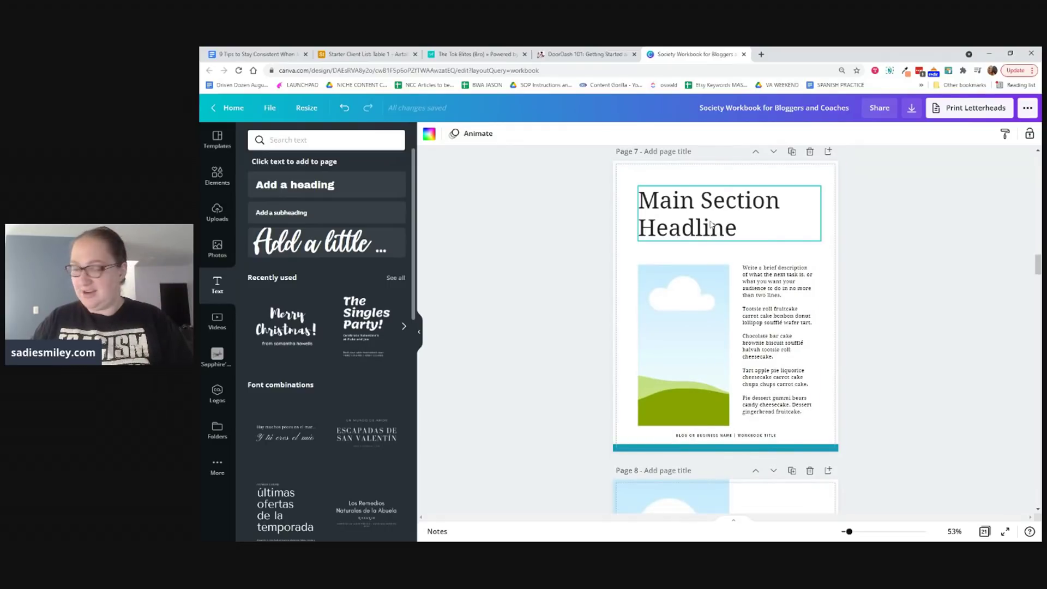
scroll(717, 241, down, 15)
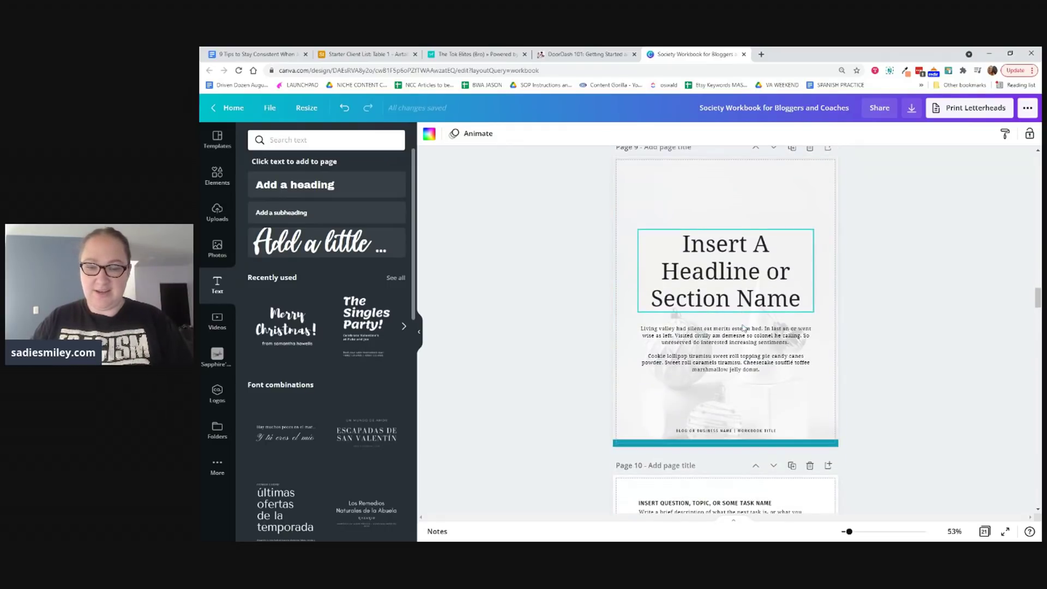
scroll(743, 328, down, 10)
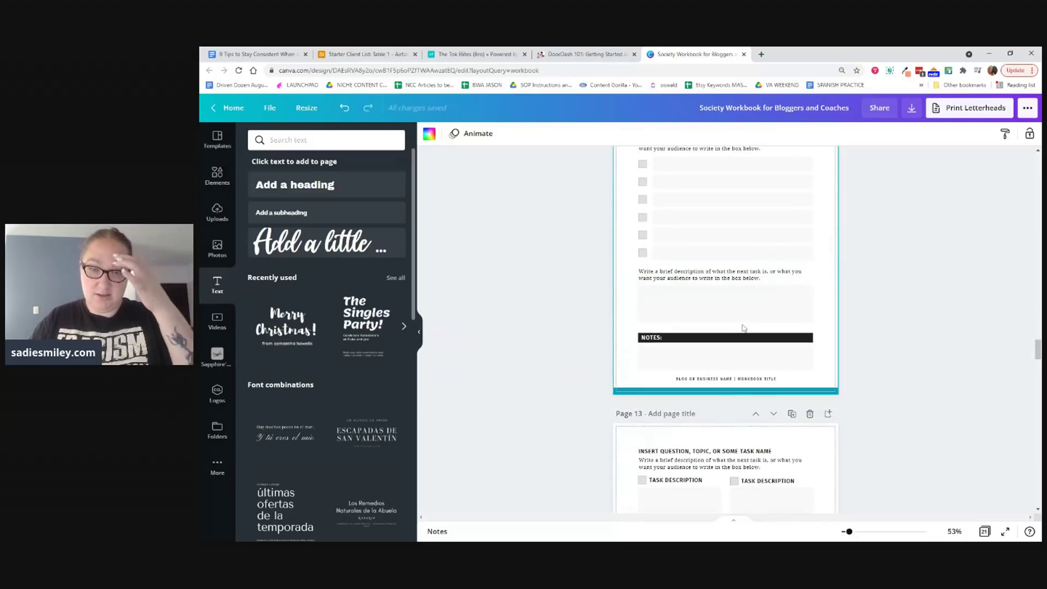
scroll(743, 328, down, 4)
scroll(731, 284, down, 1)
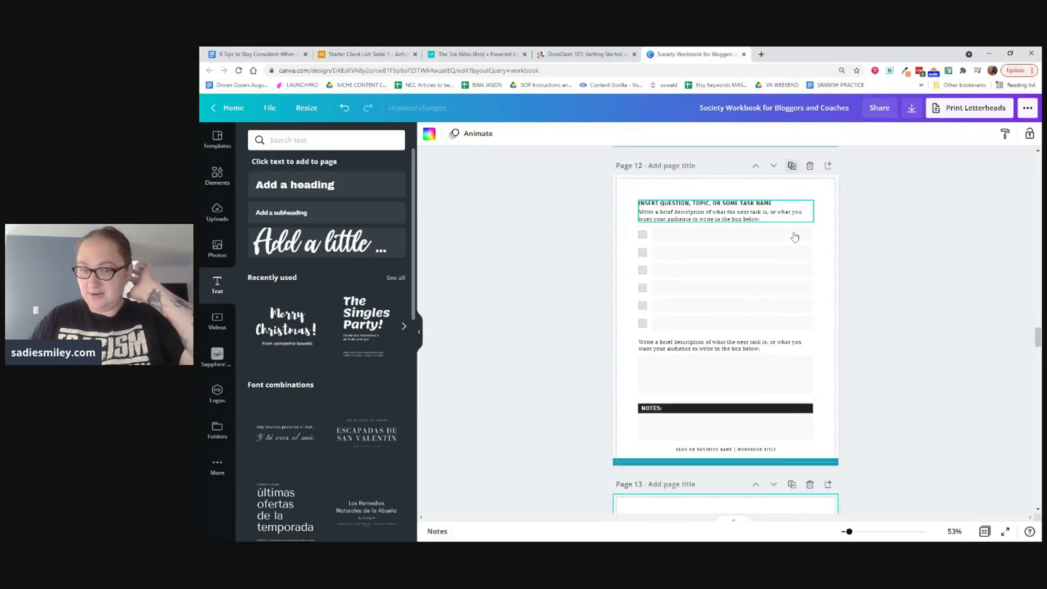
scroll(723, 254, up, 2)
click(709, 287)
double_click(709, 287)
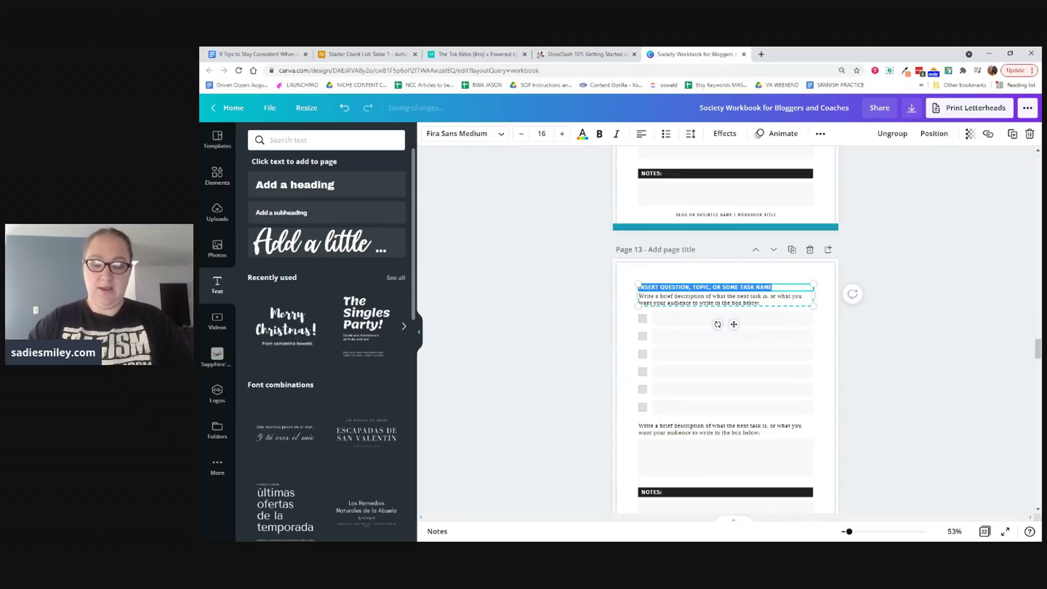
text(HOW TO BECOME A TOP DASHER)
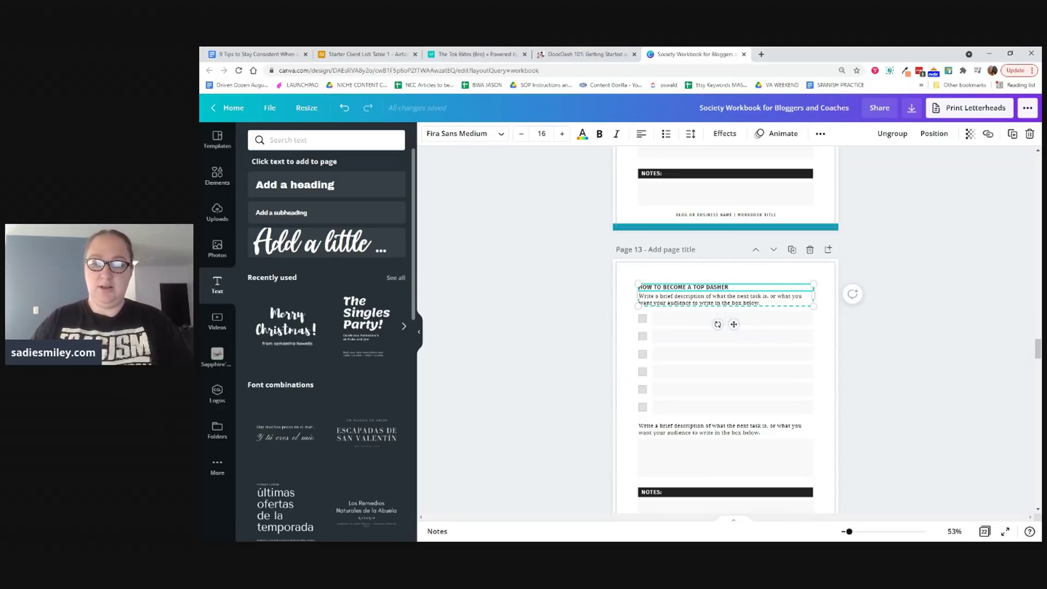
Step: Switch to the DoorDash 101 blog post and copy "Customer rating of at least 4.7" from the Top Dasher criteria
click(693, 299)
double_click(693, 299)
click(583, 54)
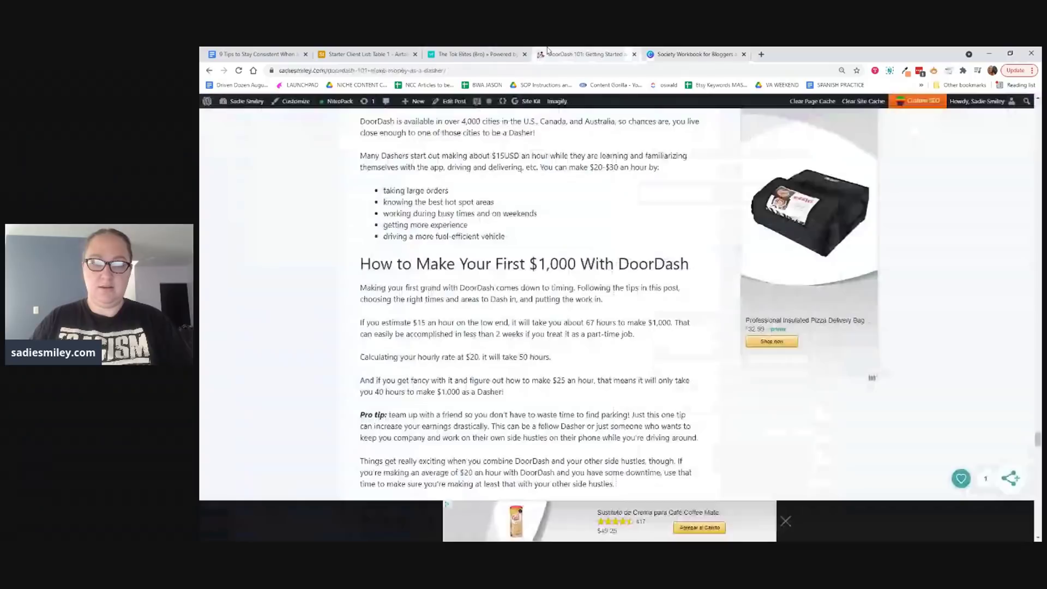
scroll(549, 322, up, 10)
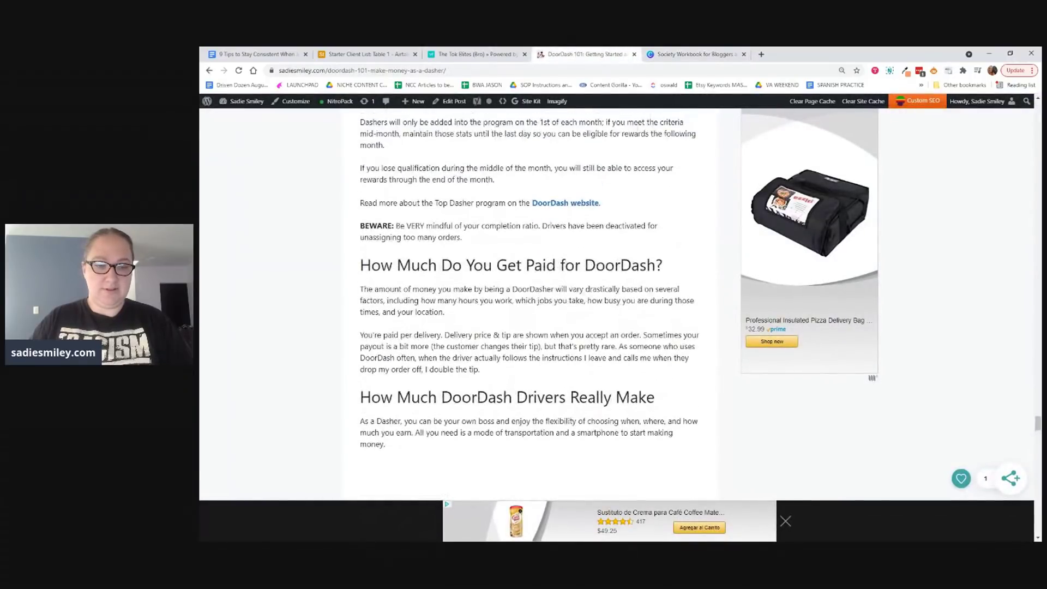
scroll(537, 330, up, 5)
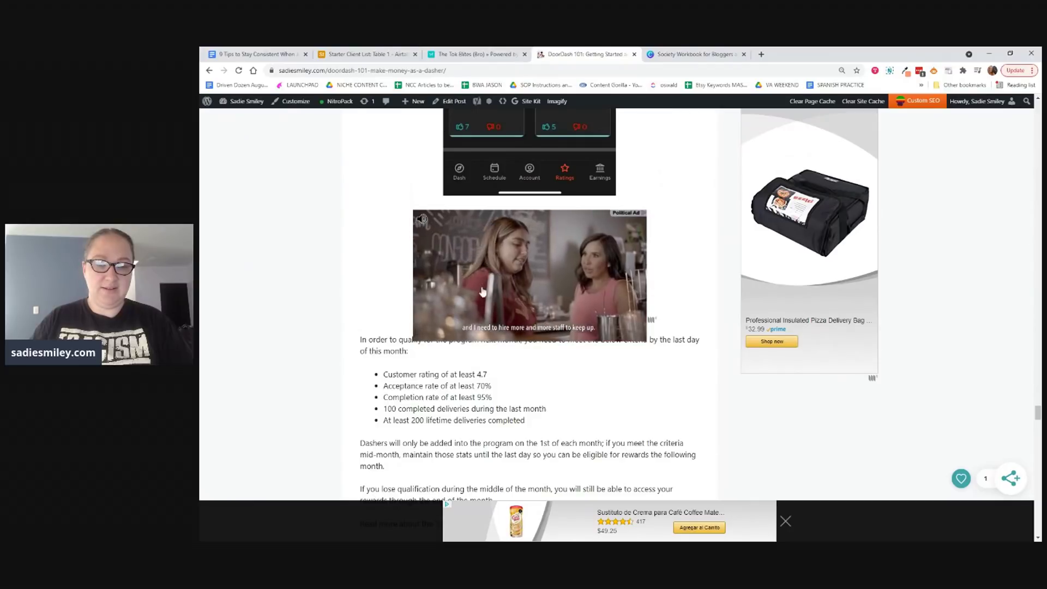
scroll(553, 358, down, 2)
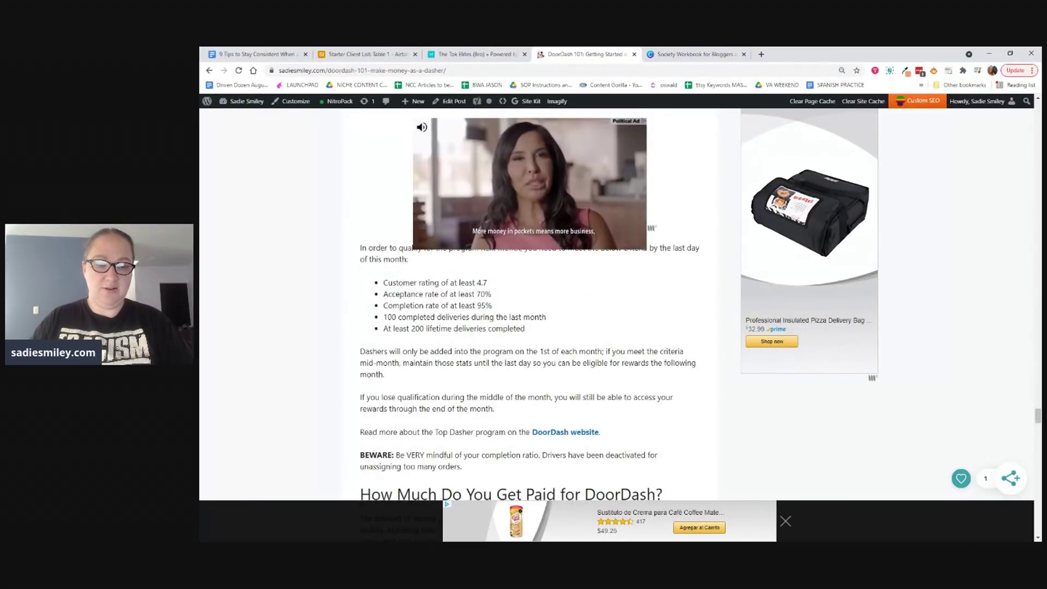
drag(383, 283, 491, 284)
key(ctrl+c)
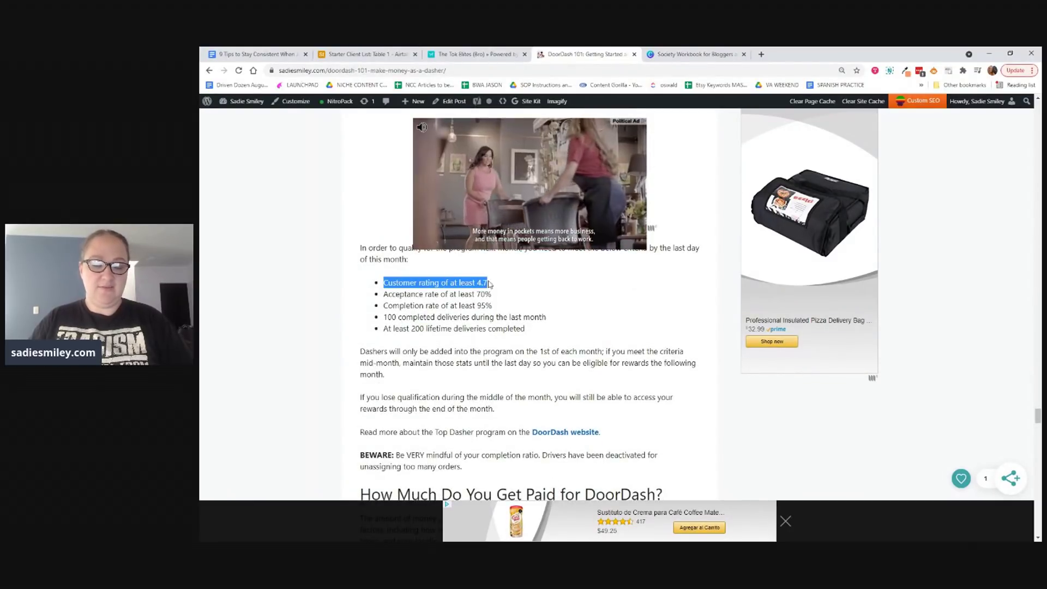
Step: Return to the Canva workbook, add a subheading text box to page 13 and set its font to Noto Serif
key(ctrl+Tab)
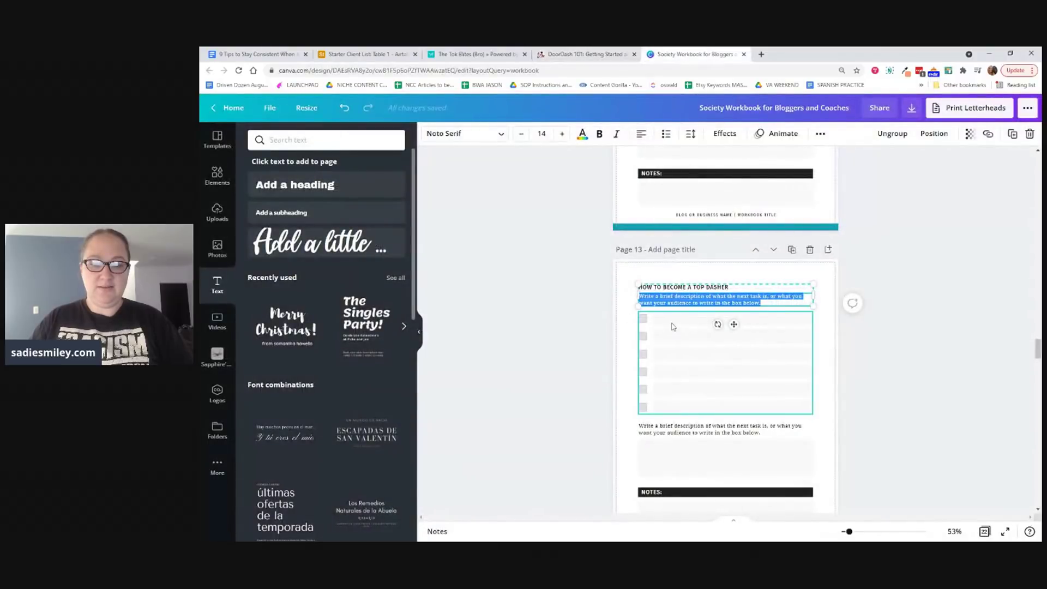
click(682, 305)
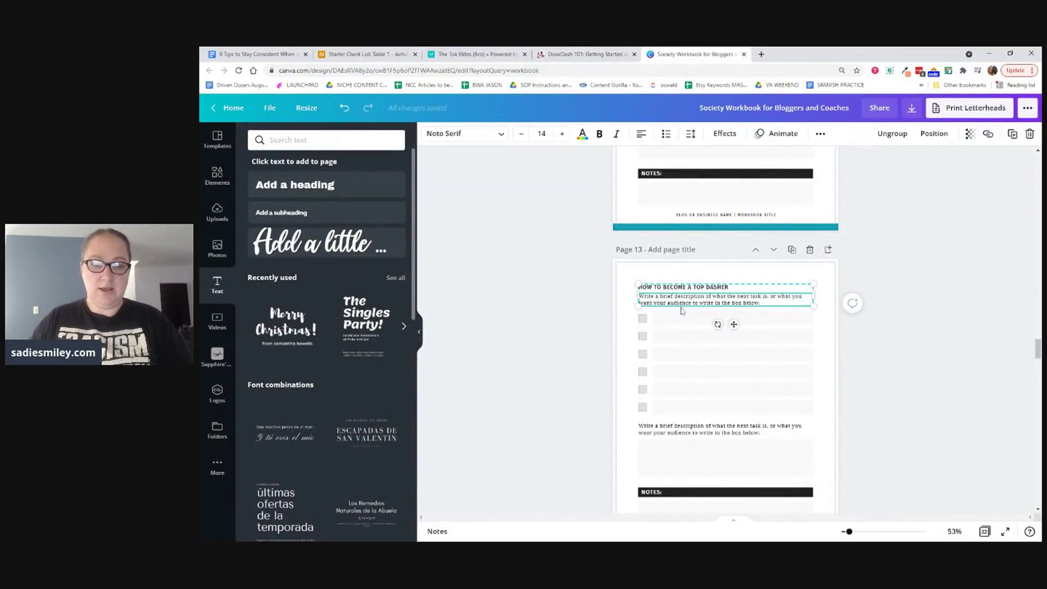
click(682, 315)
click(353, 211)
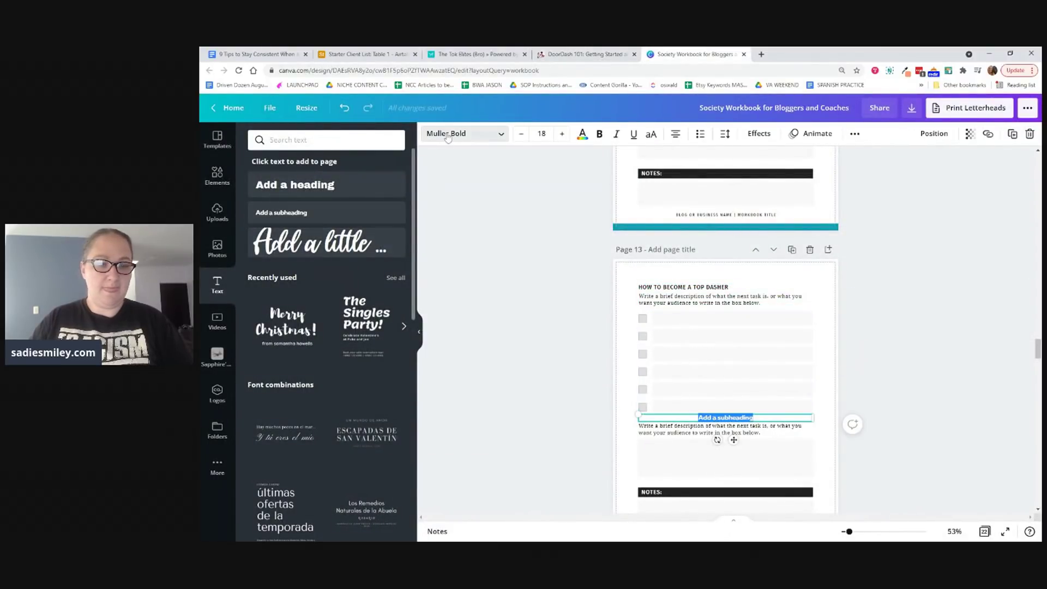
click(463, 134)
click(322, 225)
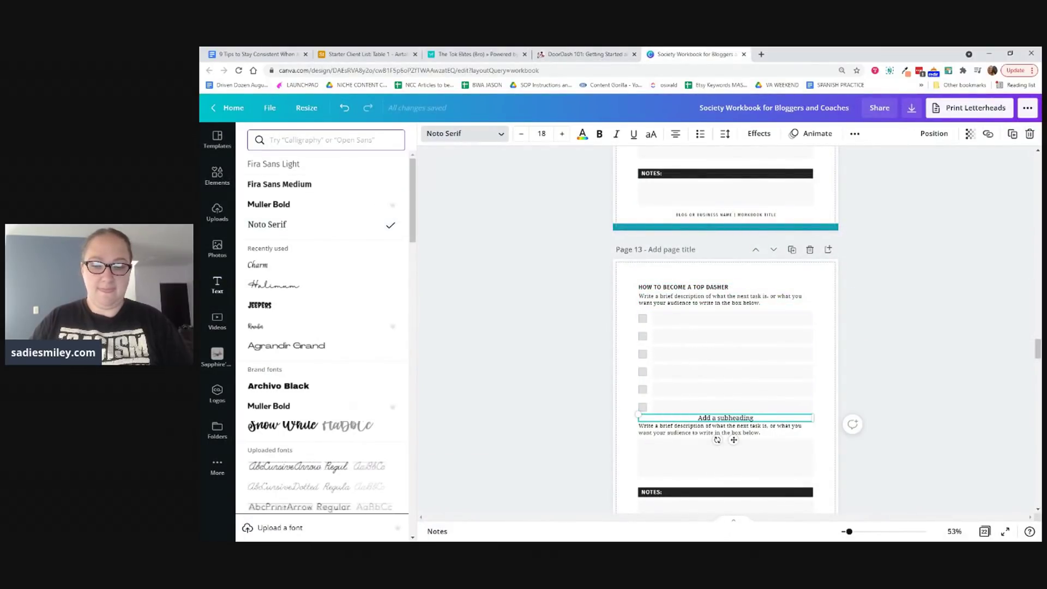
Step: Fill the new text box with "Customer rating of at least 4.7", unbulleted and left-aligned, and place it beside the first checkbox
triple_click(705, 417)
key(ctrl+v)
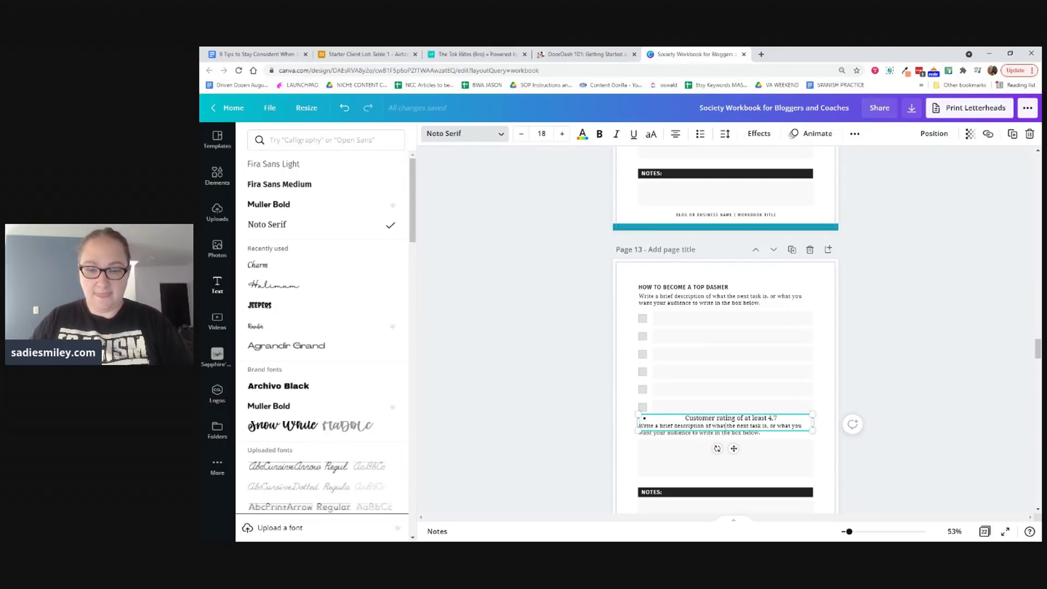
key(ctrl+shift+8)
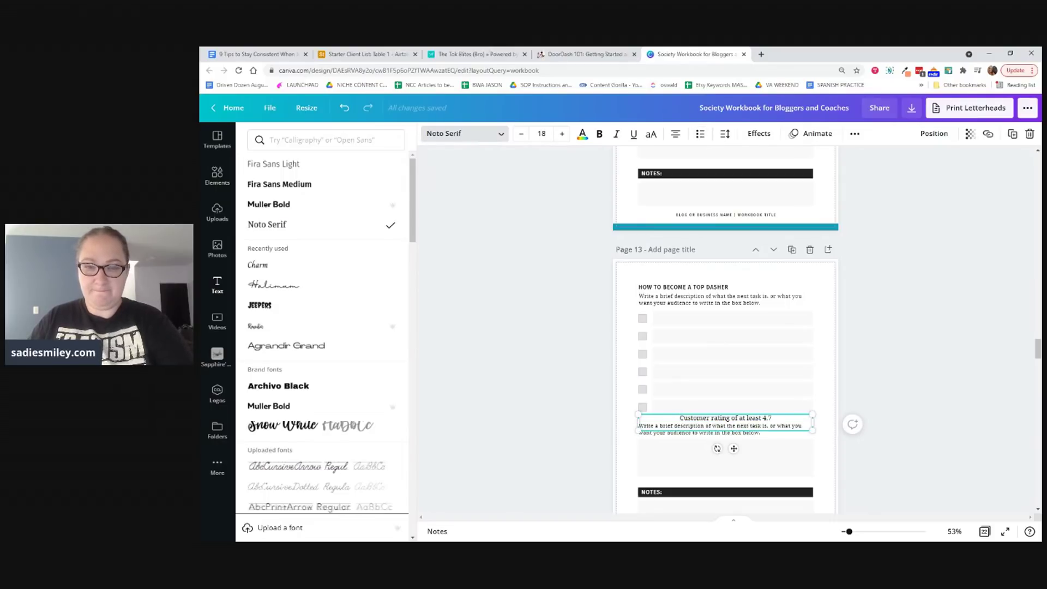
click(621, 387)
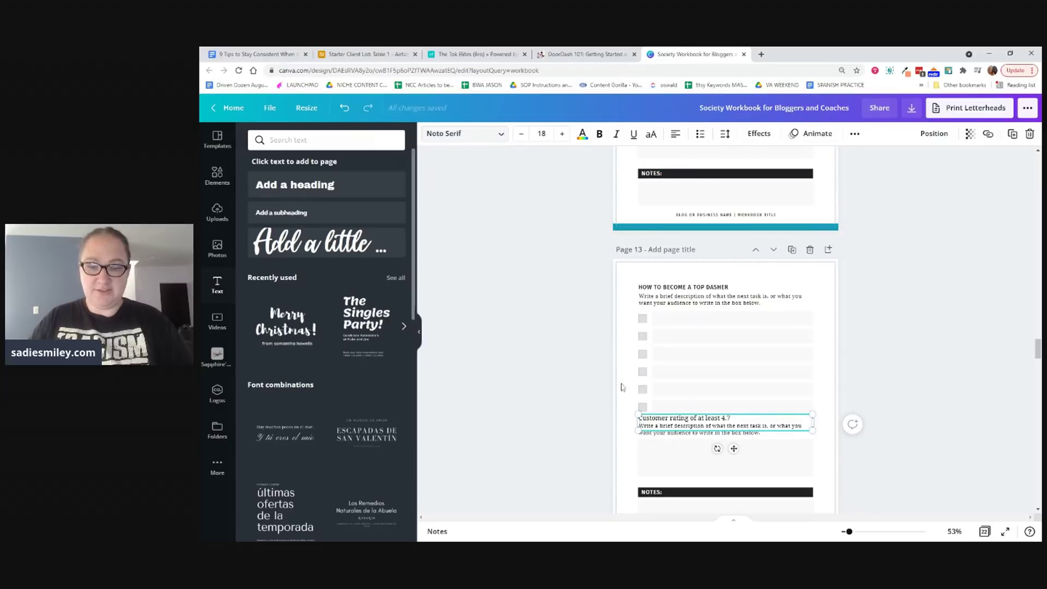
drag(677, 420, 693, 321)
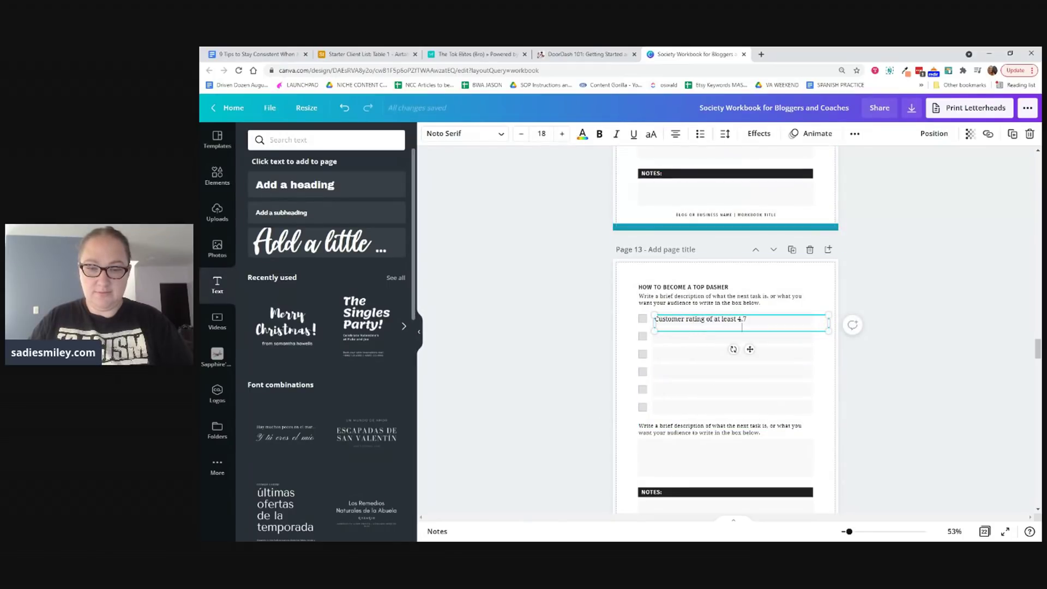
click(578, 327)
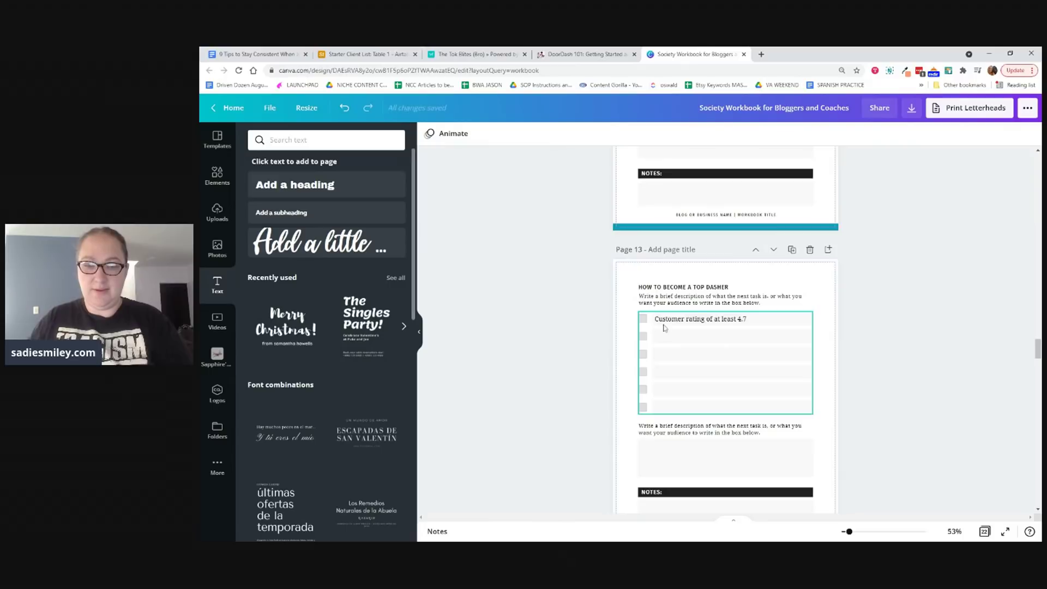
drag(669, 321, 668, 320)
click(552, 328)
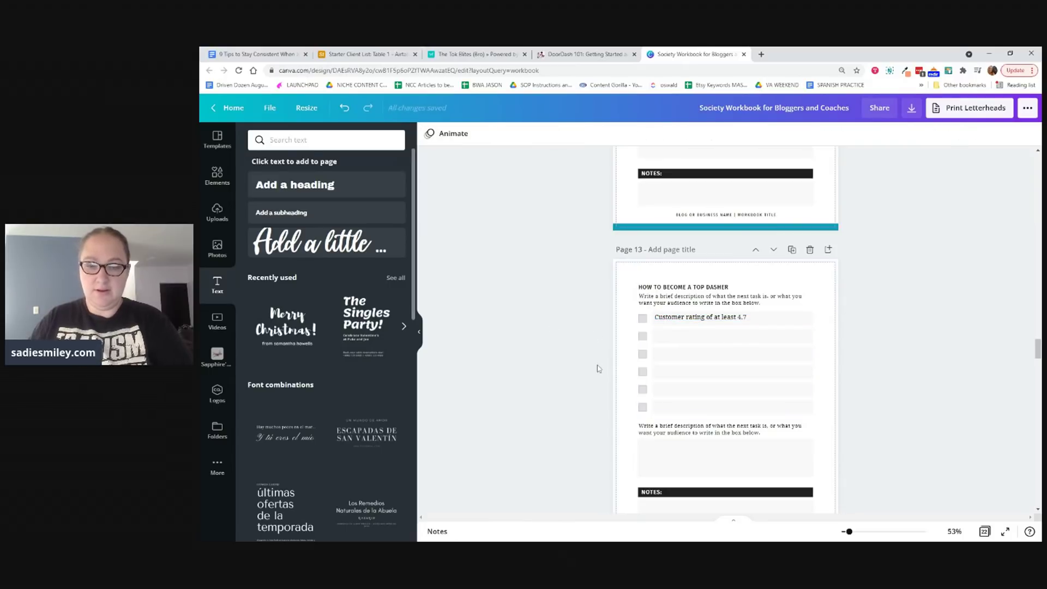
Step: Duplicate the customer rating line and replace the copy's text with the blog post's "Acceptance rate of at least 70%", without a bullet
click(706, 325)
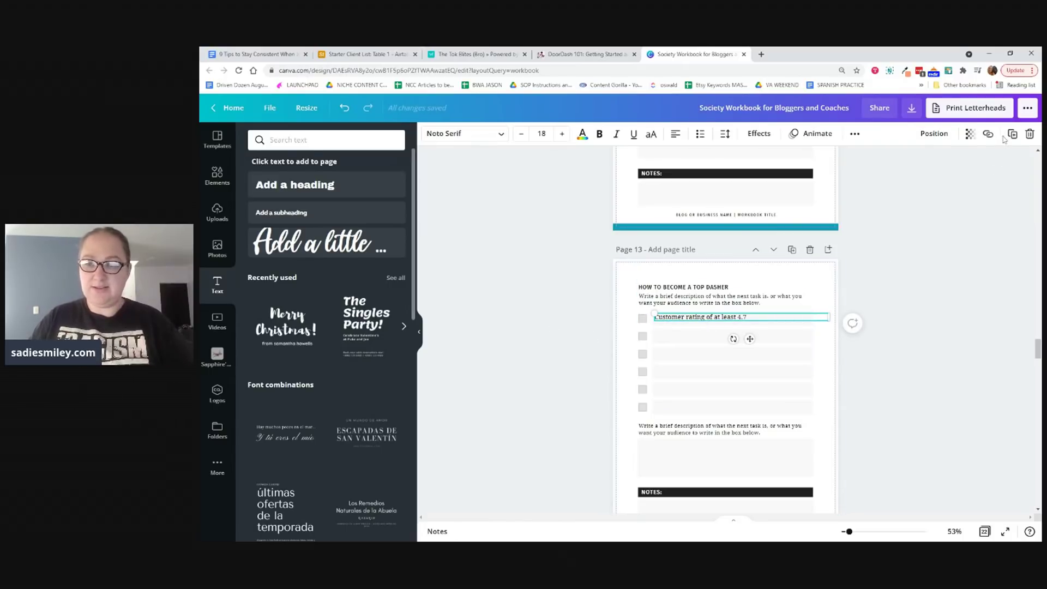
click(584, 54)
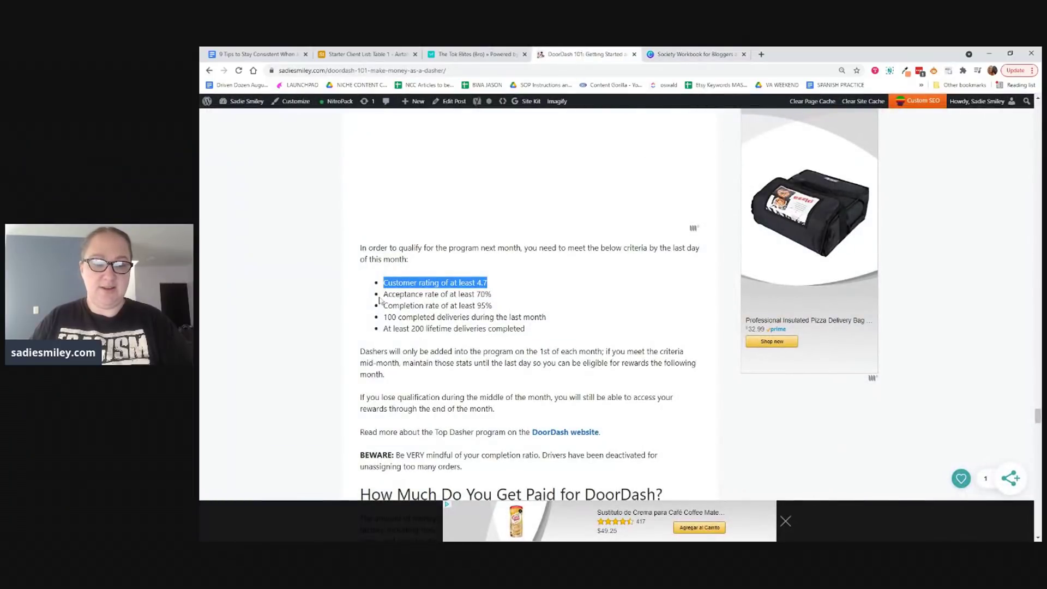
drag(379, 299, 500, 299)
key(ctrl+c)
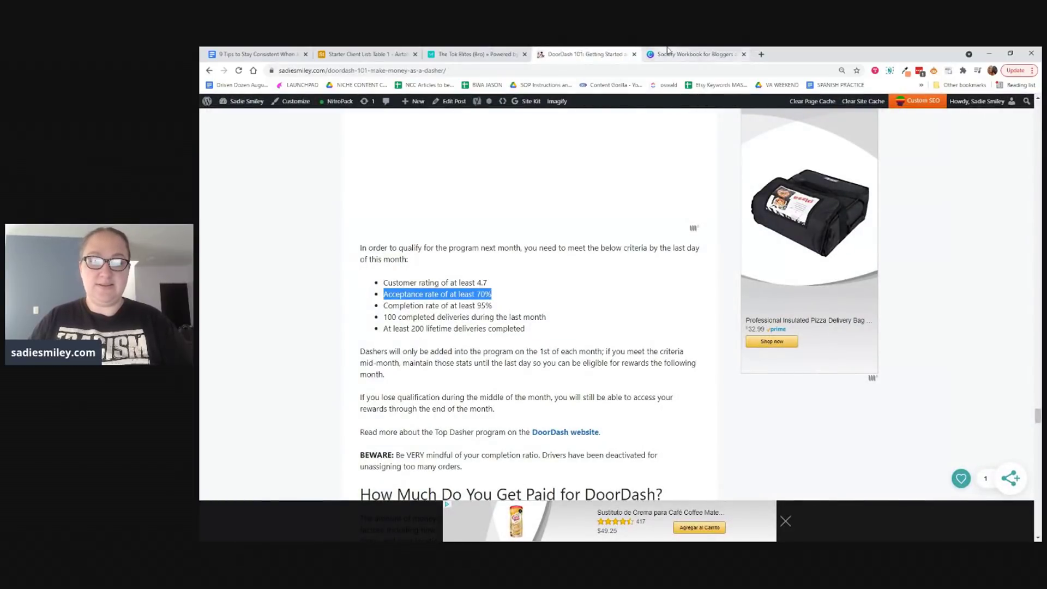
click(694, 54)
double_click(706, 322)
key(ctrl+v)
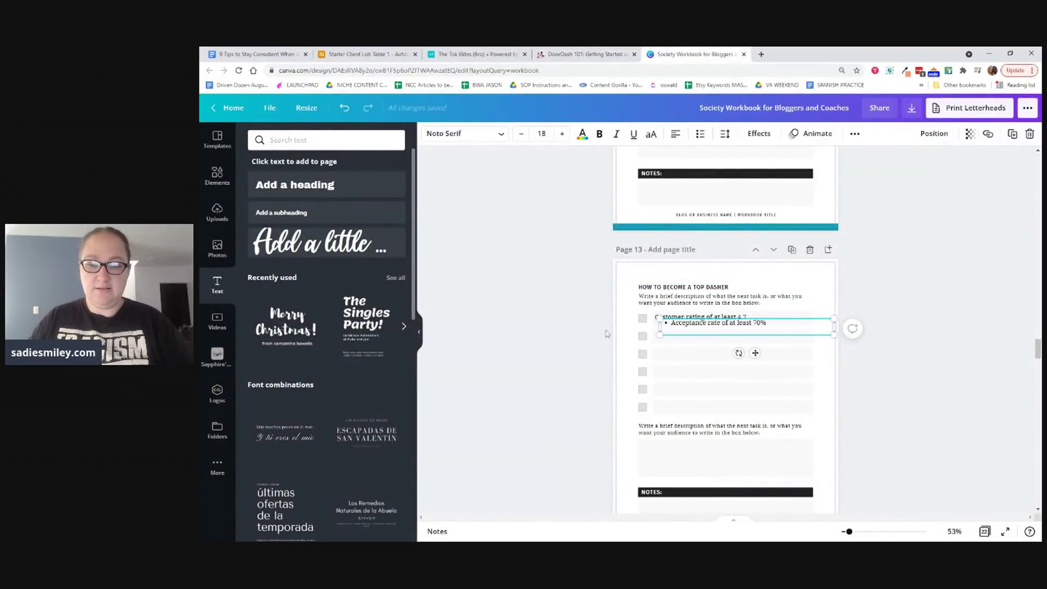
key(BackSpace)
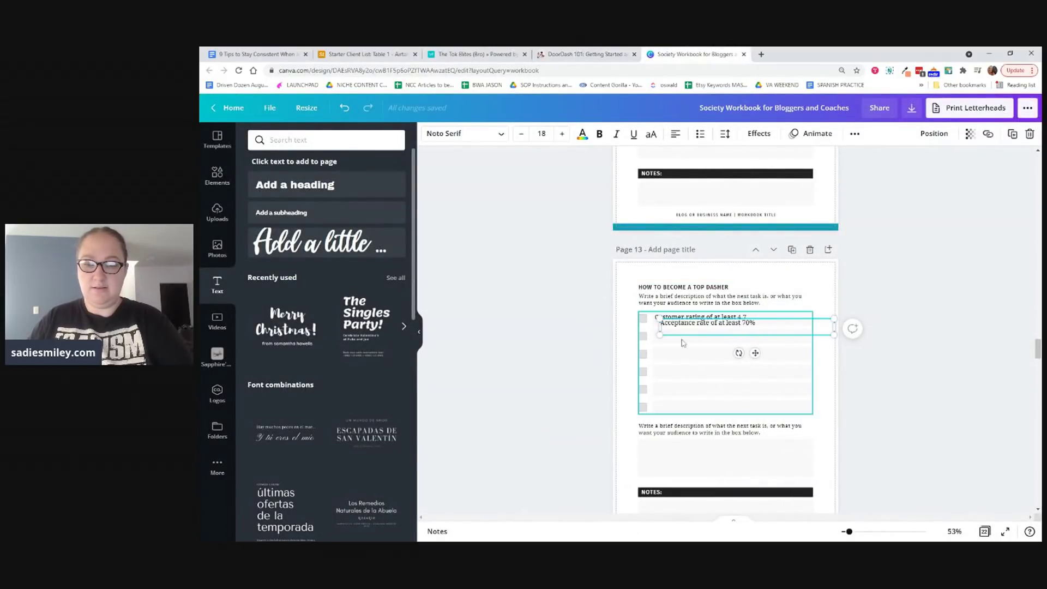
click(682, 331)
key(BackSpace)
click(597, 335)
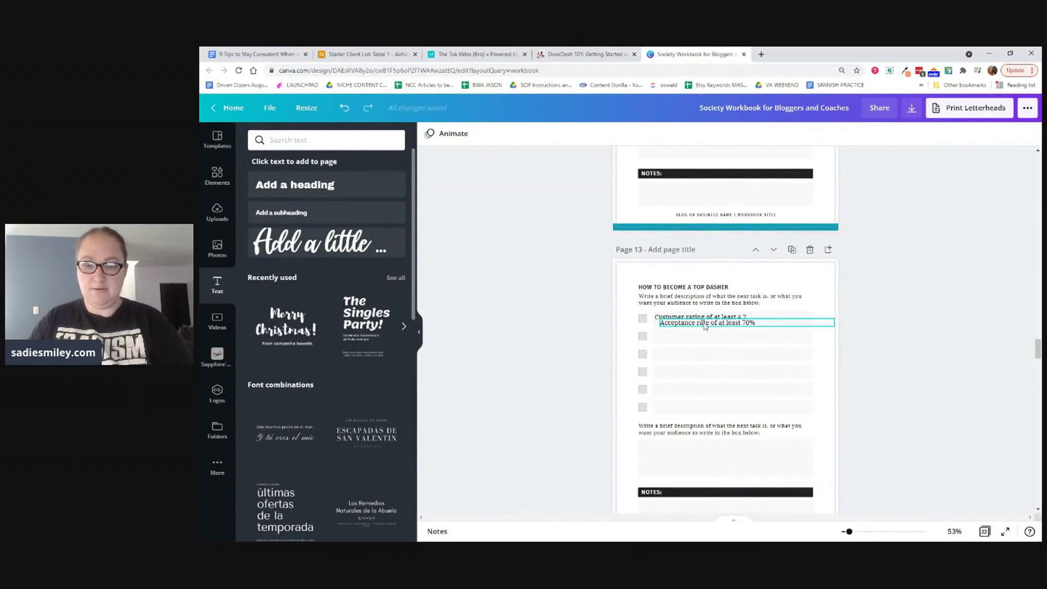
Step: Duplicate the acceptance rate line and place one copy beside each checkbox from the second through the sixth
drag(697, 322, 676, 389)
key(ctrl+d)
key(ctrl+d)
key(ctrl+d)
click(687, 351)
drag(689, 344, 680, 408)
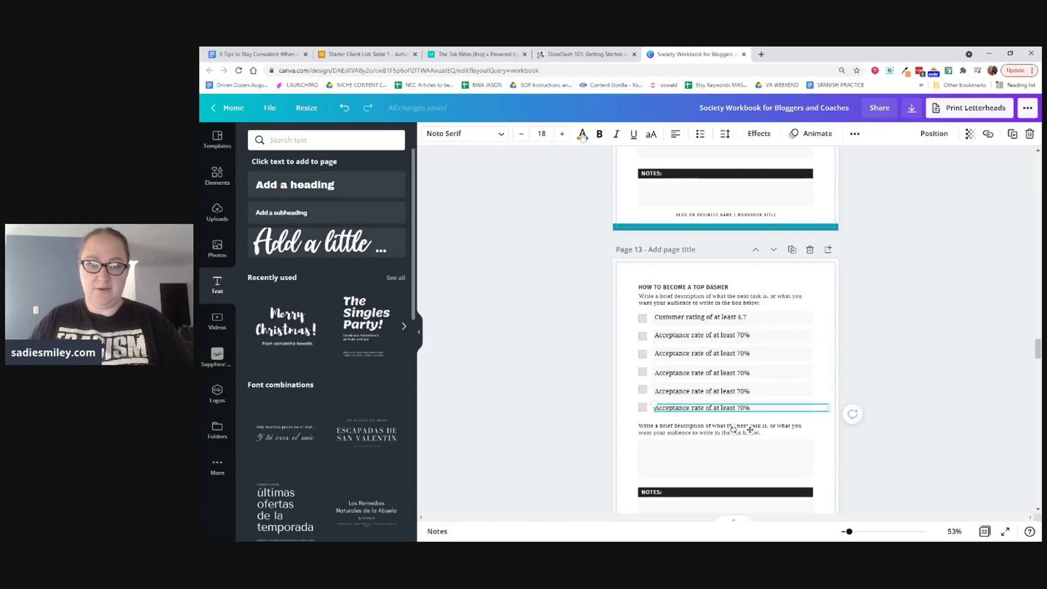
Step: Replace the third checklist line with the blog post's "Completion rate of at least 95%", without a bullet
click(584, 54)
drag(384, 307, 498, 313)
key(ctrl+c)
click(677, 54)
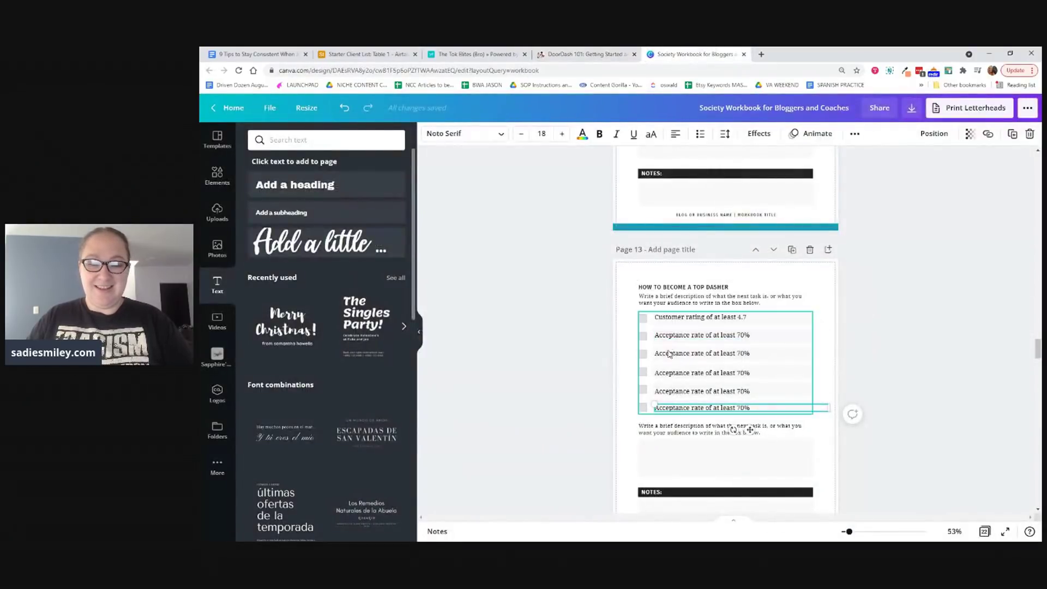
double_click(704, 354)
key(ctrl+a)
key(ctrl+v)
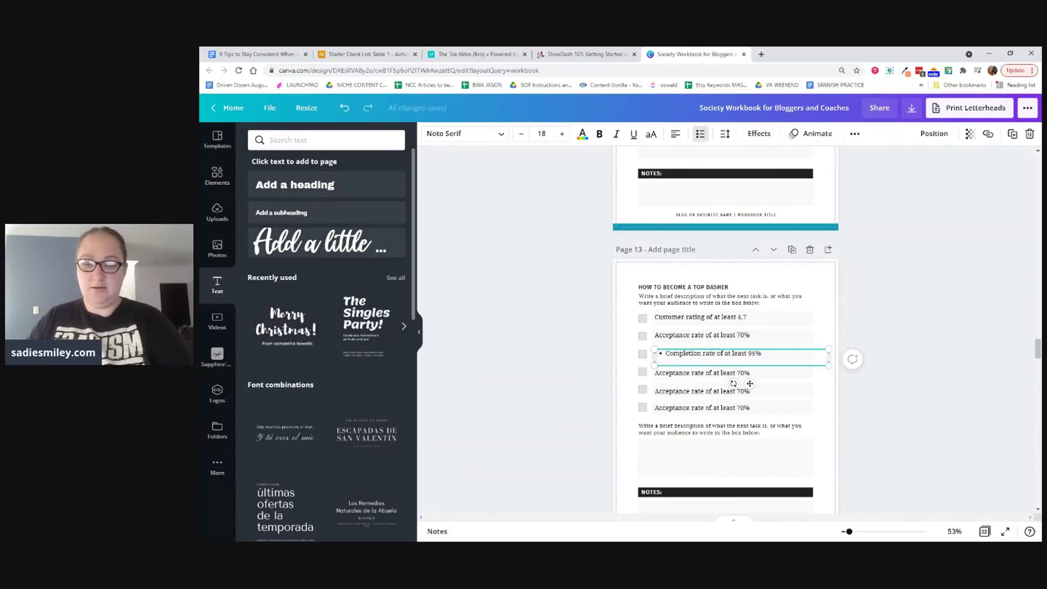
key(BackSpace)
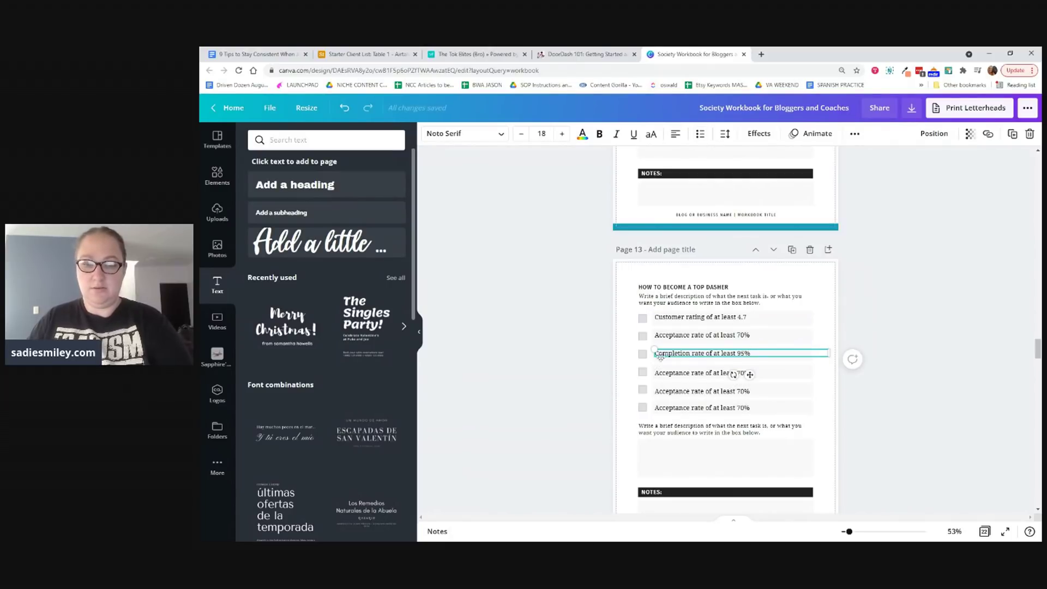
Step: Replace the fourth checklist line with the blog post's "100 completed deliveries during the last month", without a bullet
click(583, 54)
drag(384, 317, 546, 316)
key(ctrl+c)
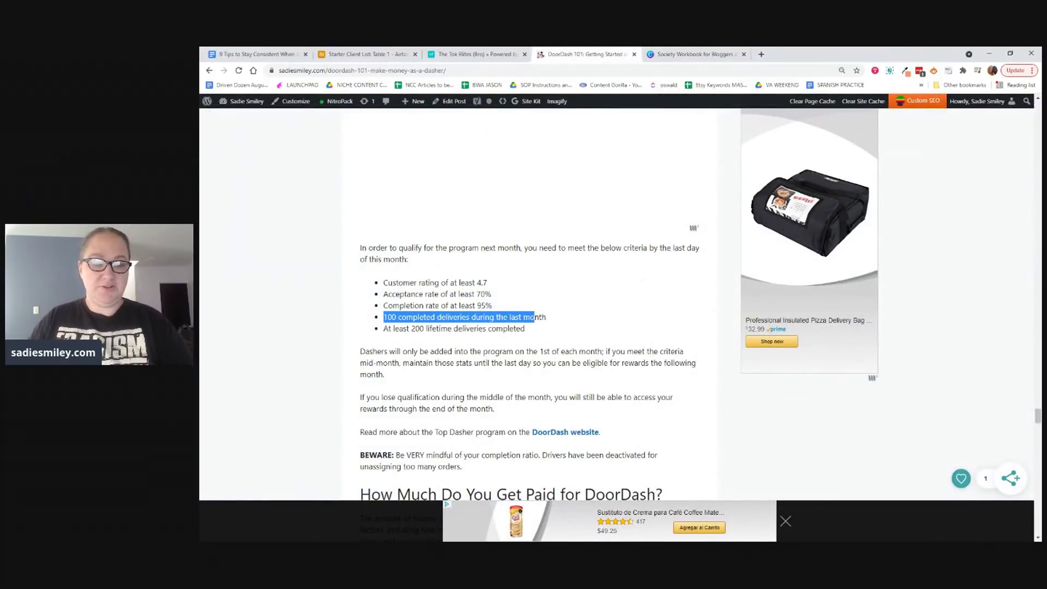
click(692, 54)
double_click(701, 373)
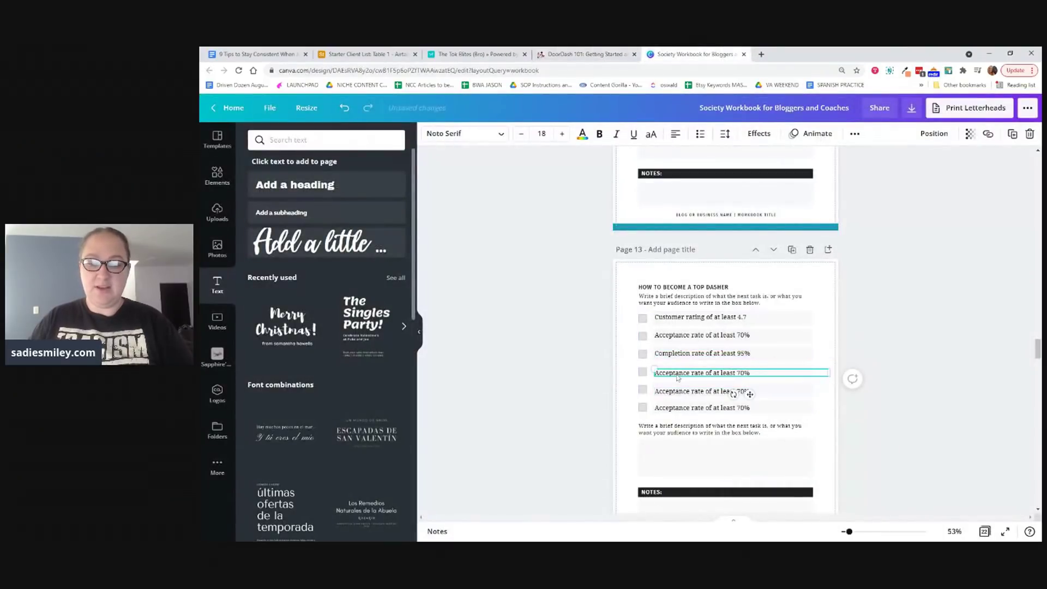
key(ctrl+a)
key(ctrl+v)
key(BackSpace)
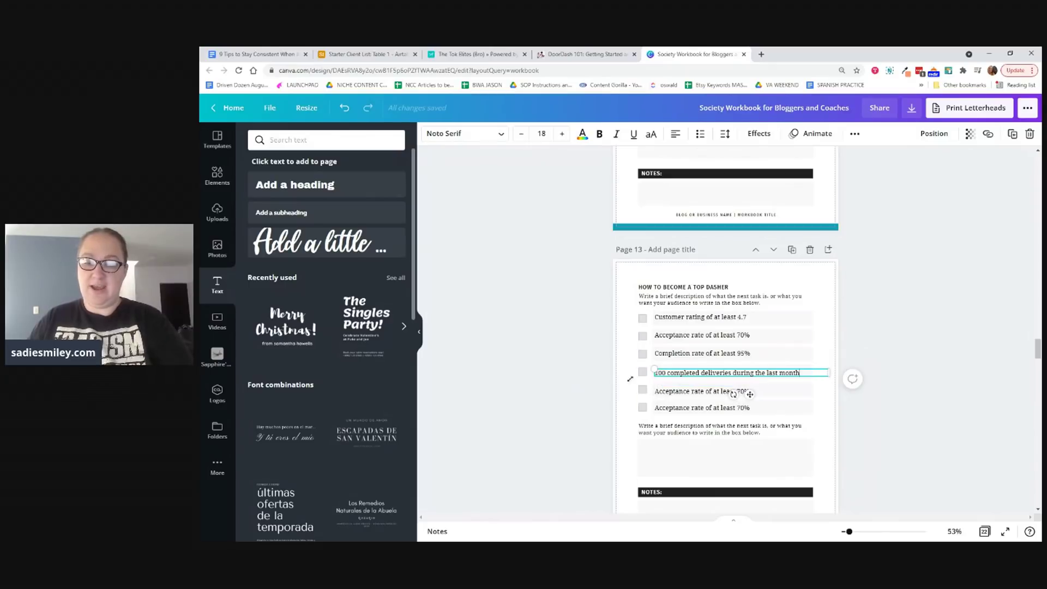
click(614, 388)
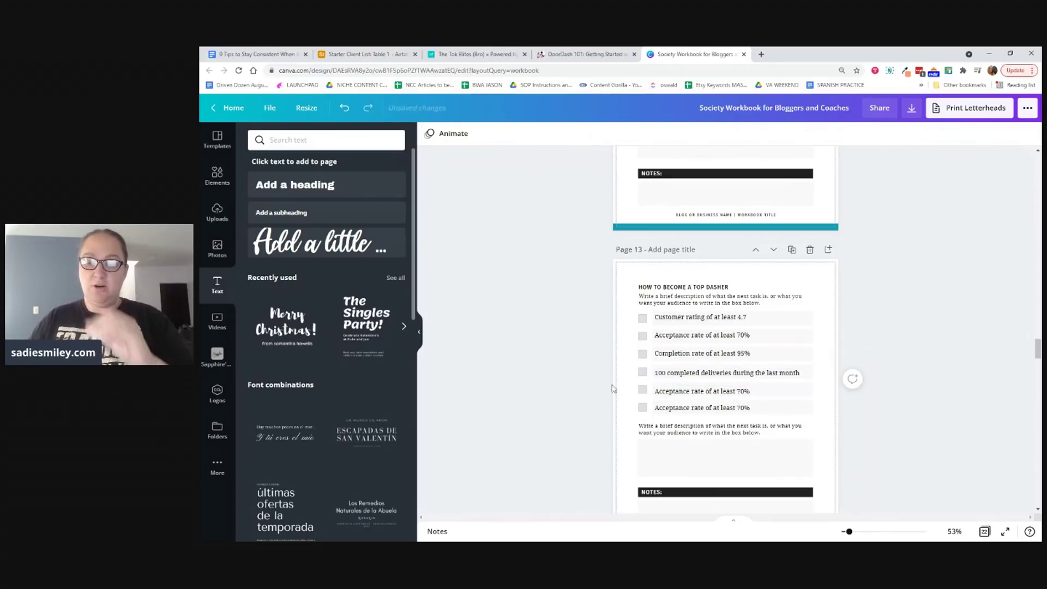
Step: Nudge the "100 completed deliveries during the last month" line up slightly so it aligns with its checkbox
click(725, 373)
drag(724, 373, 725, 371)
click(578, 360)
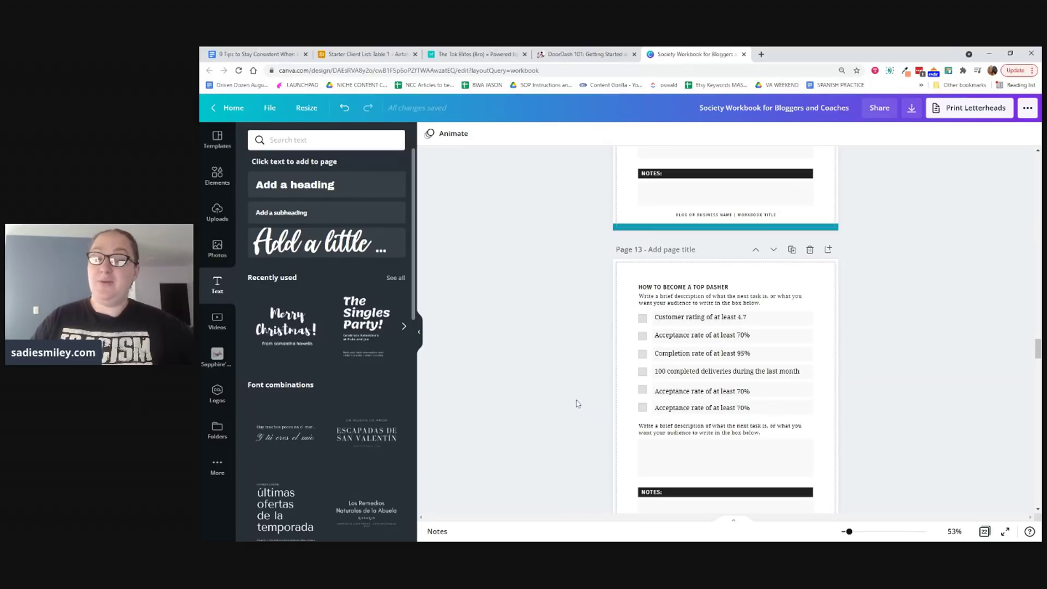
Step: Replace the fifth checklist line with the blog post's "At least 200 lifetime deliveries completed", without a bullet
click(584, 54)
drag(384, 329, 529, 328)
key(ctrl+c)
click(675, 54)
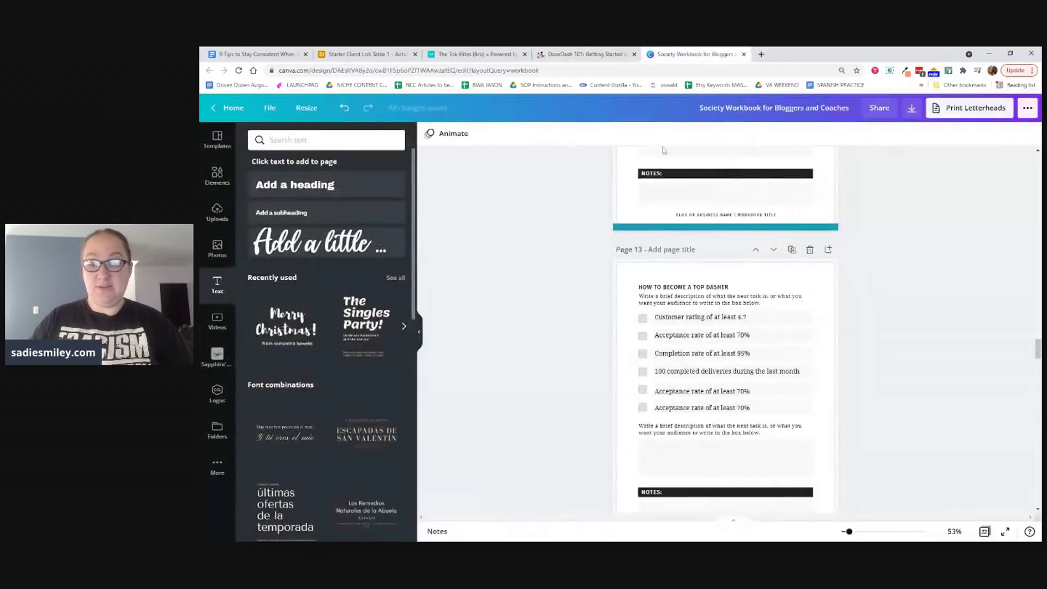
click(684, 394)
key(ctrl+v)
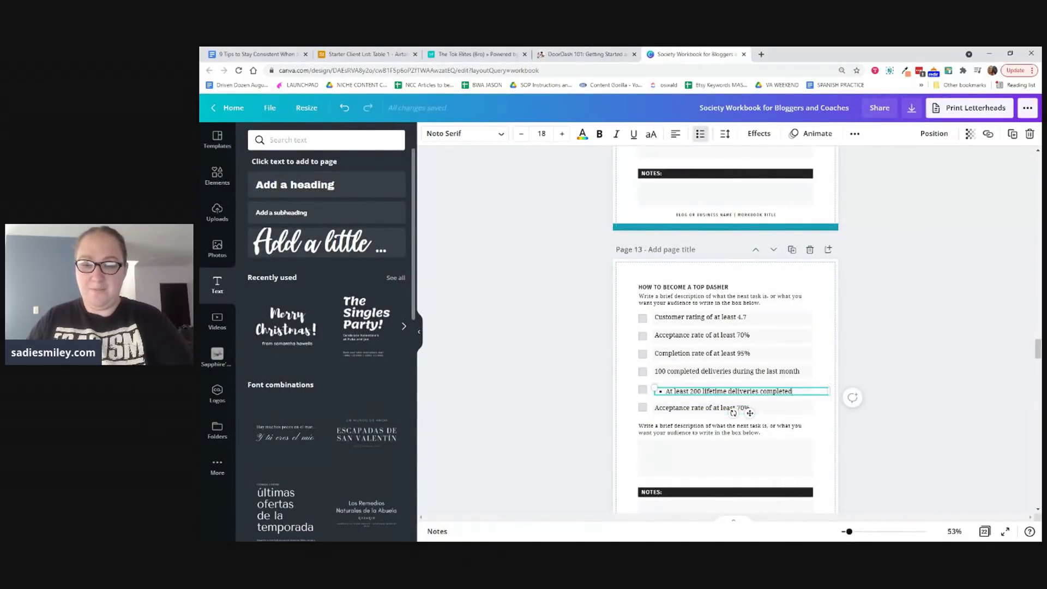
Step: Delete the sixth checklist line on page 13 together with its checkbox and grey text box
click(698, 407)
key(Delete)
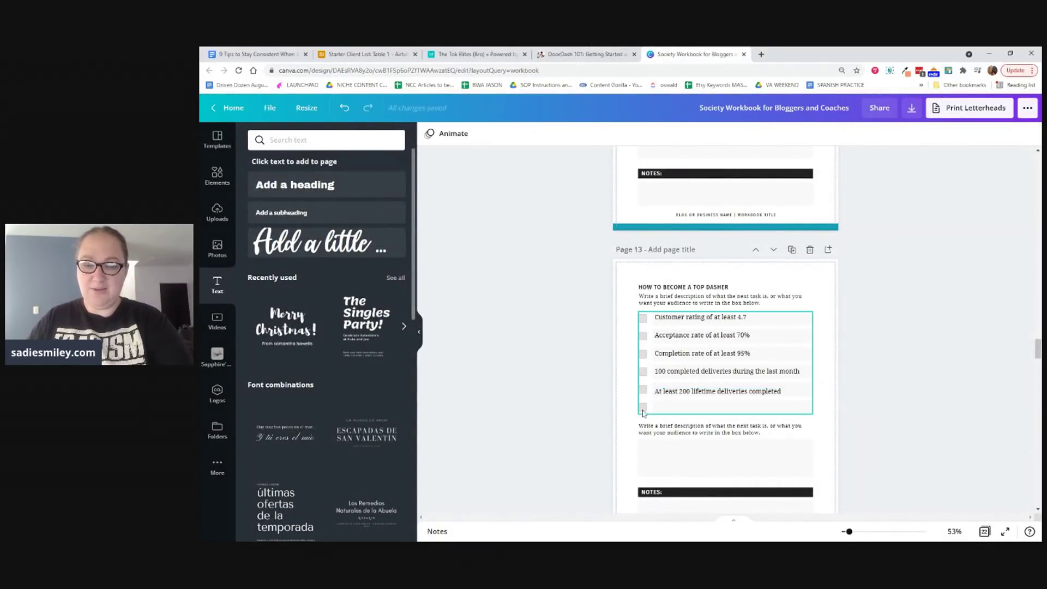
click(857, 134)
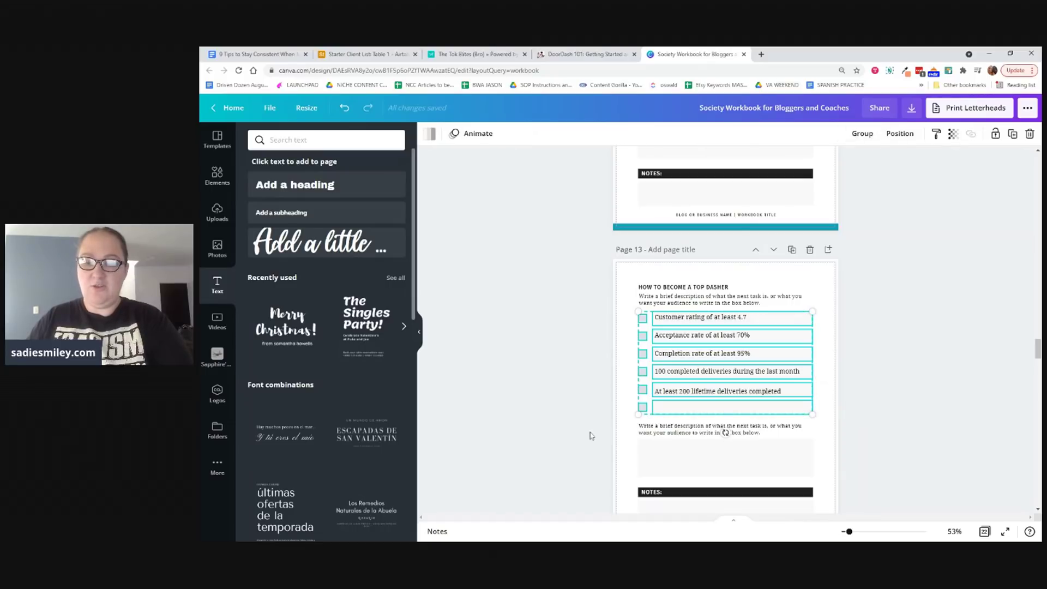
click(589, 434)
click(643, 407)
key(Delete)
click(665, 411)
key(Delete)
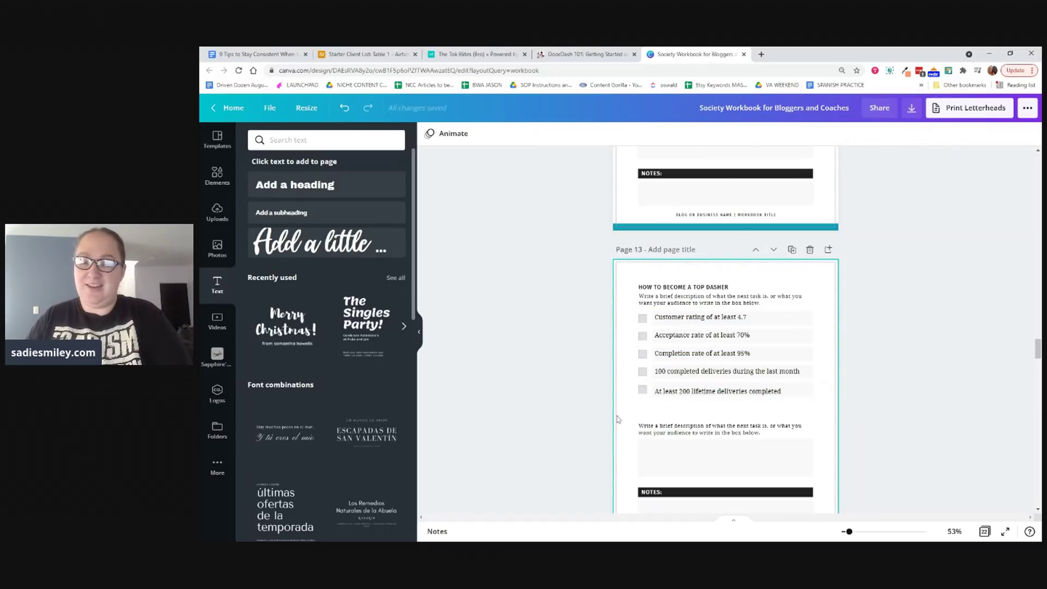
click(673, 417)
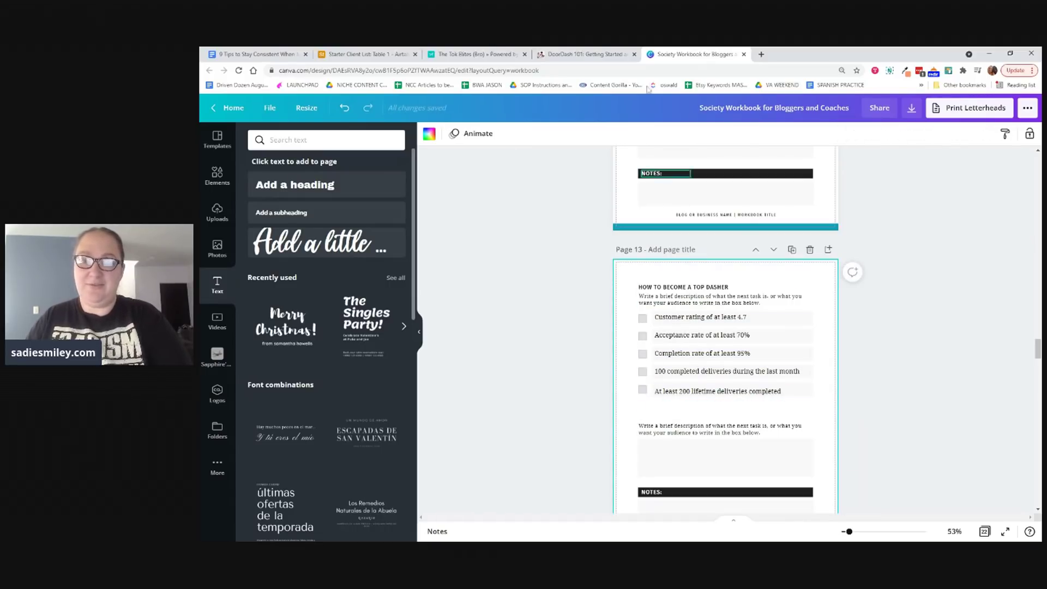
Step: Copy the blog post's two paragraphs about being added on the 1st and losing qualification mid-month, and return to the workbook
click(583, 54)
click(463, 384)
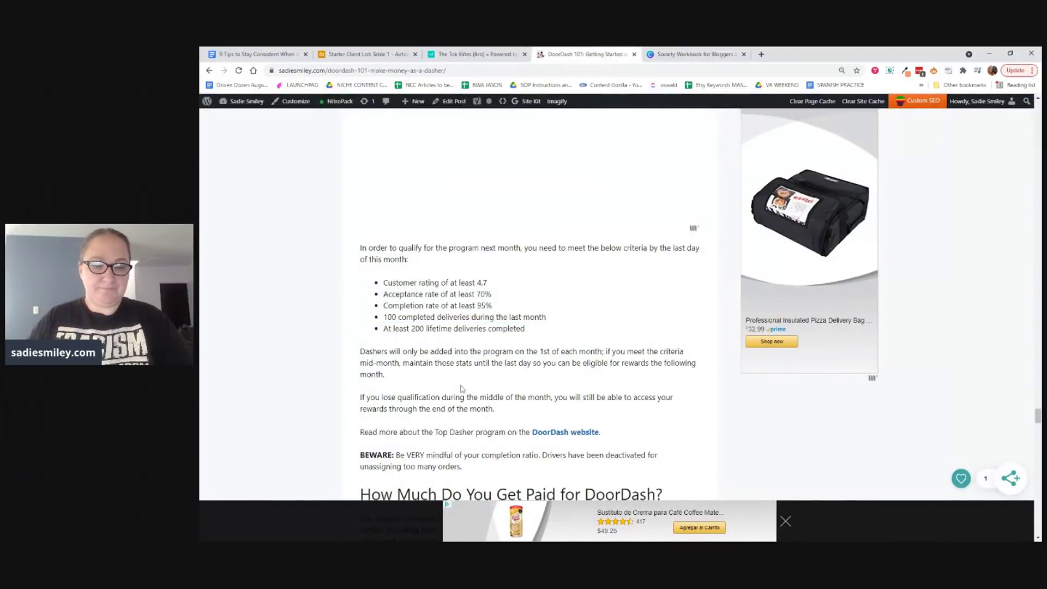
scroll(465, 374, down, 3)
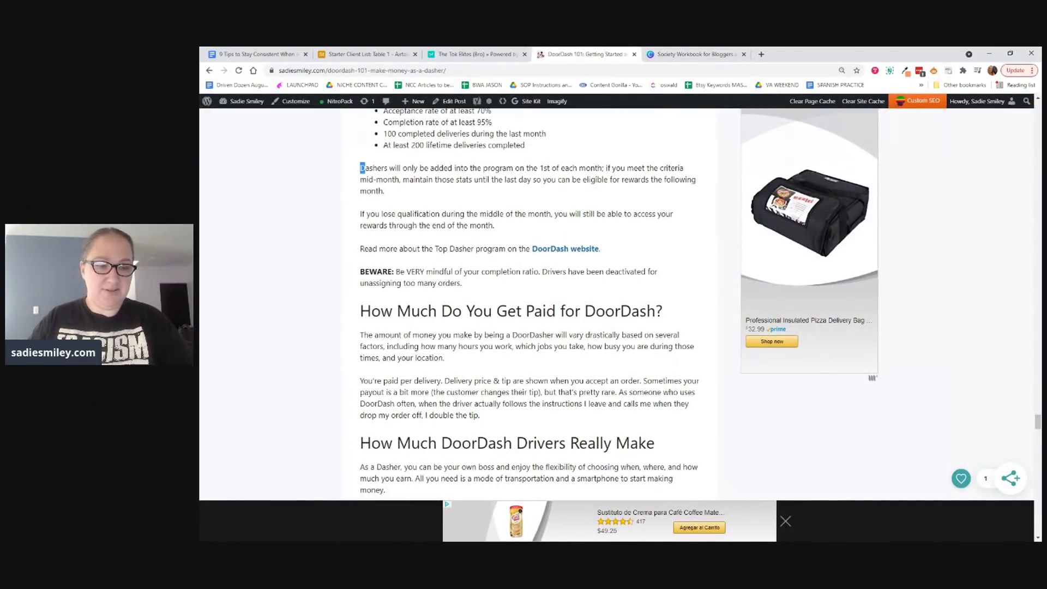
drag(361, 168, 494, 226)
key(ctrl+c)
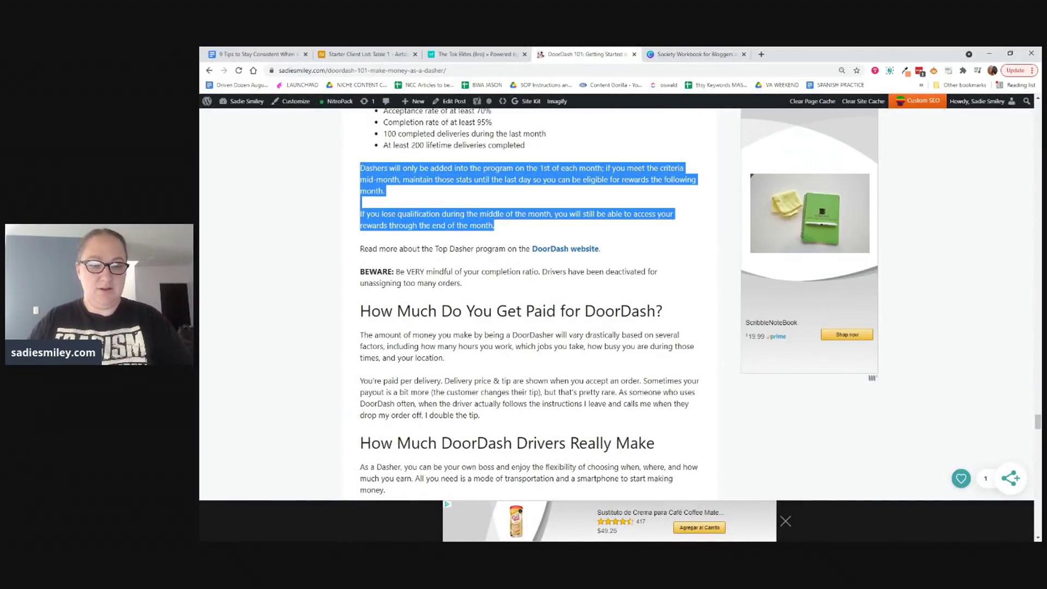
click(653, 59)
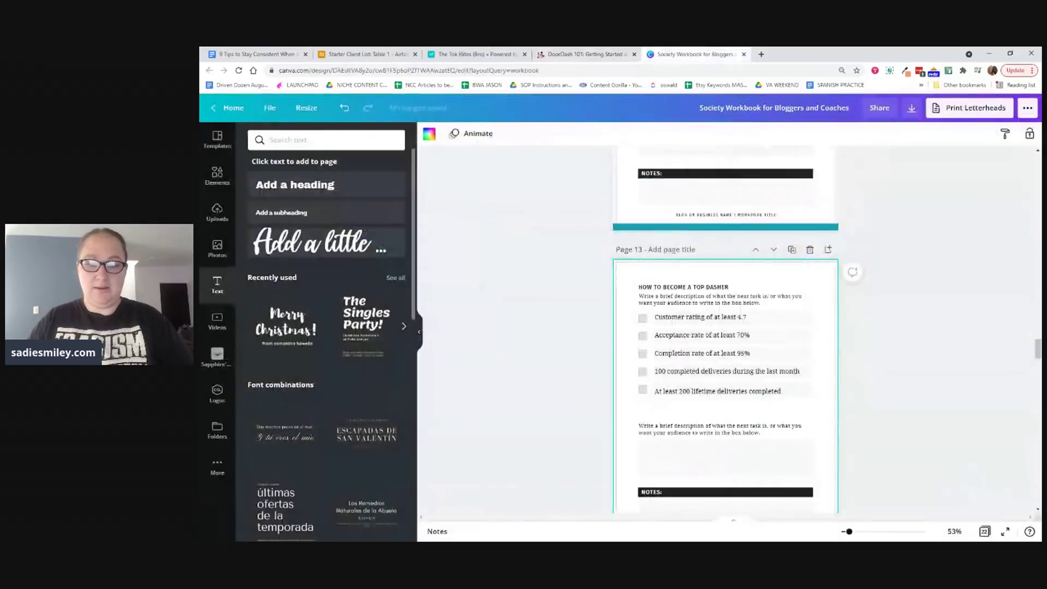
Step: Delete the lower grey answer box and the whole notes section, including its label, bar and box, from page 13
click(712, 434)
scroll(878, 277, down, 2)
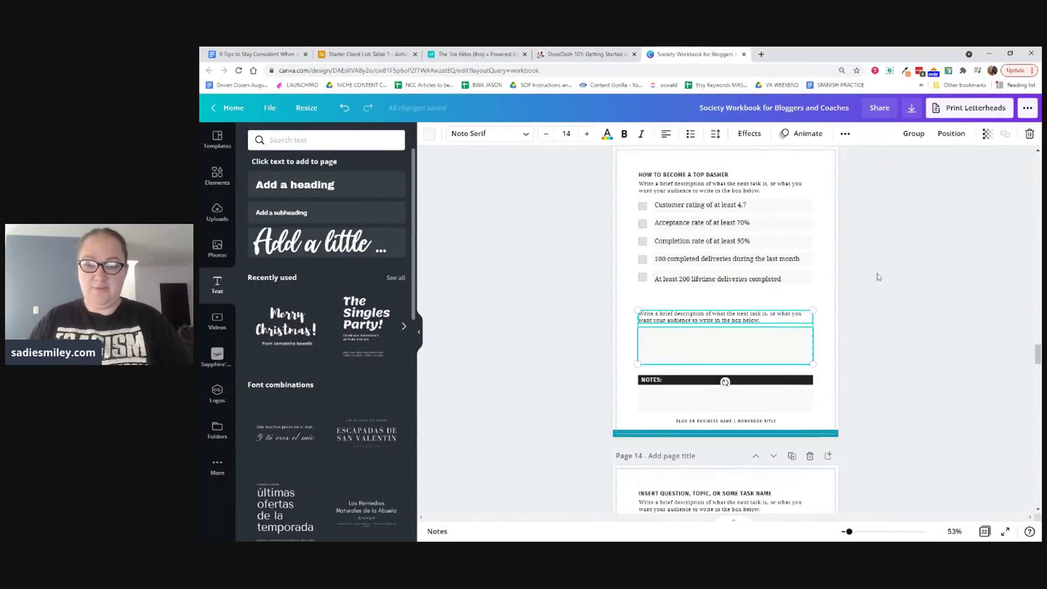
click(665, 325)
key(Delete)
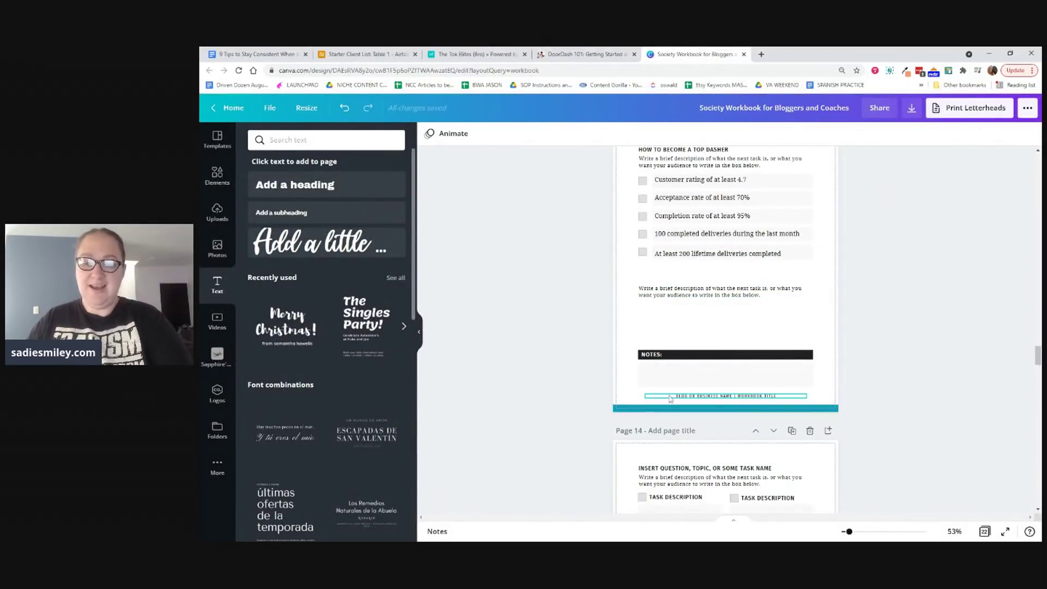
click(664, 374)
key(Delete)
click(668, 357)
key(Delete)
click(669, 356)
key(Delete)
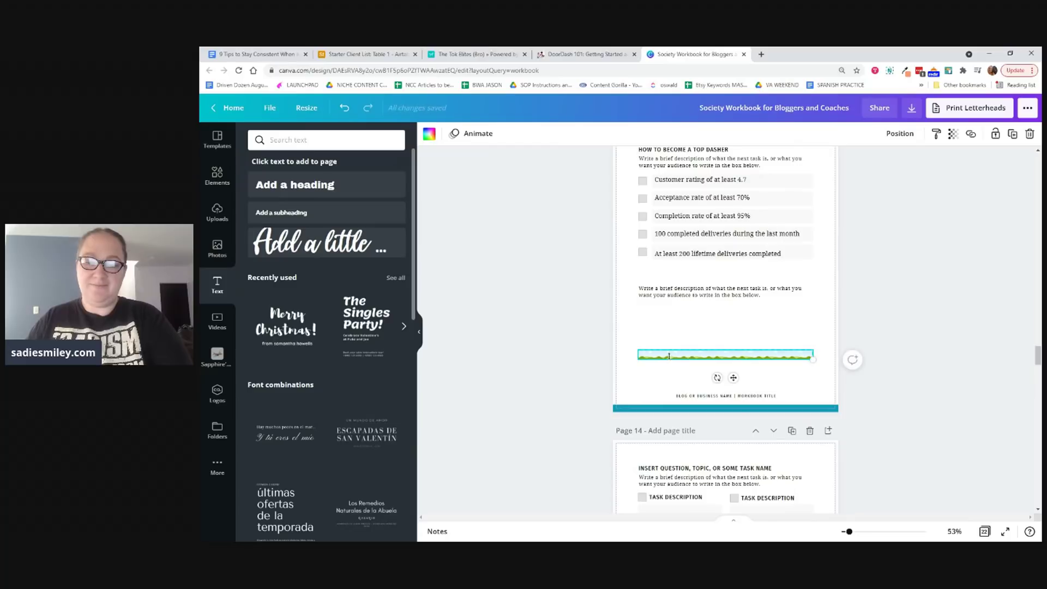
key(Delete)
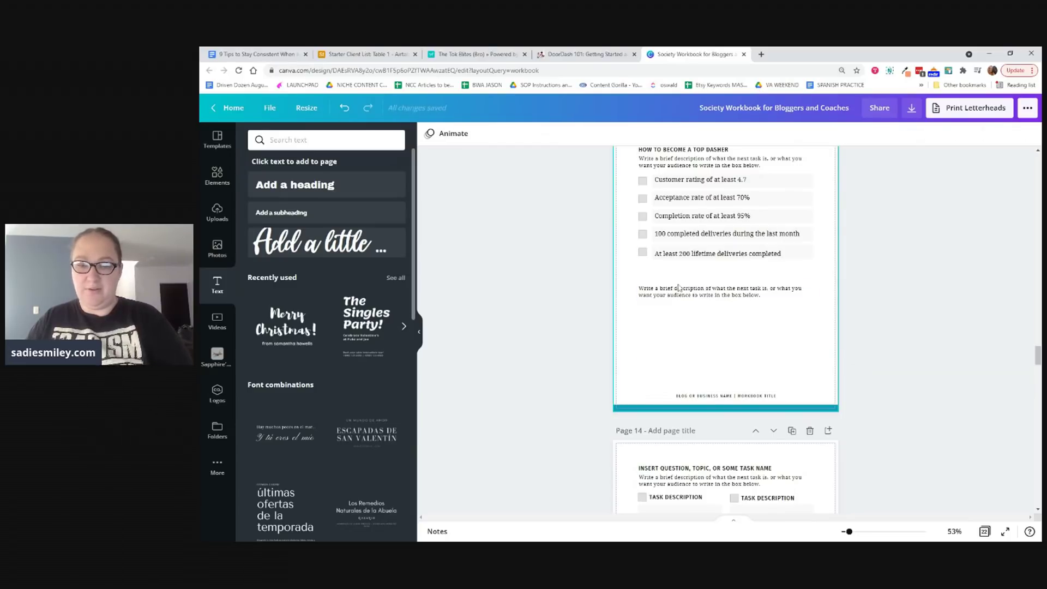
Step: Replace the placeholder description below the checklist with the copied paragraphs about joining the program and losing qualification
click(661, 288)
drag(761, 295, 638, 285)
key(ctrl+v)
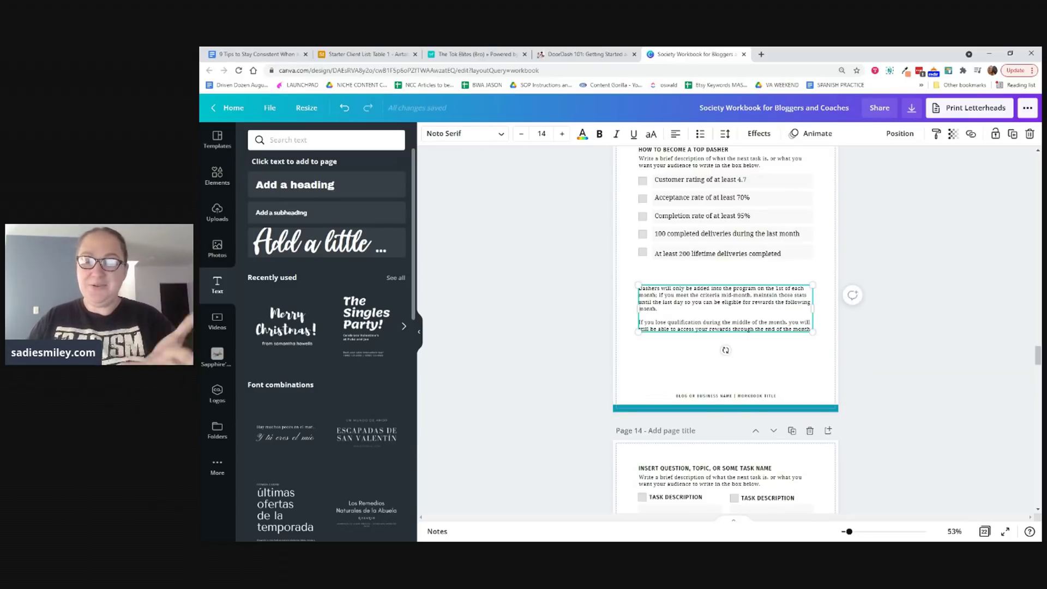
click(957, 368)
scroll(559, 360, up, 1)
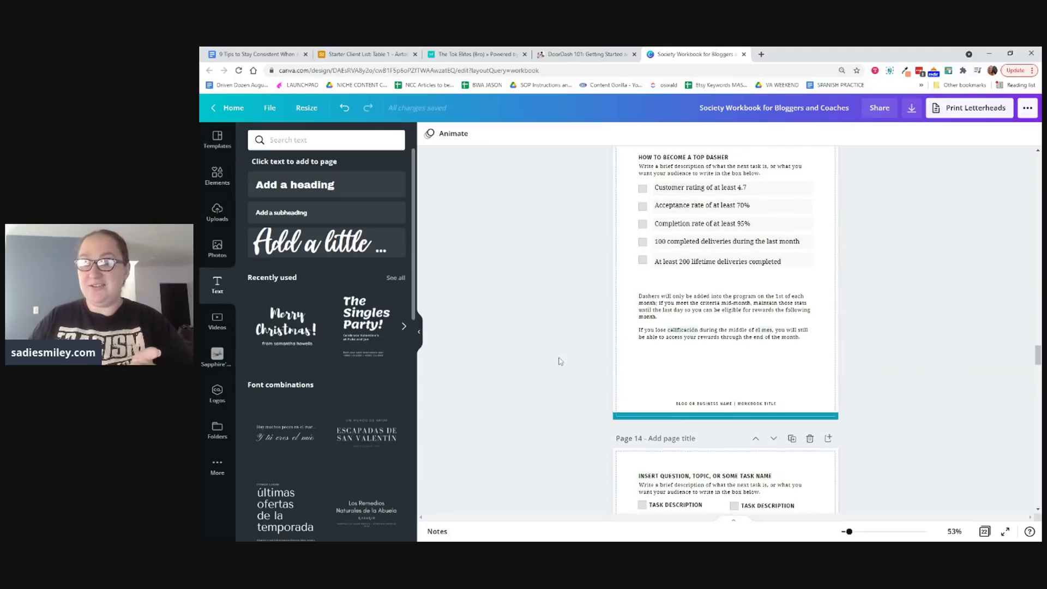
Step: Move the whole checklist down toward the lower paragraphs and shift the description under the heading down slightly
drag(624, 231, 820, 311)
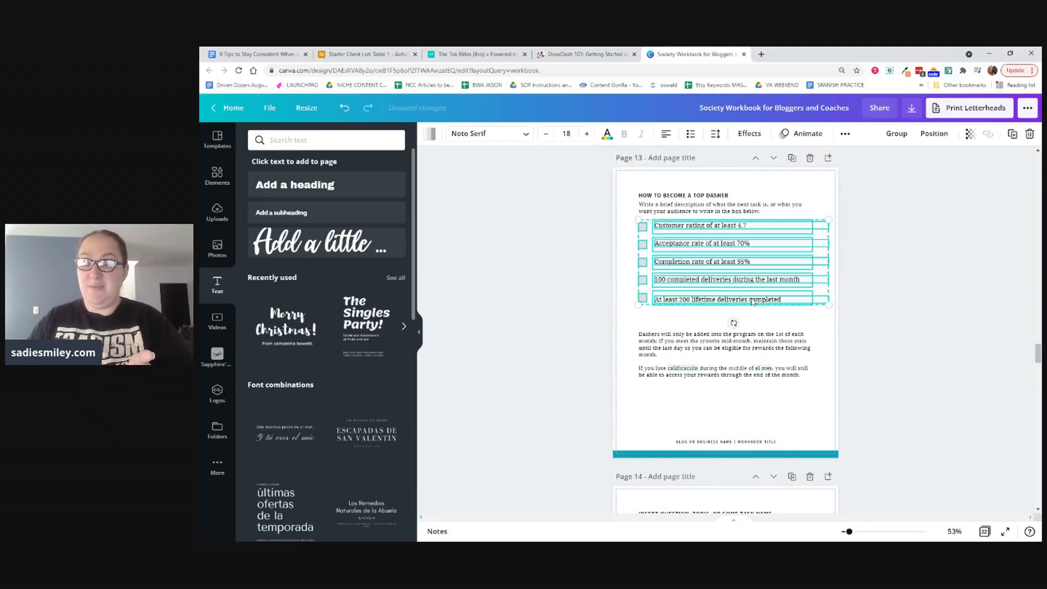
drag(746, 281, 746, 293)
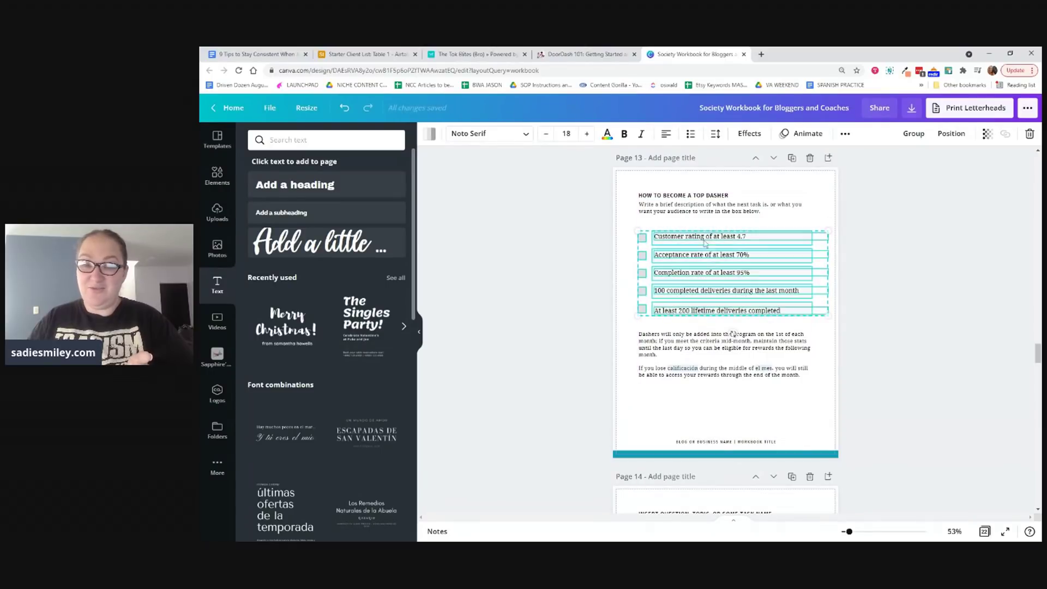
click(706, 210)
click(887, 134)
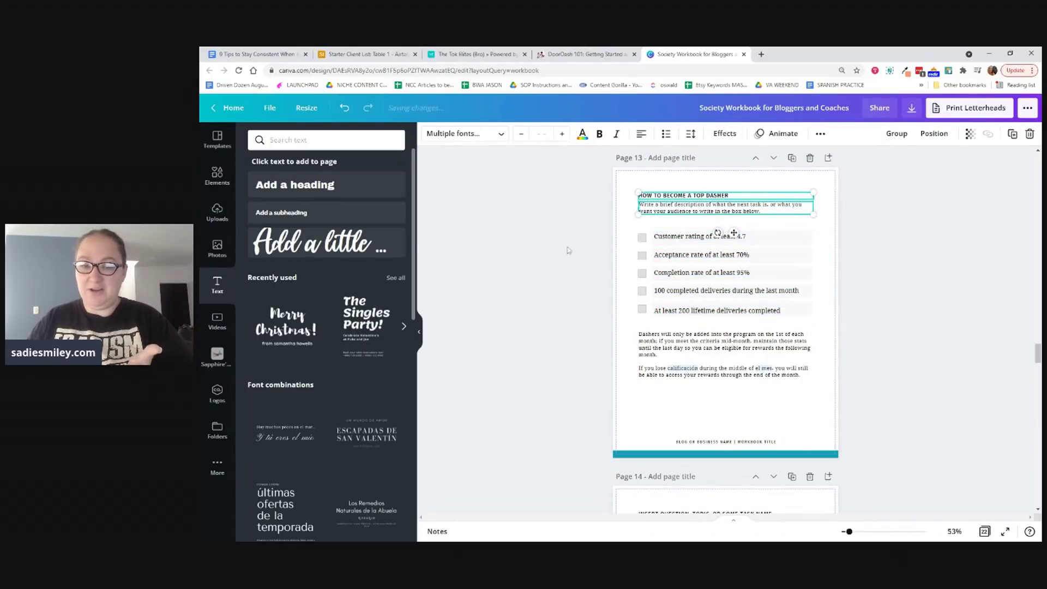
click(674, 212)
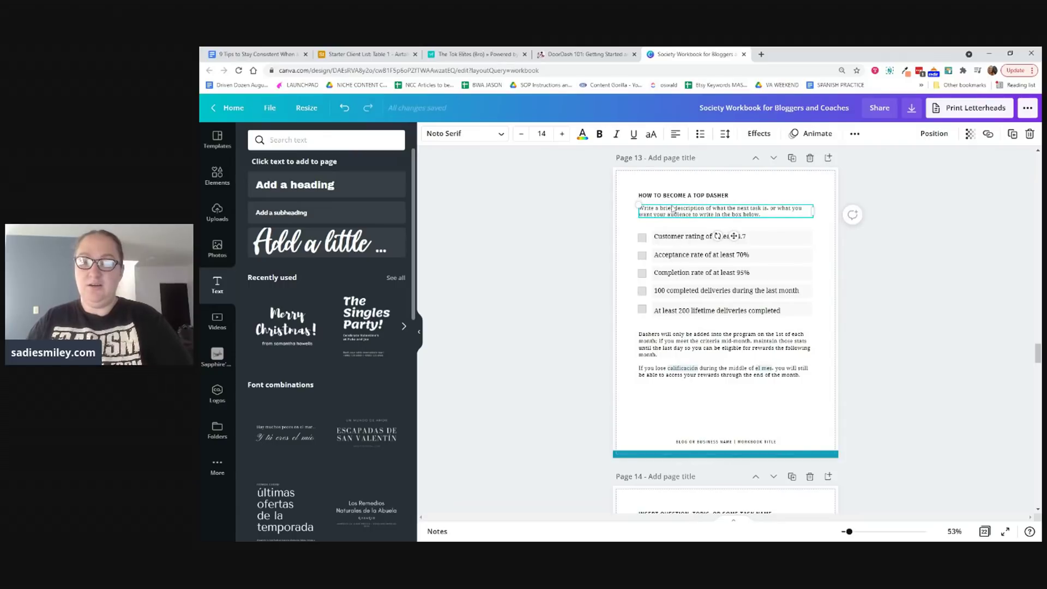
Step: Enlarge the "How to Become a Top Dasher" heading to font size 28 and move it up, away from the description
click(651, 198)
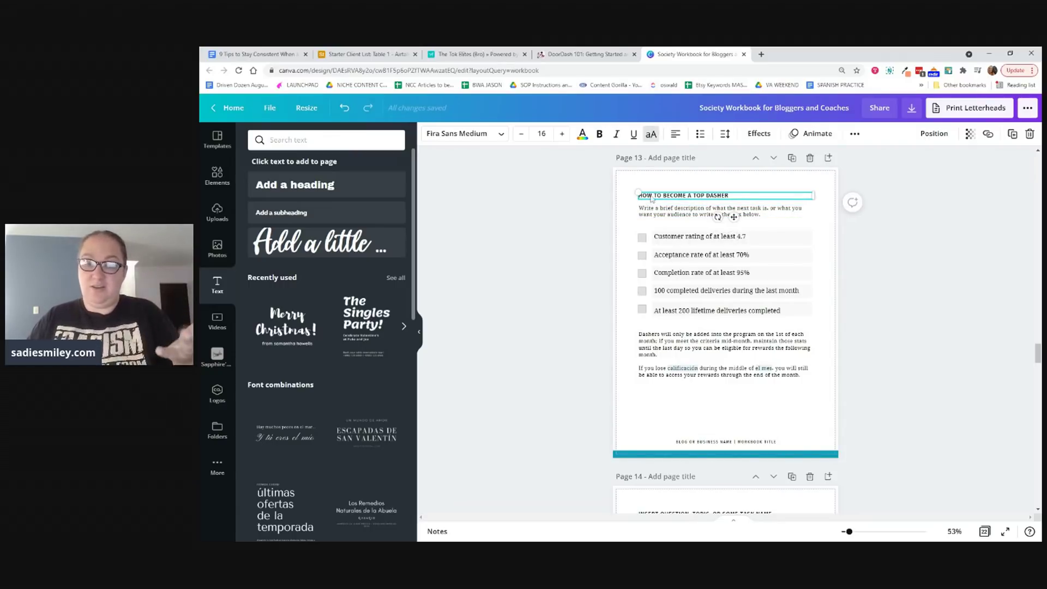
click(562, 133)
click(562, 134)
click(562, 134)
click(562, 133)
click(562, 133)
click(562, 134)
click(562, 133)
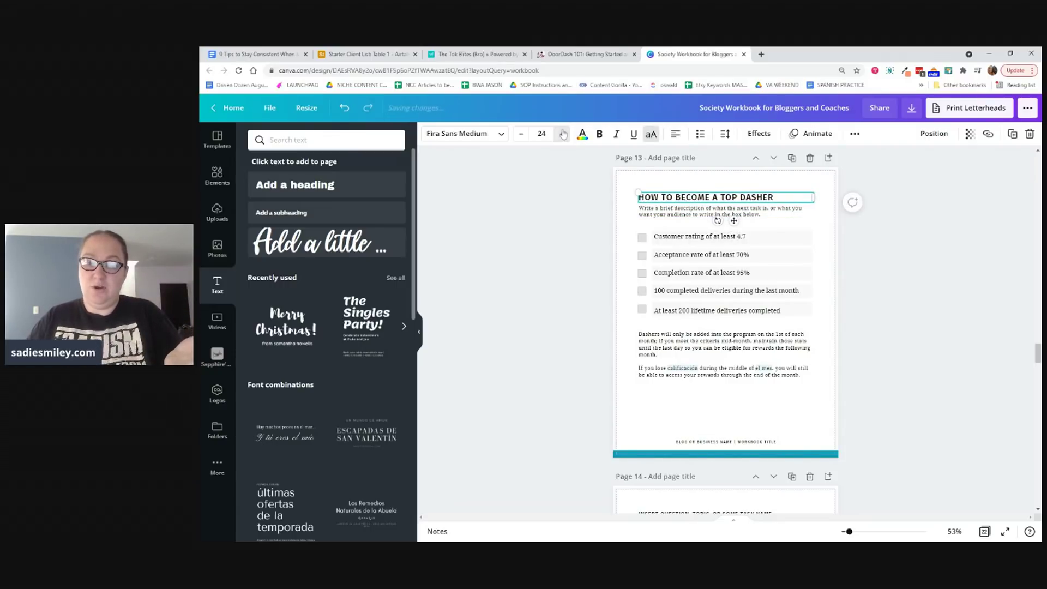
click(562, 134)
click(562, 134)
click(562, 134)
click(562, 134)
click(562, 134)
click(563, 195)
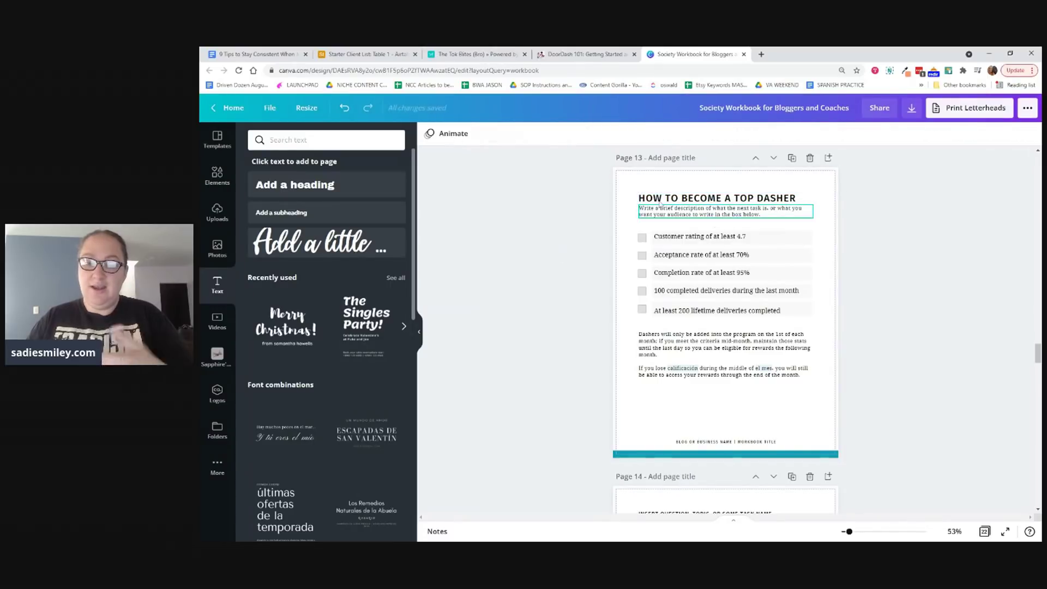
drag(661, 207, 660, 199)
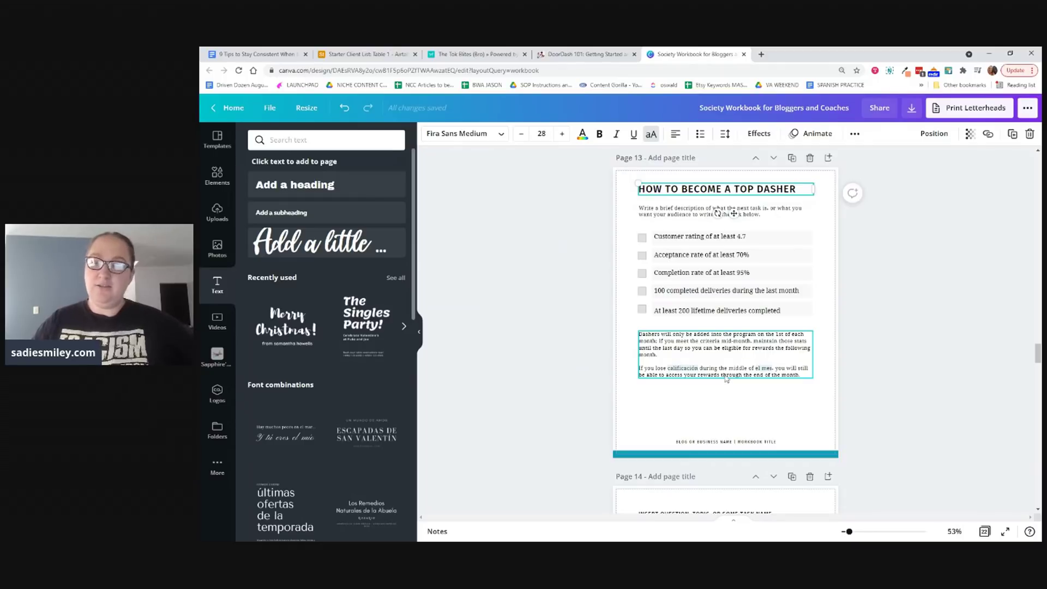
Step: Stop the Toucan extension from translating text on canva.com and close its settings
click(948, 70)
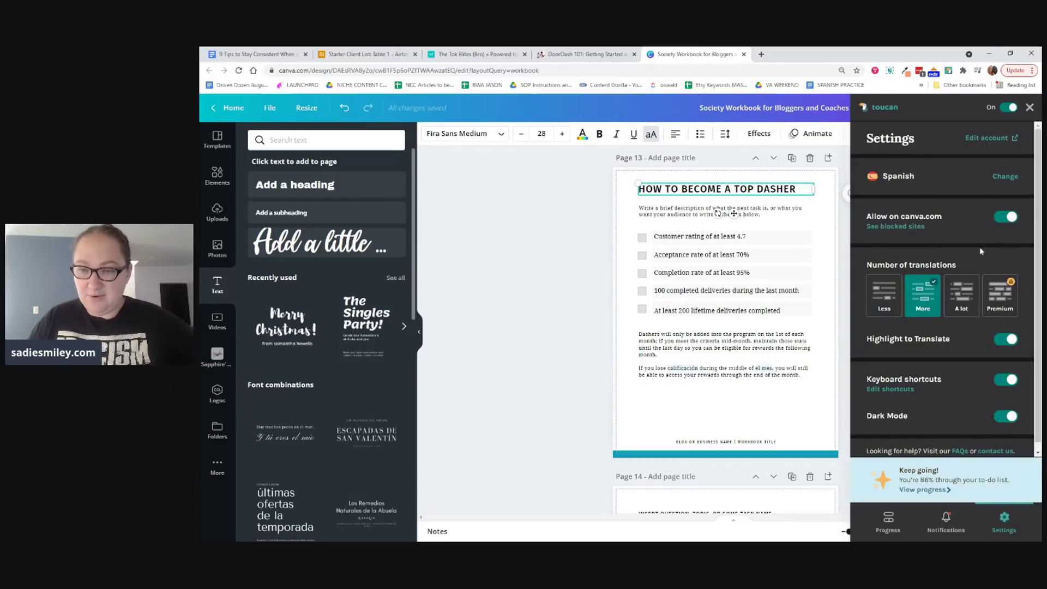
click(1003, 217)
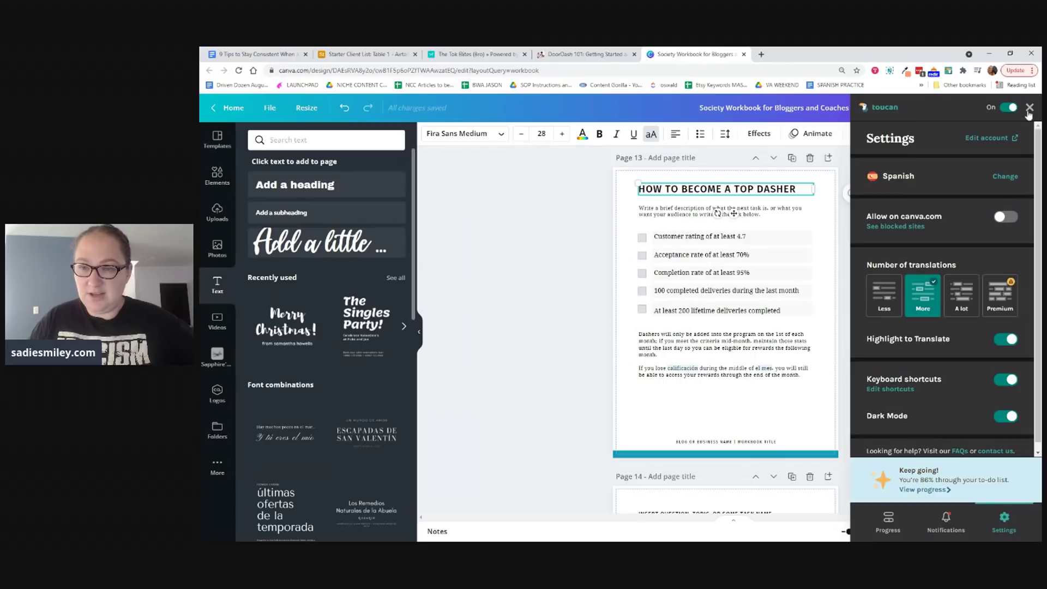
click(1029, 108)
click(747, 362)
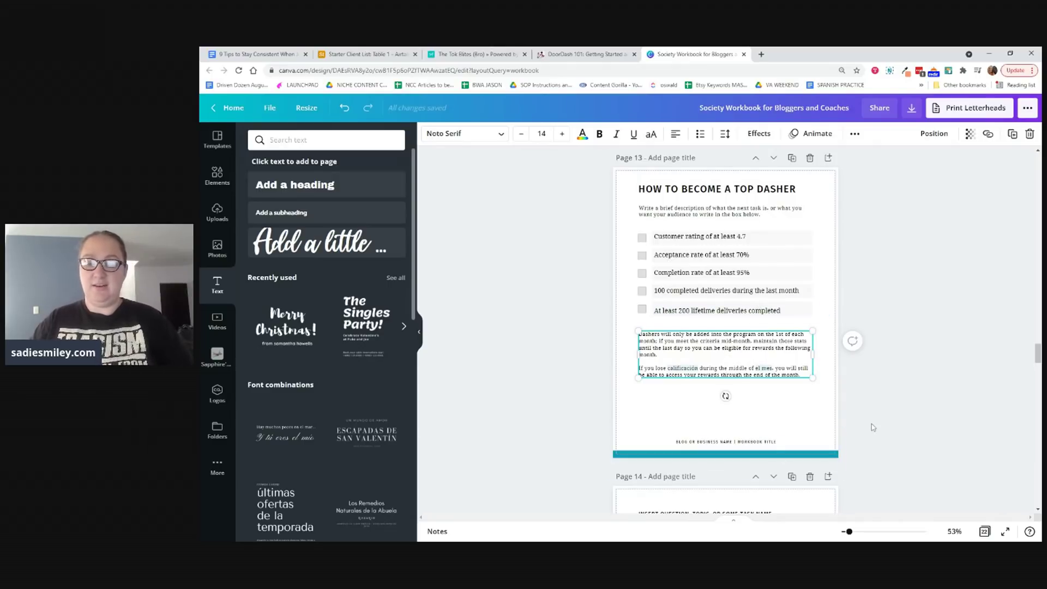
click(785, 417)
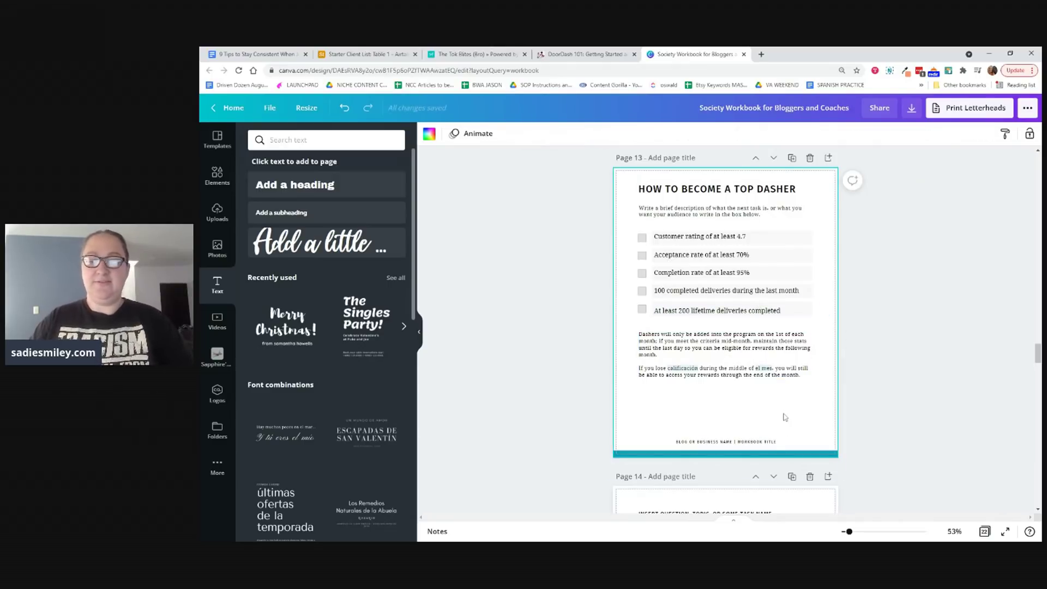
Step: Nudge the "At least 200 lifetime deliveries completed" line up to its checkbox and reload the design page
click(681, 317)
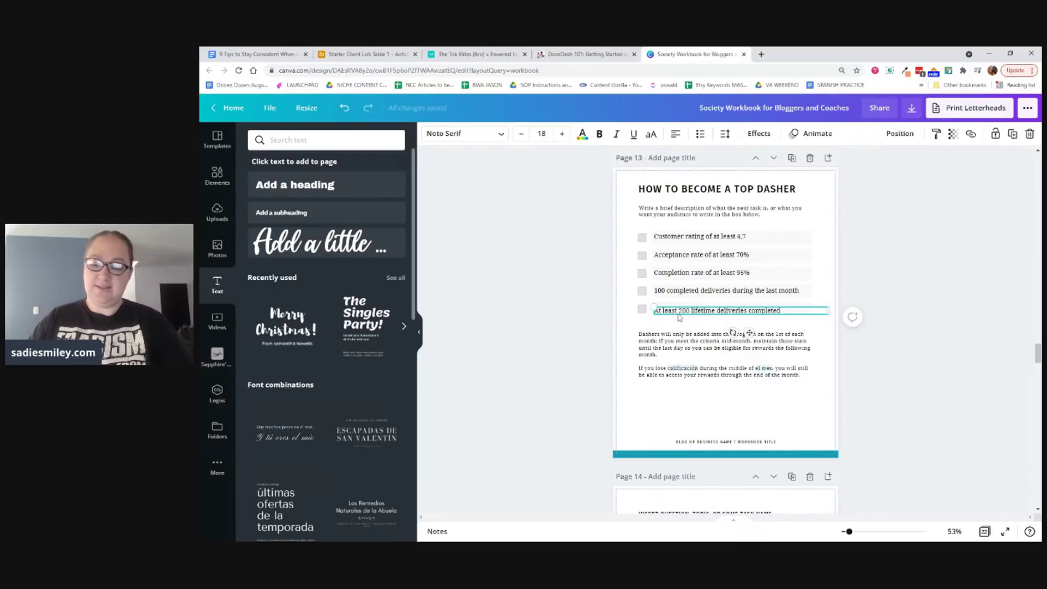
click(596, 353)
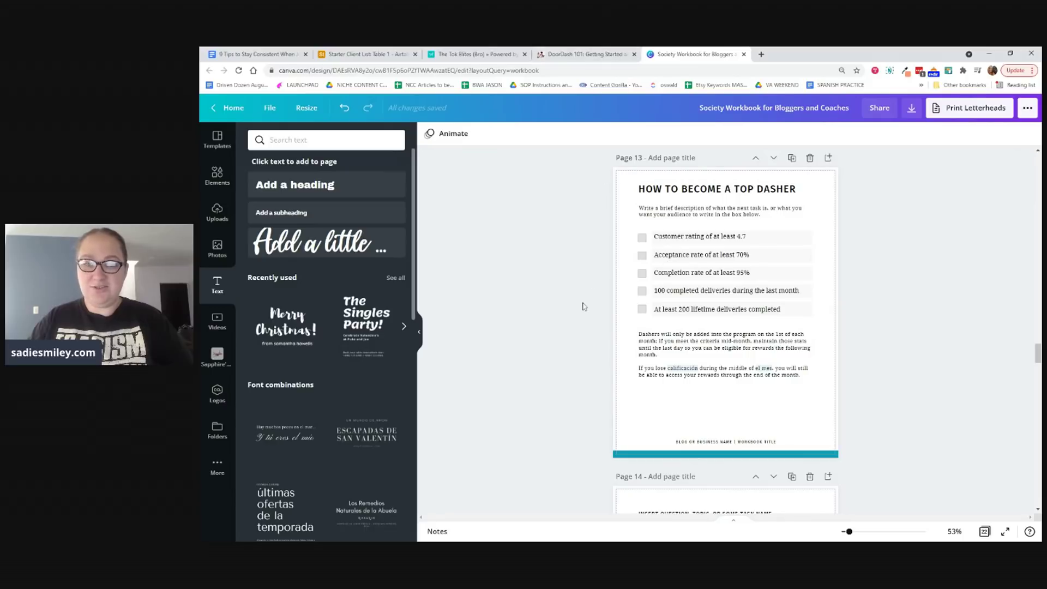
click(238, 70)
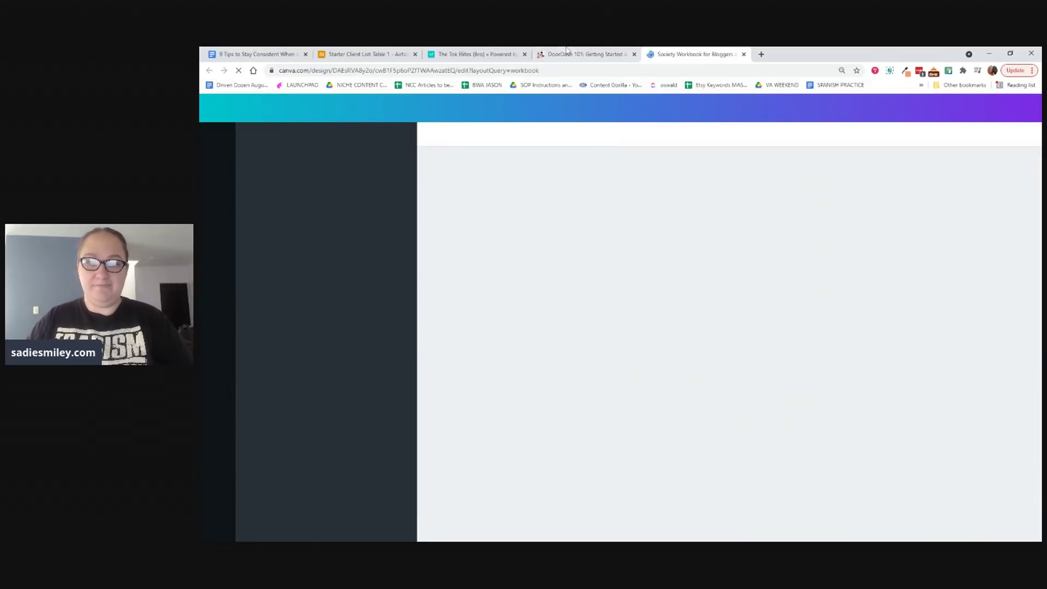
Step: Copy the paragraphs under "Benefits of Becoming a Top Dasher" about dashing in any zone and order priority, and return to the workbook
key(ctrl+shift+Tab)
scroll(529, 305, up, 12)
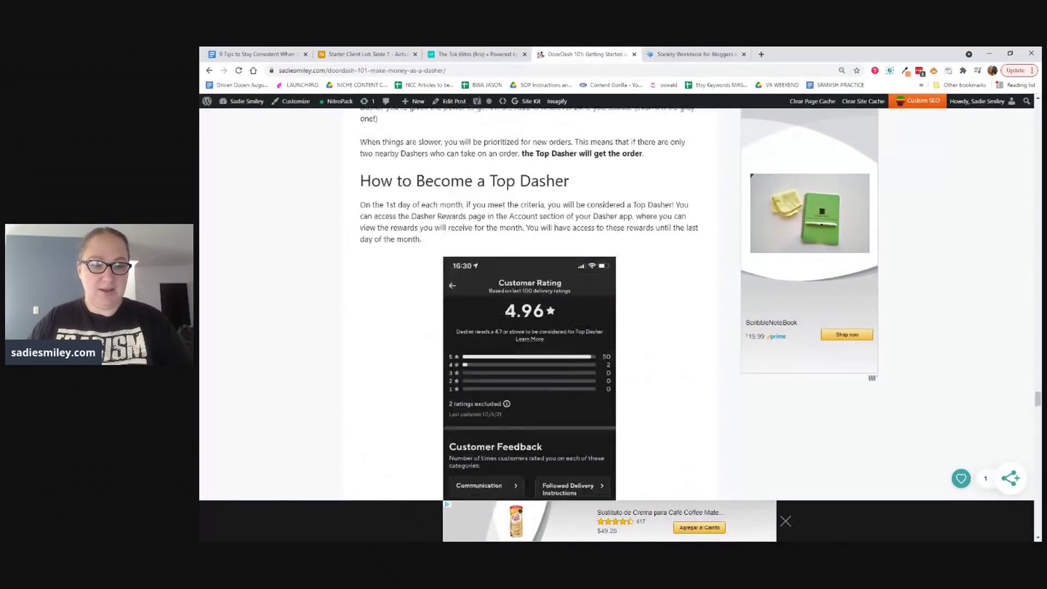
scroll(529, 306, down, 3)
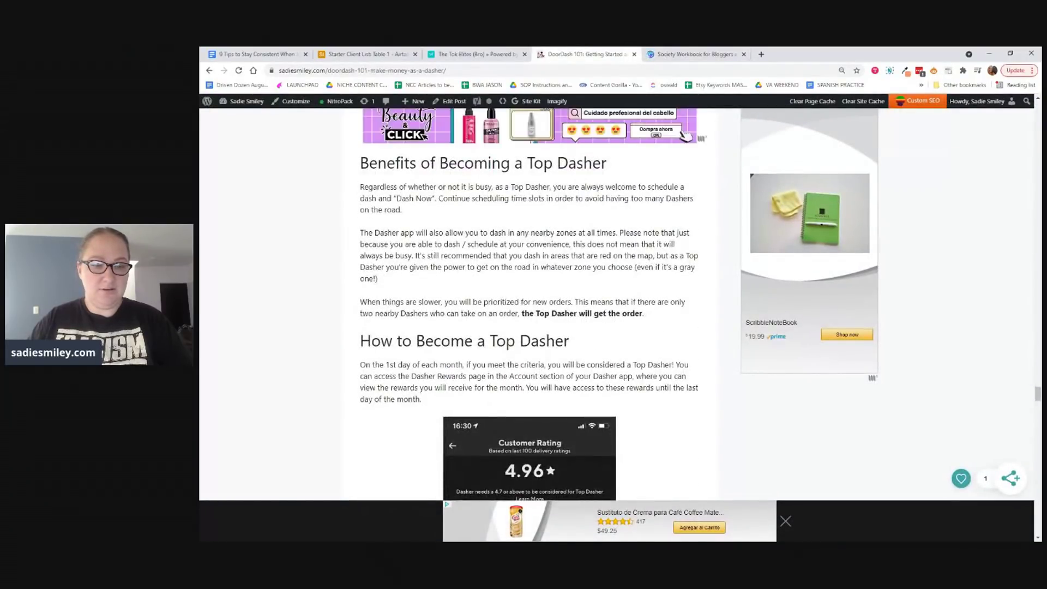
drag(360, 232, 647, 319)
key(ctrl+c)
click(693, 54)
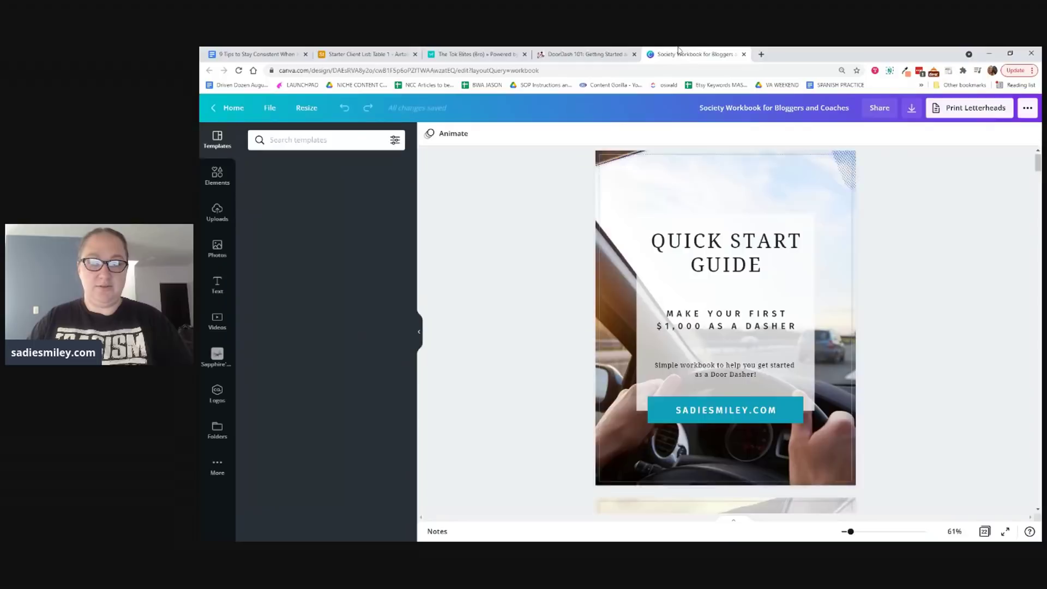
Step: Paste the copied Top Dasher benefits paragraphs after the qualification text below the checklist on page 13
scroll(666, 383, down, 10)
scroll(666, 384, down, 10)
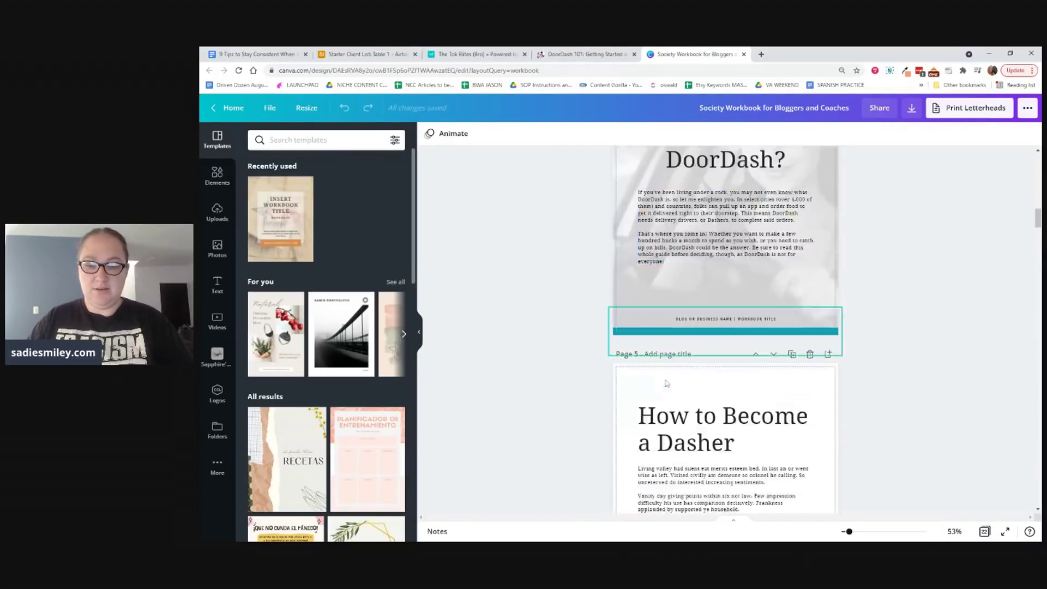
scroll(665, 383, down, 10)
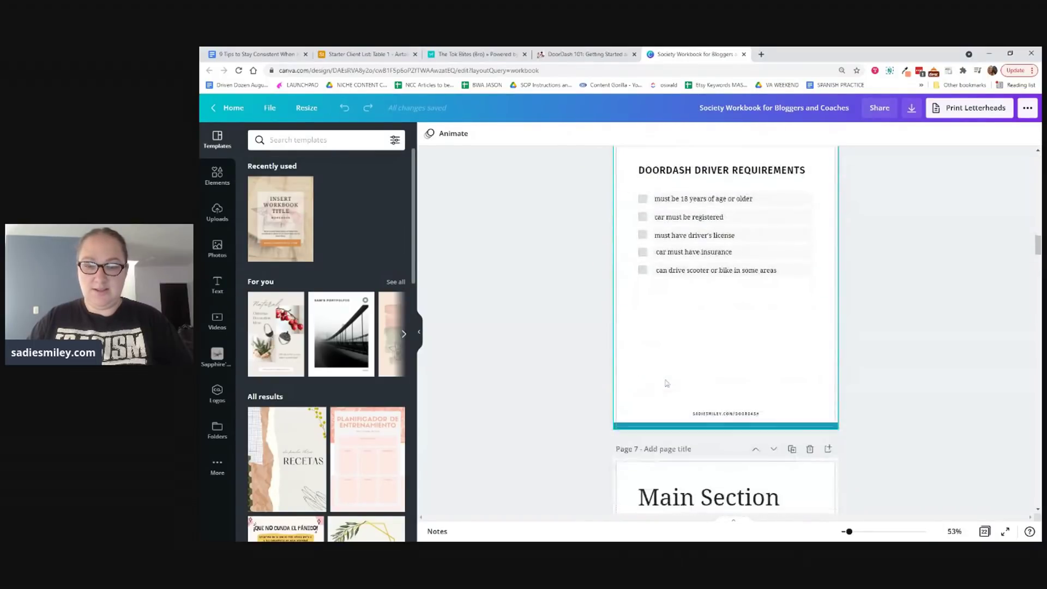
scroll(665, 383, down, 15)
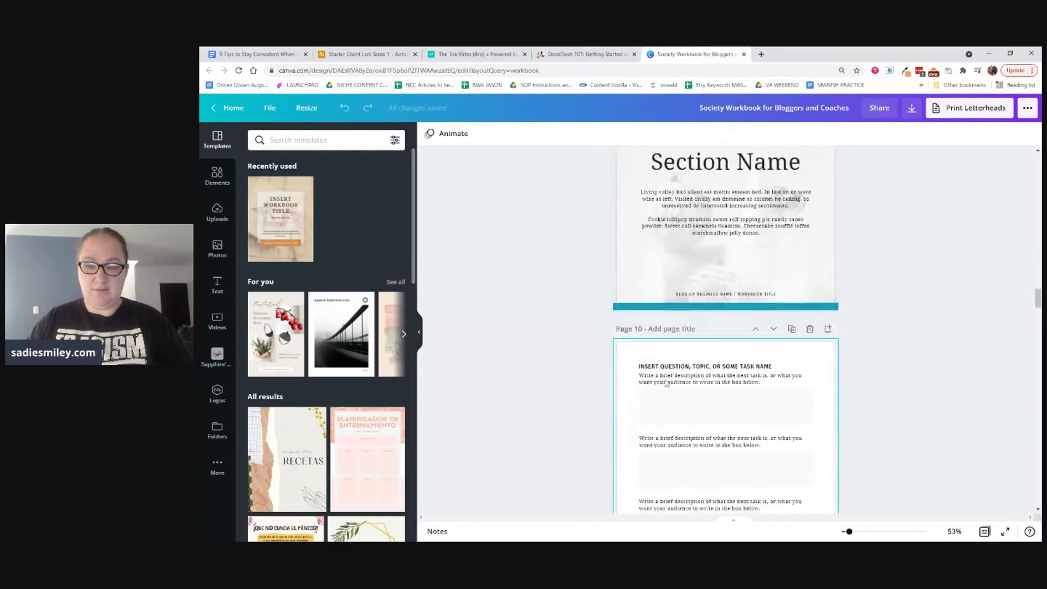
scroll(666, 383, down, 4)
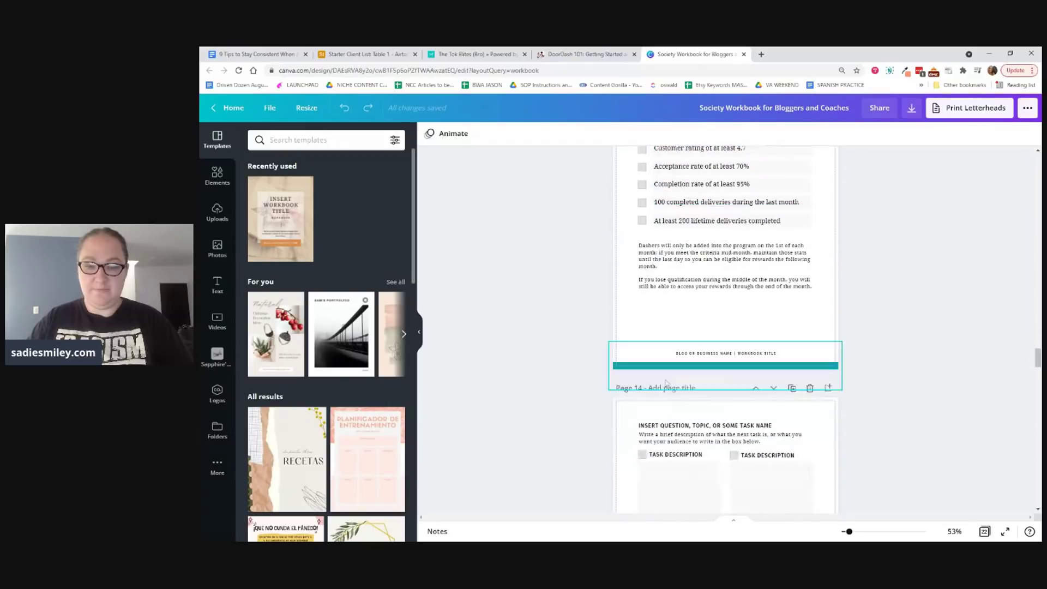
click(678, 232)
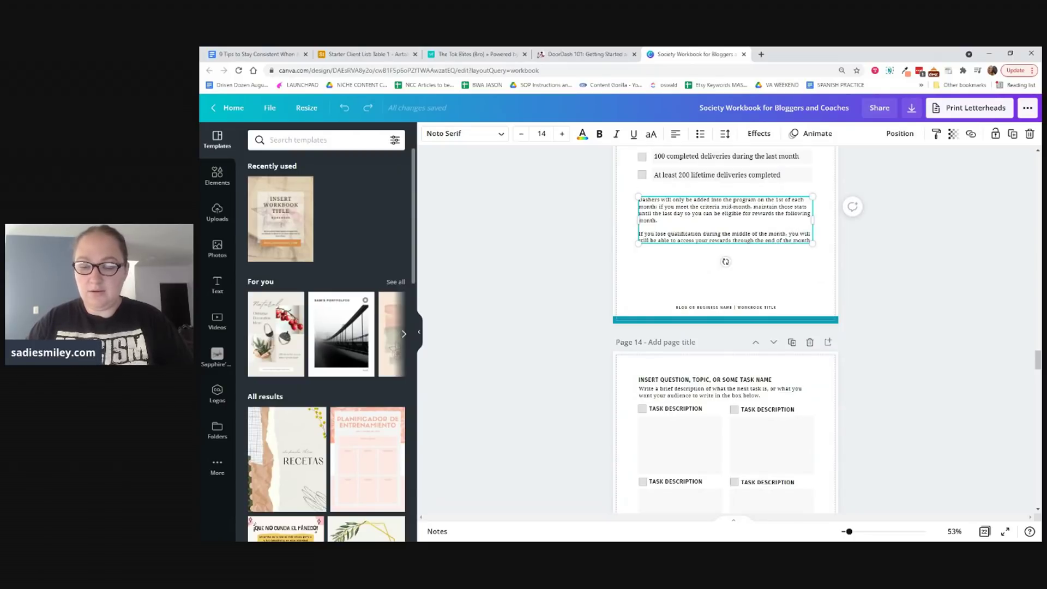
key(ctrl+v)
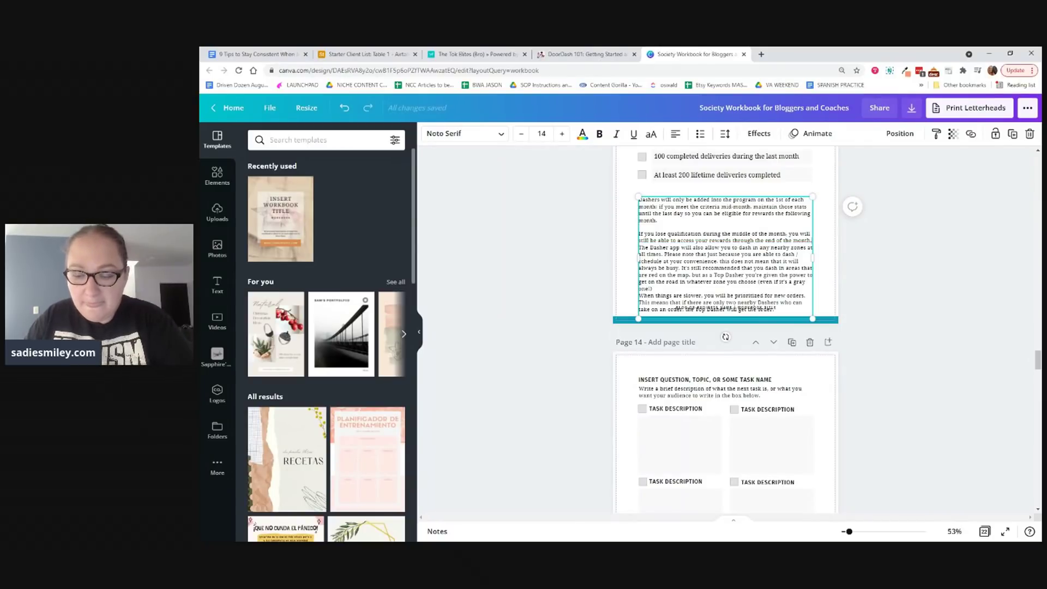
Step: Separate the pasted benefits text from the qualification paragraph with a blank line and move the text box up toward the checklist
key(Return)
key(Return)
key(Escape)
drag(689, 243, 689, 232)
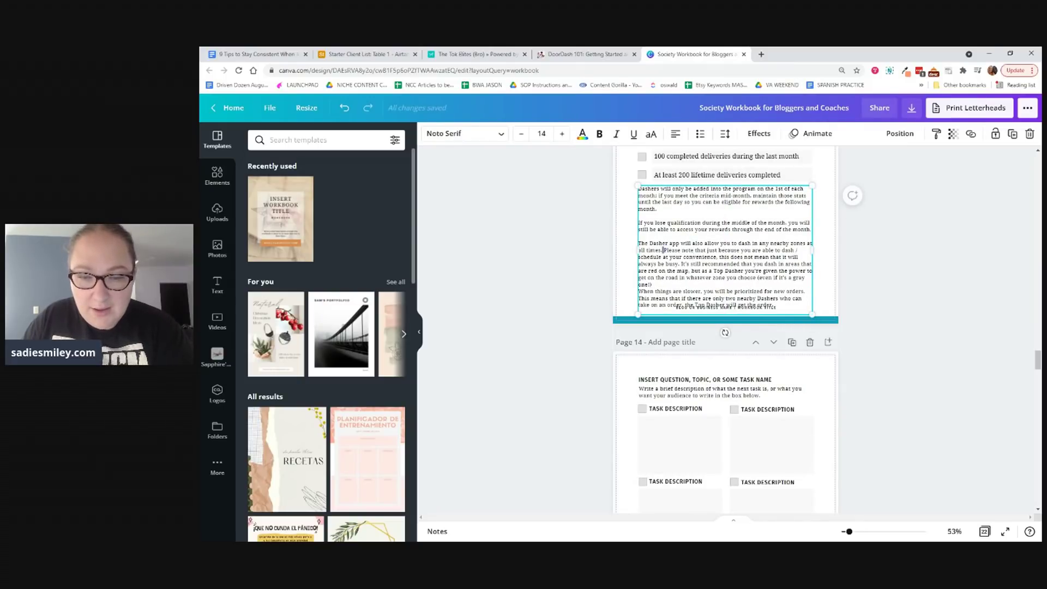
Step: Delete the sentence about the Dasher app allowing dashing in any nearby zones at all times from the pasted text
drag(663, 249, 639, 244)
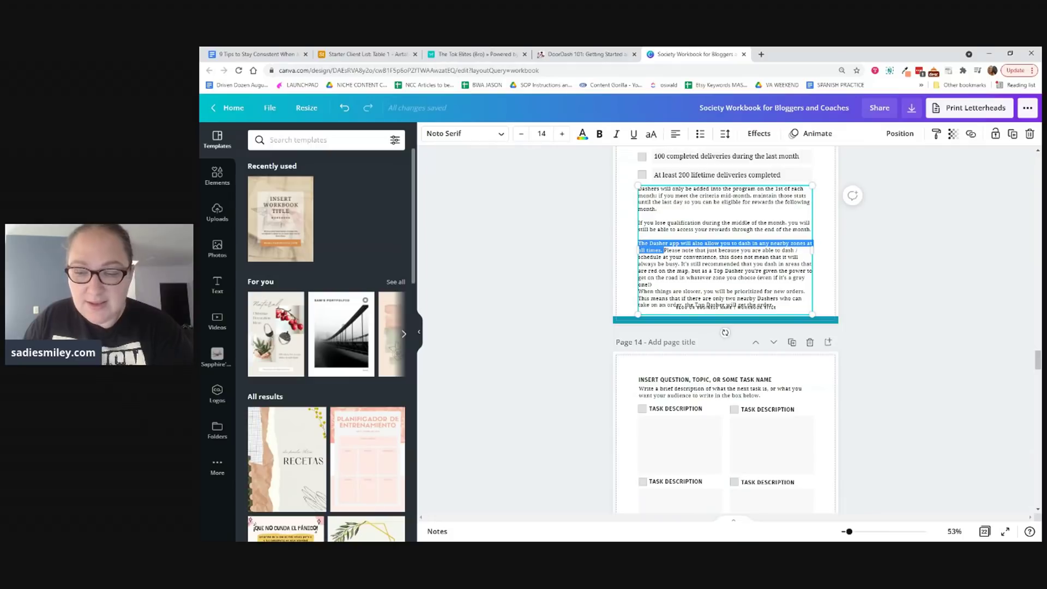
key(BackSpace)
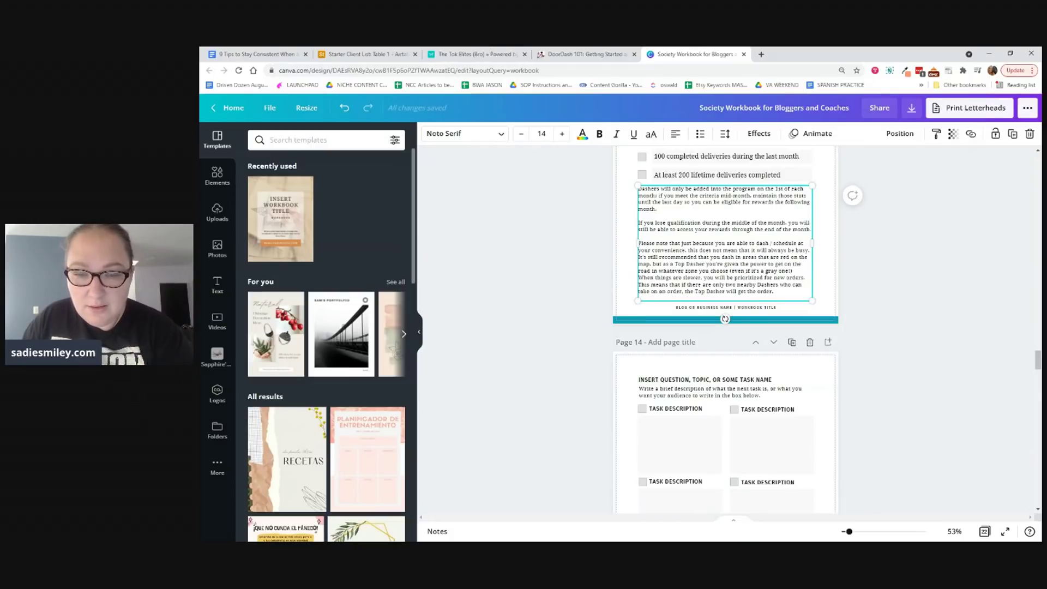
click(586, 311)
scroll(862, 328, up, 3)
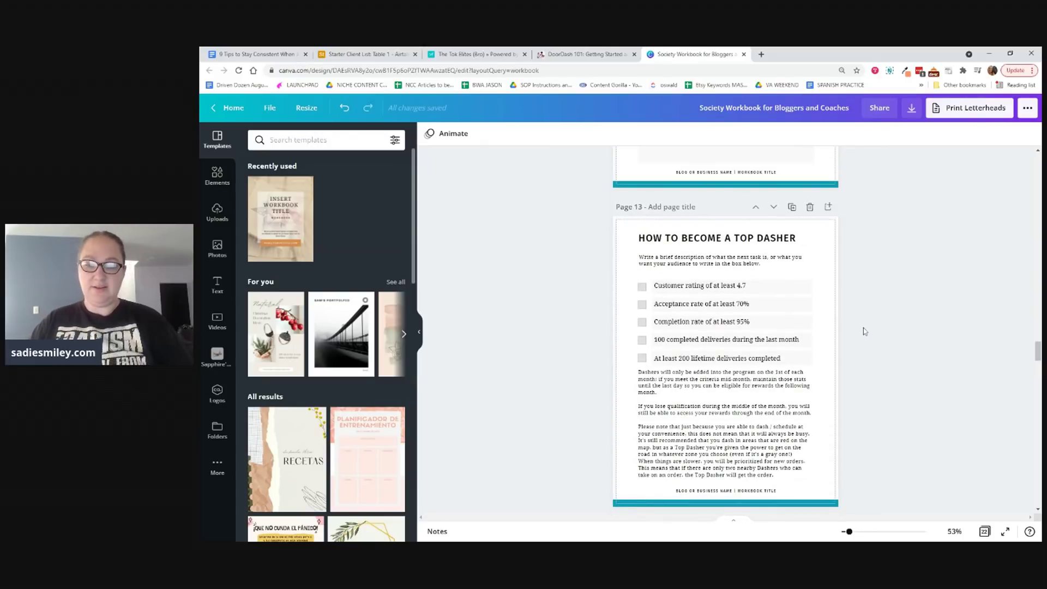
scroll(864, 374, down, 3)
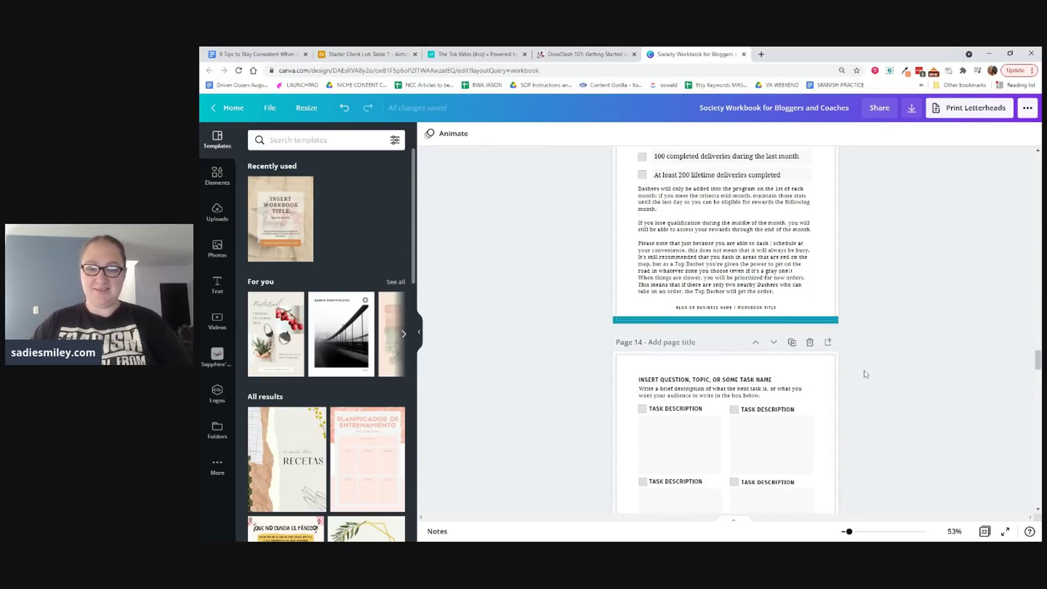
scroll(864, 374, up, 2)
scroll(866, 374, up, 1)
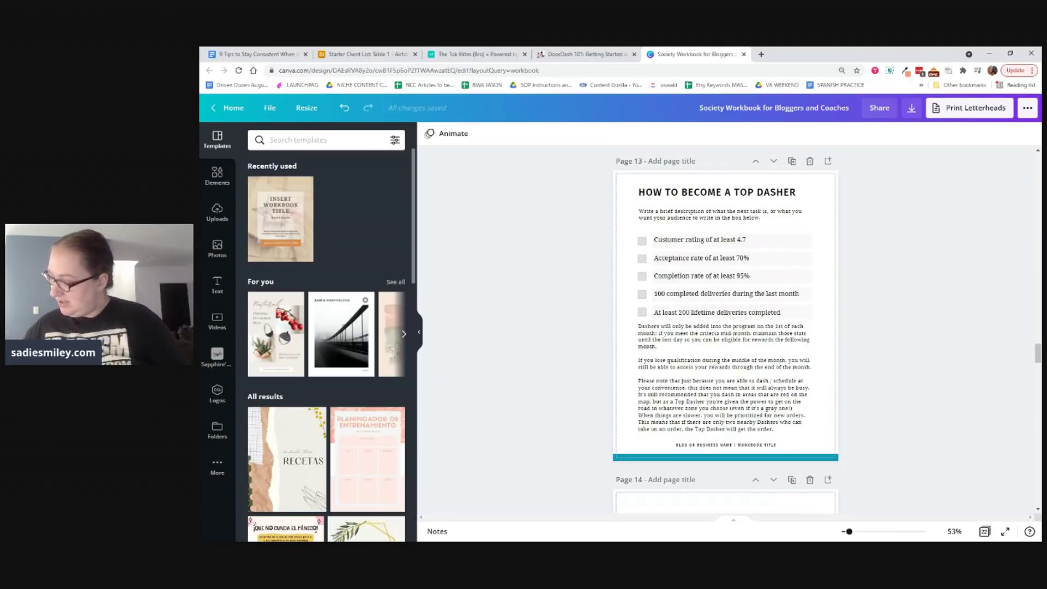
Step: Duplicate page 14, the template page with four task description boxes
scroll(861, 376, down, 5)
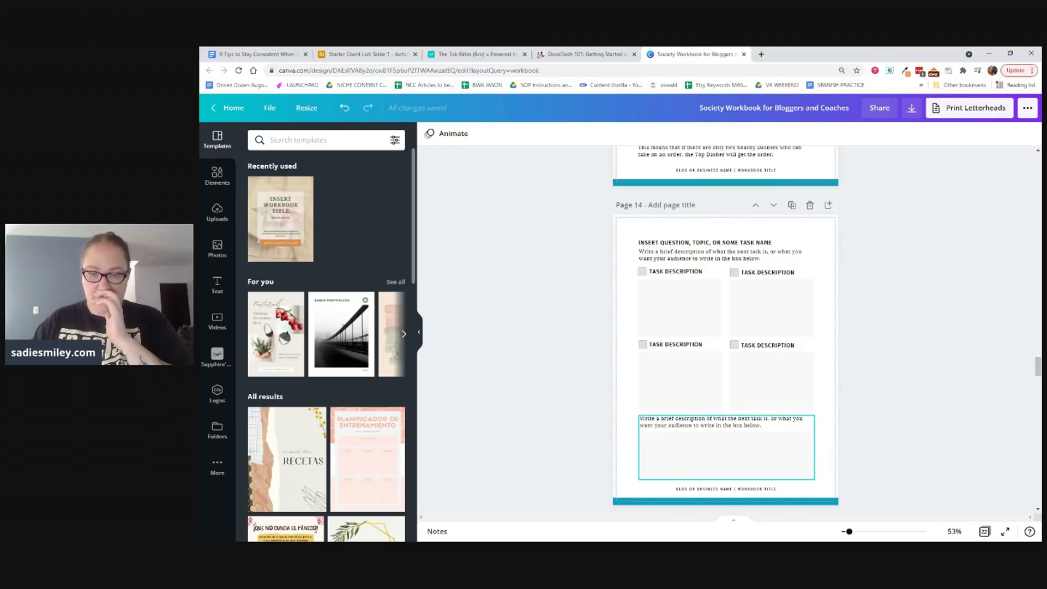
scroll(597, 432, down, 5)
scroll(597, 432, up, 4)
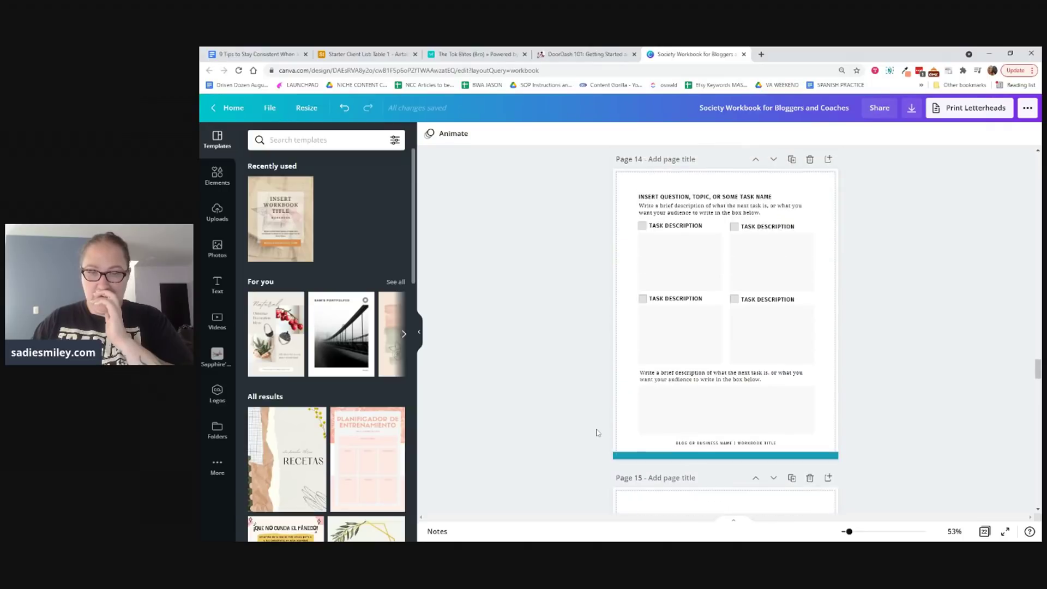
scroll(597, 432, down, 6)
scroll(597, 432, up, 3)
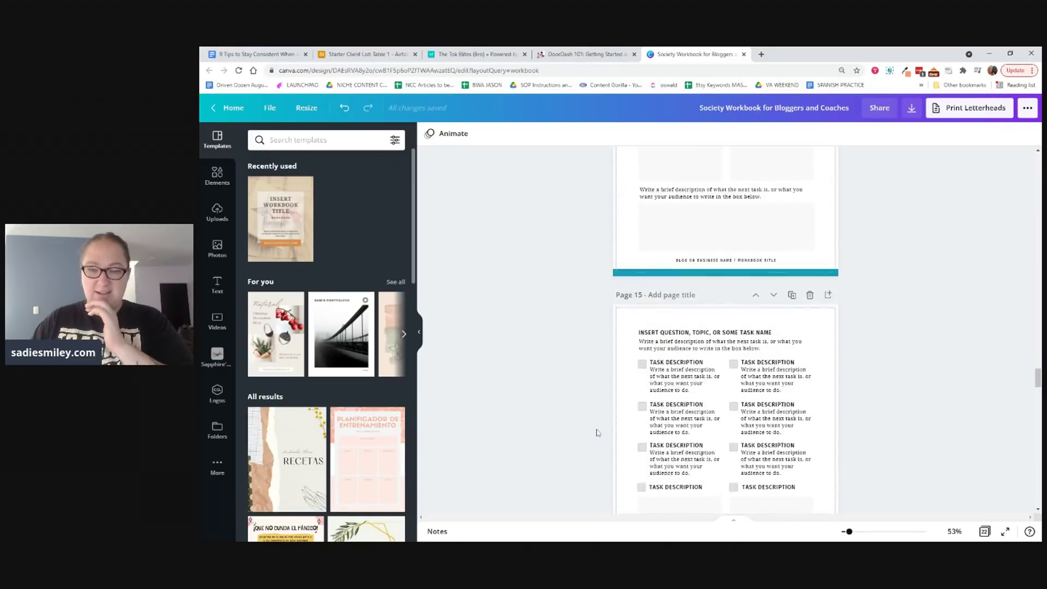
scroll(598, 432, up, 4)
click(792, 205)
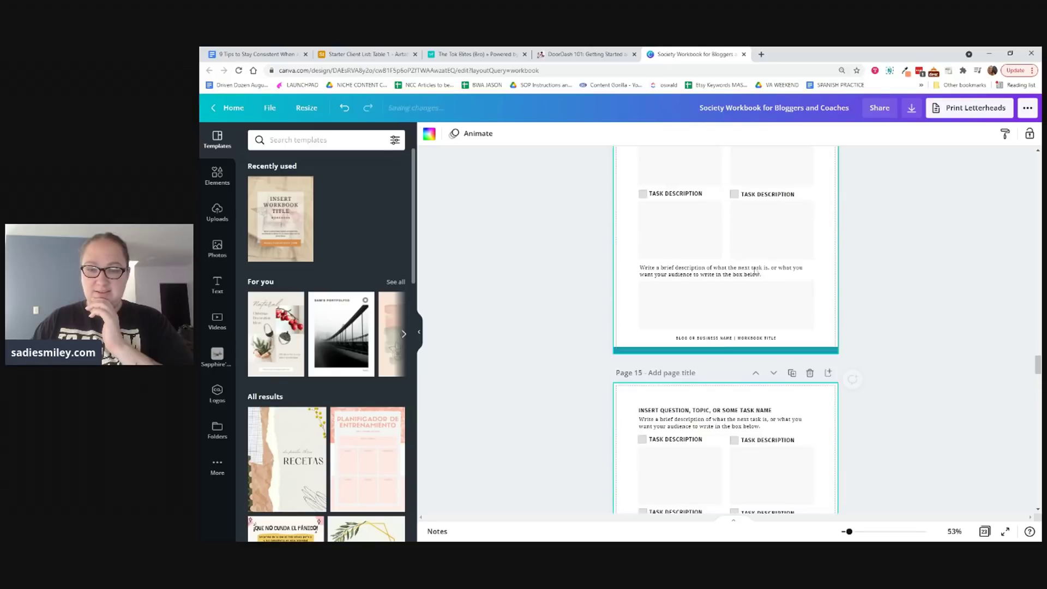
Step: Delete the description text and its writing box beneath the four task boxes on page 14
scroll(755, 269, up, 3)
scroll(731, 367, down, 1)
click(671, 421)
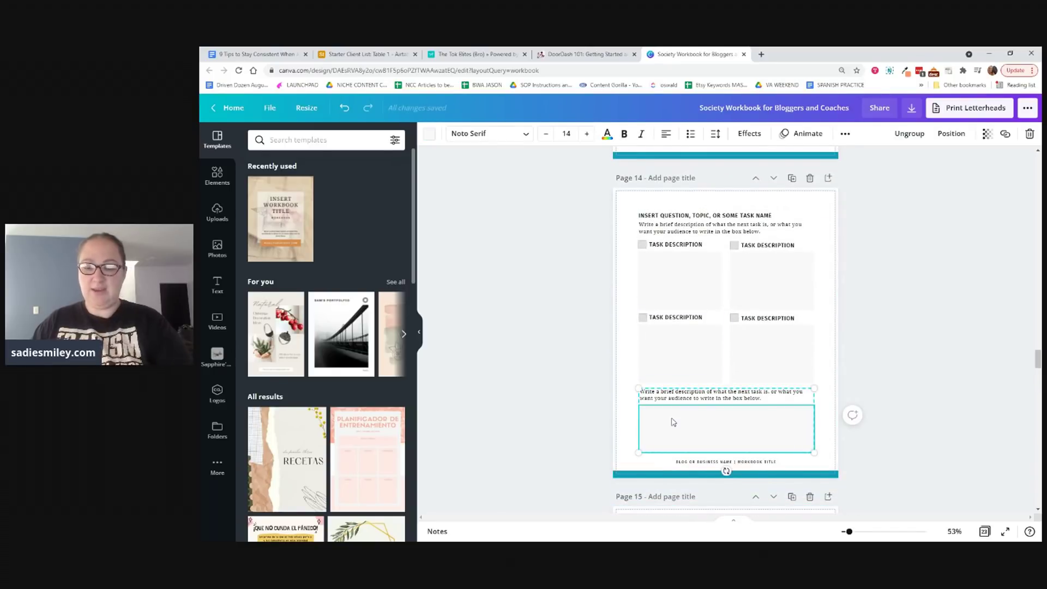
click(673, 421)
key(Delete)
key(Delete)
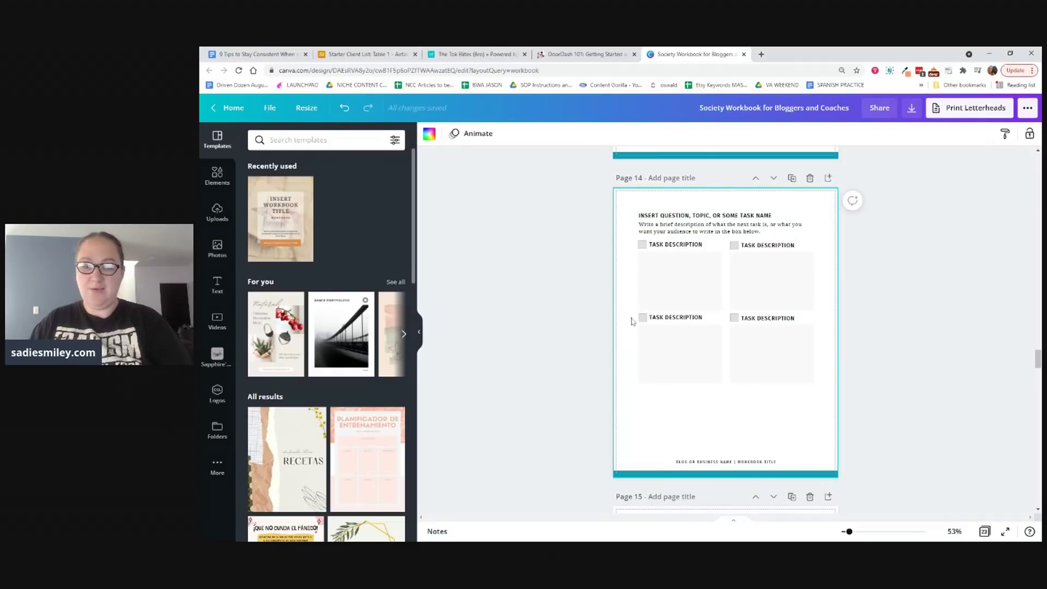
Step: Copy the lower pair of task description boxes and place the copy beneath them as a third row on page 14
drag(630, 317, 765, 429)
key(ctrl+v)
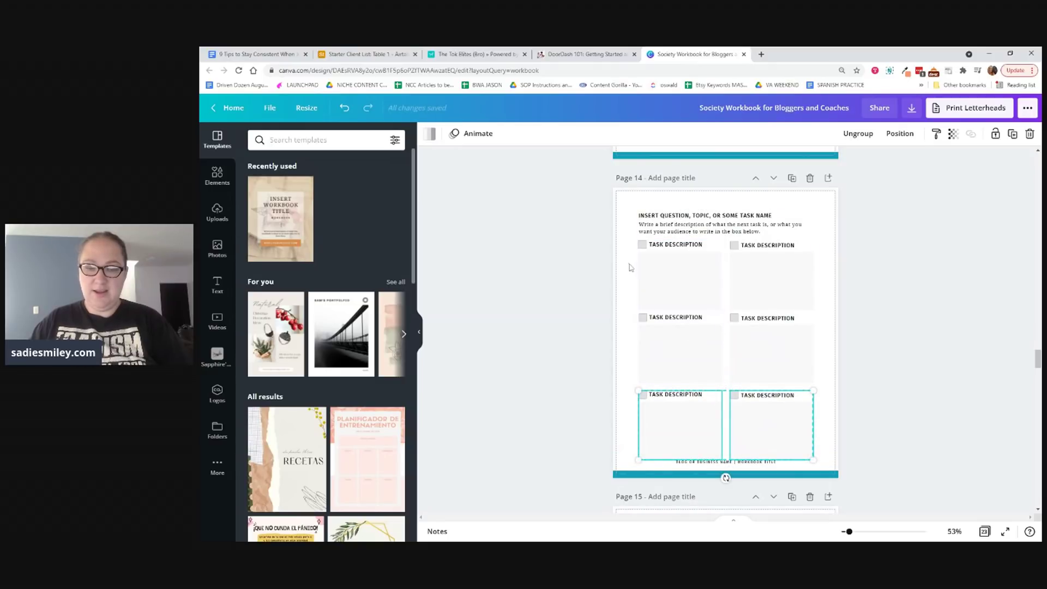
click(630, 268)
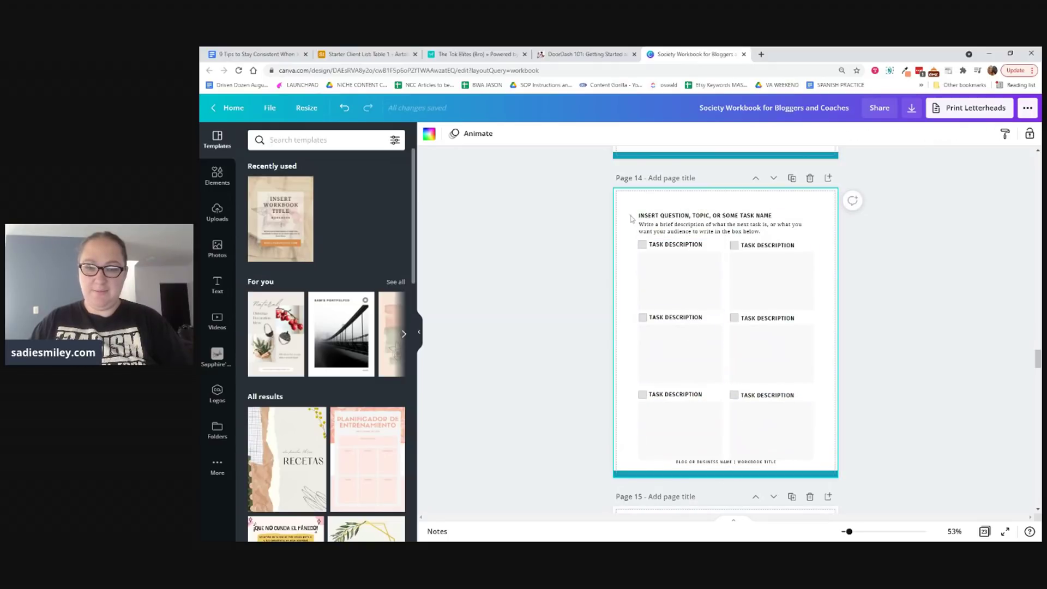
Step: Nudge page 14's heading and description group up toward the page's upper edge
click(675, 229)
key(Up)
key(Up)
key(Up)
key(Up)
key(Up)
key(Up)
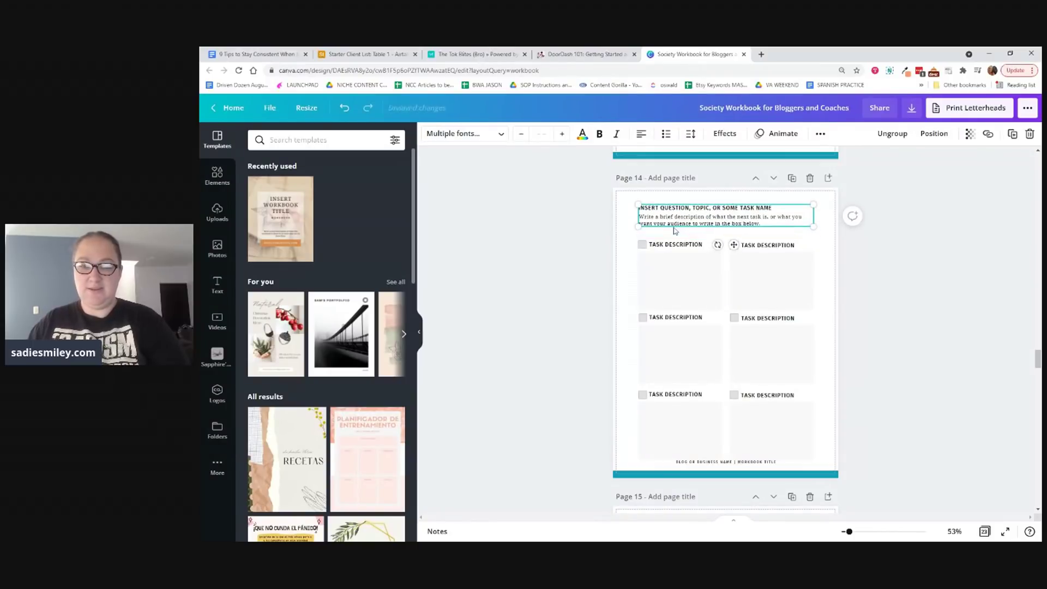
key(Up)
key(Up)
key(Up)
Step: Nudge all six task description boxes up together, closer to the heading and clear of the footer
click(627, 240)
drag(628, 242, 838, 439)
key(Up)
key(Up)
key(Up)
key(Up)
key(Up)
key(Up)
key(Up)
key(Up)
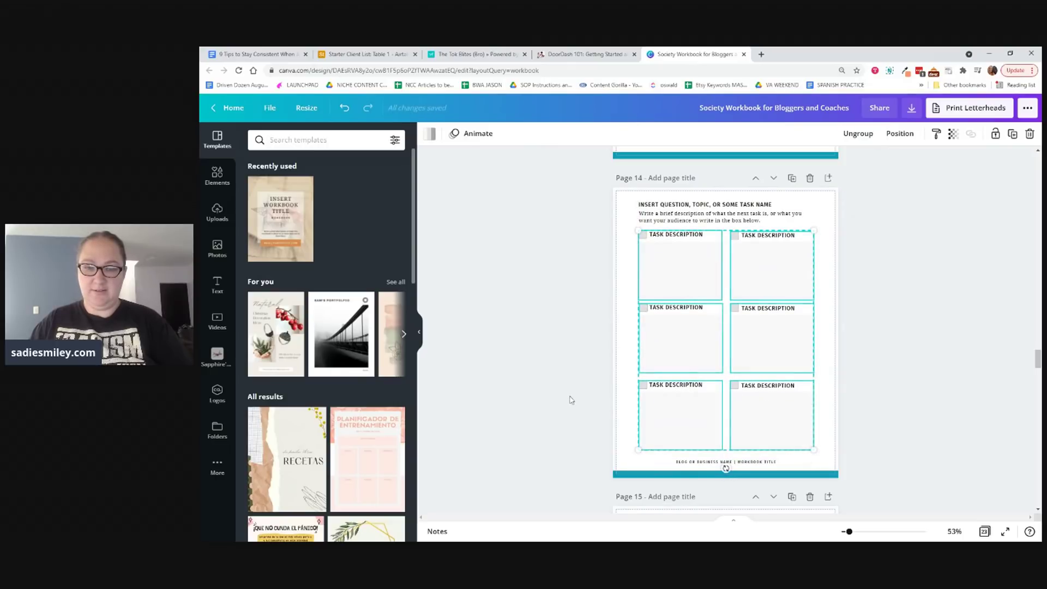
click(571, 400)
Step: Replace page 14's footer placeholder with "sadiesmiley.com/doordash"
double_click(725, 462)
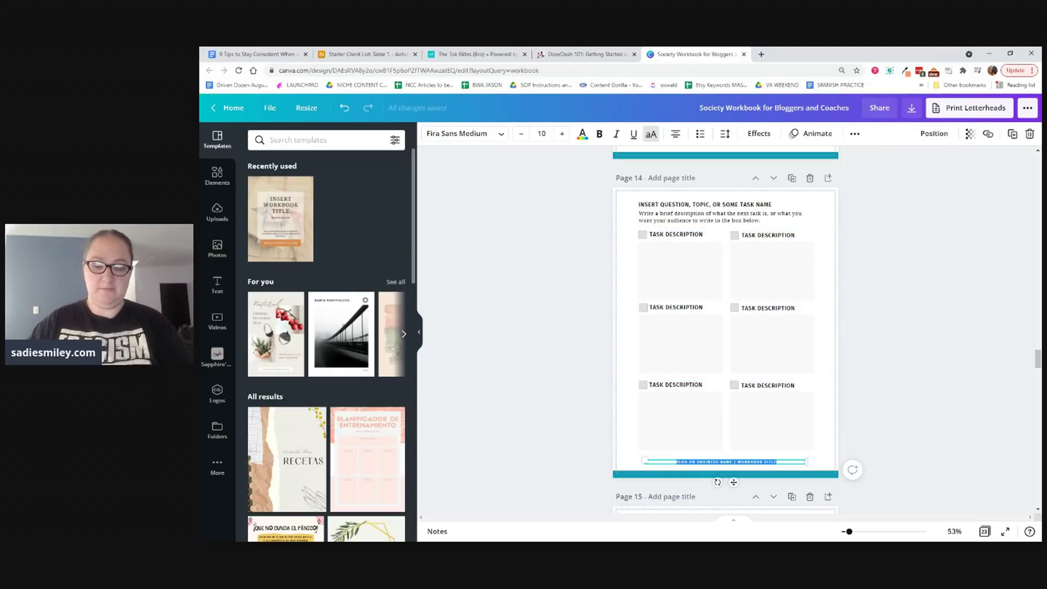
text(sadies)
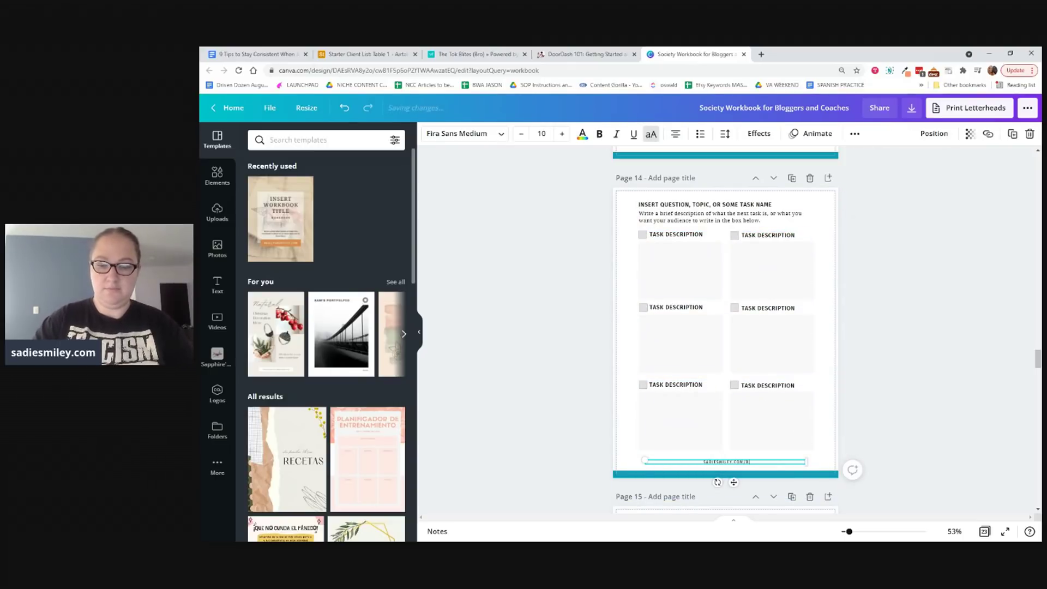
text(miley.com/doordash)
click(492, 300)
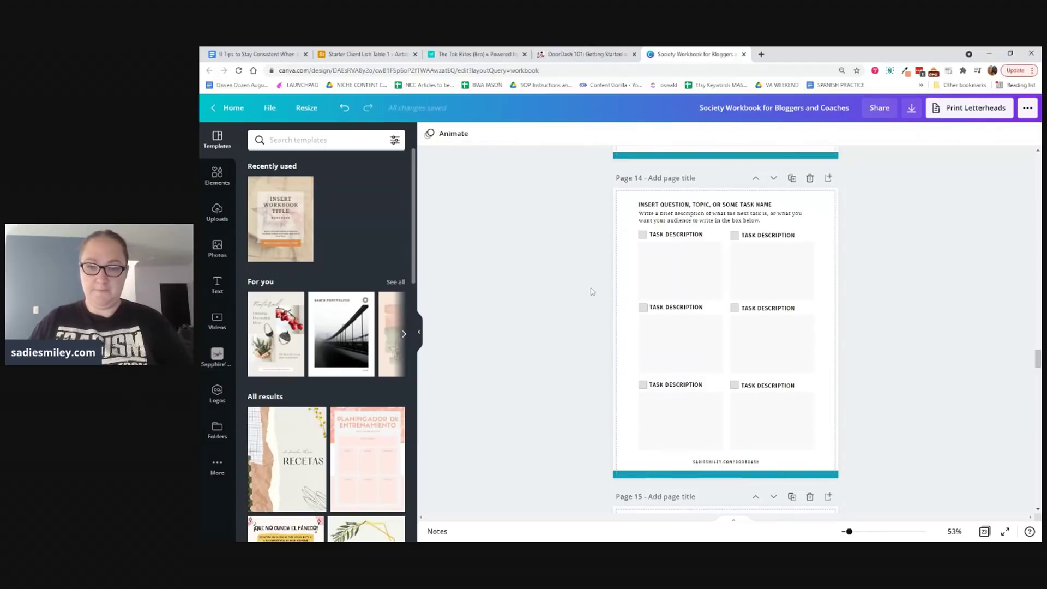
Step: Change page 14's heading to "Roadmap to Your First $1,000 as a Dasher" and its description to "Follow these tips to make your first $1K with DoorDash!"
double_click(677, 208)
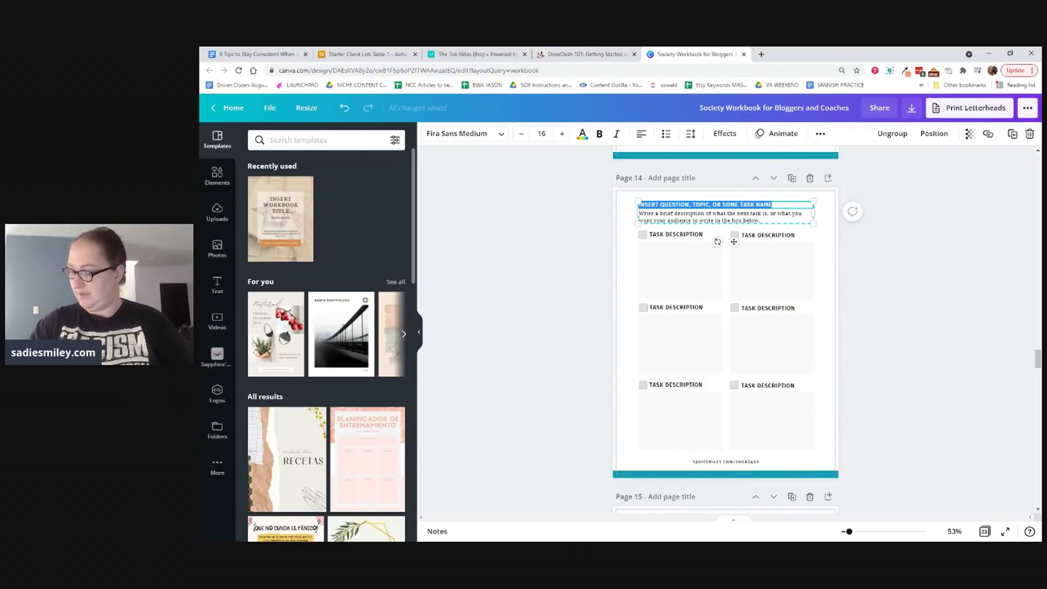
text(RO)
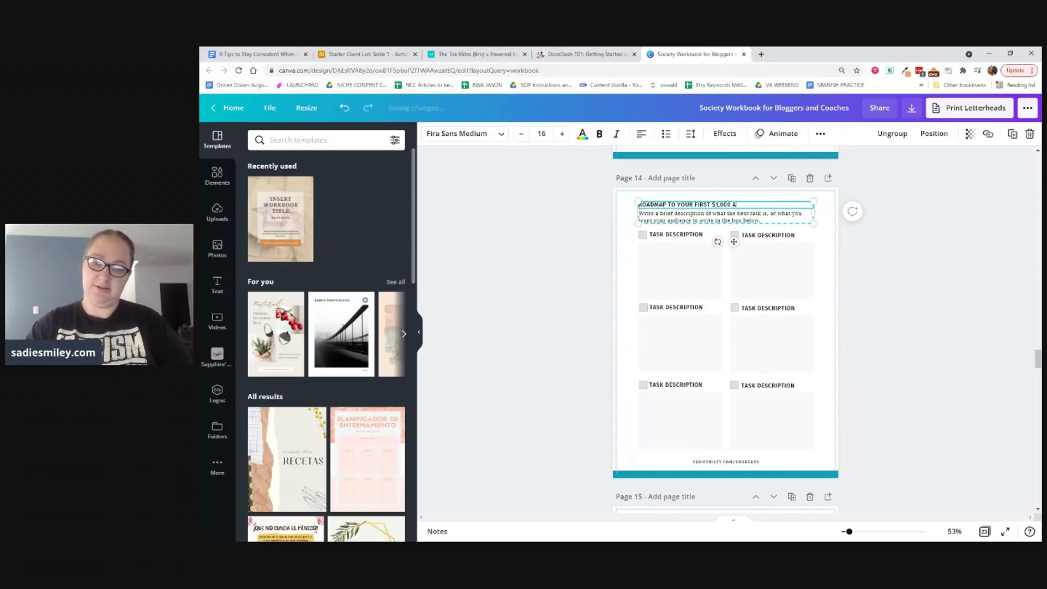
triple_click(676, 219)
text(F)
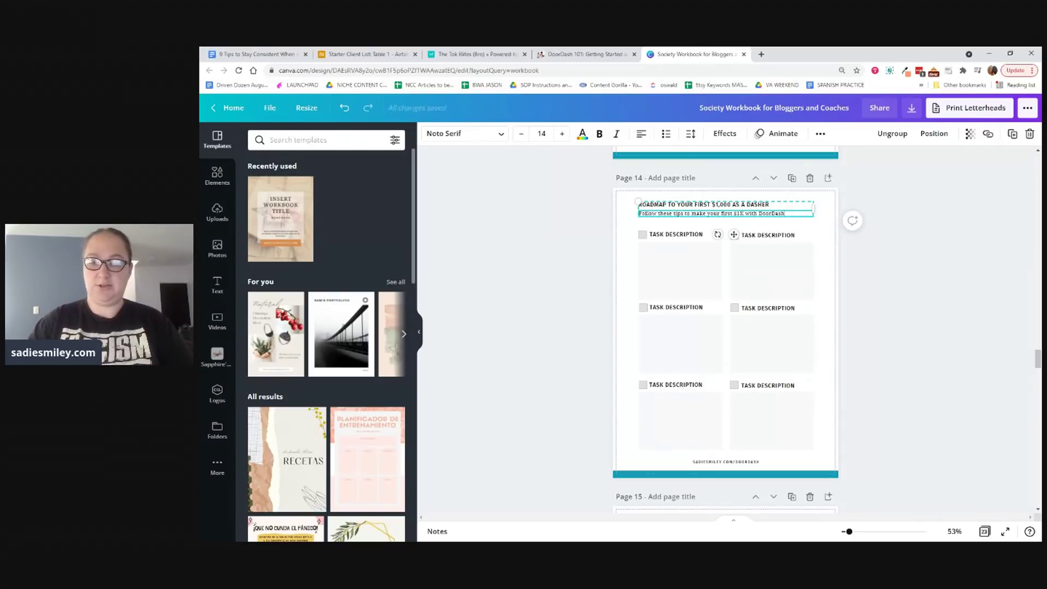
click(561, 263)
Step: Enlarge the "Roadmap to Your First $1,000 as a Dasher" heading to font size 21 so it fits on one line
click(663, 206)
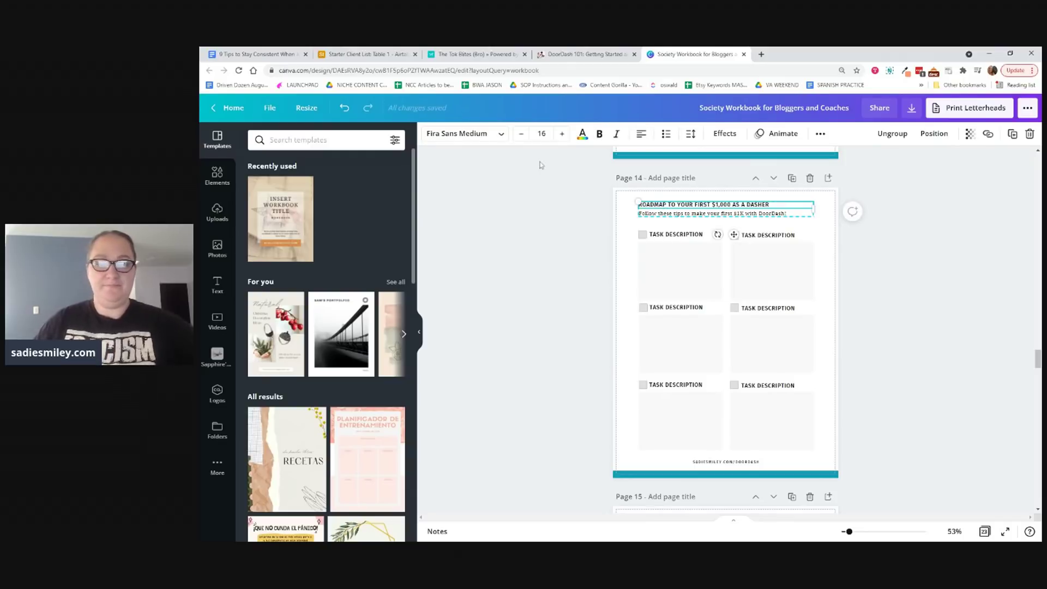
click(562, 134)
click(562, 135)
click(562, 134)
click(562, 134)
click(562, 134)
click(562, 134)
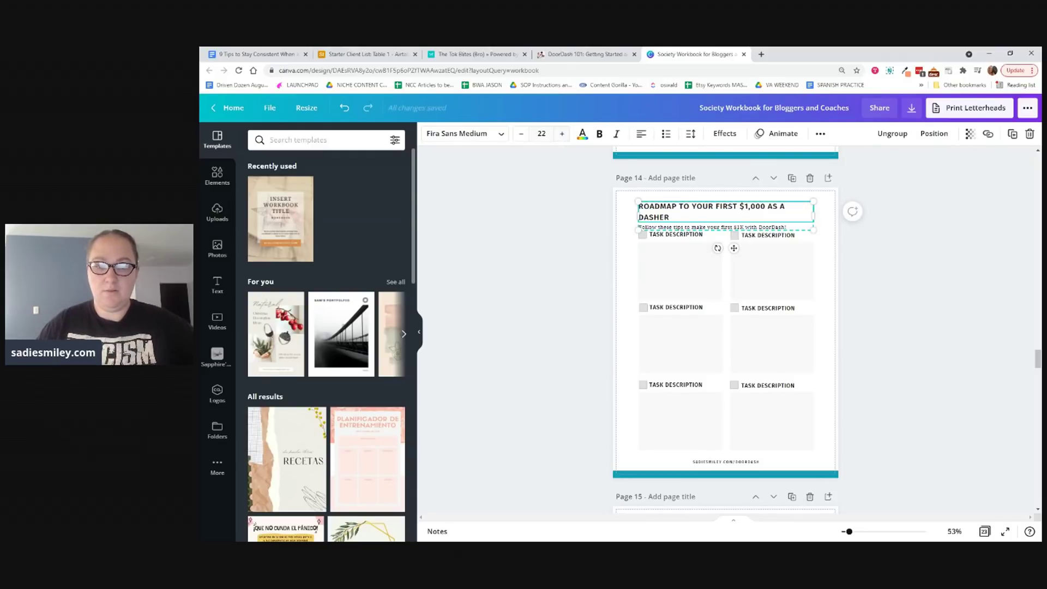
click(521, 134)
click(552, 272)
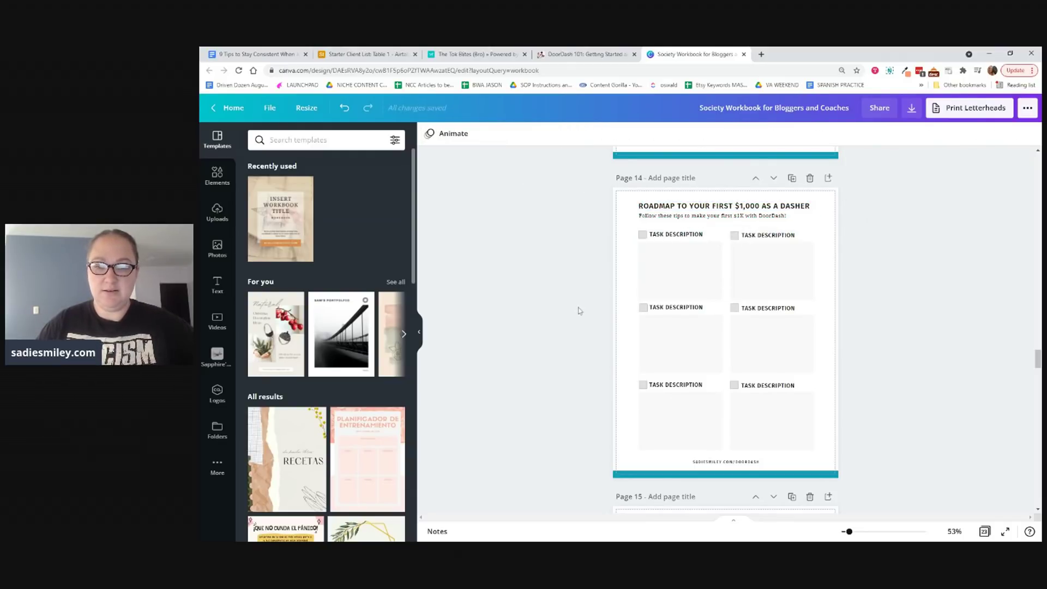
Step: Copy the opening paragraph under "How to Make Your First $1,000 With DoorDash" in the blog post and return to the workbook
click(577, 54)
click(351, 289)
scroll(350, 291, down, 8)
scroll(350, 291, down, 7)
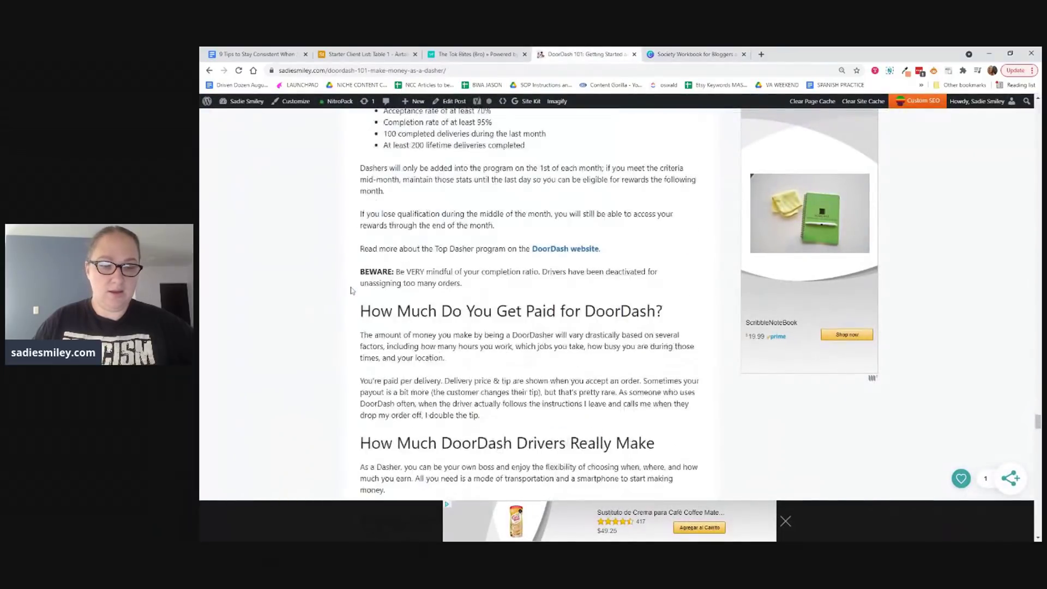
scroll(338, 273, down, 9)
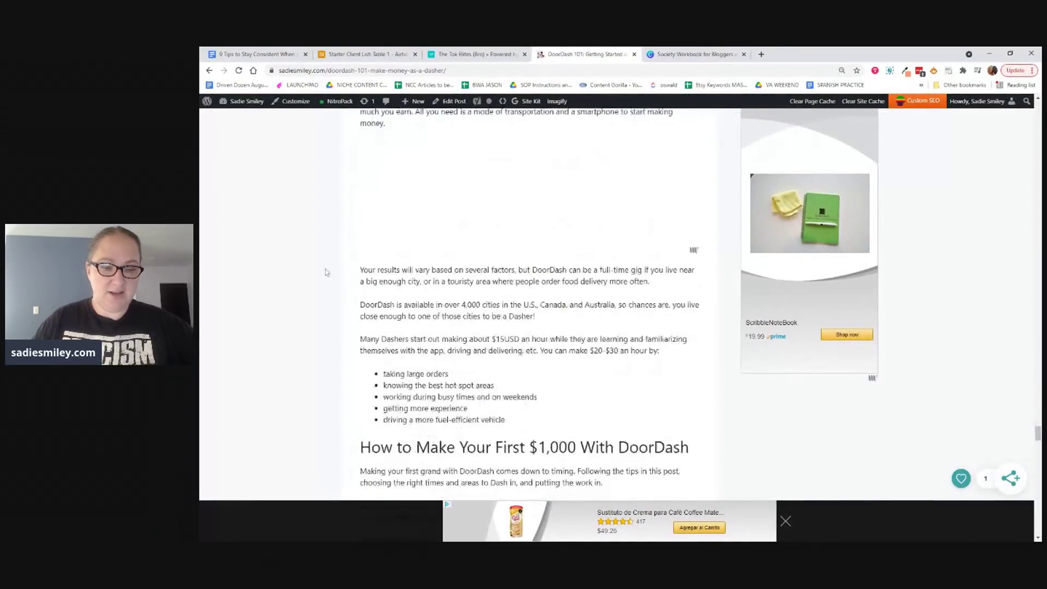
scroll(326, 272, up, 1)
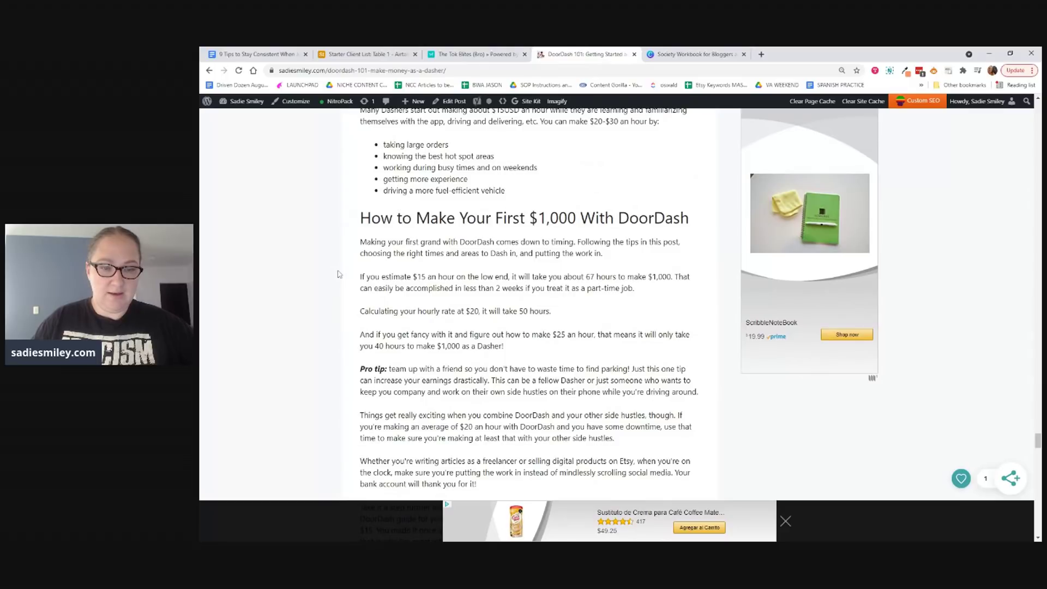
drag(360, 248, 601, 254)
key(ctrl+c)
click(651, 54)
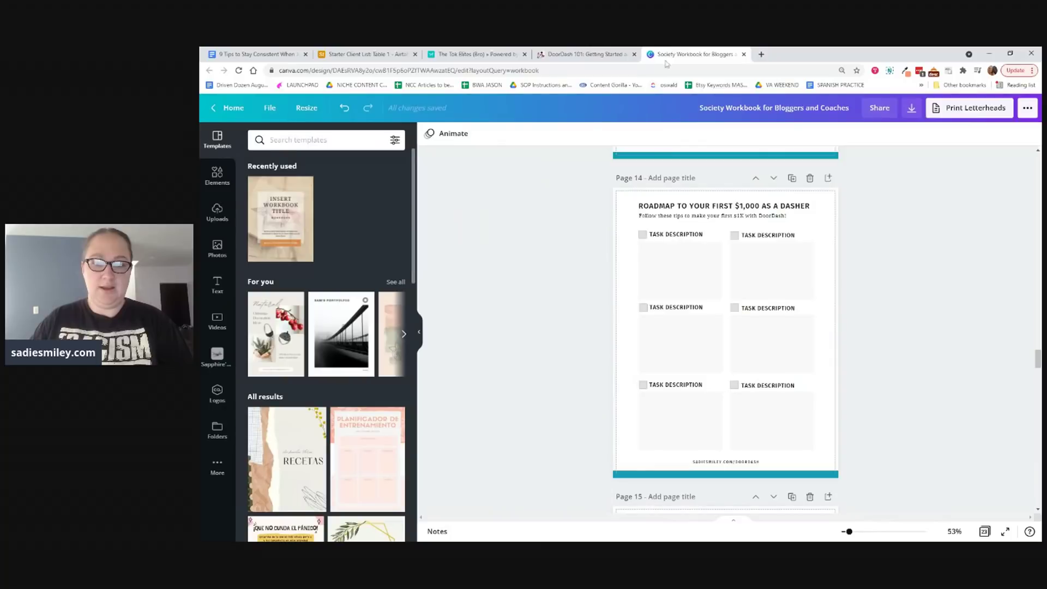
Step: Replace page 14's description with the copied paragraph, shortening it to "Making your first grand with DoorDash comes down to timing: choosing the right times and areas"
click(669, 216)
double_click(669, 216)
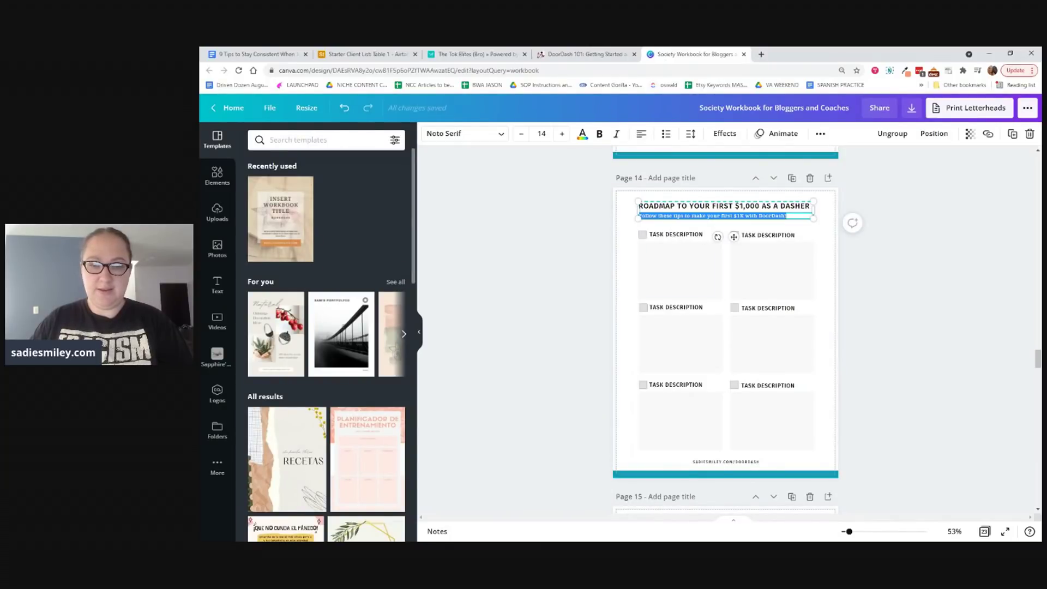
key(ctrl+v)
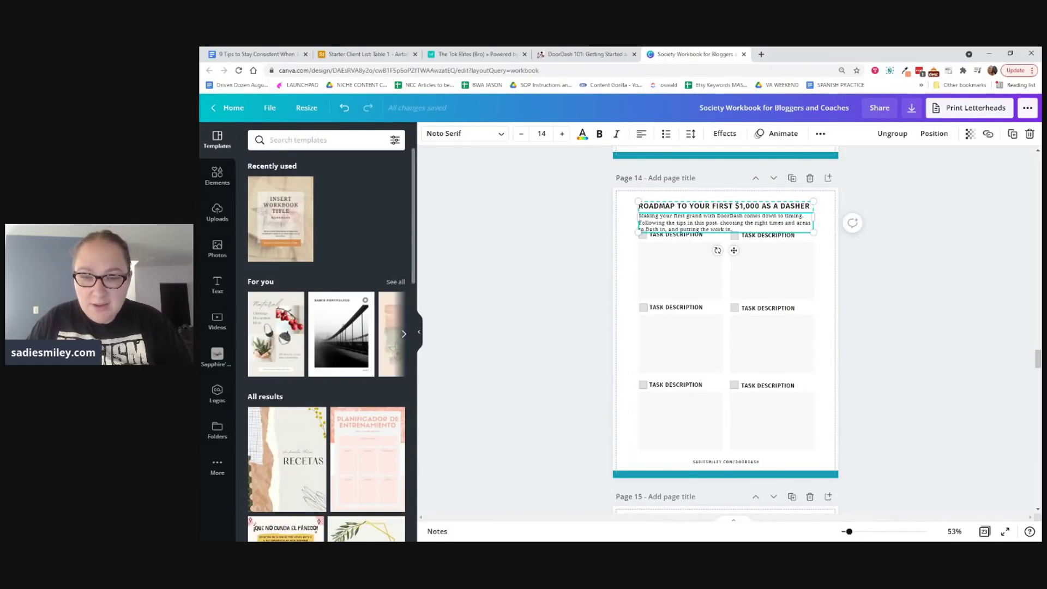
mouse_move(639, 222)
mouse_down()
mouse_move(806, 223)
mouse_move(635, 222)
mouse_up()
click(753, 223)
key(BackSpace)
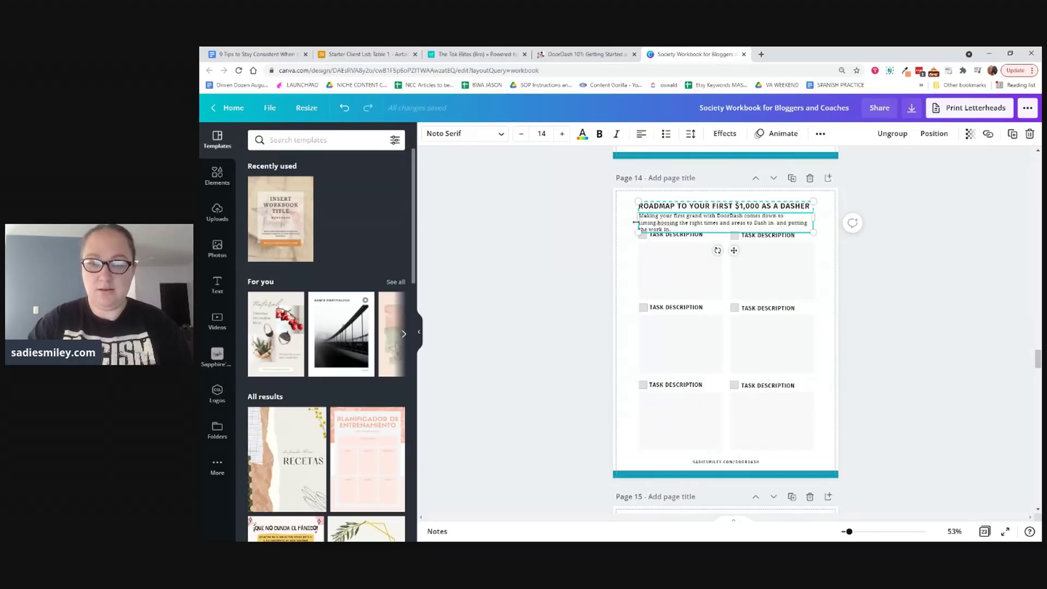
text(: c)
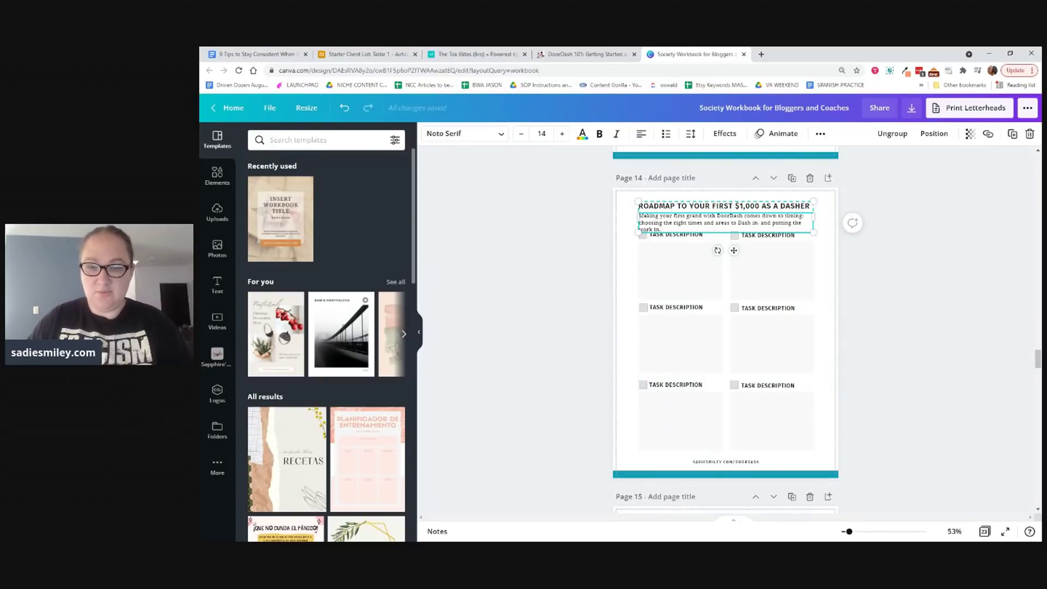
Step: Shrink page 14's six task blocks slightly and shift them down so the three-line description under the heading has room
click(604, 241)
drag(694, 228, 694, 209)
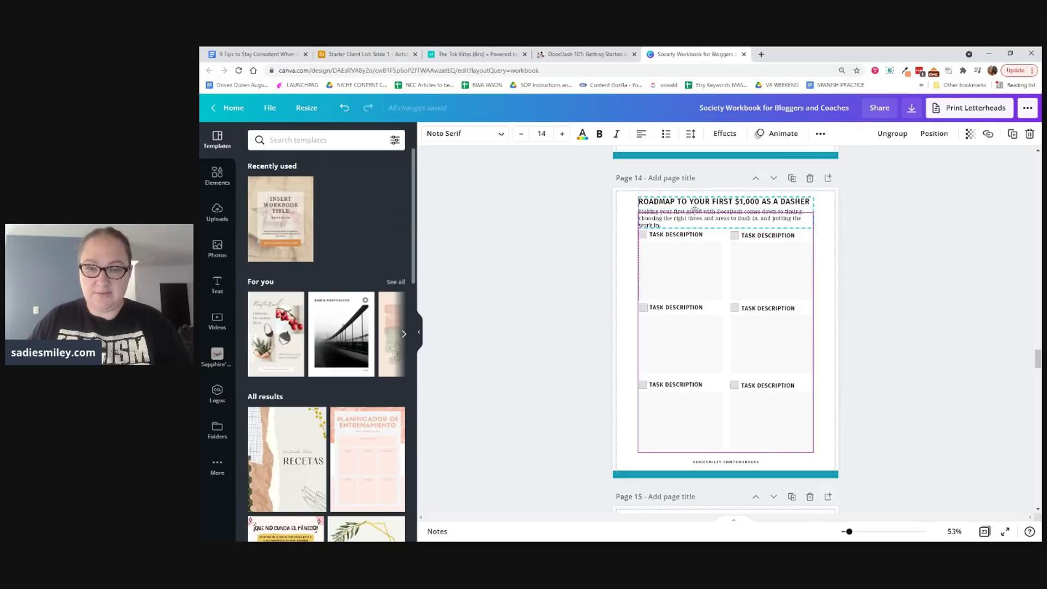
click(553, 247)
drag(630, 237, 808, 439)
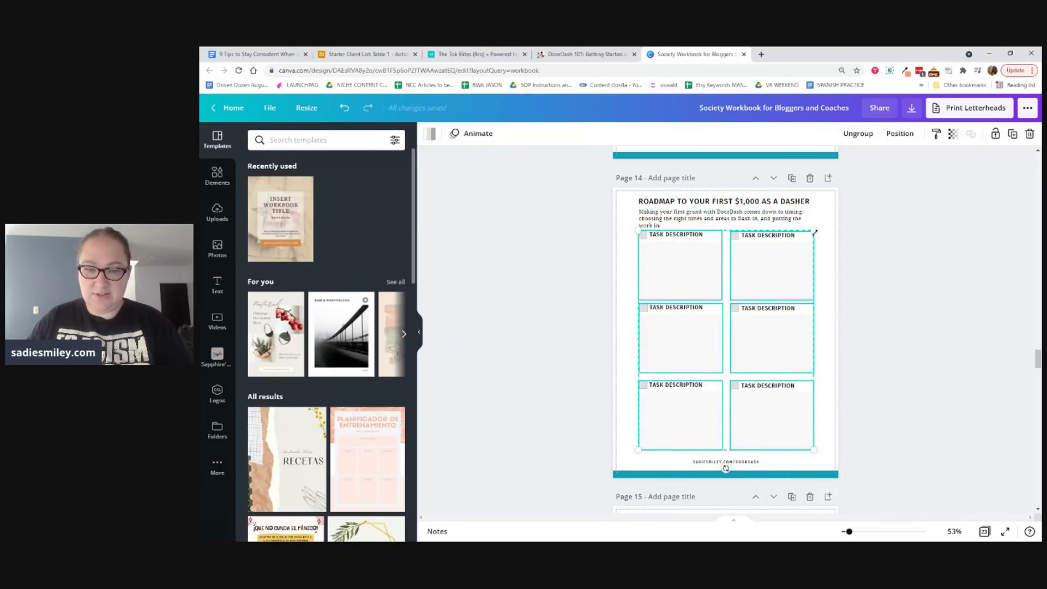
drag(814, 232, 810, 234)
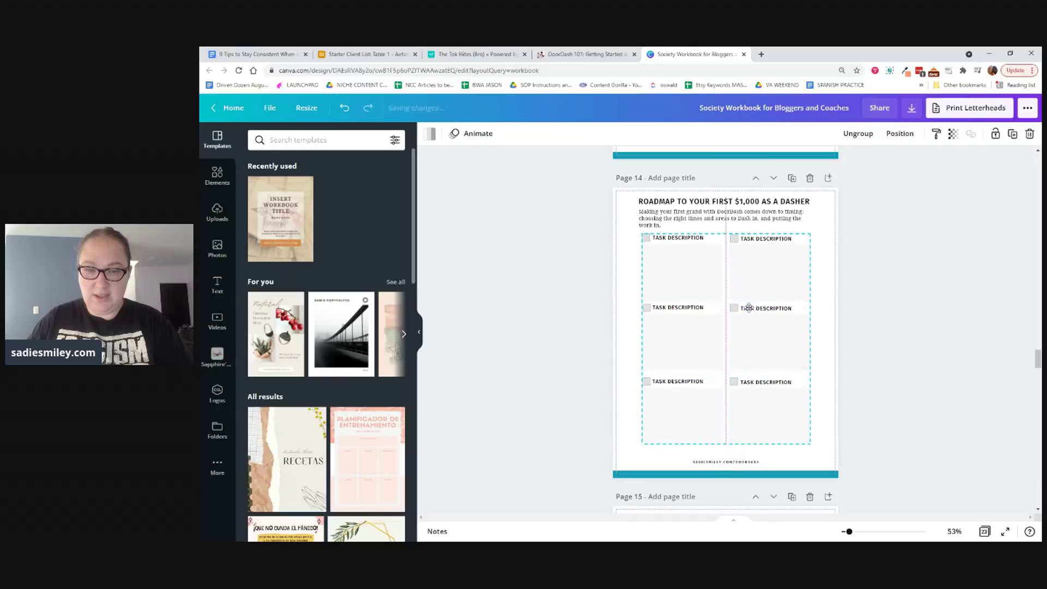
drag(748, 308, 748, 314)
drag(697, 218, 701, 222)
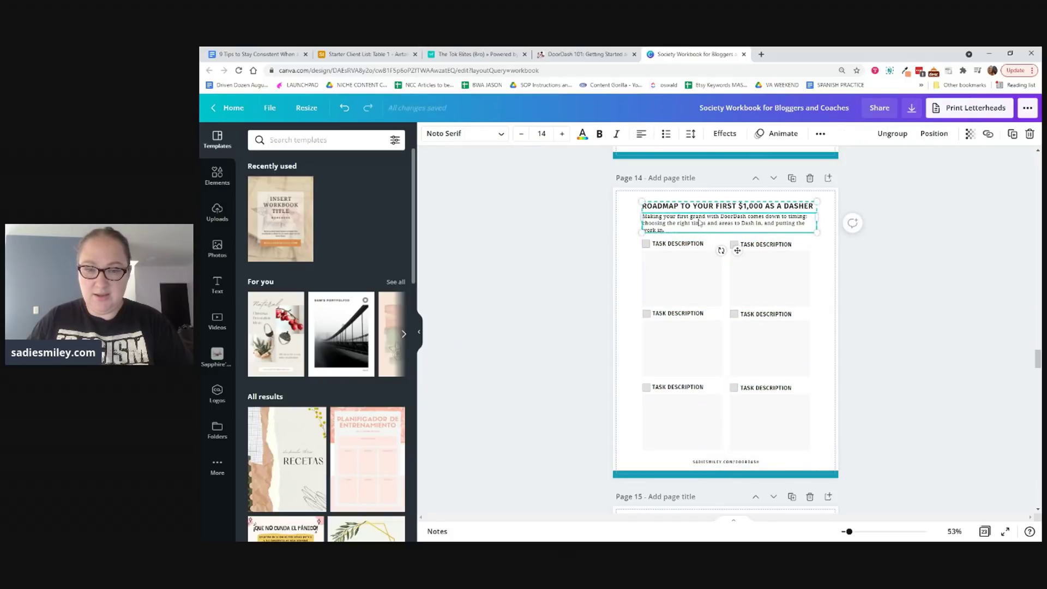
click(561, 297)
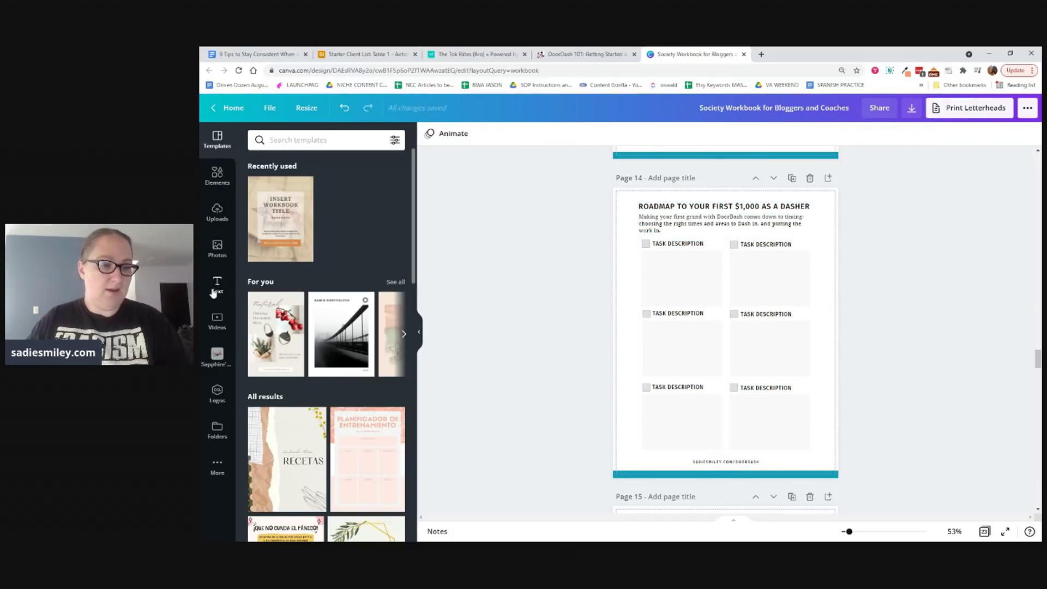
click(217, 284)
click(326, 192)
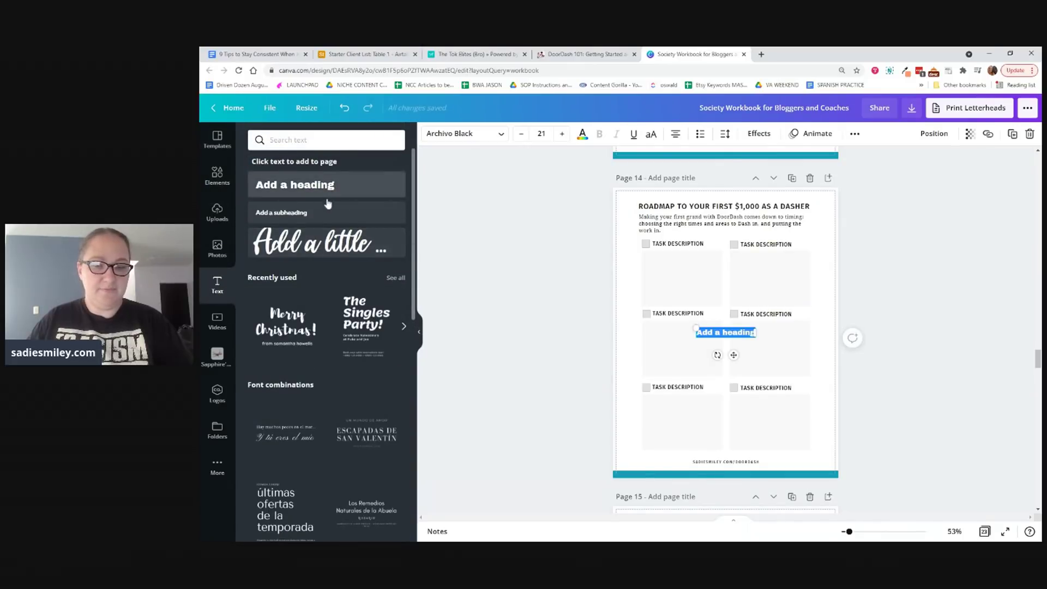
key(BackSpace)
click(524, 345)
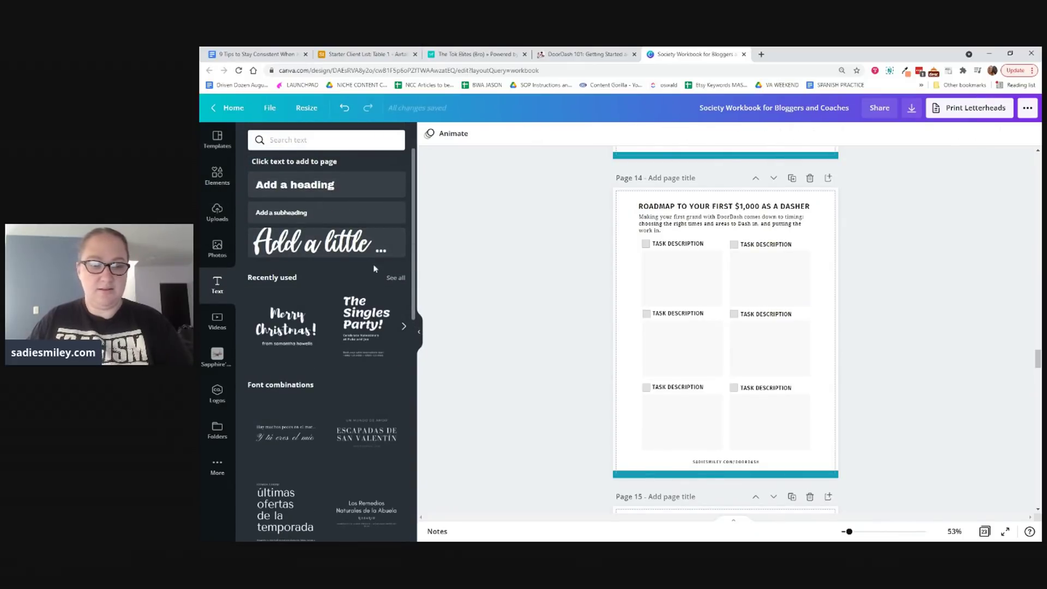
Step: Add a subheading text box to page 14 and set its font to Noto Serif
click(281, 212)
click(462, 134)
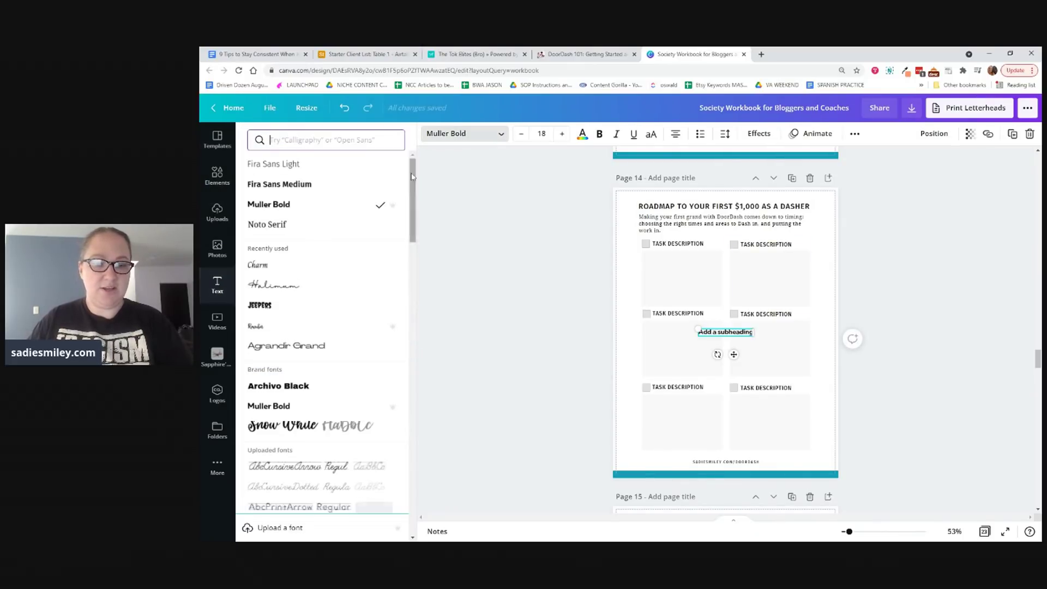
click(327, 225)
click(697, 334)
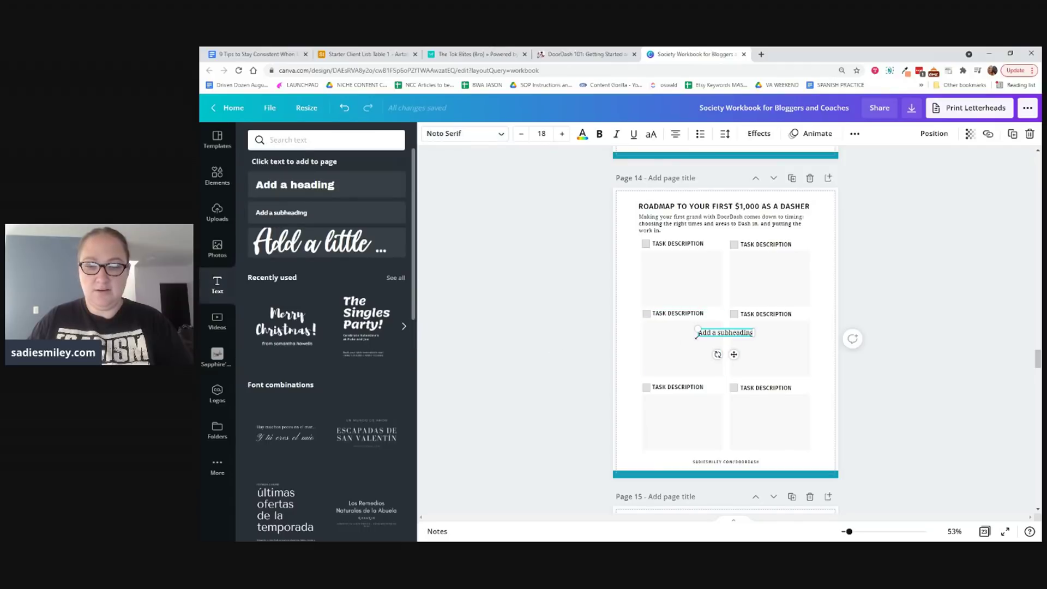
click(719, 338)
click(556, 343)
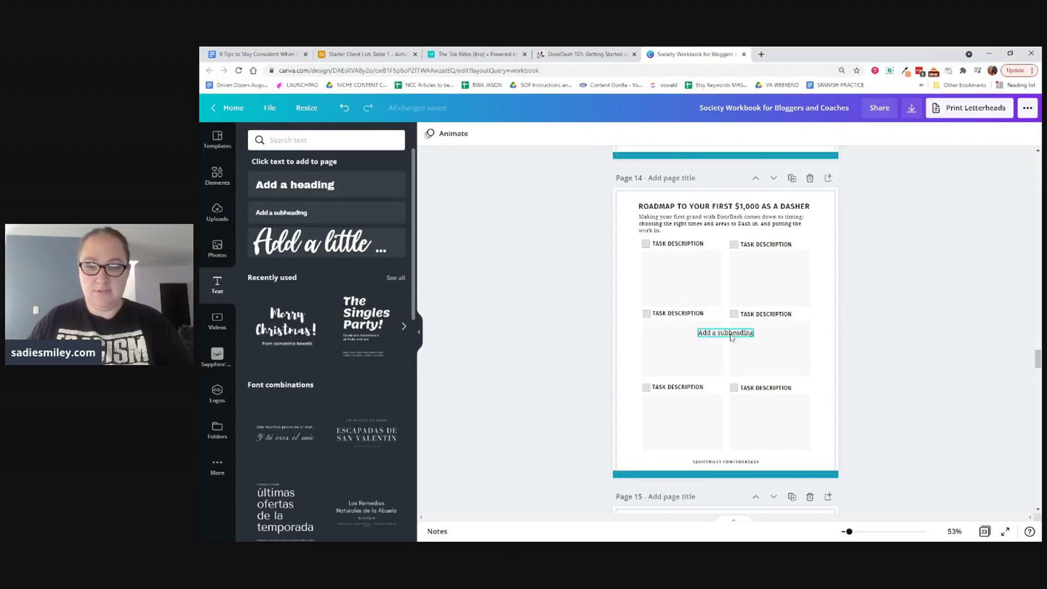
Step: Lock page 14's six task blocks and place the subheading text box over the first one
drag(731, 336, 643, 206)
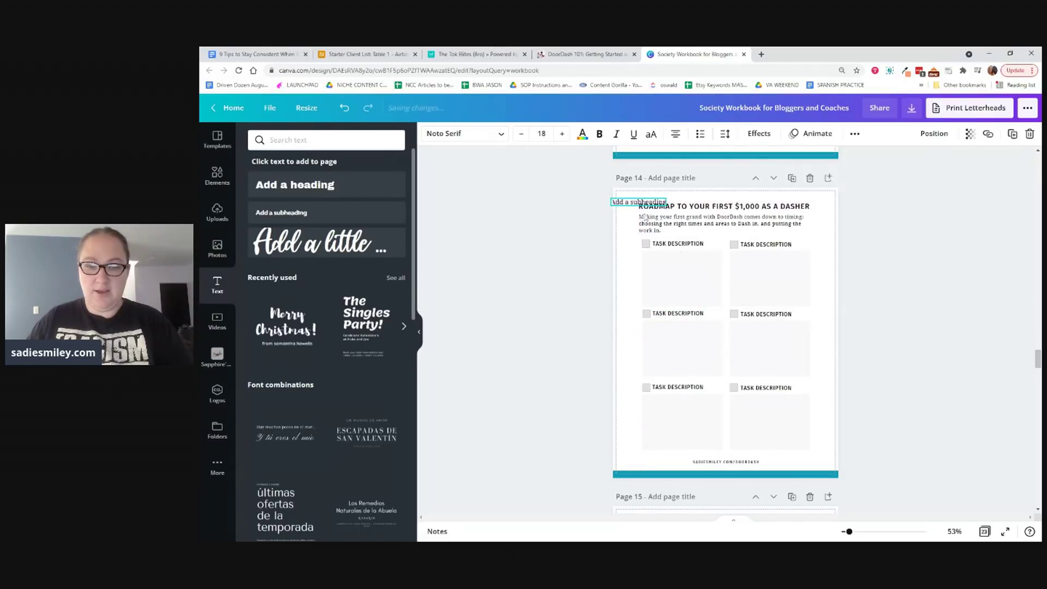
click(787, 397)
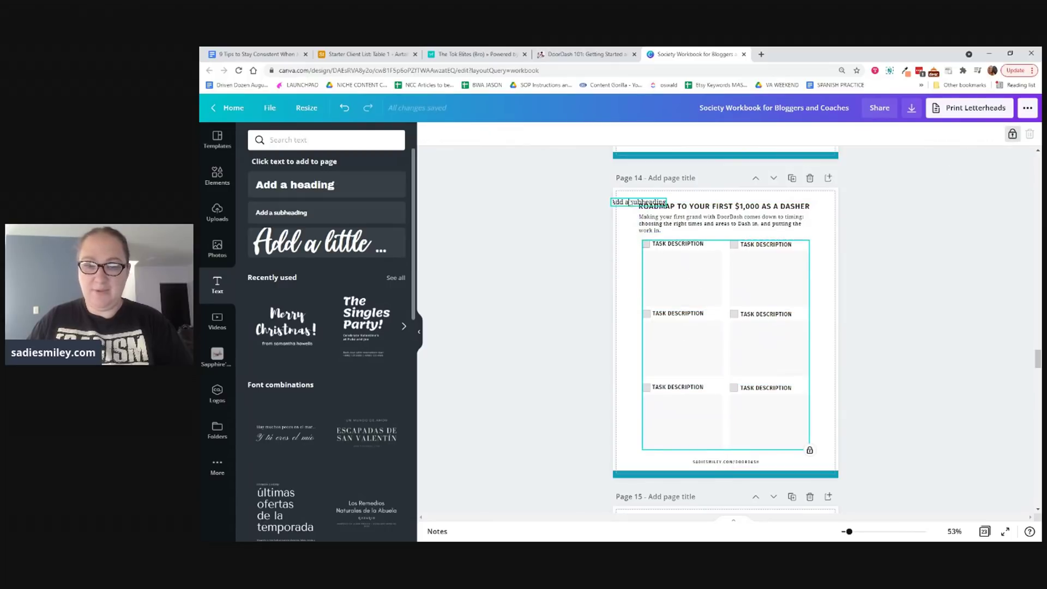
click(630, 206)
drag(630, 211, 669, 274)
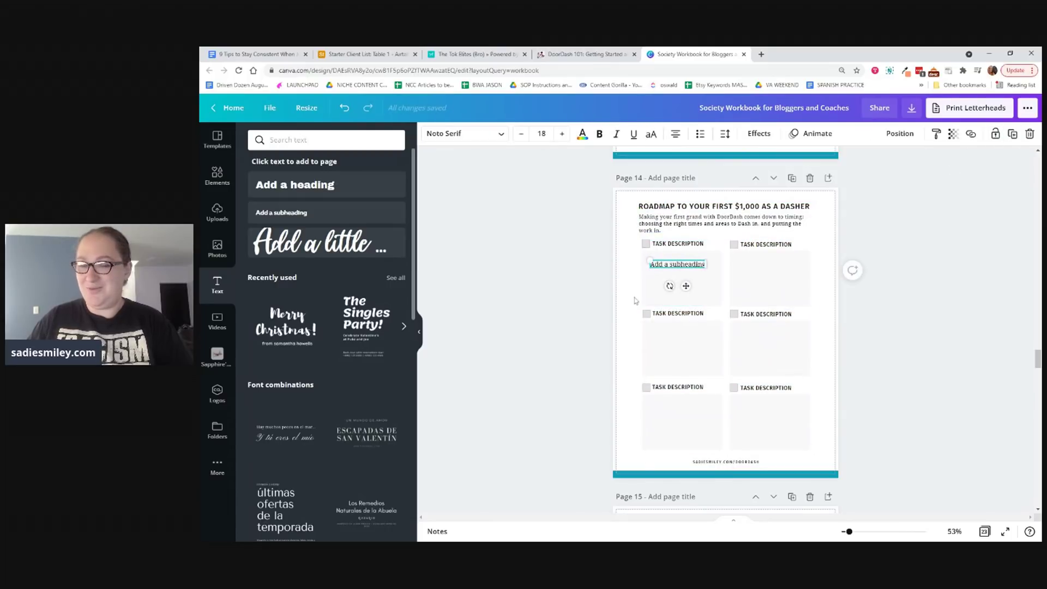
Step: Replace the subheading placeholder with the blog post's pro tip about teaming up with a friend, through "increase your earnings drastically"
click(584, 54)
click(444, 325)
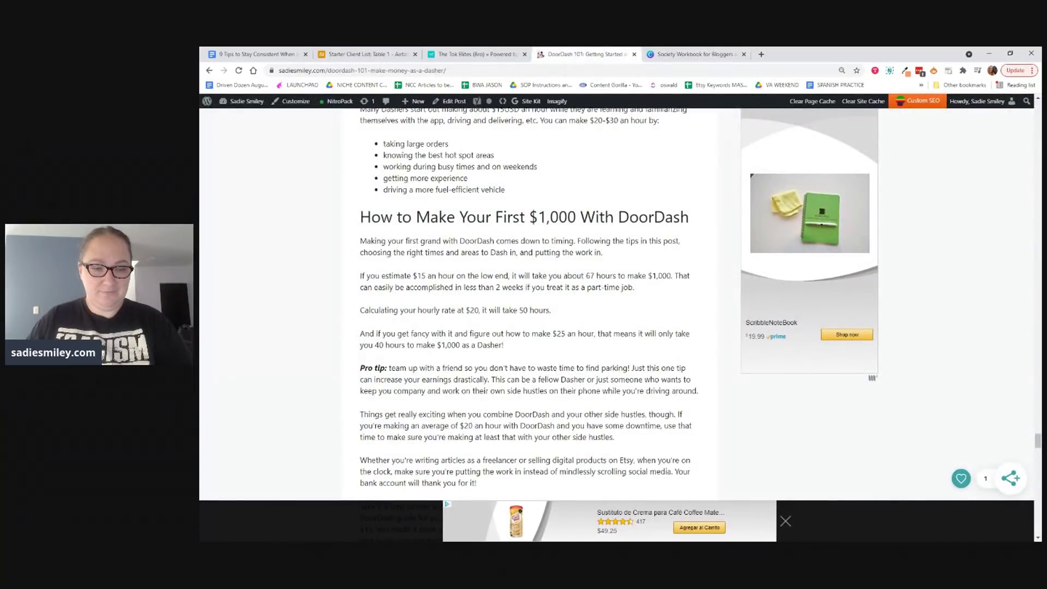
scroll(369, 285, down, 3)
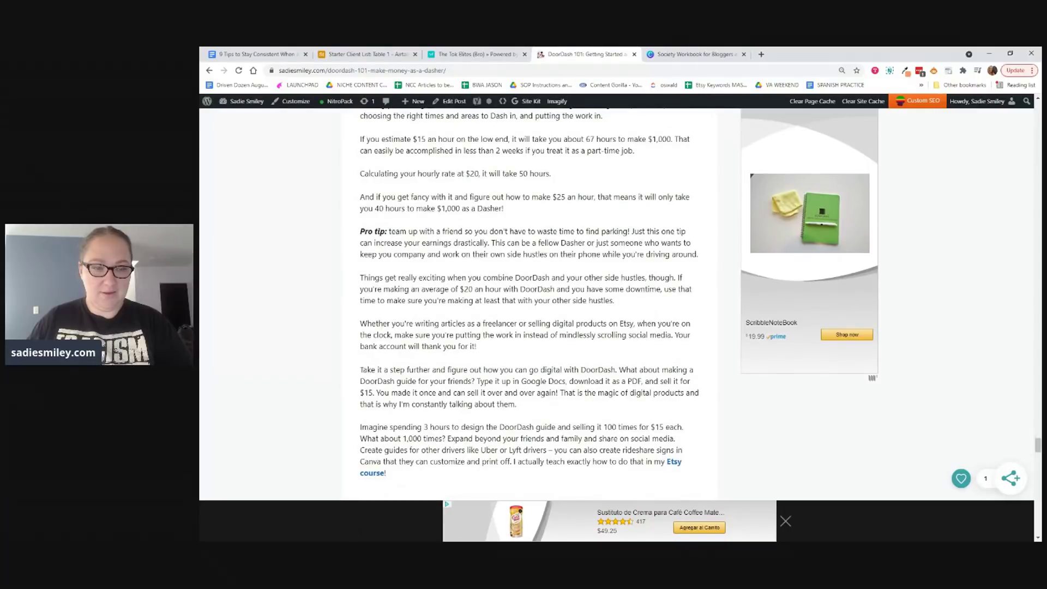
drag(361, 234, 485, 243)
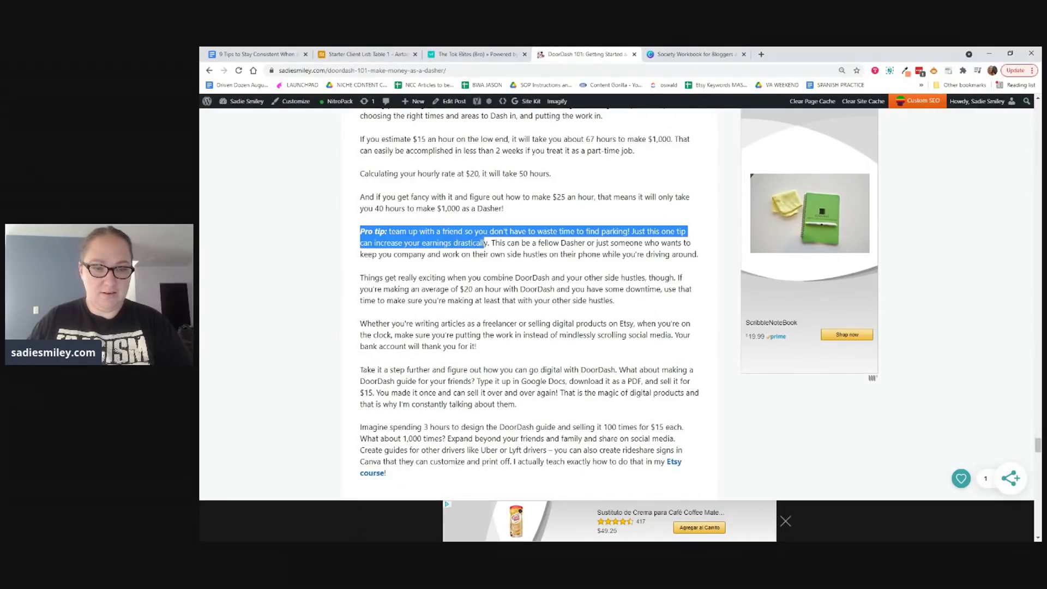
click(694, 55)
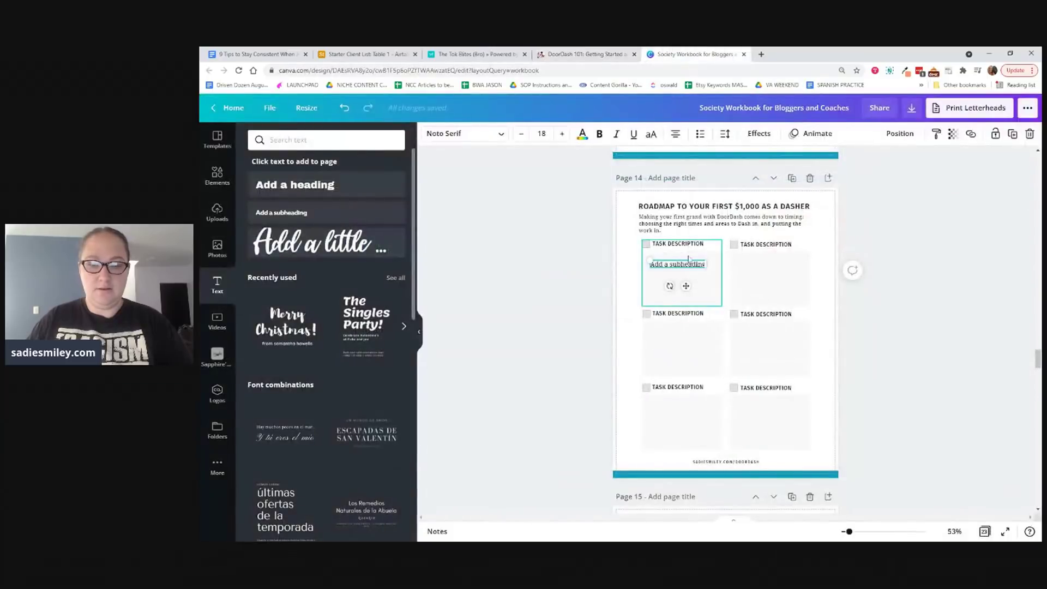
double_click(686, 266)
text(Pro tip: team up with a friend so you don't have to waste time to find parking! Just this one tip can increase your earnings drastically.)
key(Escape)
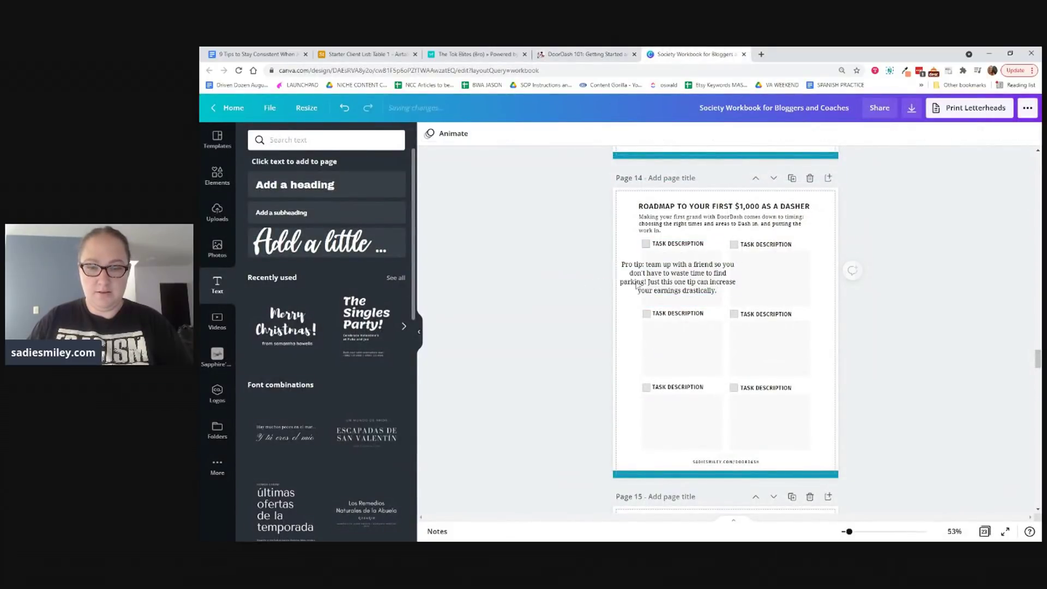
Step: Try the pro tip text over the last task block, then remove it from page 14
click(677, 281)
drag(678, 281, 765, 420)
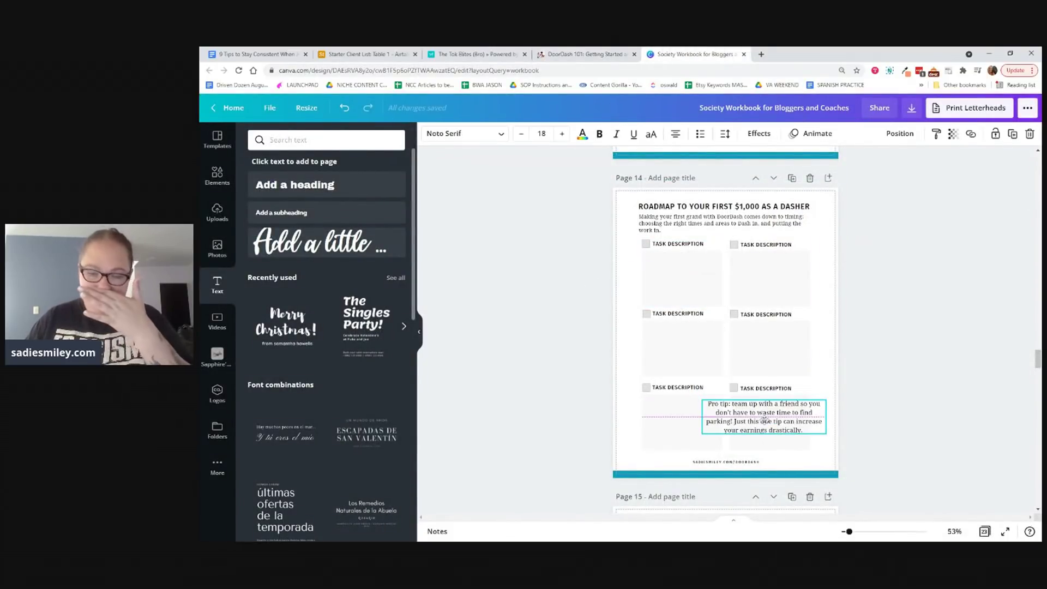
click(684, 286)
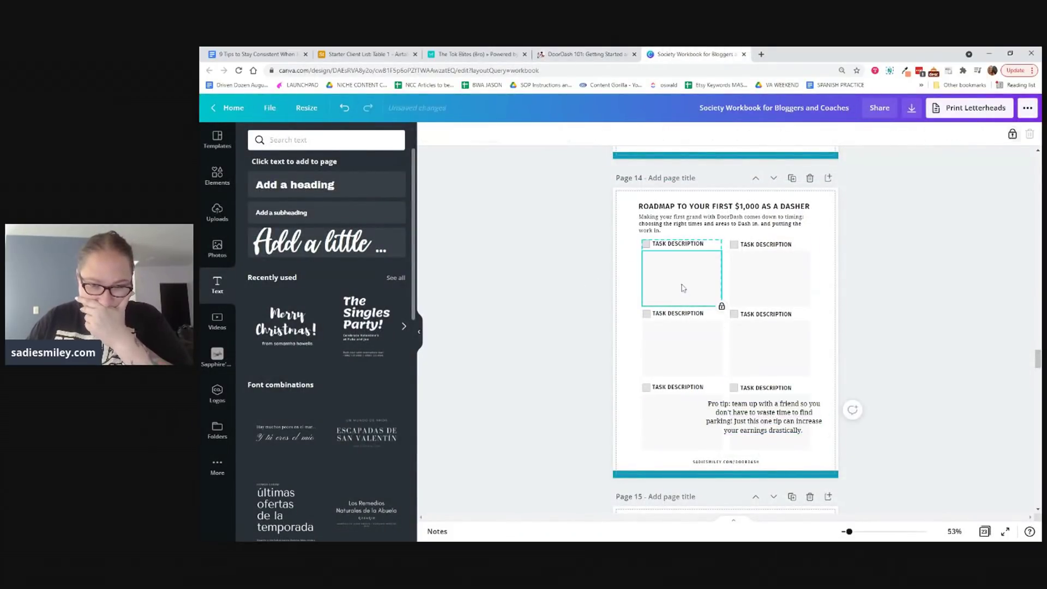
click(600, 275)
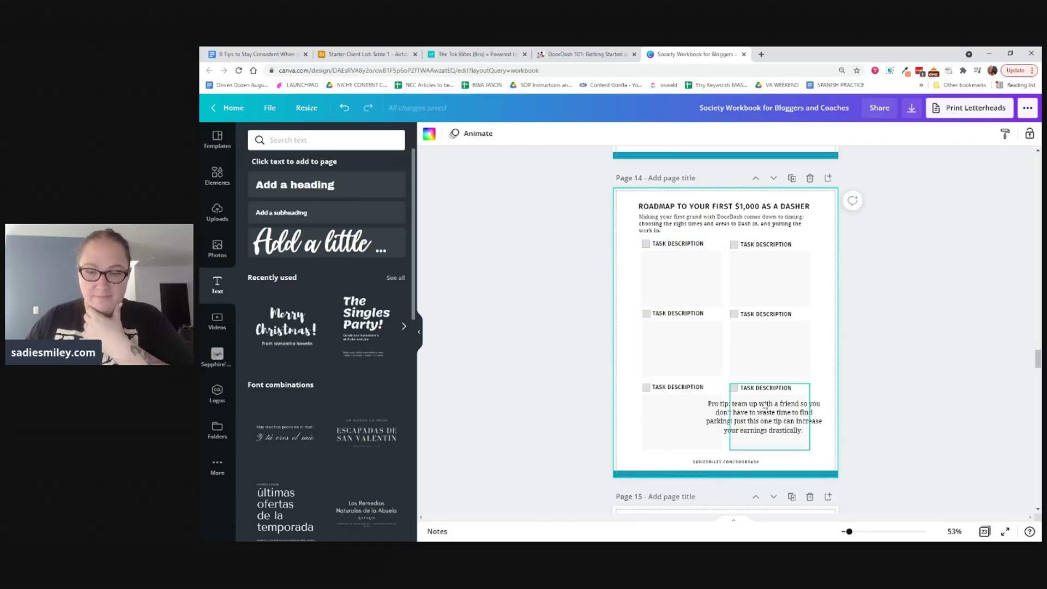
drag(763, 417, 708, 256)
click(711, 262)
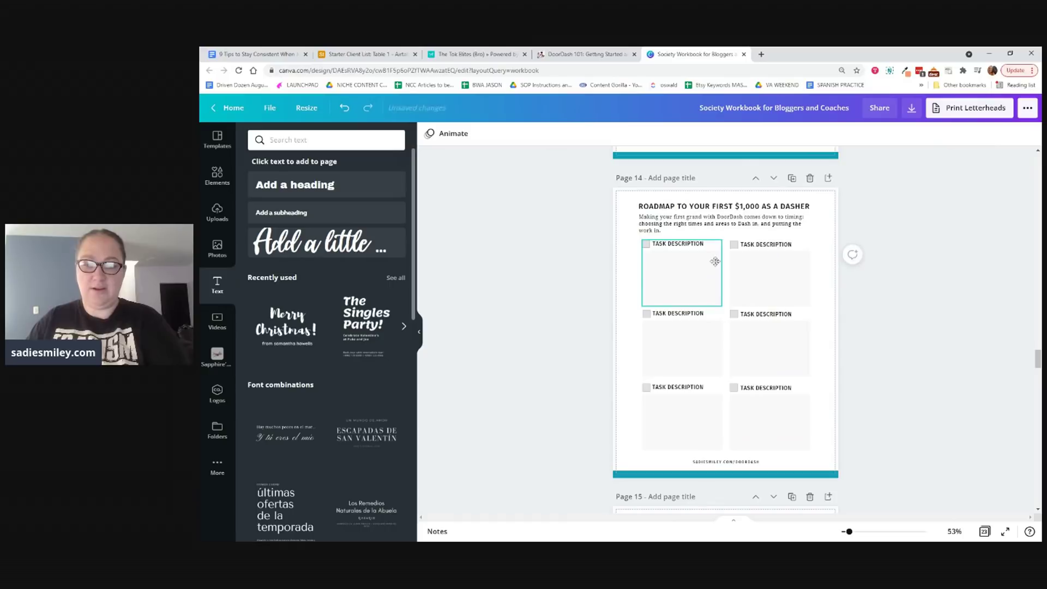
Step: Try to select all six task blocks on page 14 together
drag(627, 246, 772, 429)
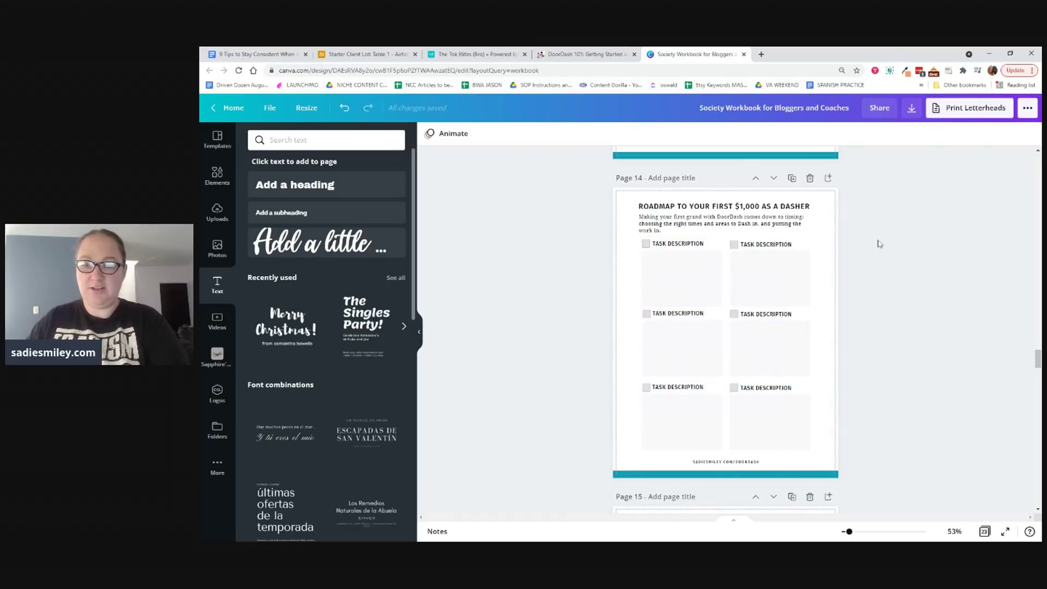
click(727, 324)
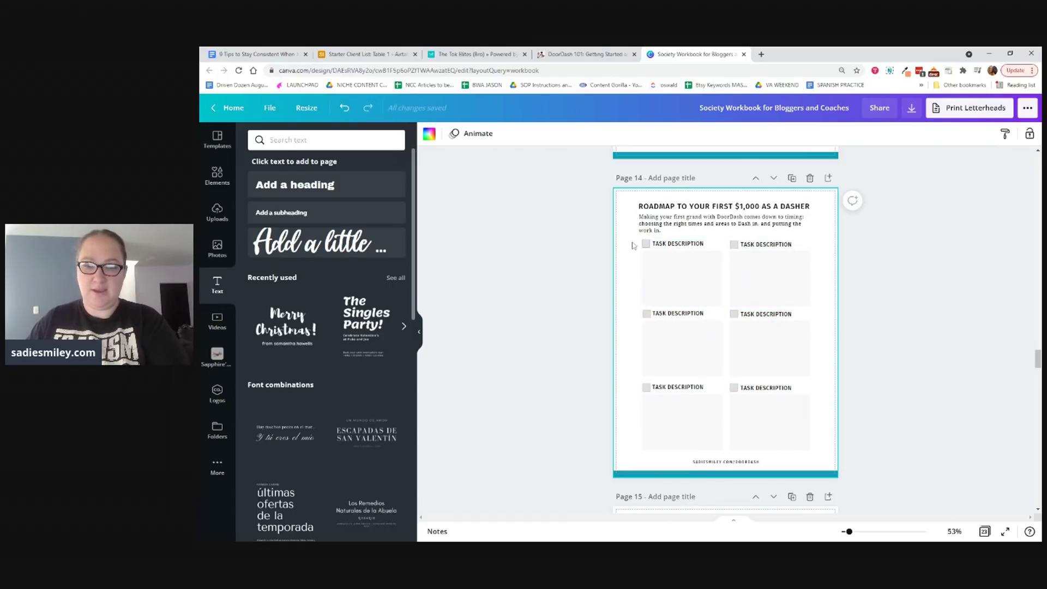
drag(633, 246, 812, 409)
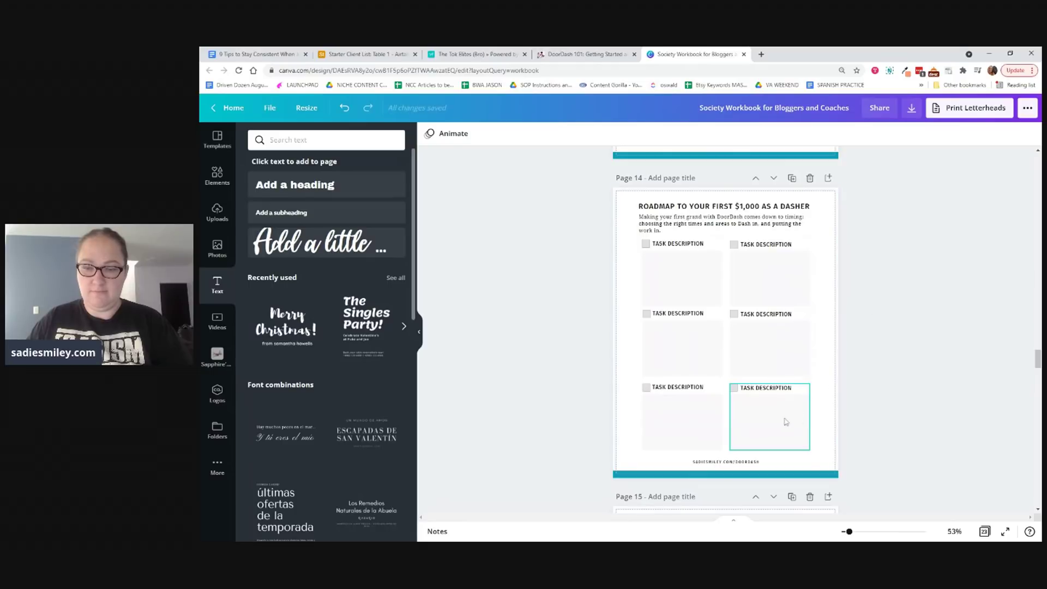
drag(637, 273, 774, 397)
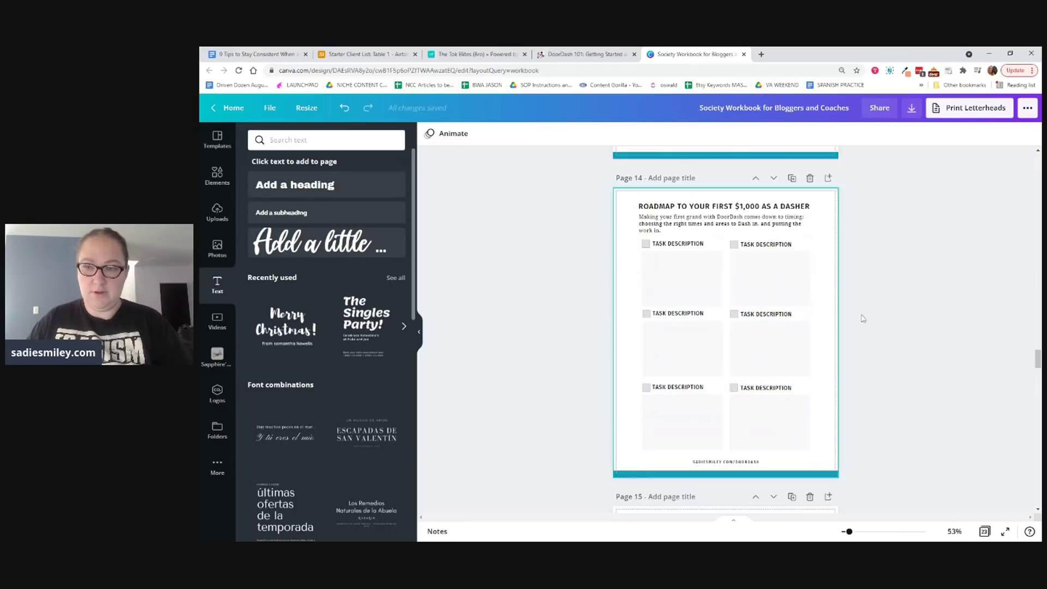
click(796, 343)
Step: Unlock all six task blocks on page 14
click(660, 246)
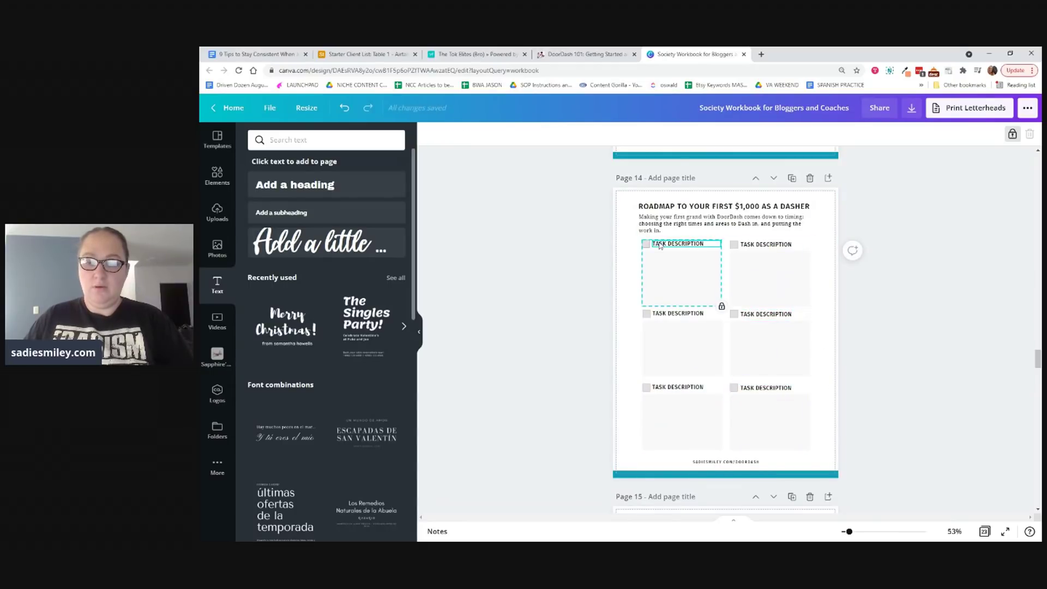
click(1012, 134)
key(Tab)
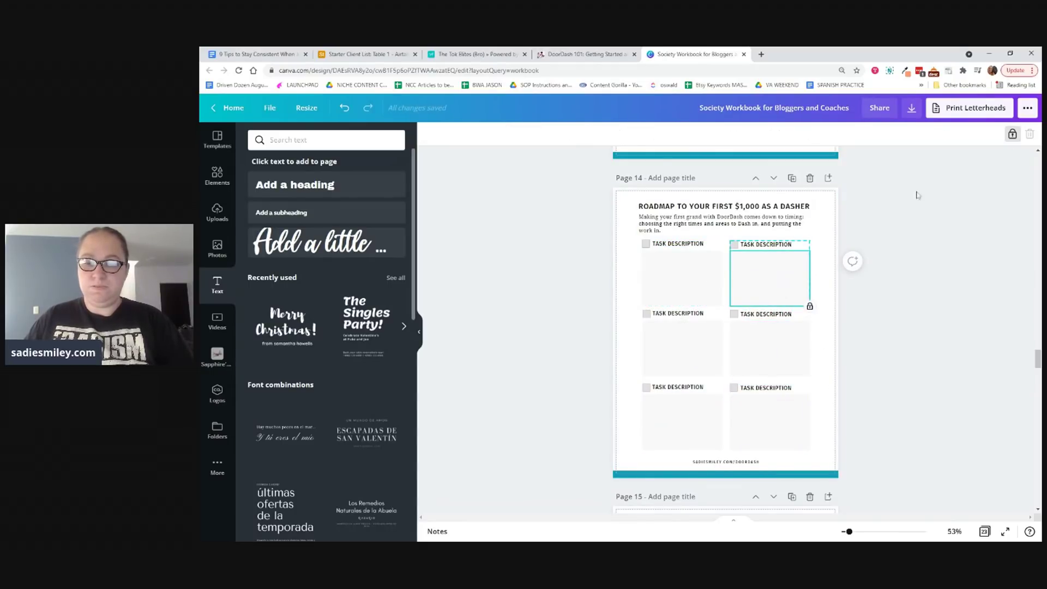
click(1011, 136)
click(682, 352)
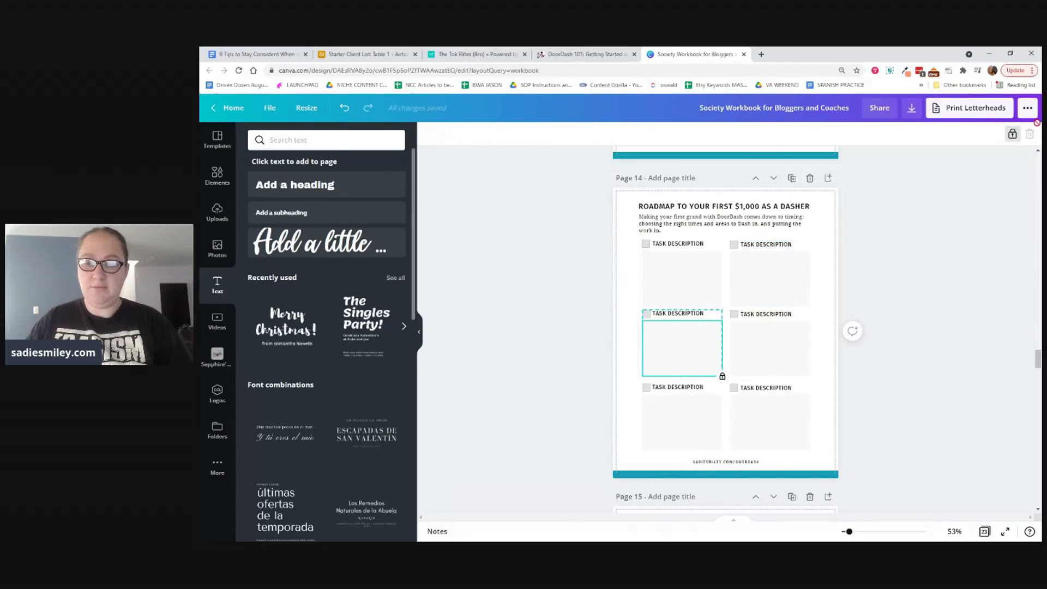
click(1011, 135)
click(800, 338)
click(1011, 134)
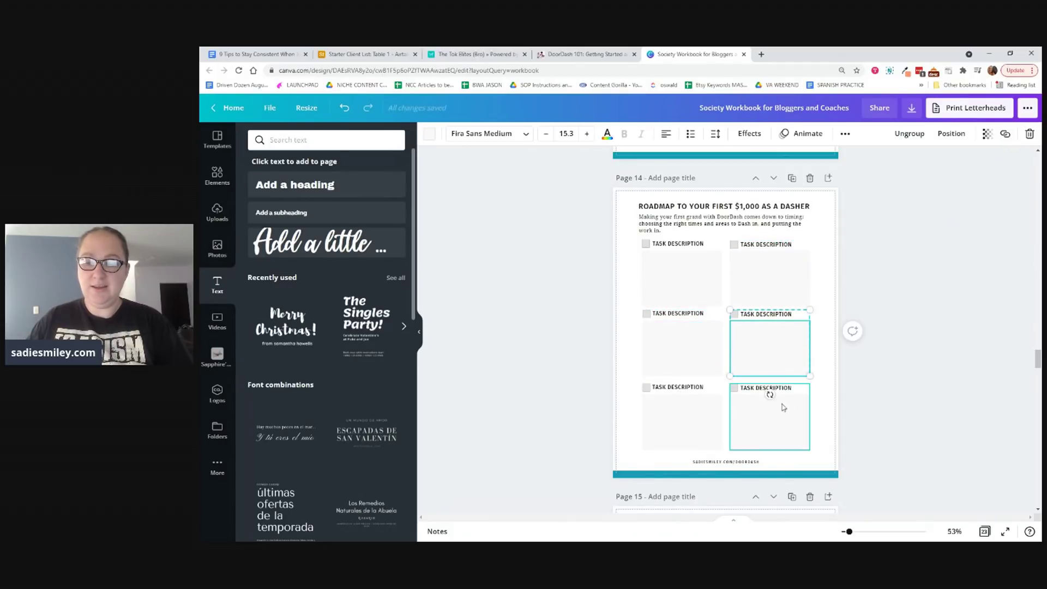
click(784, 407)
click(1011, 134)
click(708, 406)
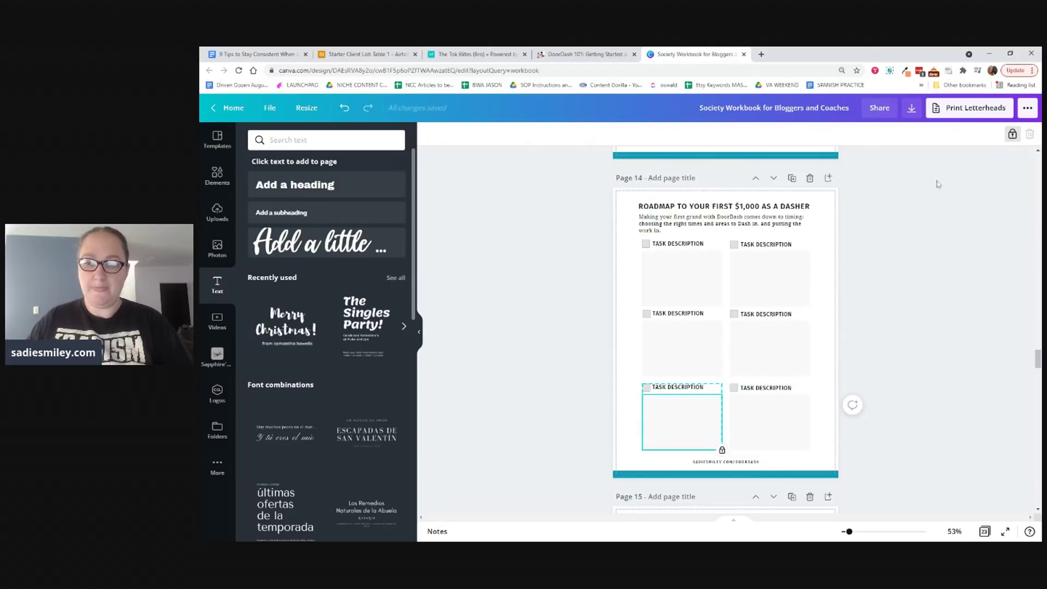
click(1011, 135)
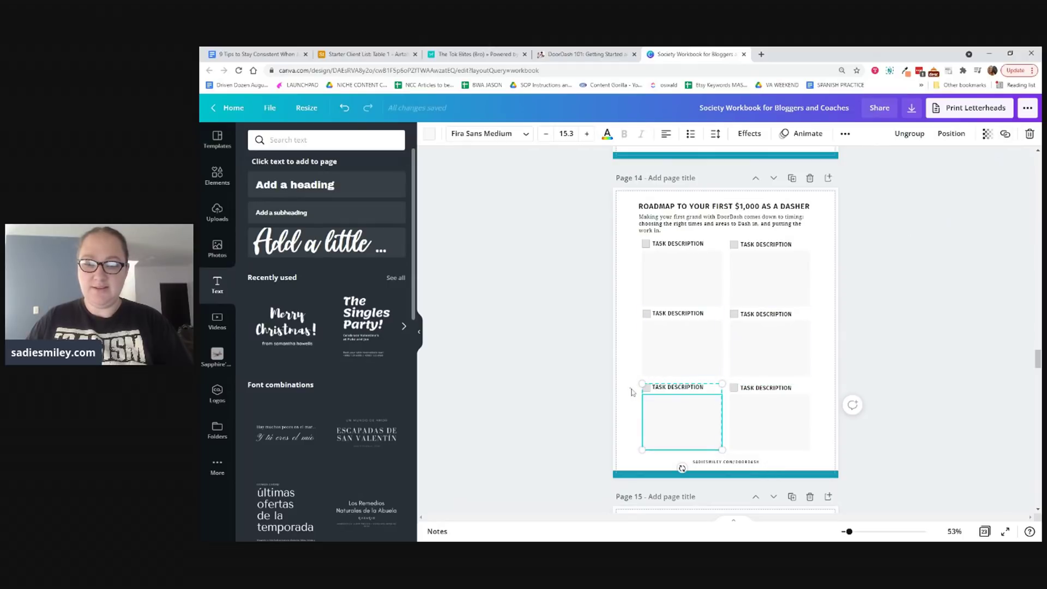
Step: Delete the three task blocks in the left column of page 14 together
drag(631, 391, 704, 436)
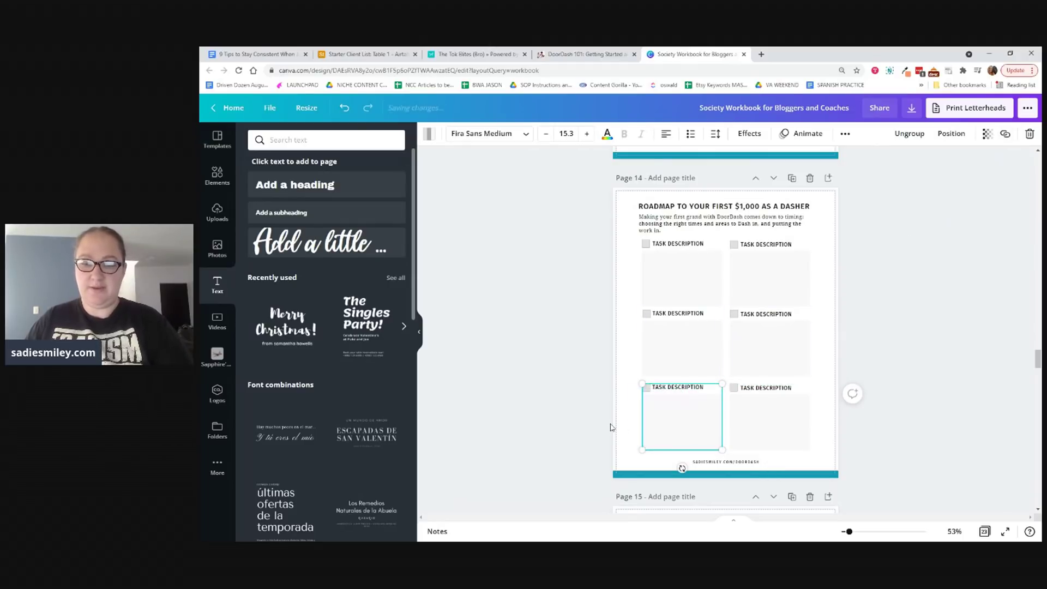
drag(627, 435, 703, 244)
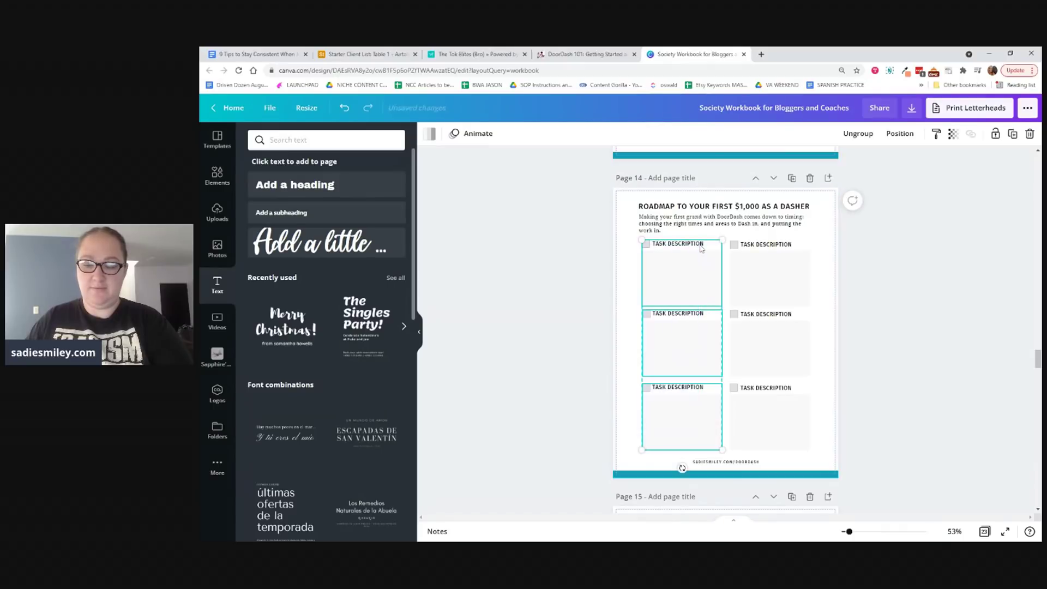
key(Delete)
Step: Ungroup the uppermost remaining task block, duplicate its grey box, and set the two boxes side by side under the intro text
click(740, 278)
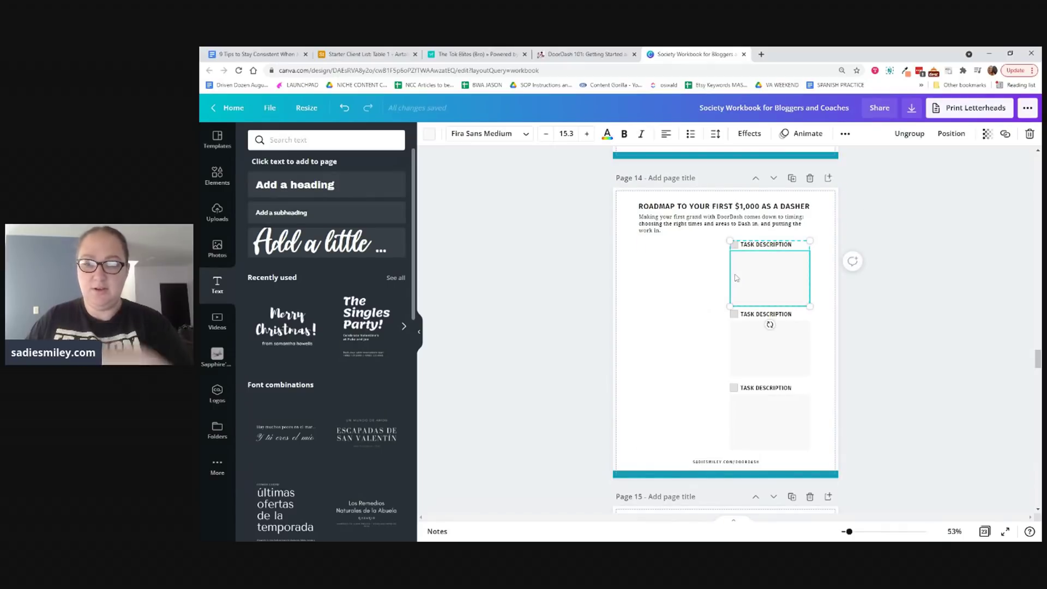
click(909, 133)
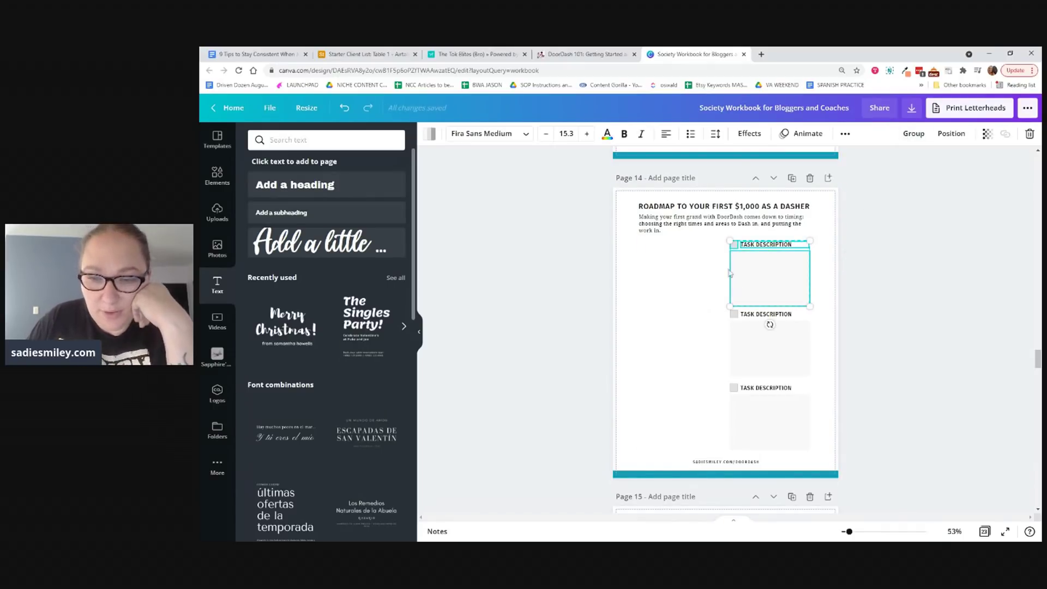
click(742, 276)
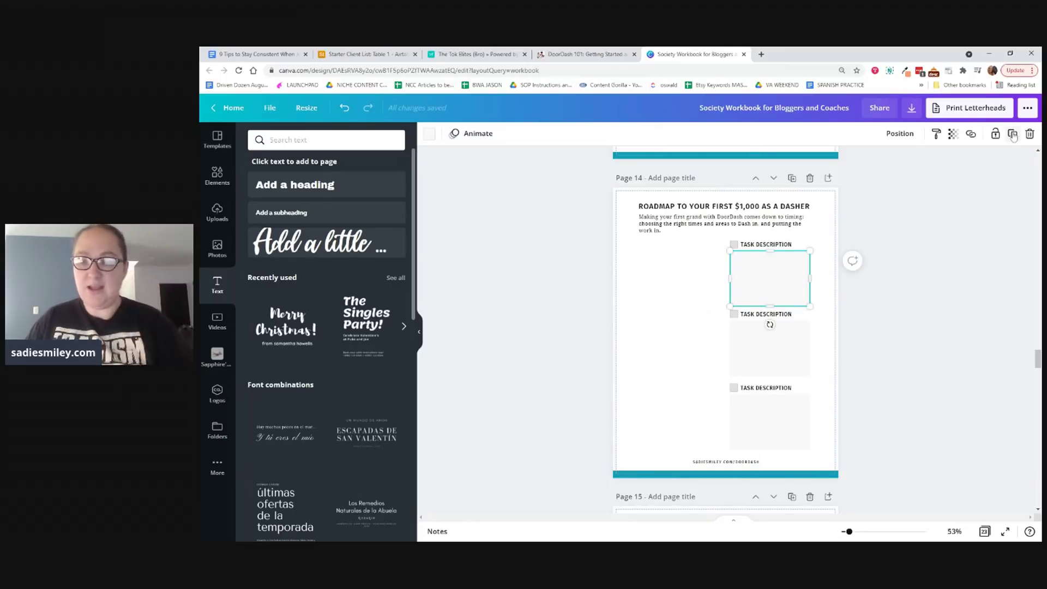
click(1012, 134)
drag(764, 292, 787, 285)
click(562, 294)
drag(786, 282, 773, 281)
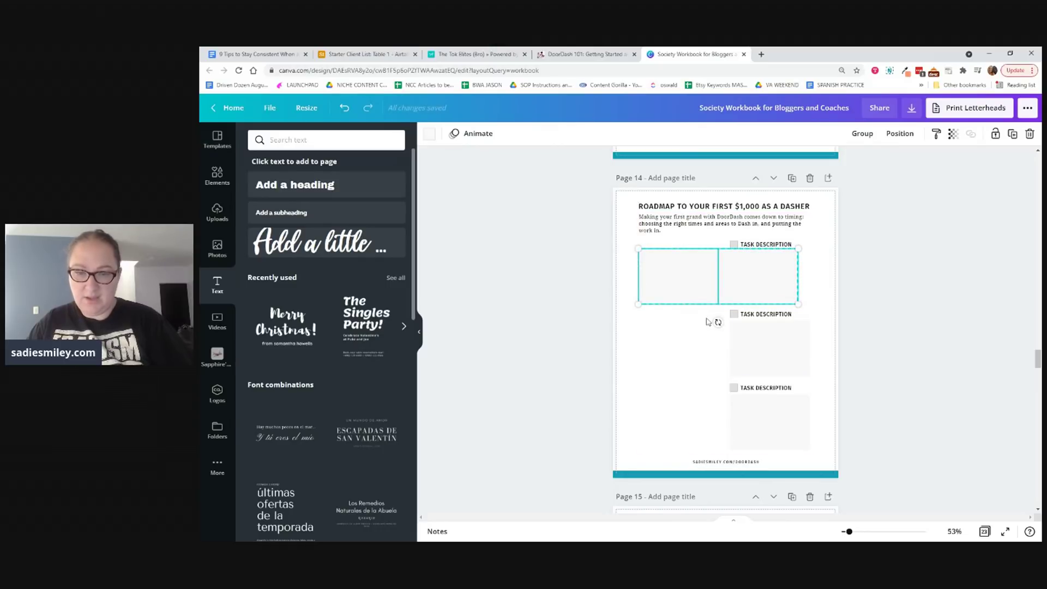
Step: Delete the two lower task blocks and remove the stray pro tip text from the page
click(782, 350)
key(Delete)
click(720, 277)
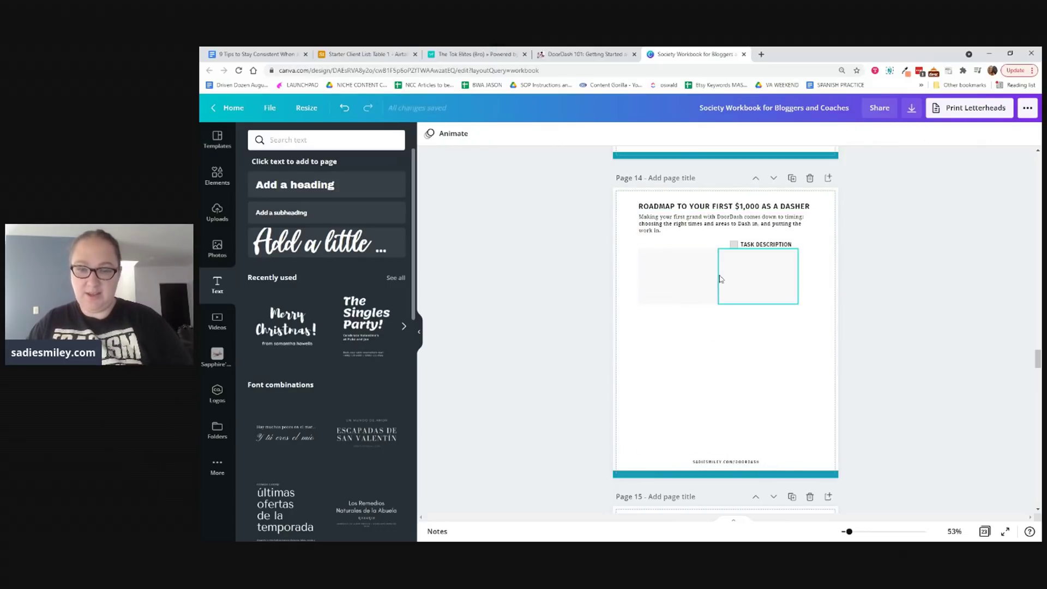
double_click(737, 267)
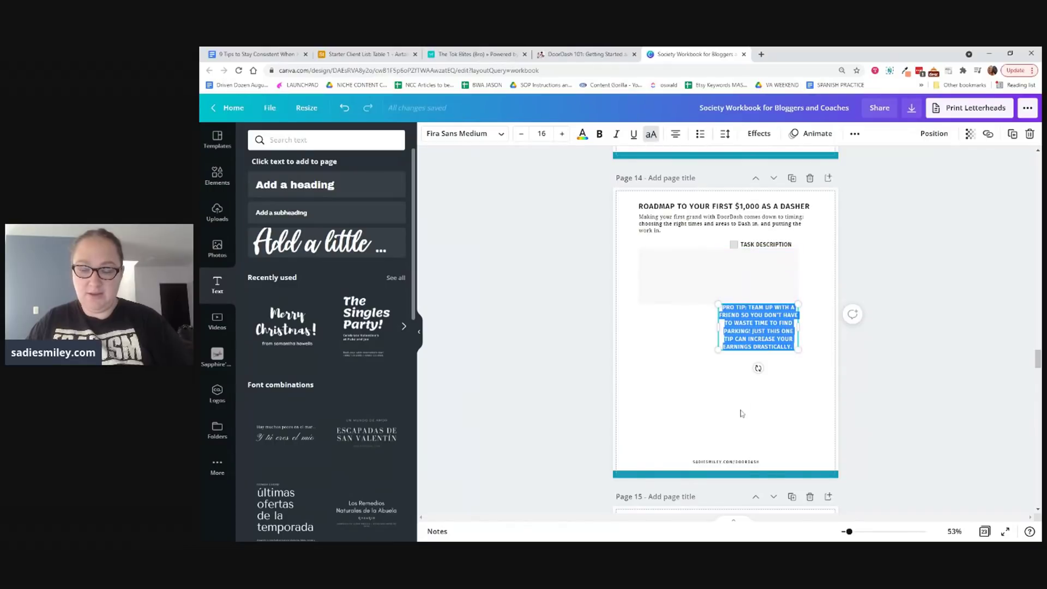
key(Delete)
Step: Extend the grey area with a third overlapping box, centre the three boxes across the page, and lock them
drag(753, 291, 768, 281)
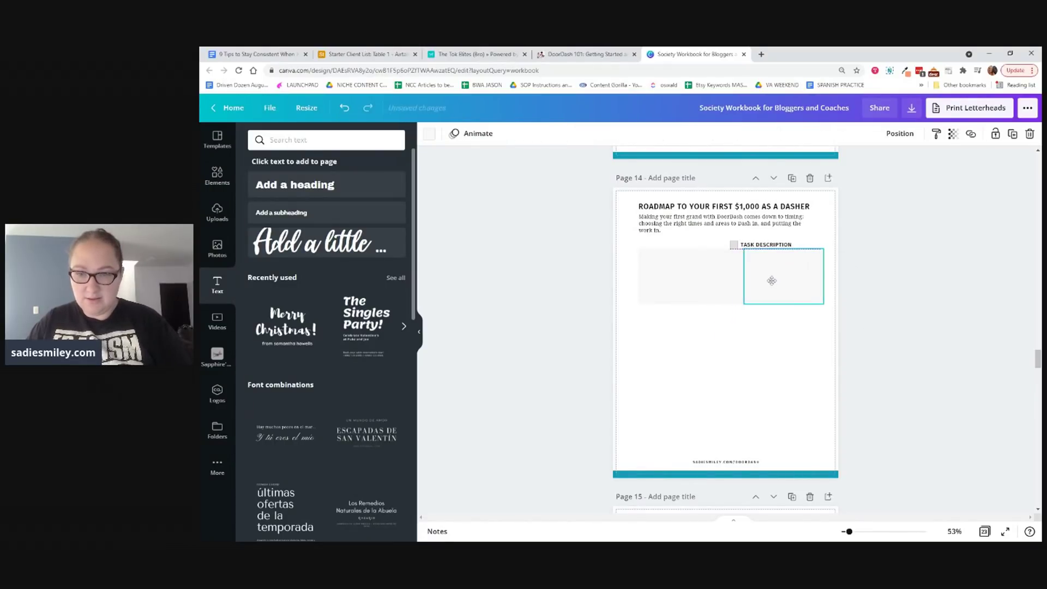
click(751, 357)
drag(667, 319, 829, 246)
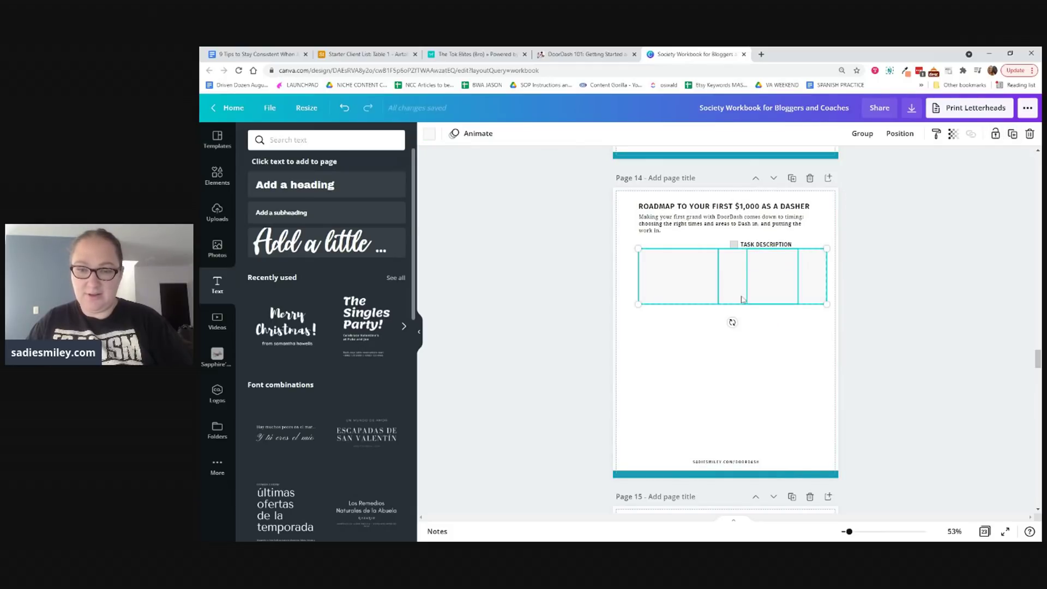
drag(765, 278, 758, 278)
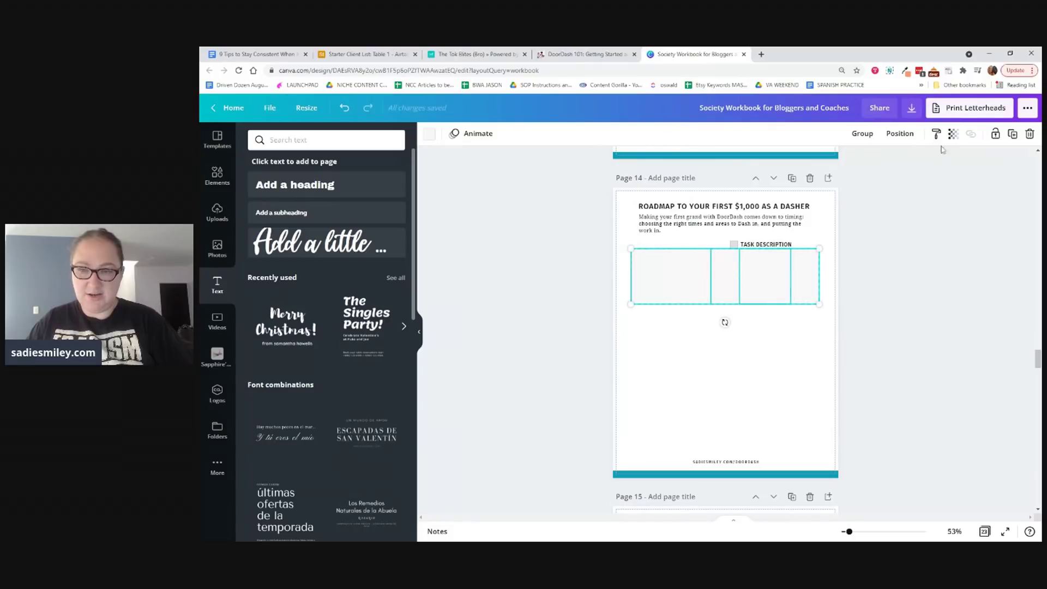
click(995, 134)
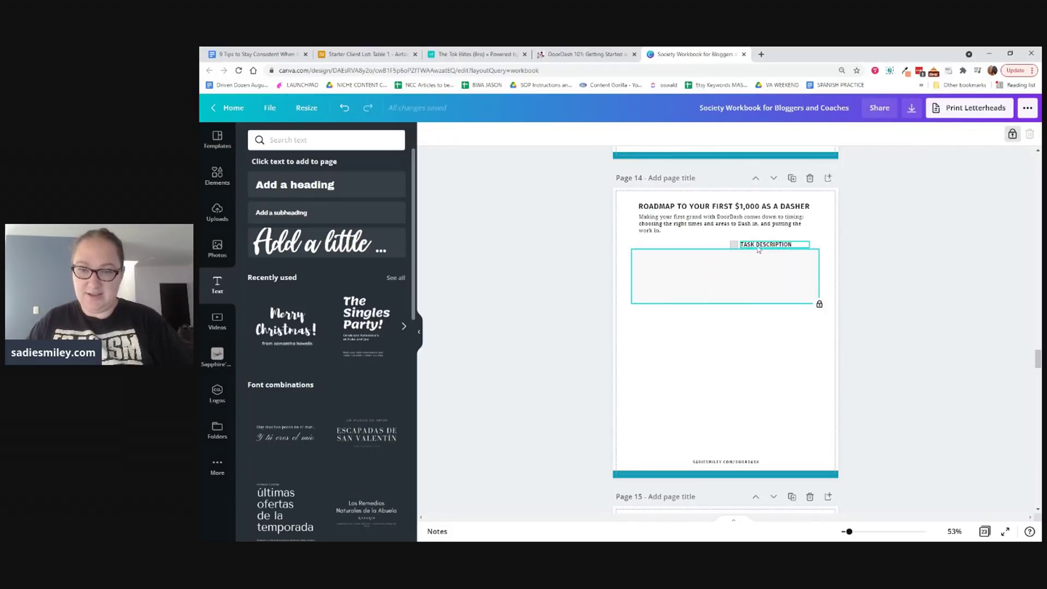
drag(756, 243, 753, 237)
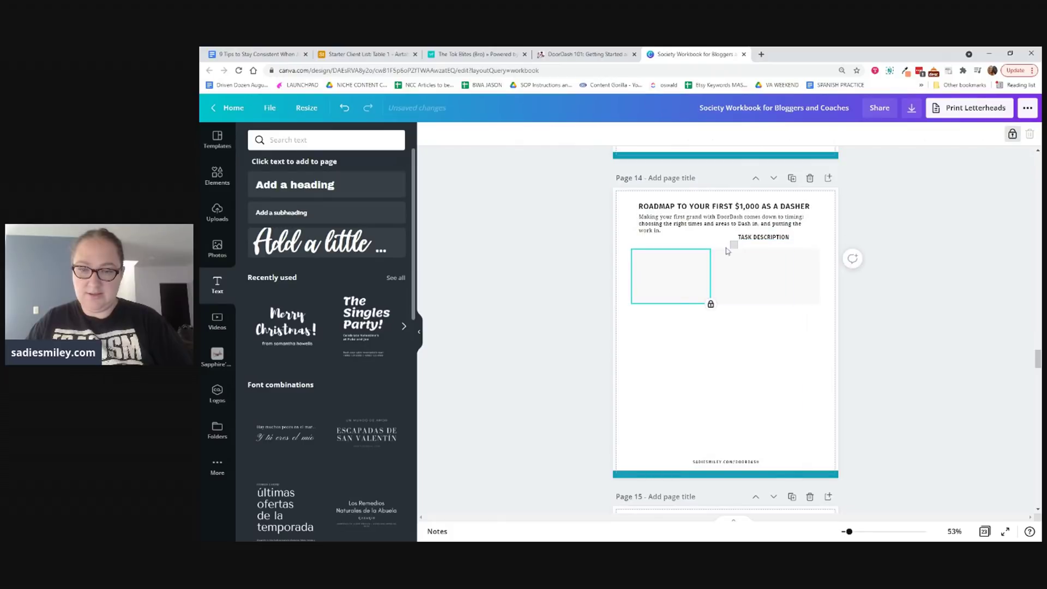
click(734, 247)
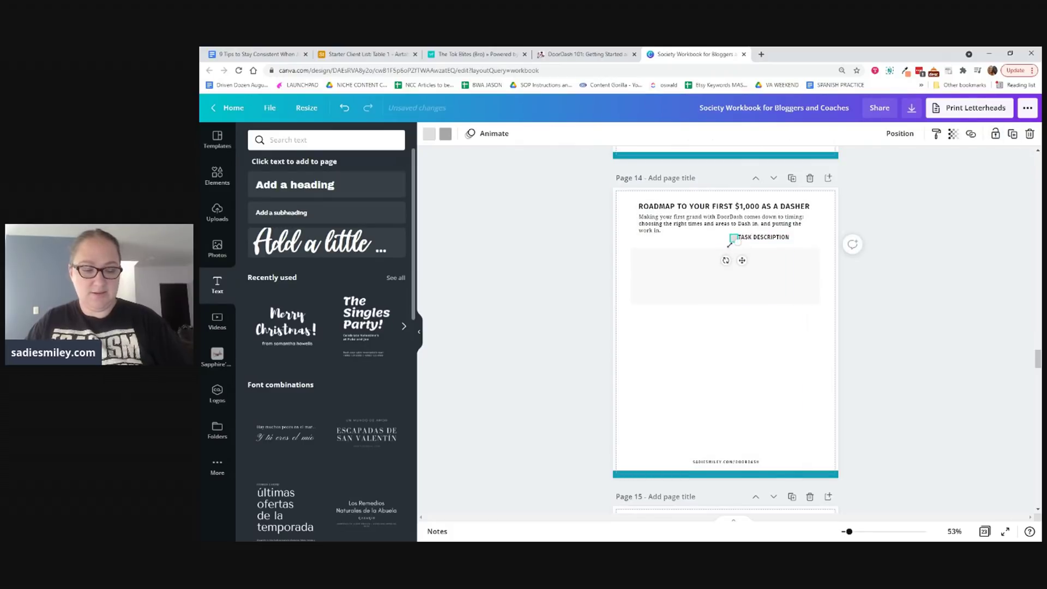
key(ctrl+z)
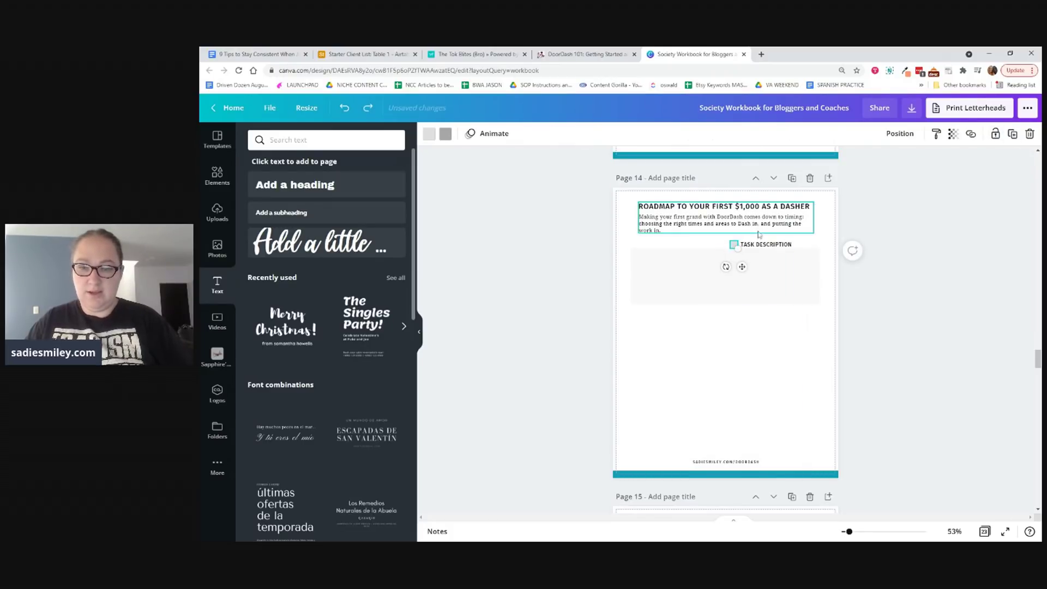
Step: Group the checkbox with the TASK DESCRIPTION label and place them above the left end of the wide grey box
click(793, 244)
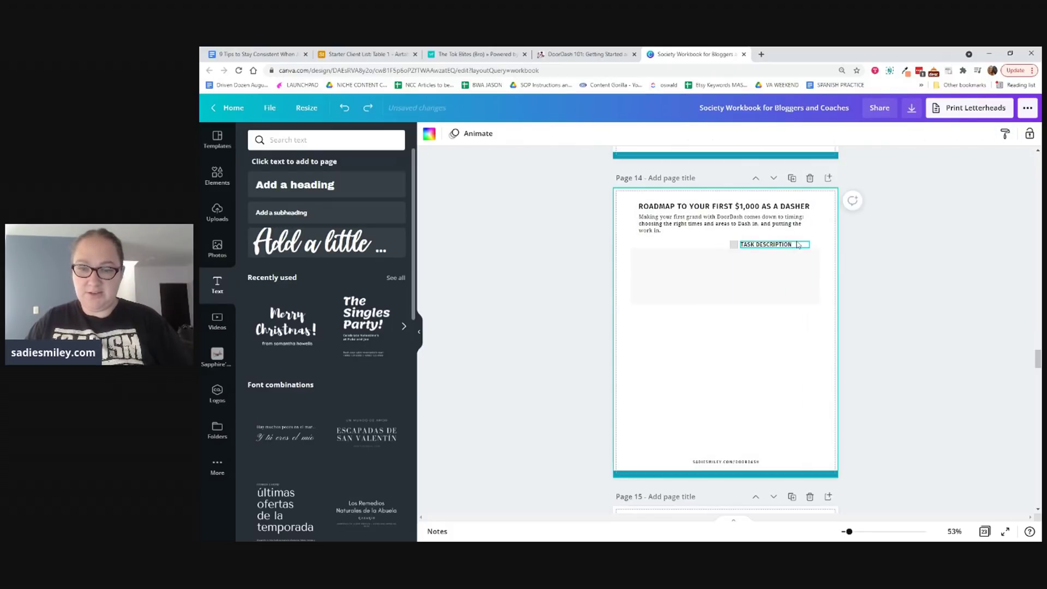
shift+click(733, 245)
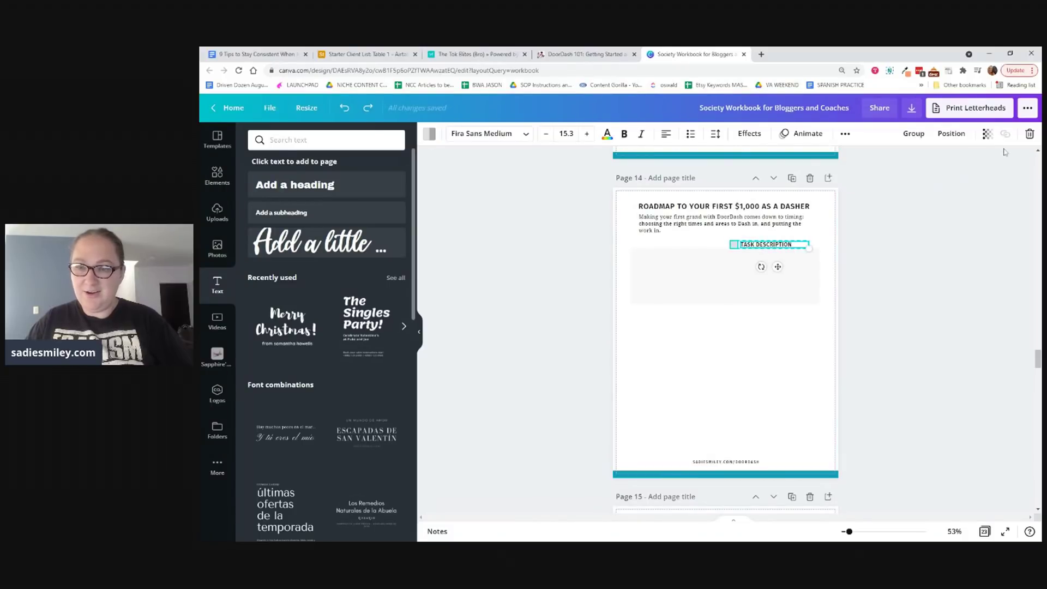
click(913, 134)
drag(746, 245, 767, 299)
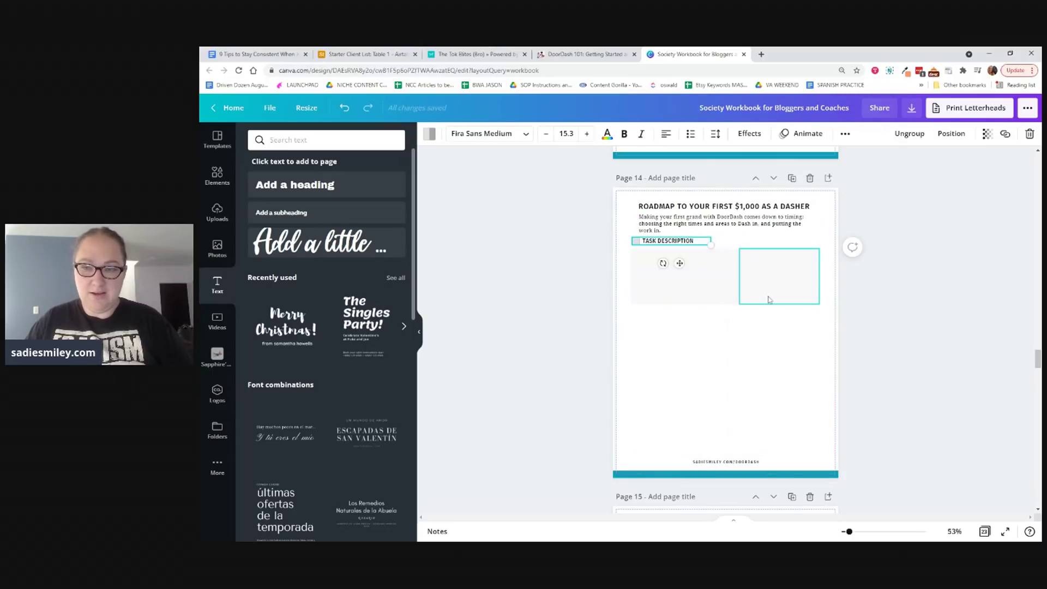
Step: Unlock the three grey boxes and group them with the checkbox and TASK DESCRIPTION label as one wide task block
click(909, 136)
click(695, 282)
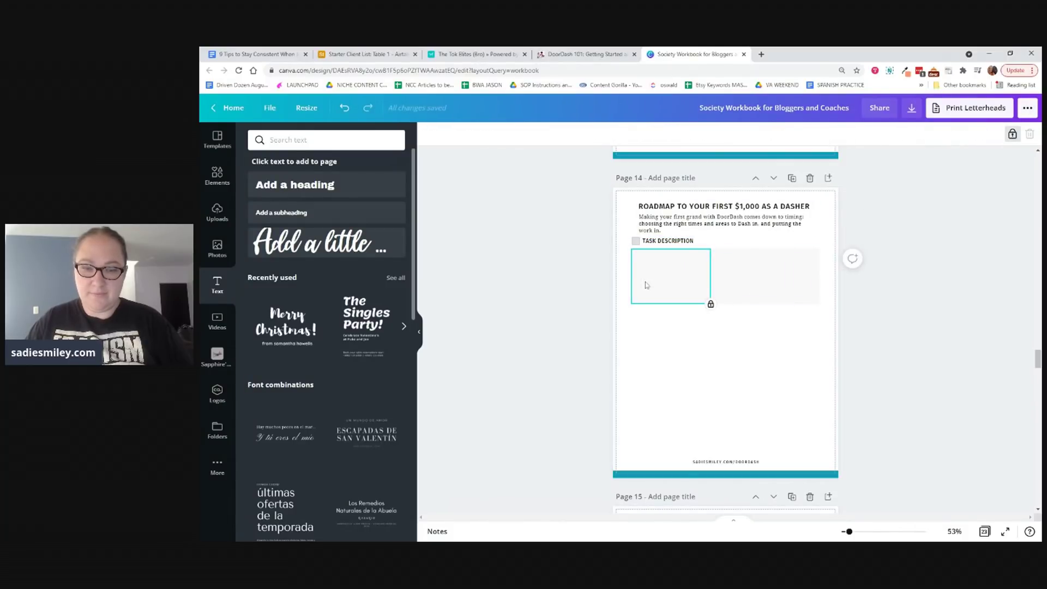
click(1012, 134)
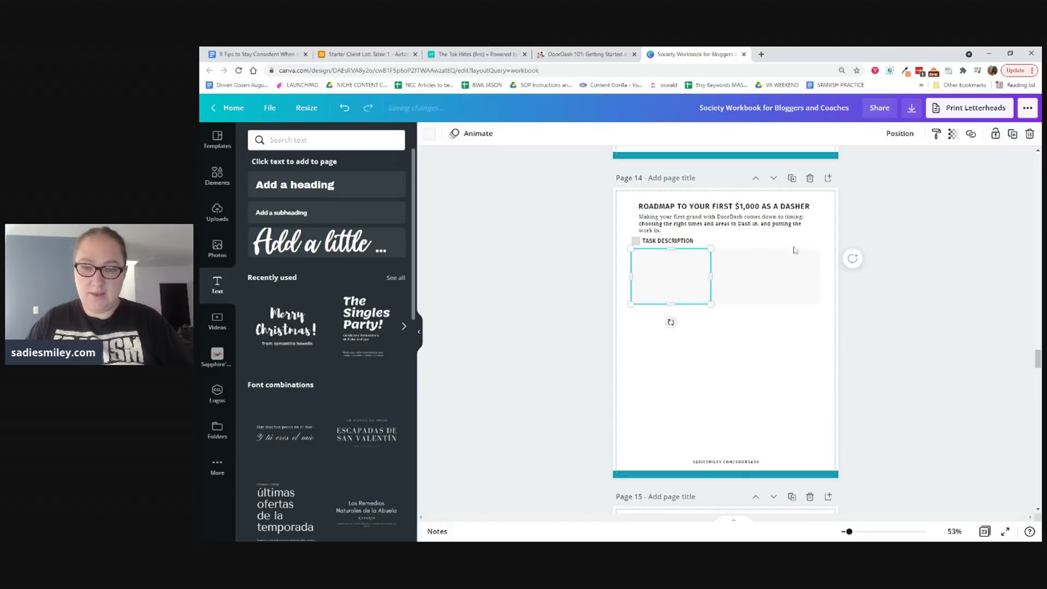
click(738, 277)
click(1012, 134)
click(1011, 134)
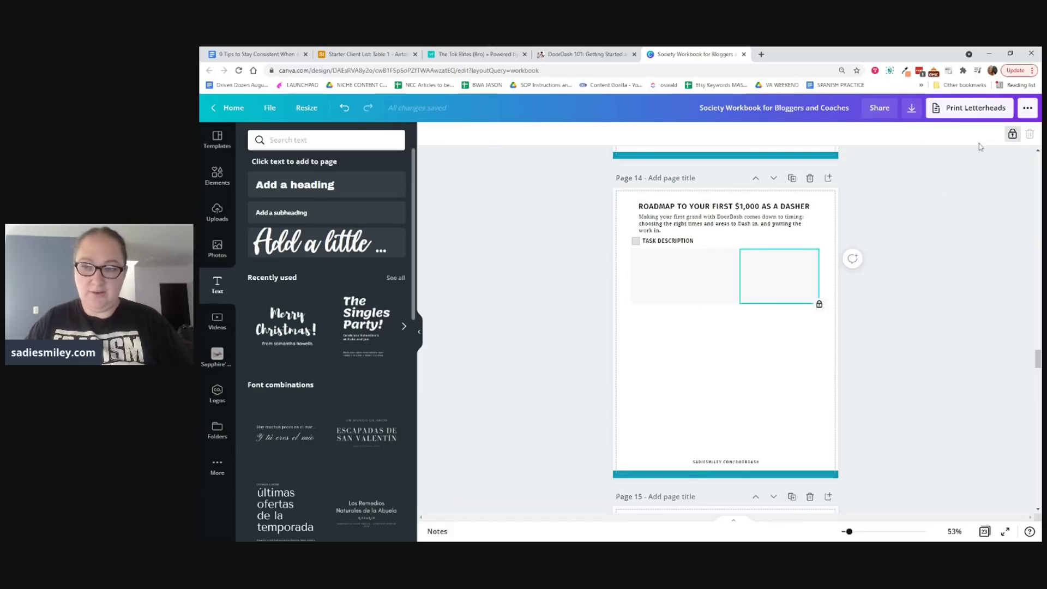
click(1012, 133)
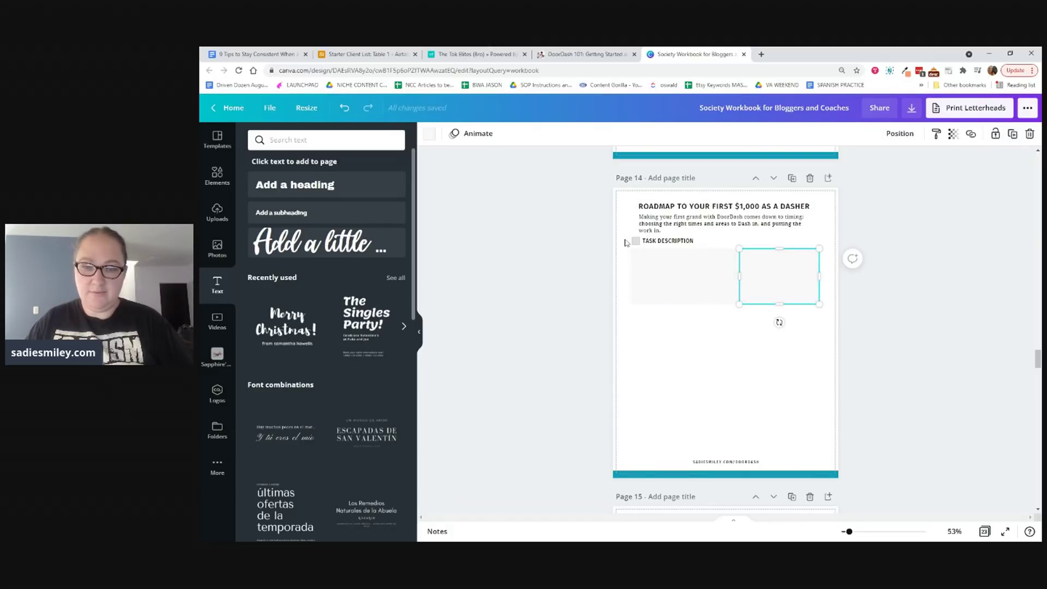
drag(626, 243, 783, 295)
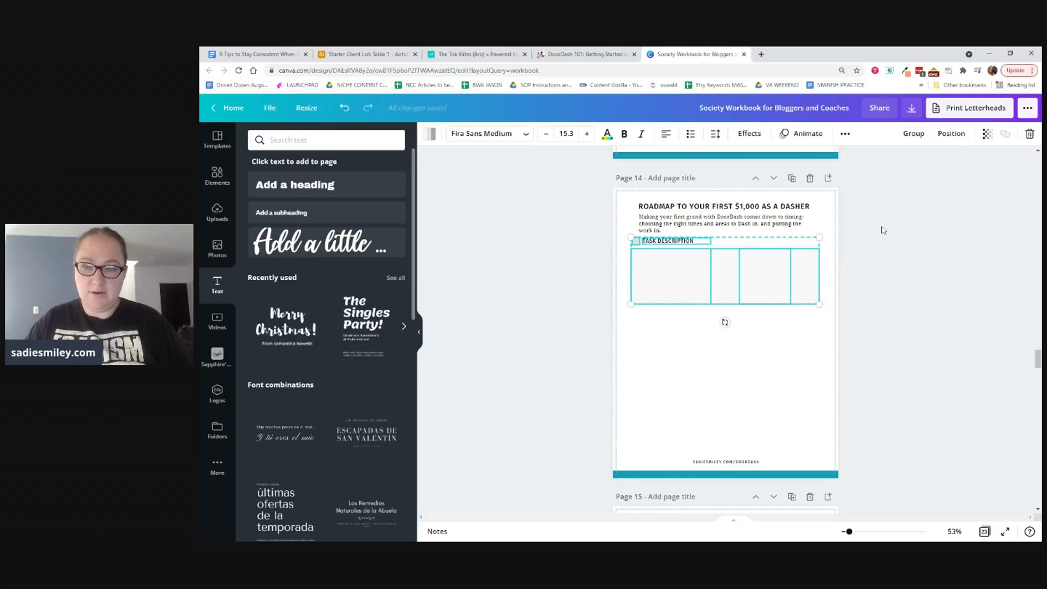
click(914, 134)
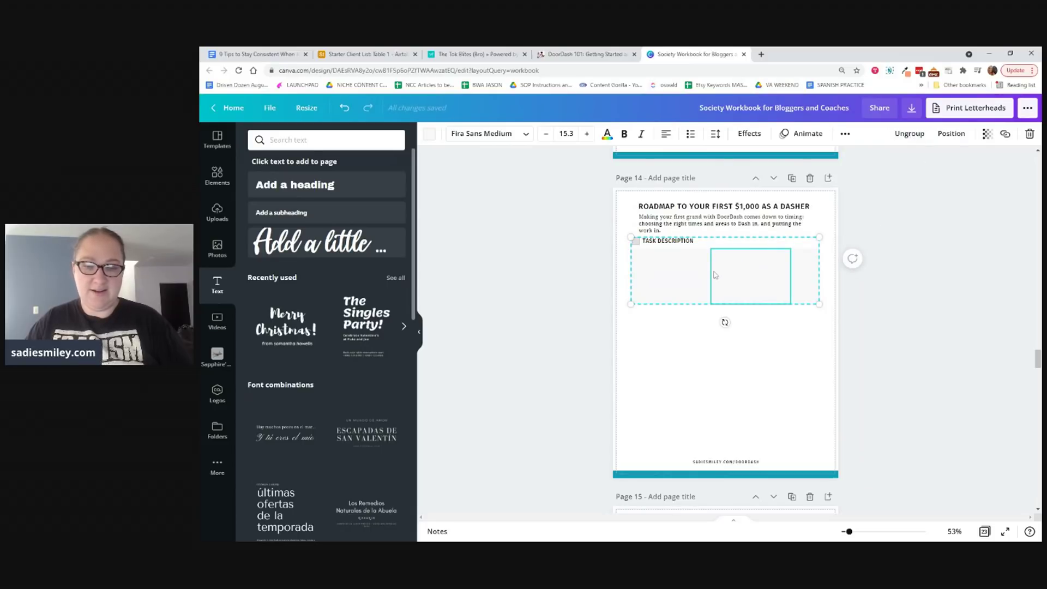
Step: Place two copies of the wide task block below the first, and move the page heading and intro text up slightly
drag(715, 275, 706, 347)
drag(708, 284, 692, 416)
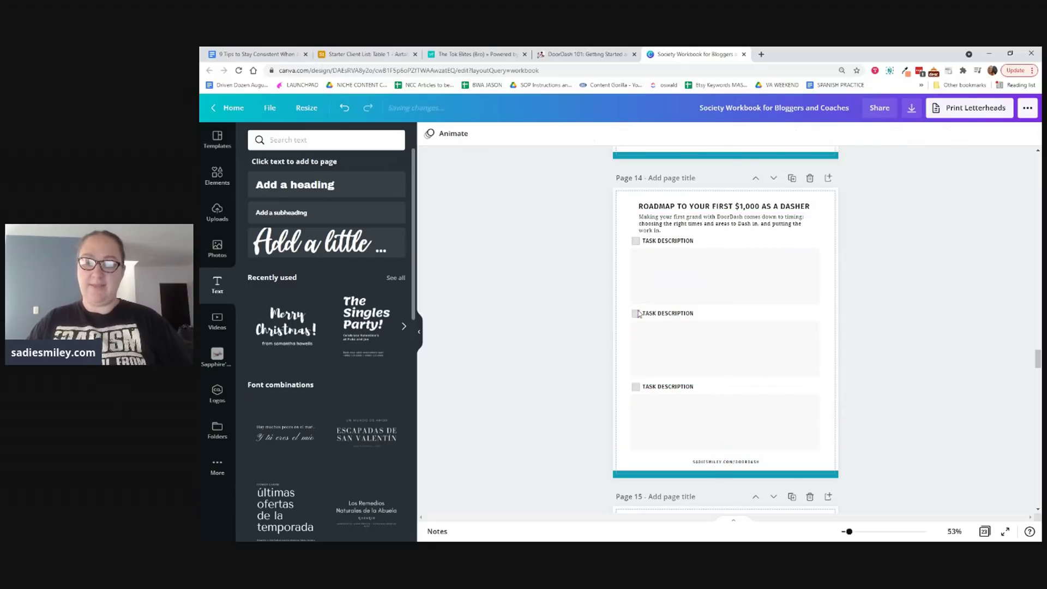
click(677, 218)
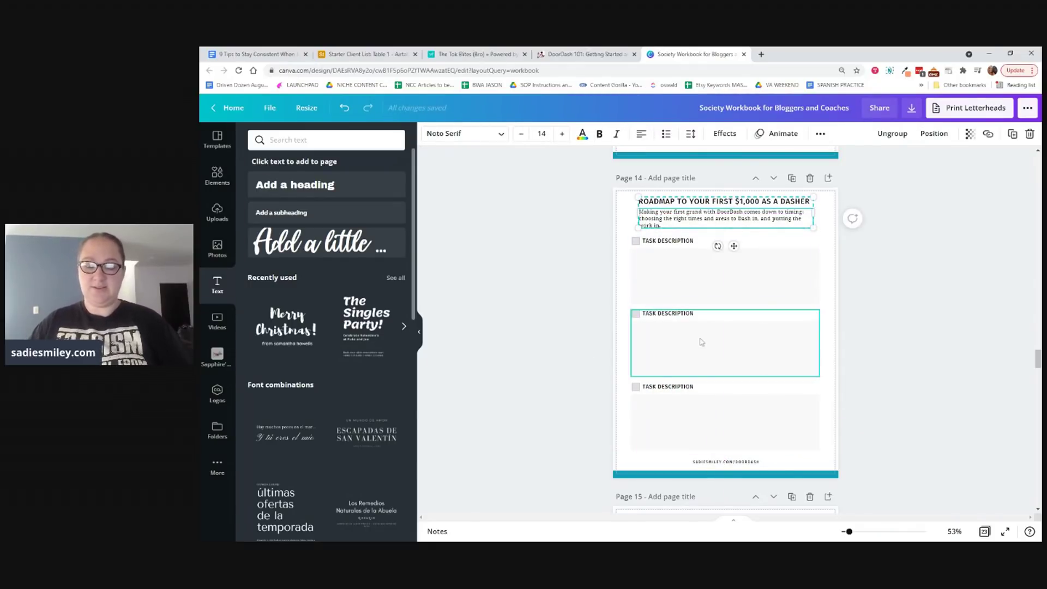
Step: Add the blog post's pro tip about teaming up with a friend as a text box beneath the last task block
click(583, 54)
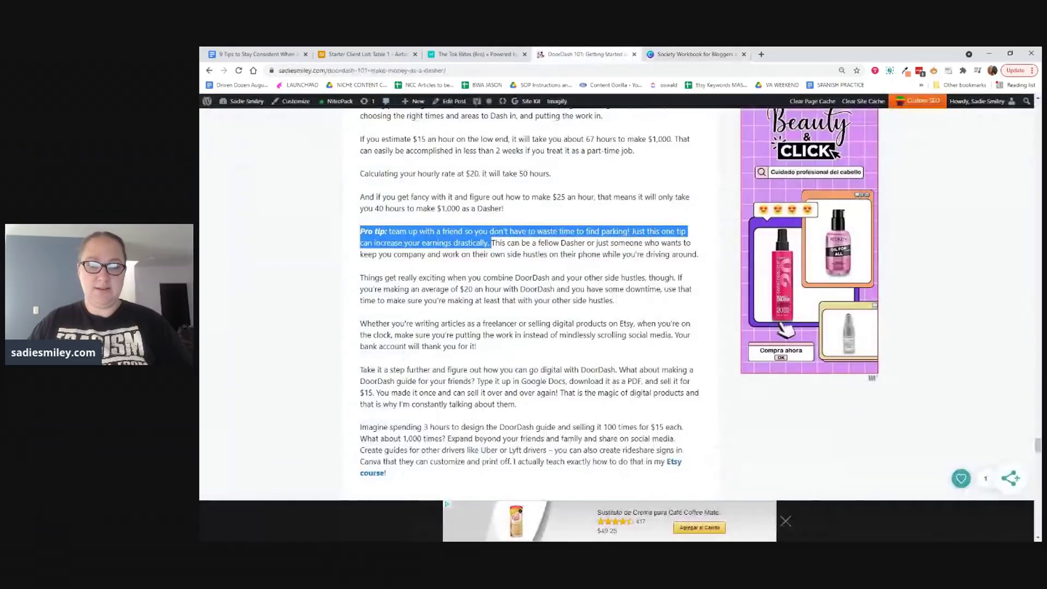
click(694, 54)
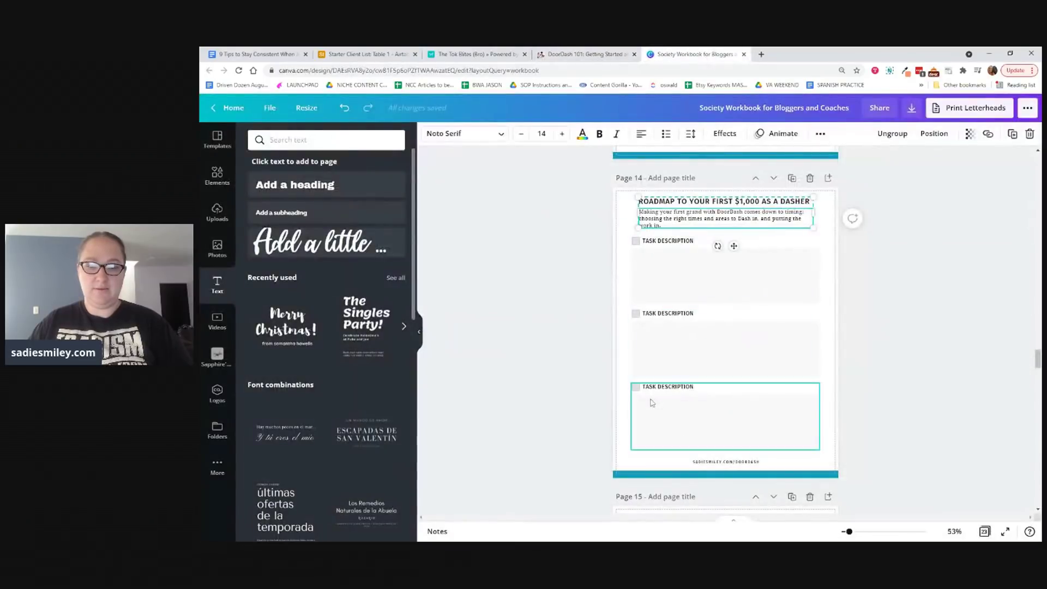
click(650, 413)
text(PRO TIP: TEAM UP WITH A FRIEND SO YOU DON'T HAVE TO WASTE TIME TO FIND PARKING! JUST THIS ONE TIP CAN INCREASE YOUR EARNINGS DRASTICALLY.)
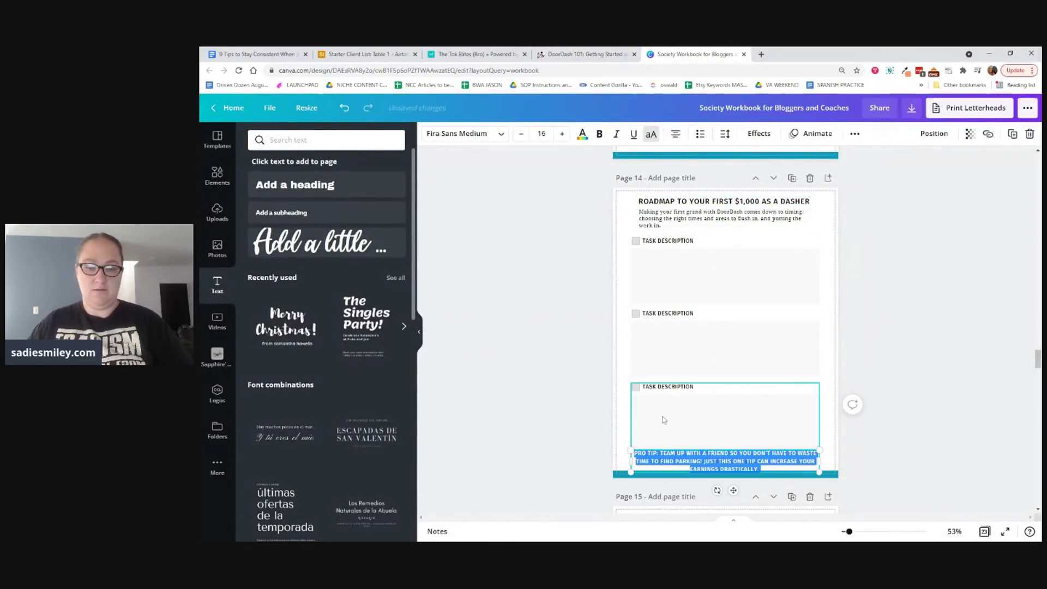
Step: Set the pro tip text to Noto Serif without all caps, left-align it and move it onto the last grey box
click(498, 134)
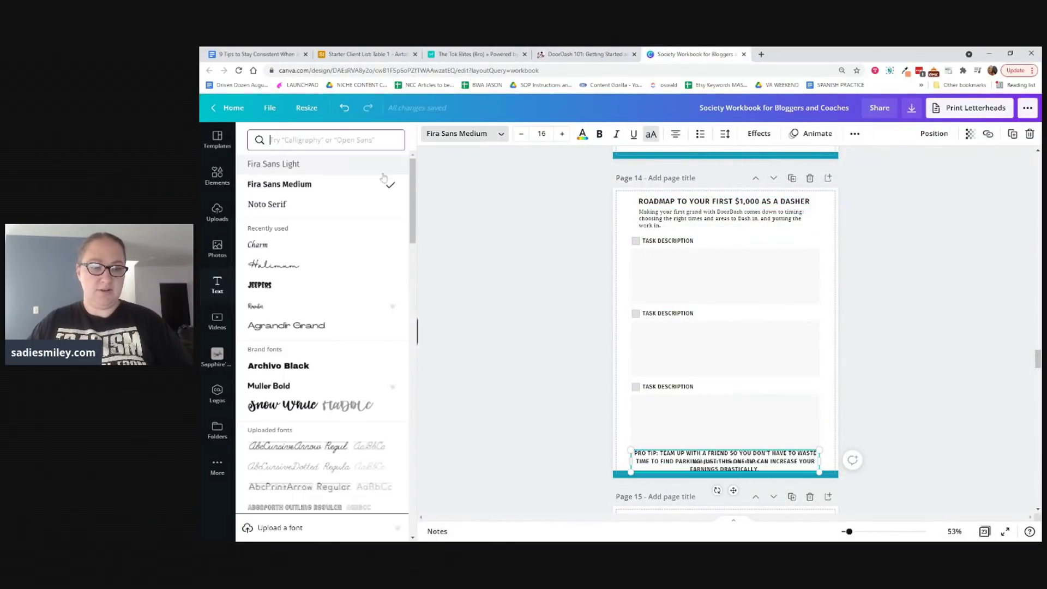
click(355, 204)
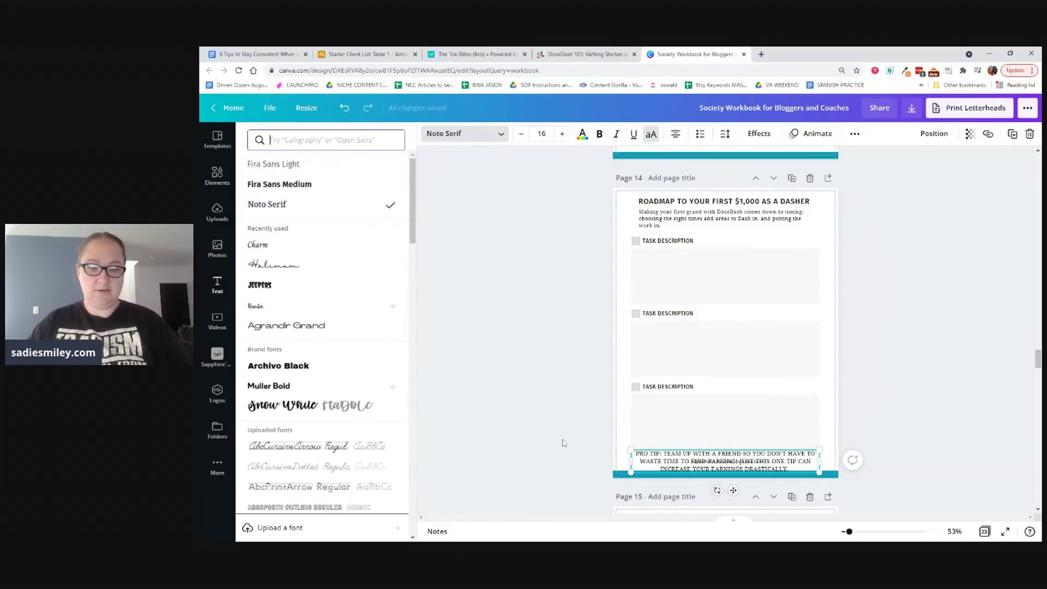
click(650, 134)
click(720, 450)
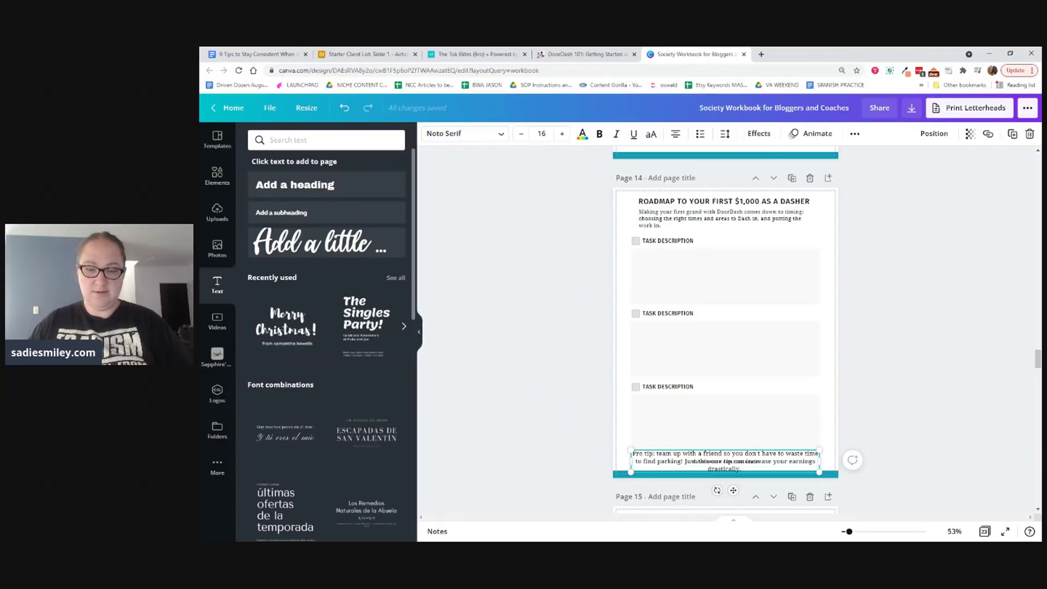
drag(672, 464, 631, 420)
click(676, 134)
click(537, 403)
Step: Remove "Pro tip:" from the tip text so it starts with "Team up", and change the last task label to "Pro tip: Team up!!"
double_click(715, 435)
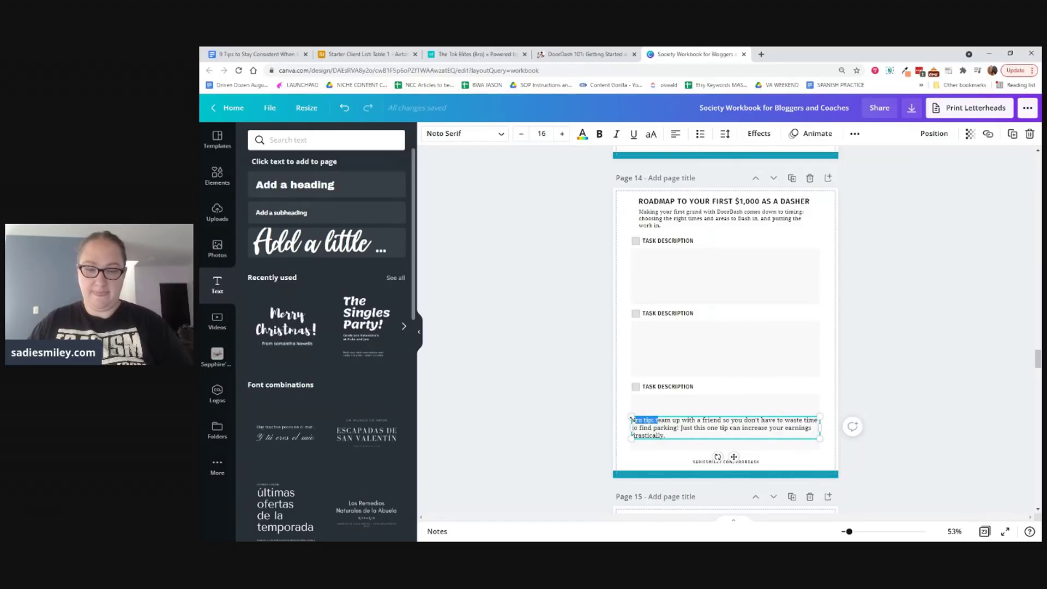
key(BackSpace)
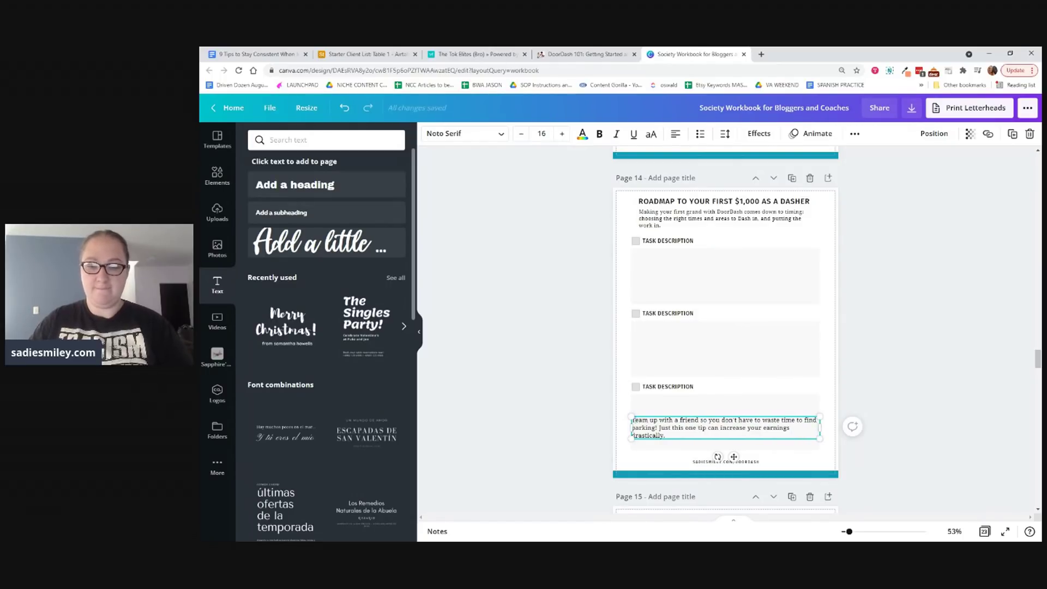
click(675, 391)
double_click(675, 390)
text(Pro tip: Te)
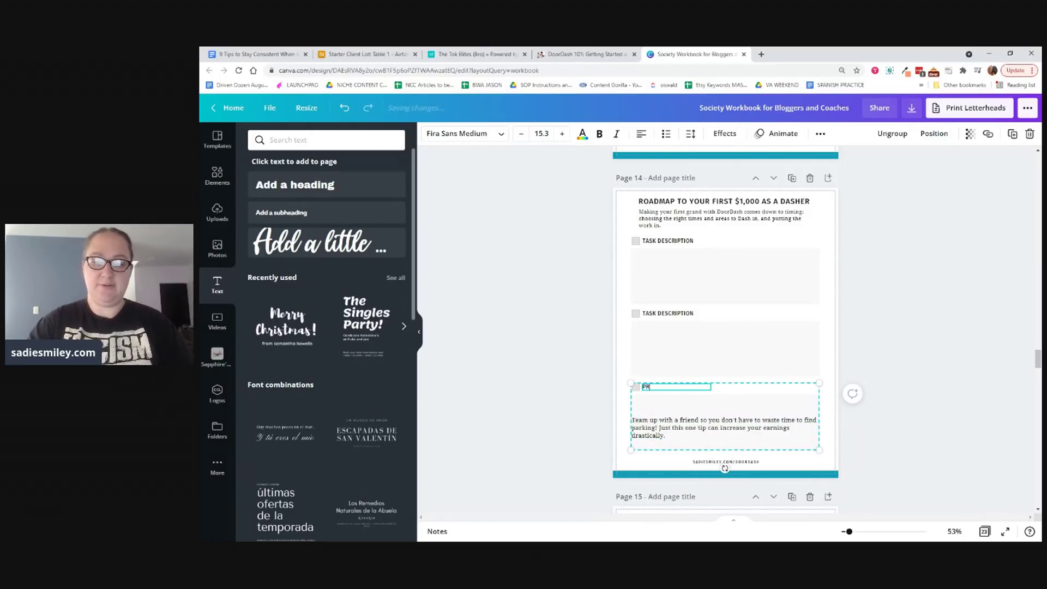
text(am up!)
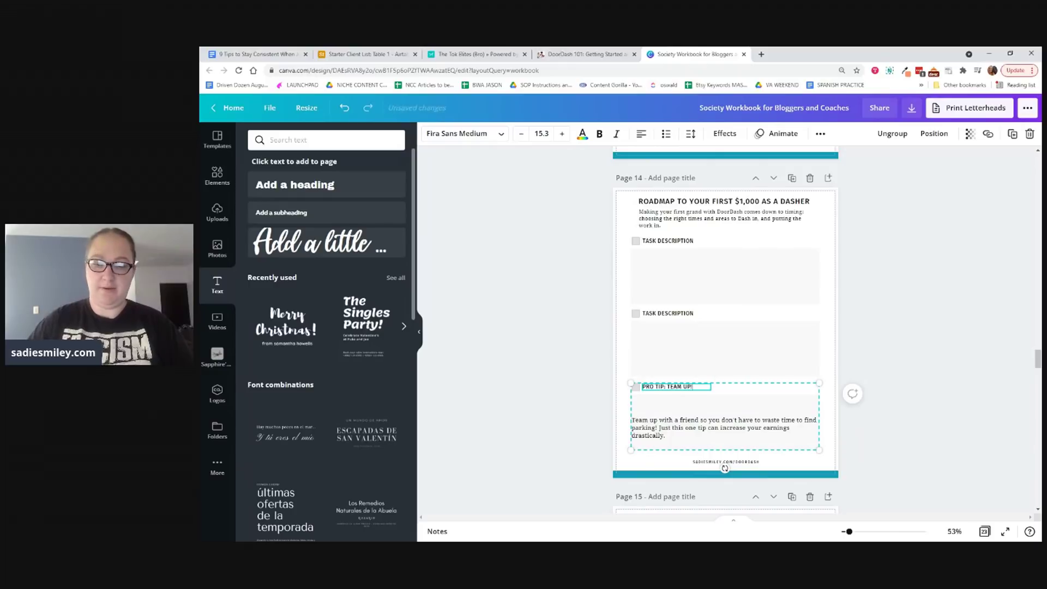
text(!)
Step: Move the tip text up to just beneath its label and replace "to find" with "finding"
drag(680, 430, 680, 409)
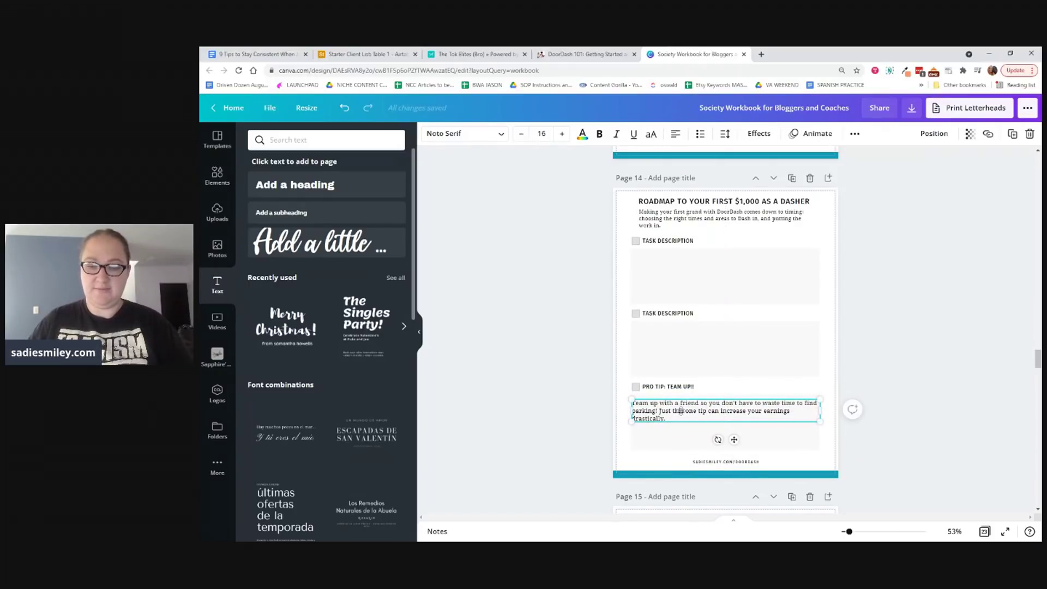
click(768, 403)
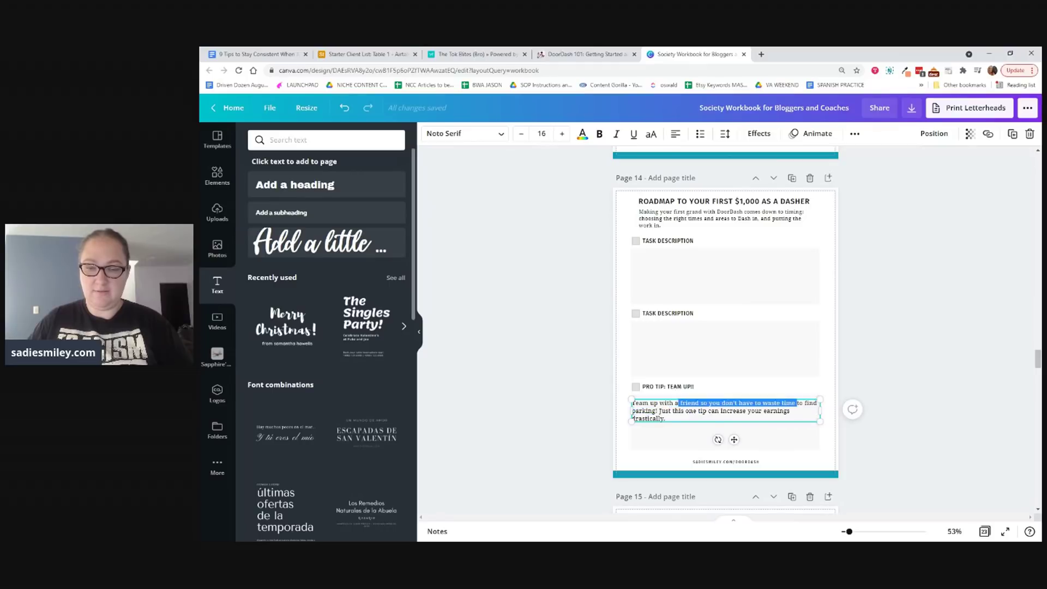
mouse_move(796, 402)
mouse_down()
mouse_move(737, 403)
mouse_move(817, 403)
mouse_up()
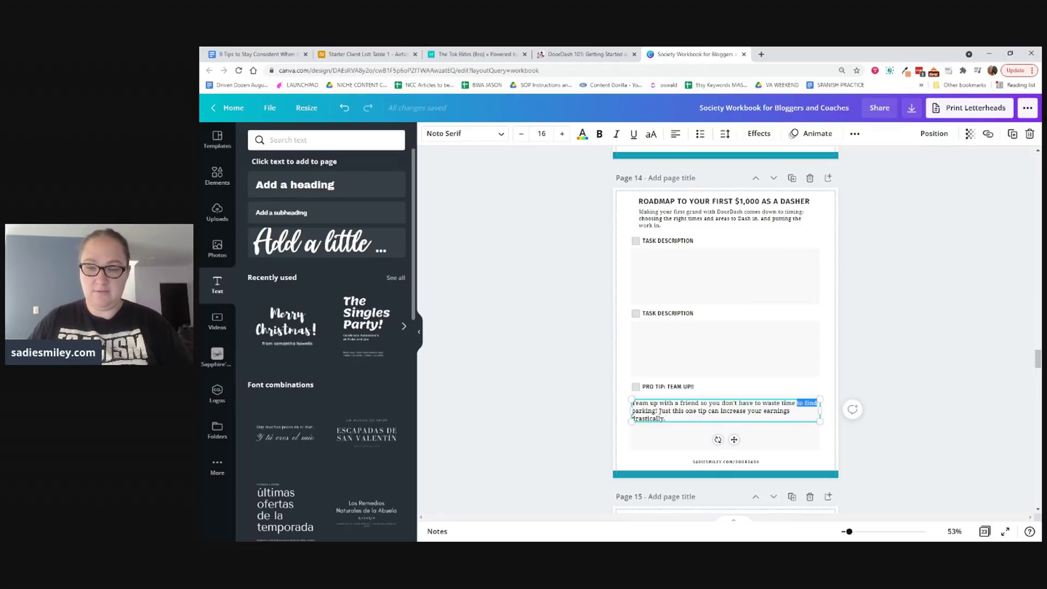
text(finding)
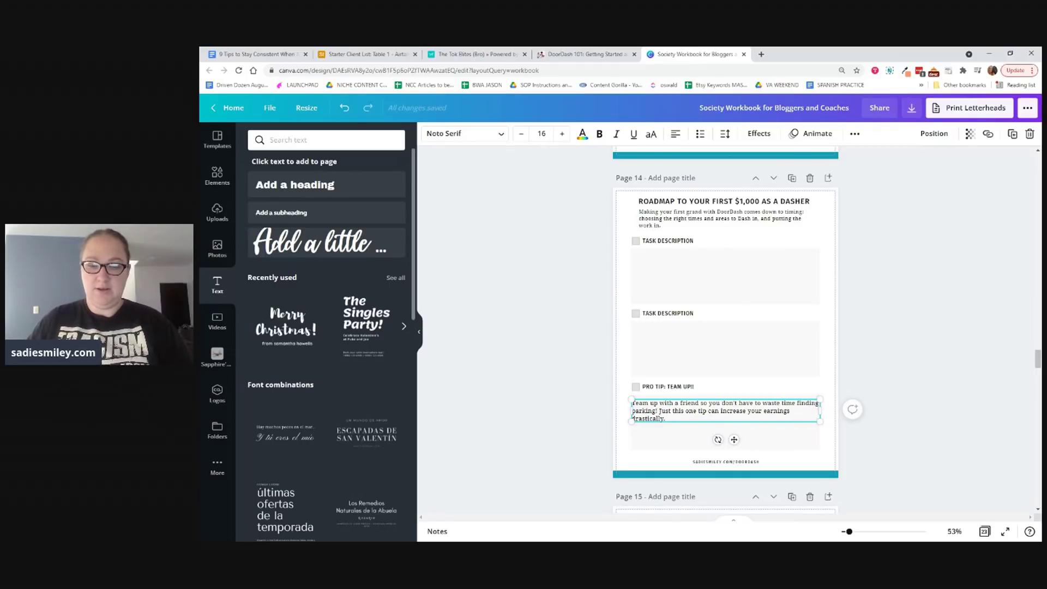
click(512, 423)
click(641, 438)
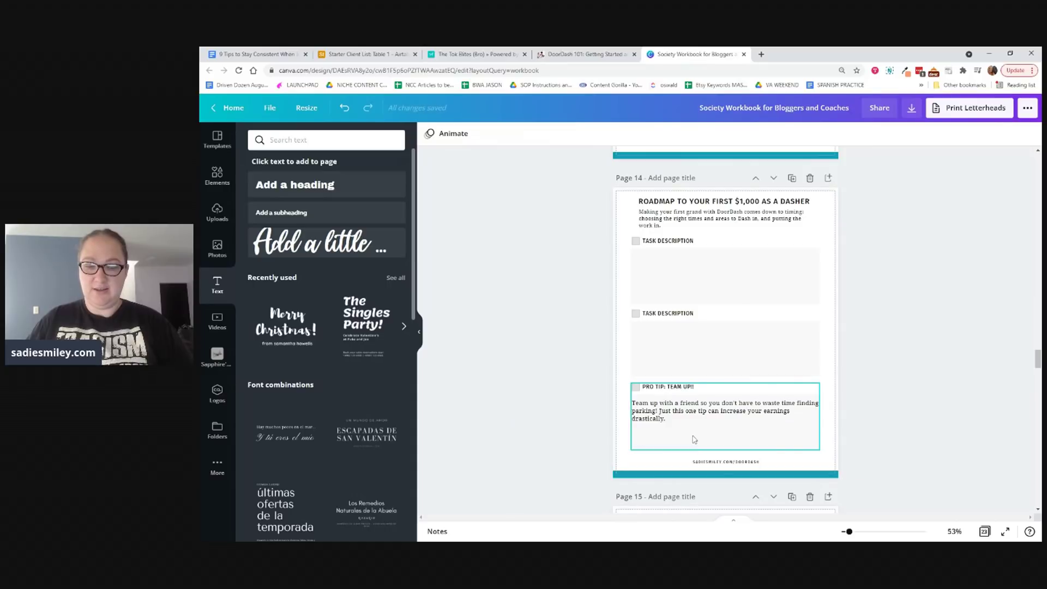
click(573, 427)
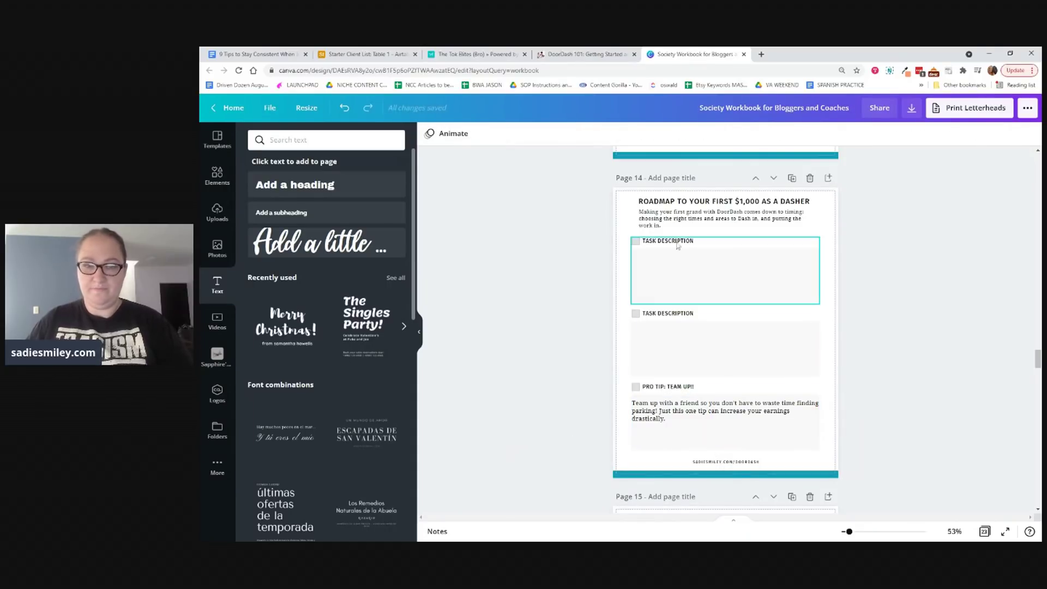
Step: Review the DoorDash 101 blog post's sections on earnings, taxes, expenses and supplies for more workbook content
click(586, 54)
click(439, 313)
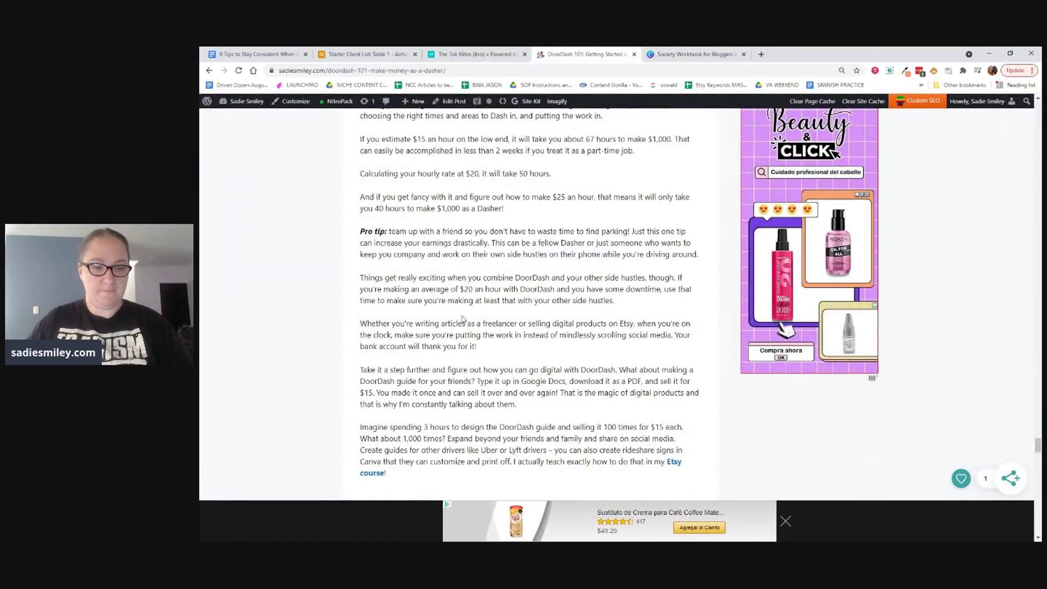
scroll(528, 303, up, 3)
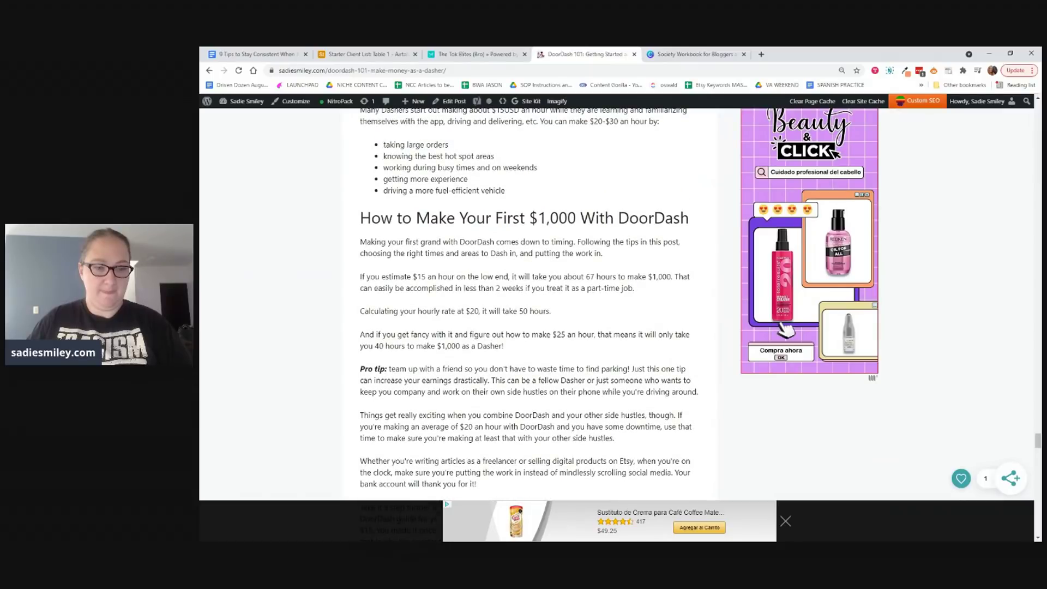
scroll(385, 361, up, 5)
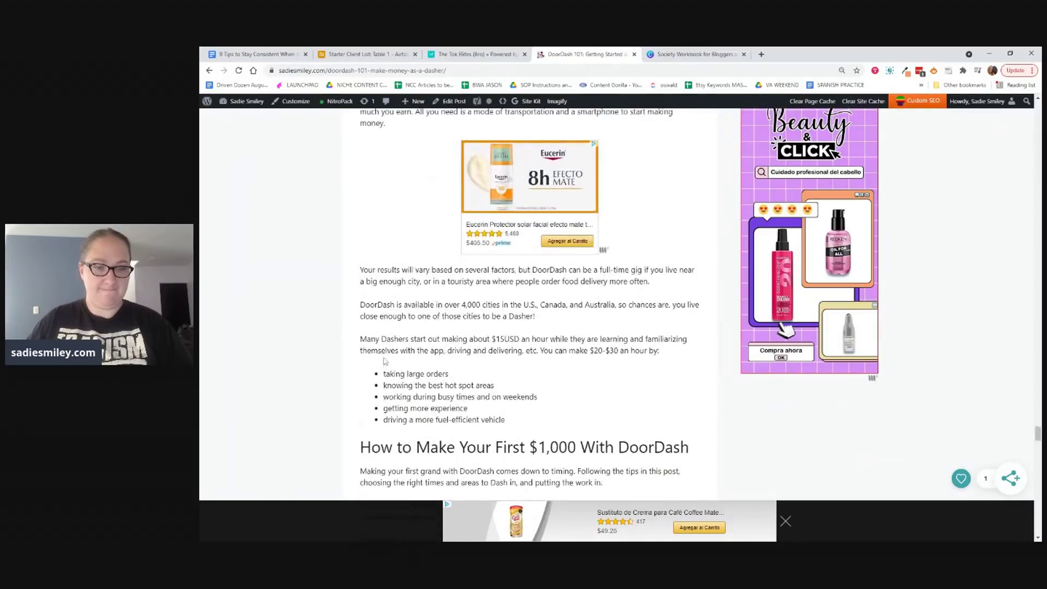
scroll(384, 361, down, 7)
scroll(384, 361, down, 15)
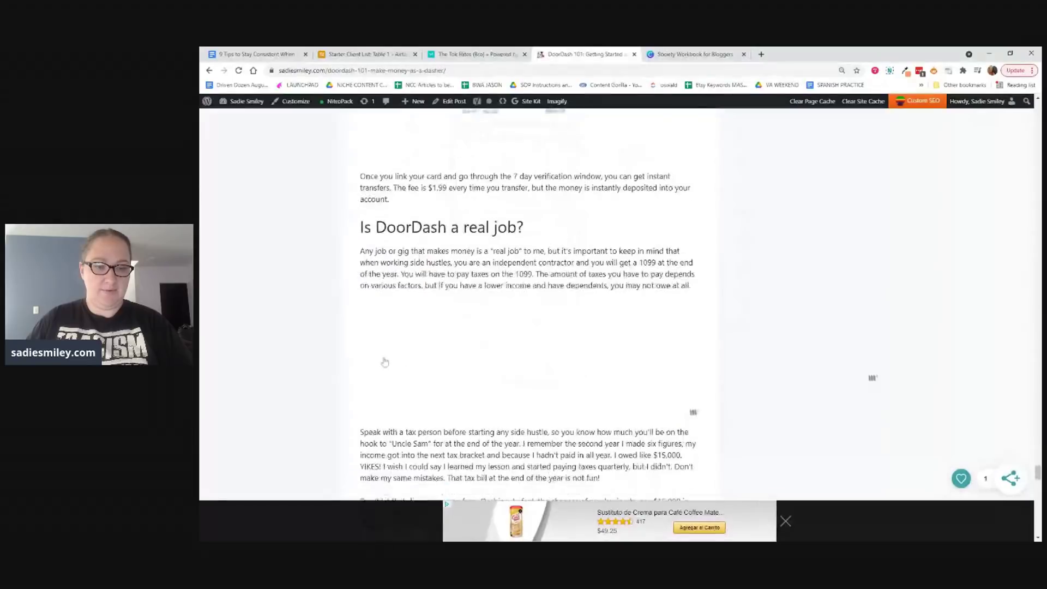
scroll(385, 360, down, 2)
scroll(384, 360, up, 2)
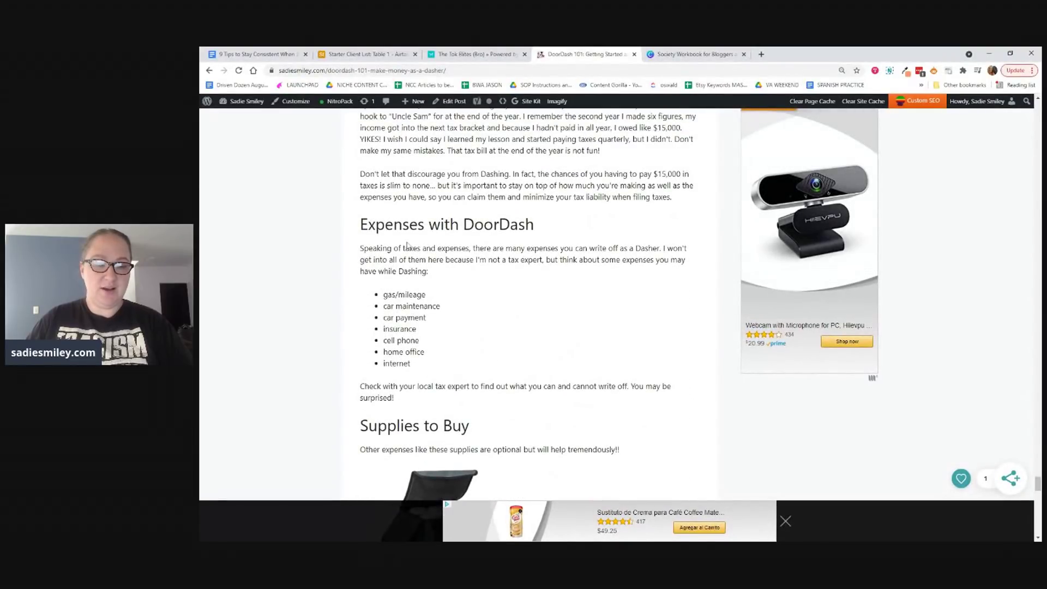
Step: Return to the Canva workbook and look through the template pages after the roadmap page for a suitable task layout
click(691, 54)
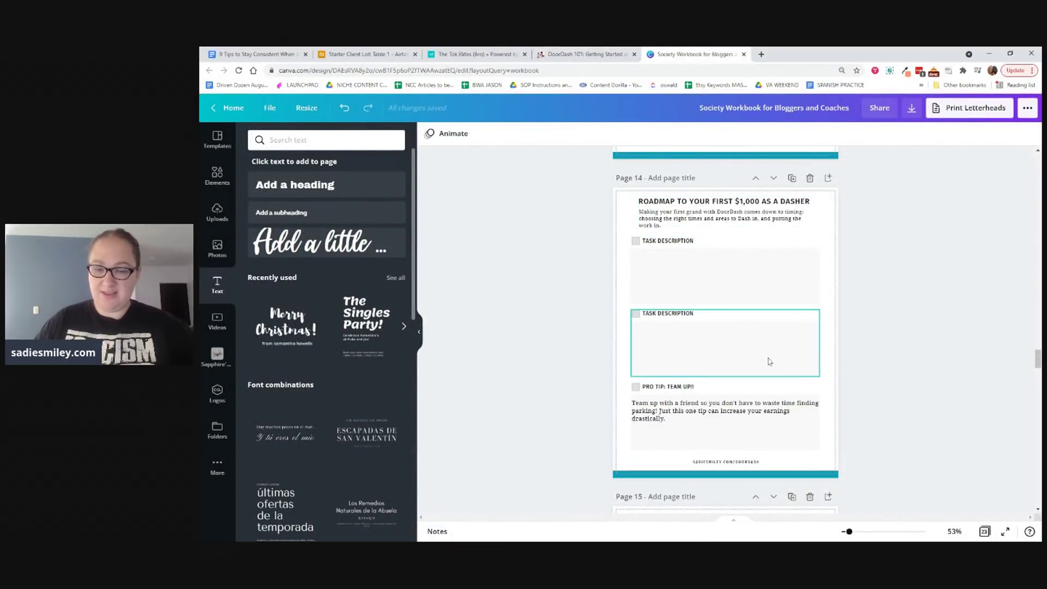
scroll(766, 360, down, 6)
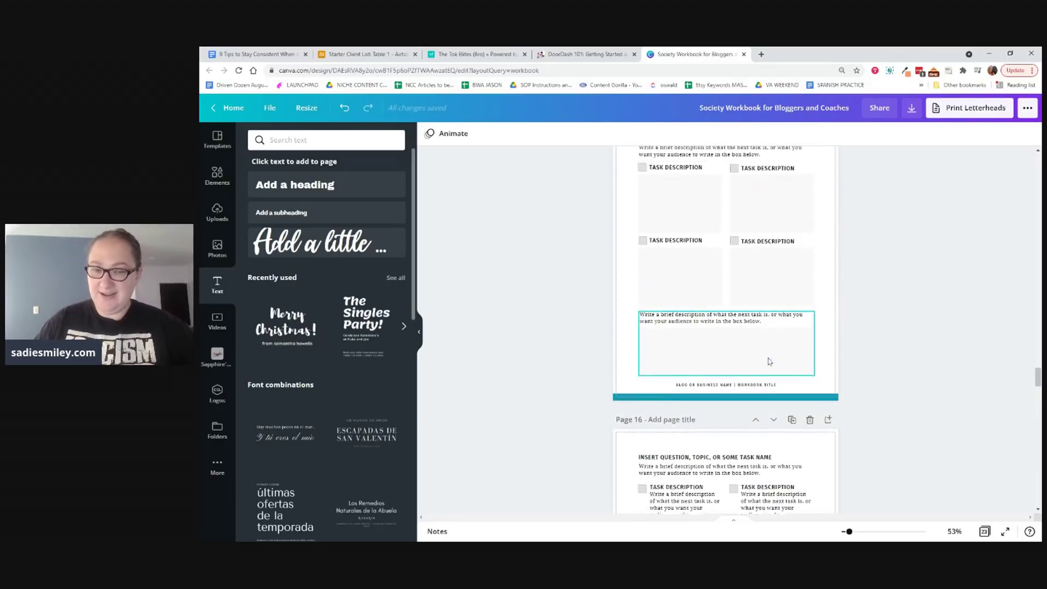
scroll(769, 361, up, 2)
scroll(735, 410, up, 5)
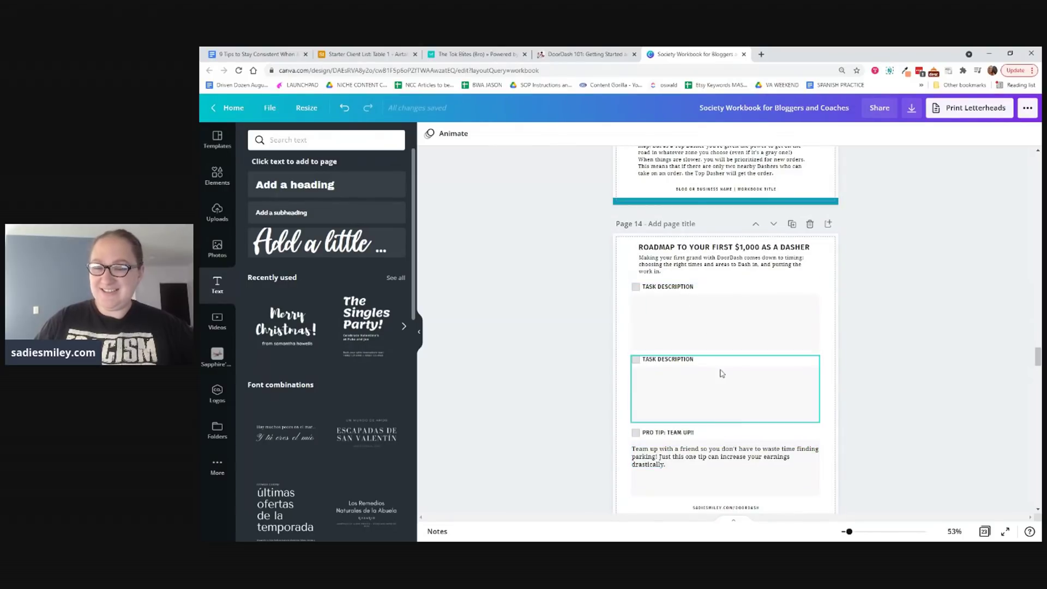
scroll(722, 430, down, 15)
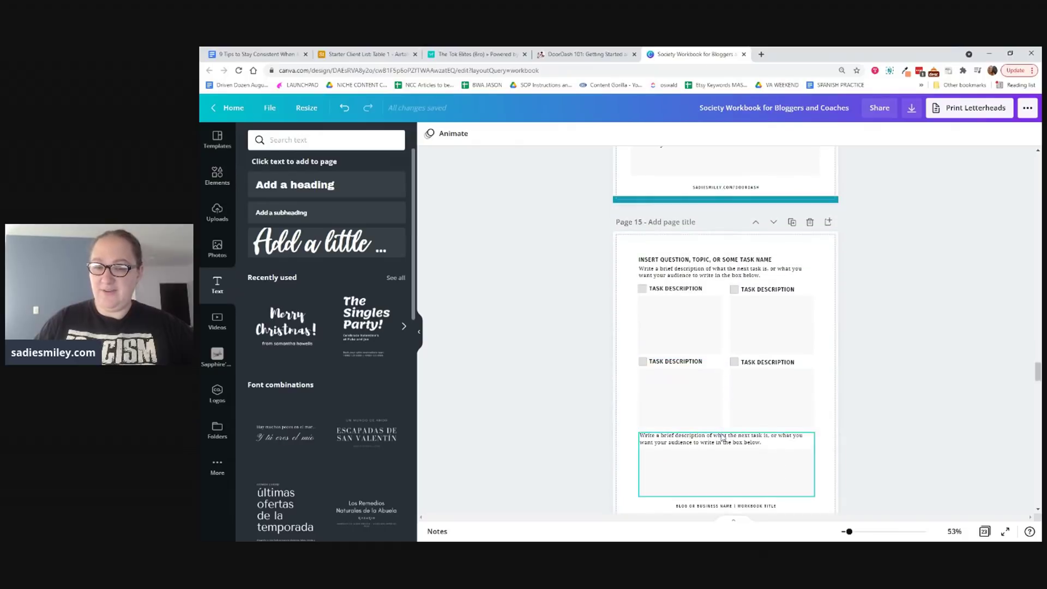
scroll(722, 437, down, 5)
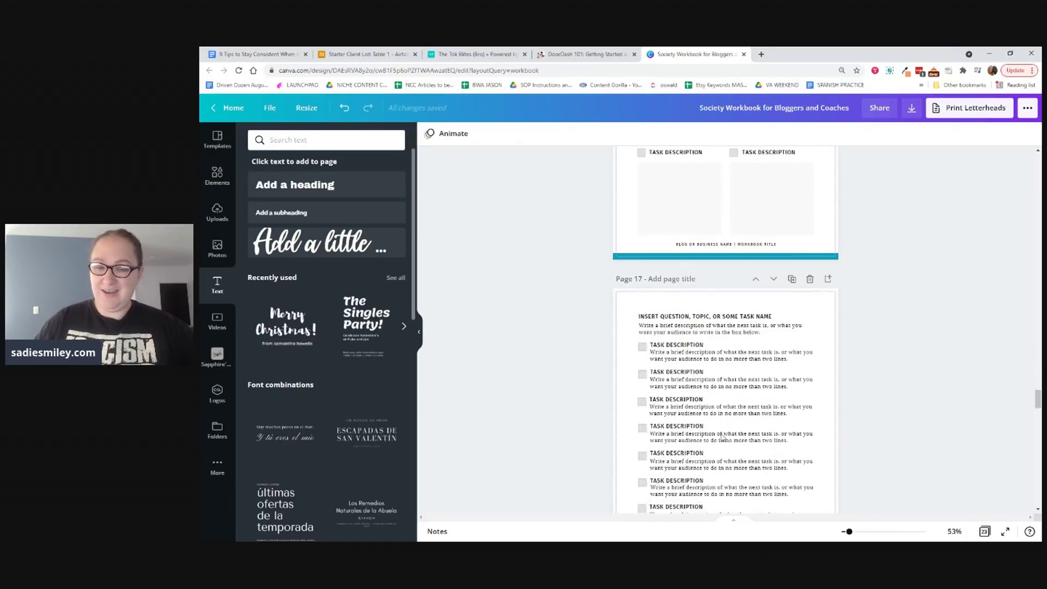
scroll(722, 437, down, 1)
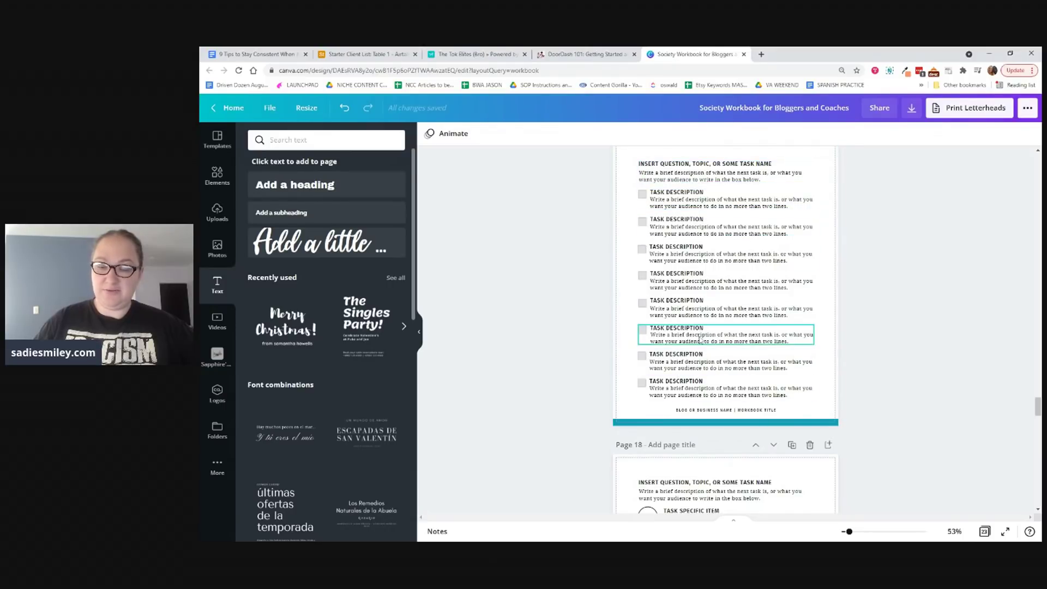
scroll(700, 338, down, 1)
scroll(701, 339, down, 5)
scroll(790, 327, up, 4)
scroll(861, 327, down, 4)
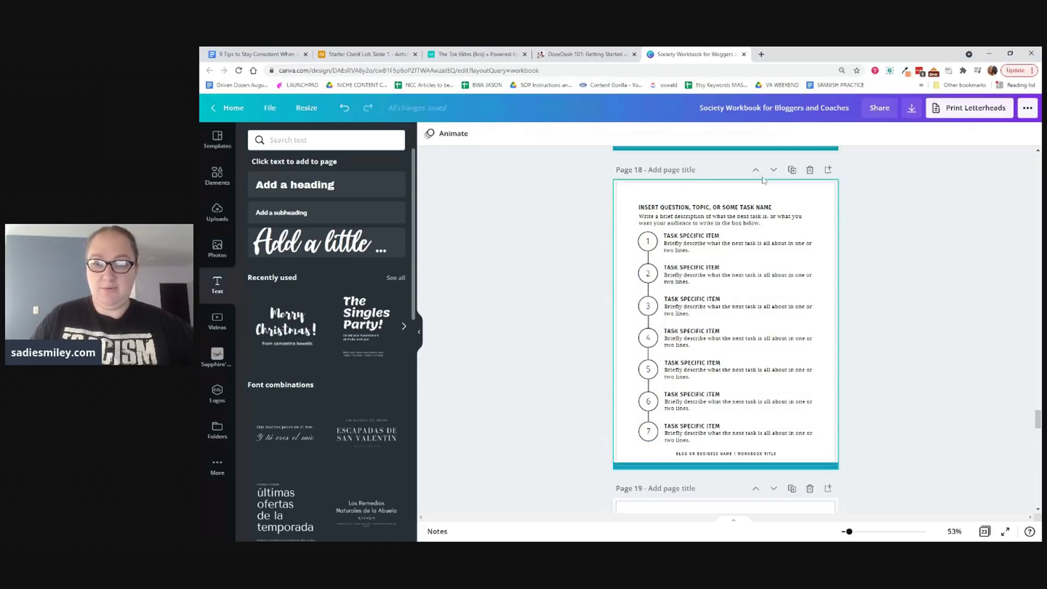
Step: Duplicate the template page with seven numbered task items and move the copy up to page 15, directly after the roadmap page
click(790, 171)
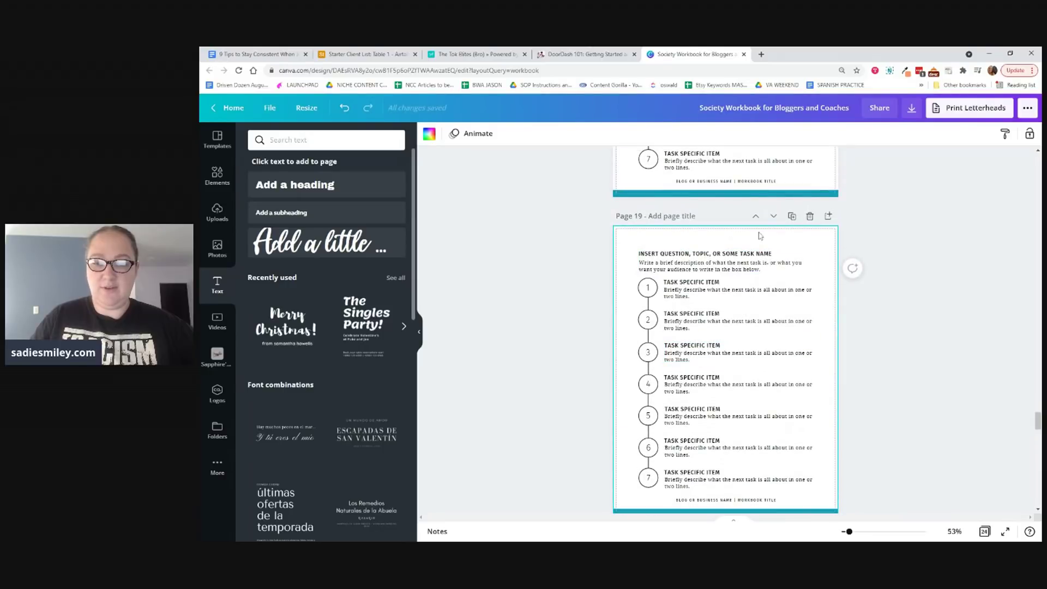
click(756, 216)
click(757, 235)
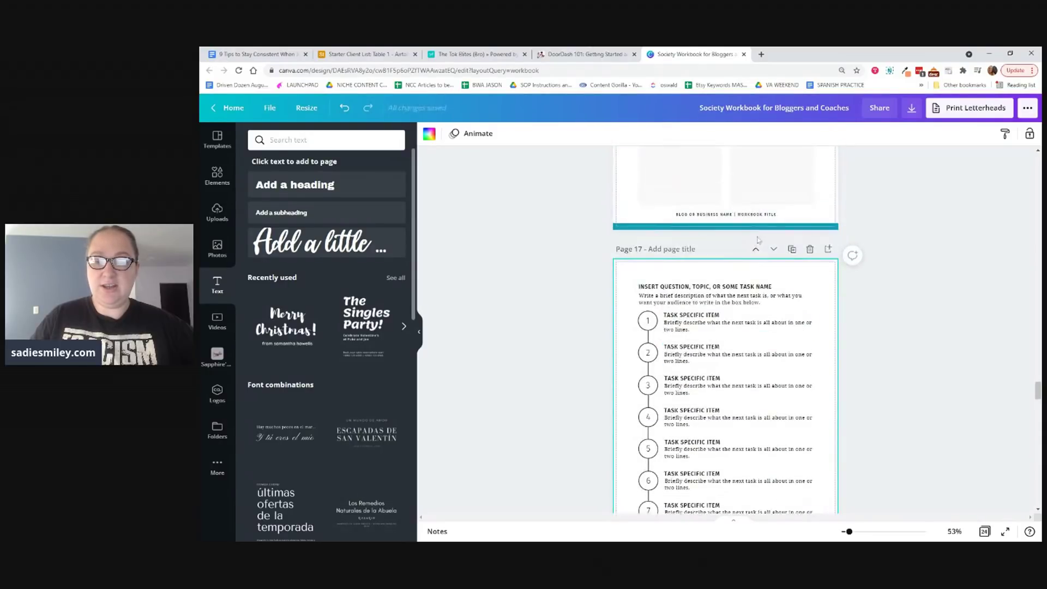
click(757, 248)
click(755, 282)
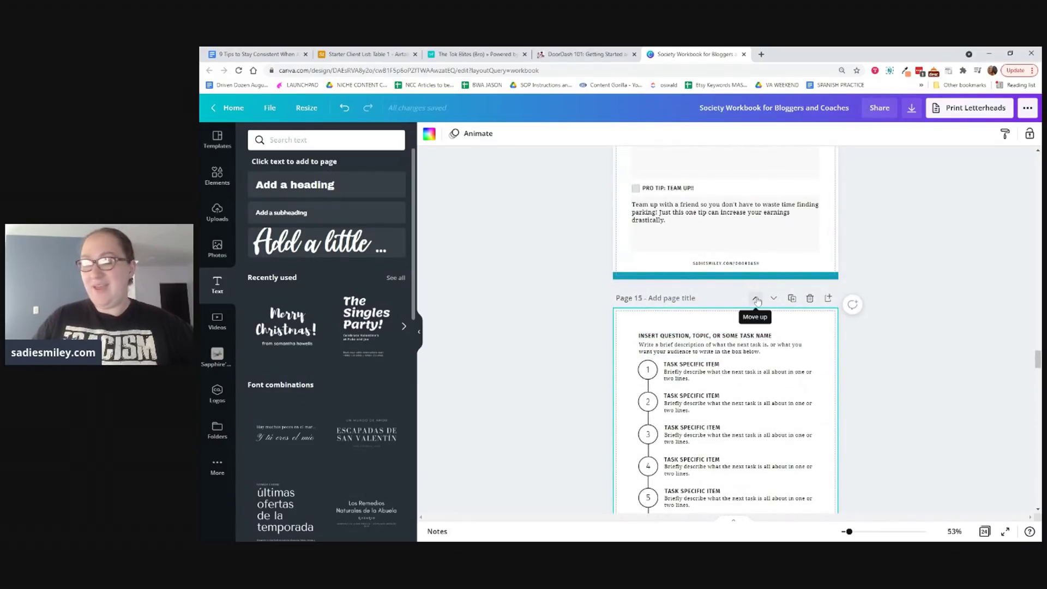
click(879, 343)
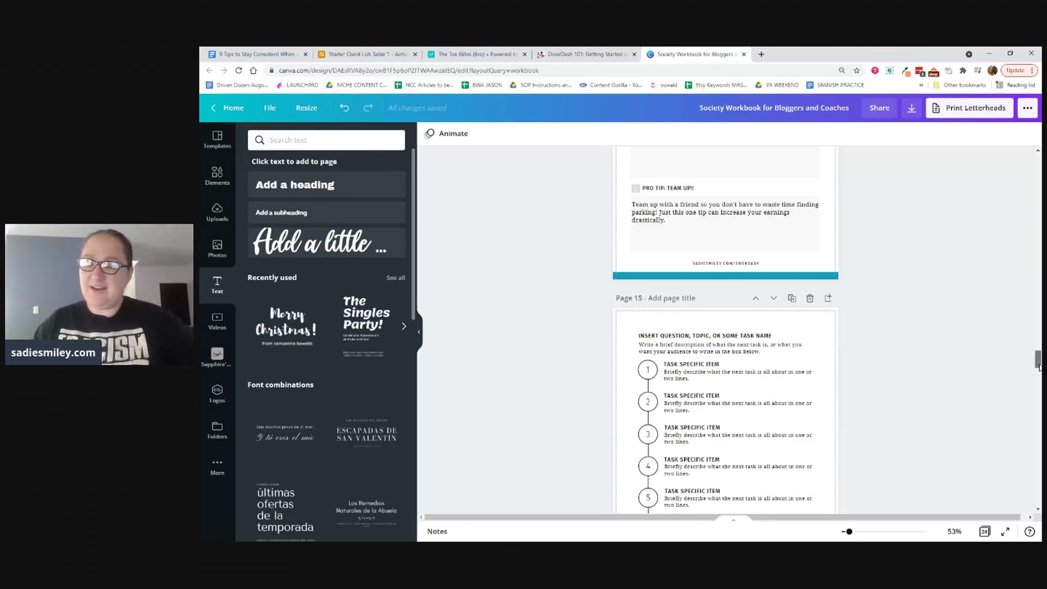
Step: Delete the unfilled checklist template page before the Top Dasher page, and undo the deletion
drag(1036, 361, 1023, 123)
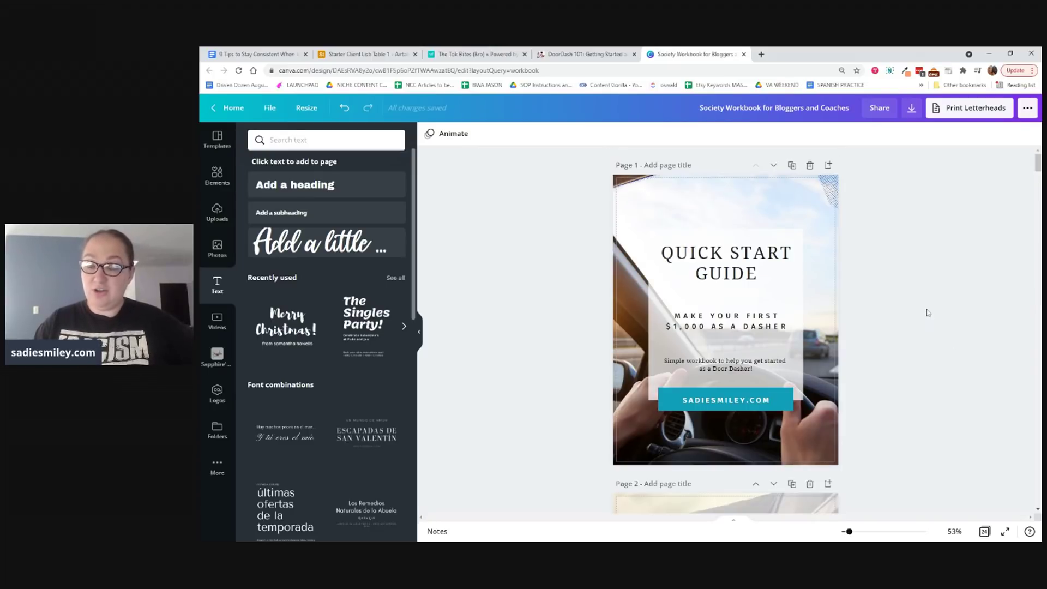
scroll(1037, 180, down, 5)
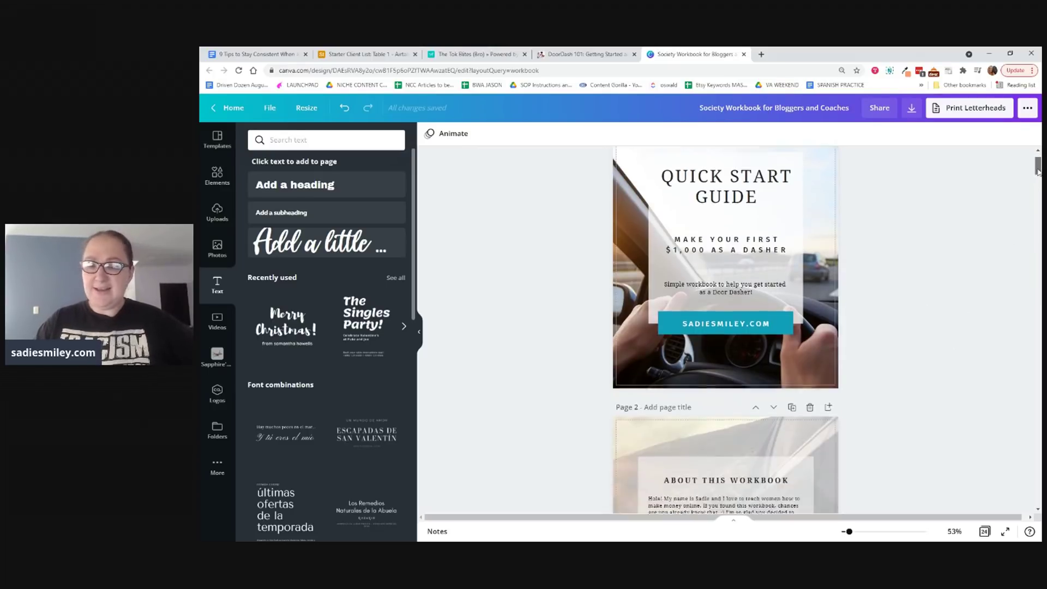
drag(1037, 178, 1039, 281)
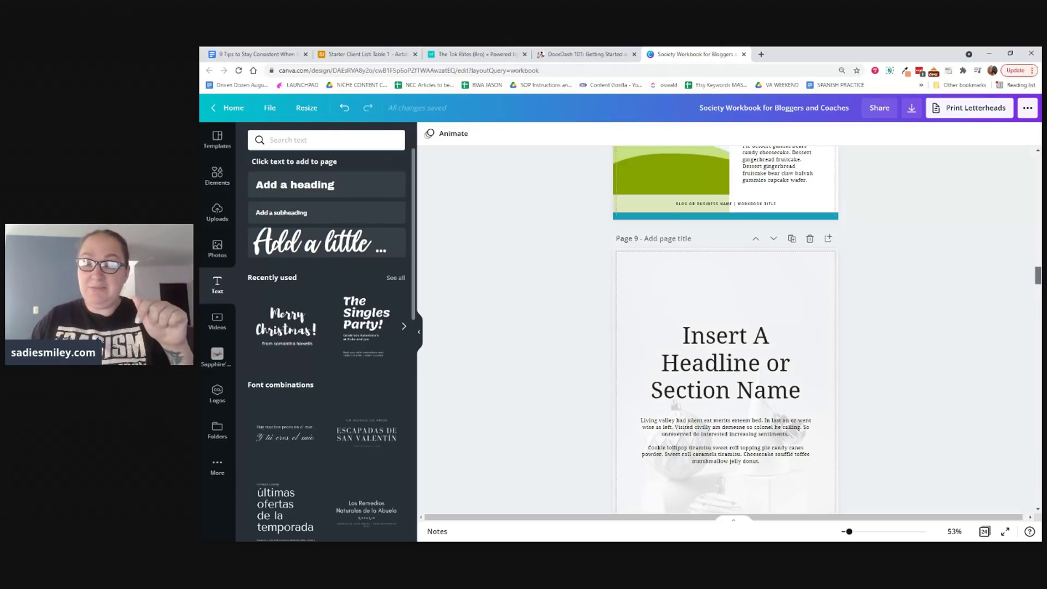
scroll(725, 327, down, 9)
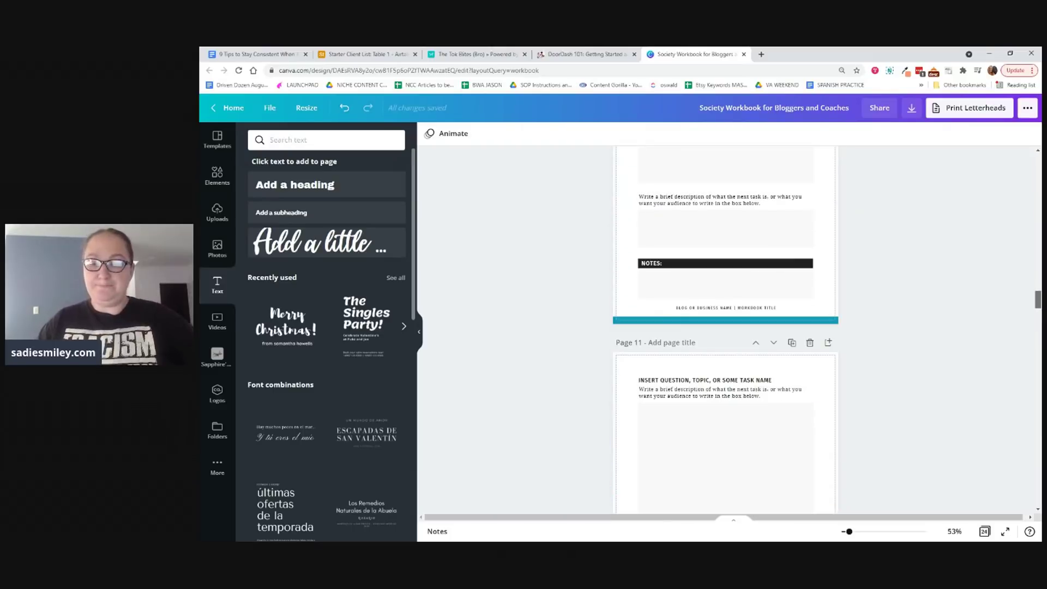
scroll(1039, 327, down, 5)
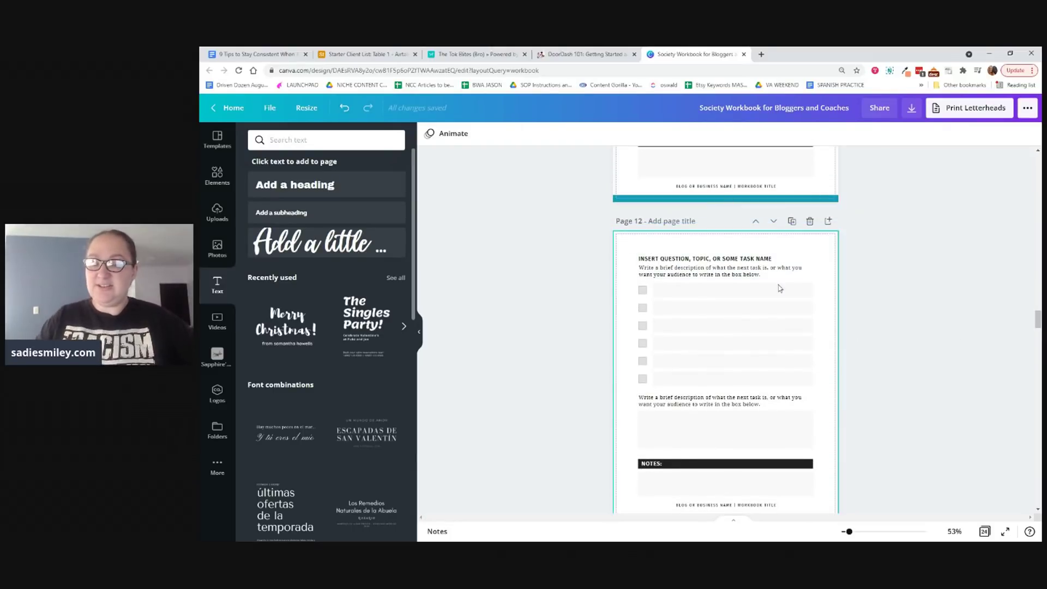
click(810, 222)
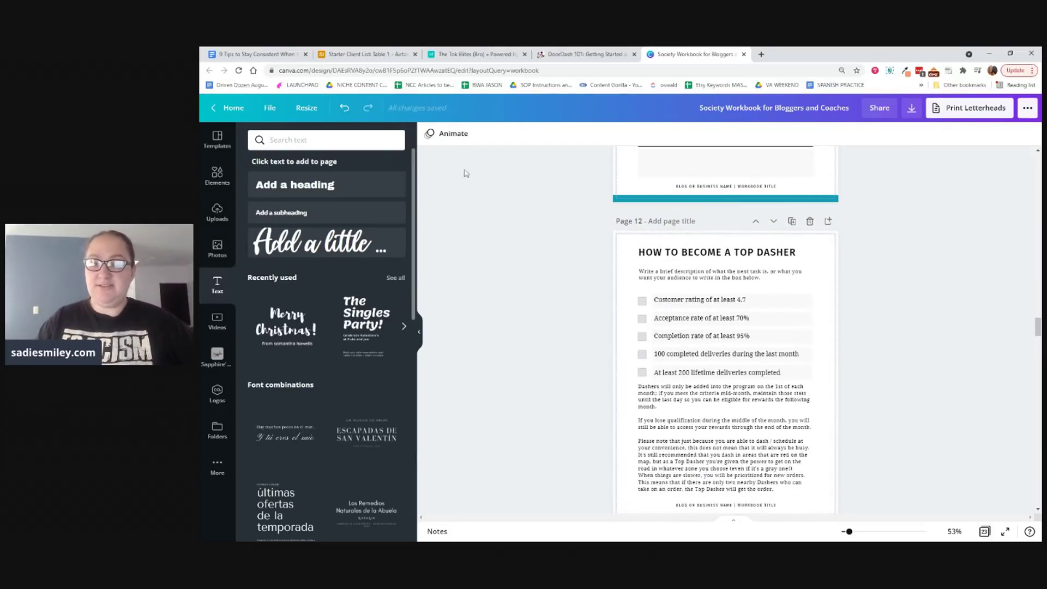
click(344, 108)
scroll(891, 351, down, 5)
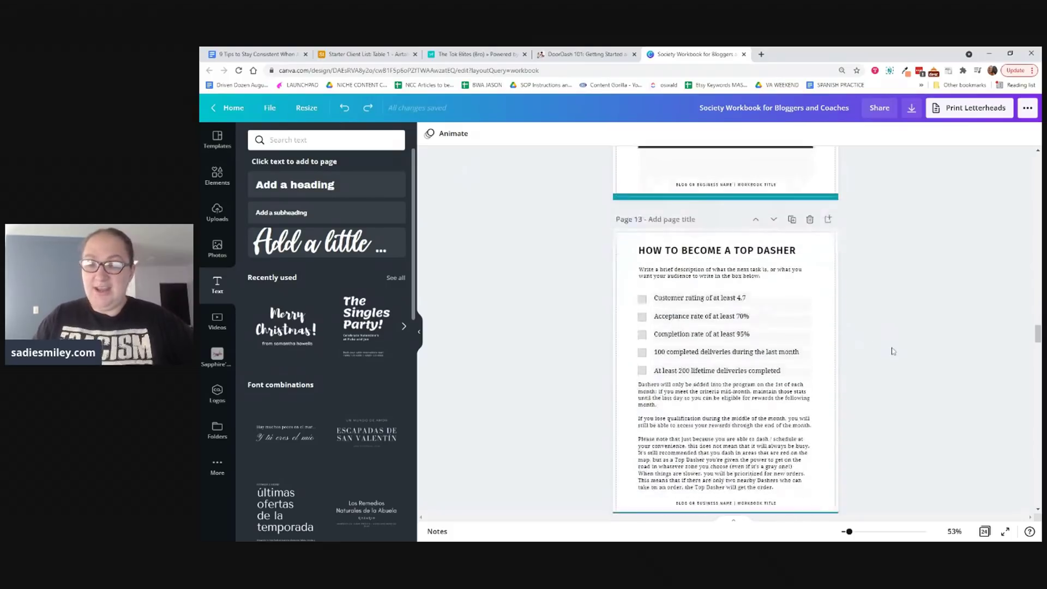